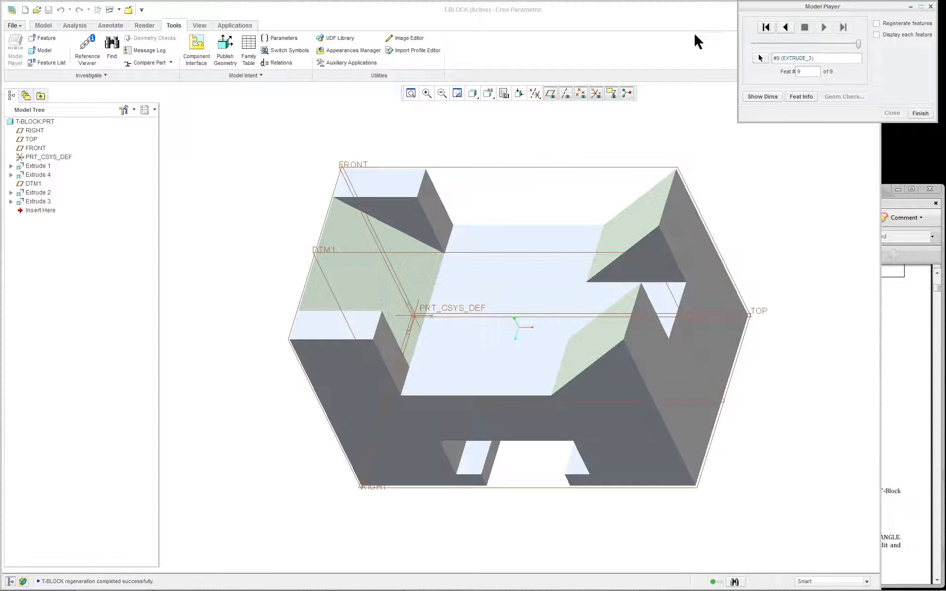
Replay the T-BLOCK feature history from the beginning through Extrude 1 and display that feature's dimensions.
click(765, 28)
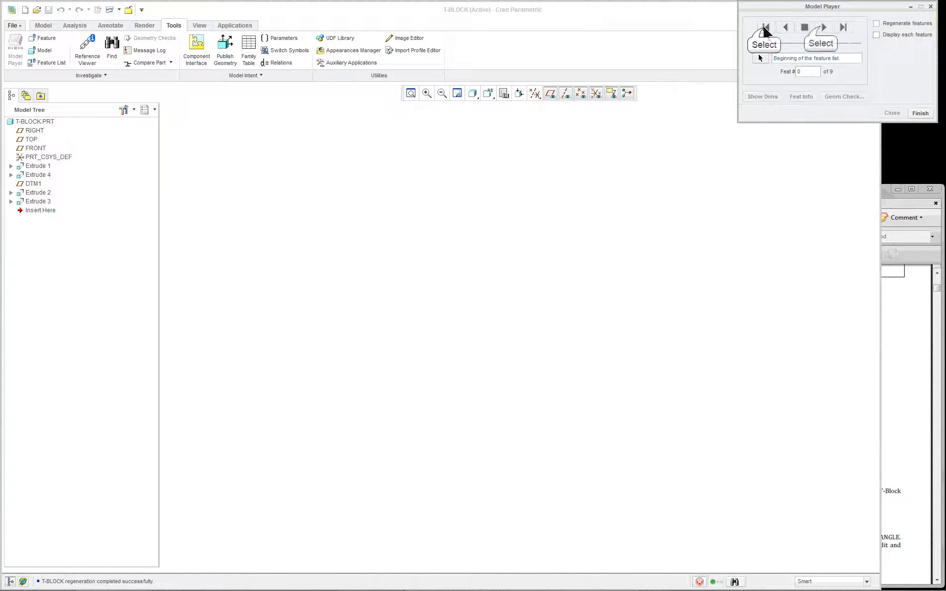
double_click(823, 28)
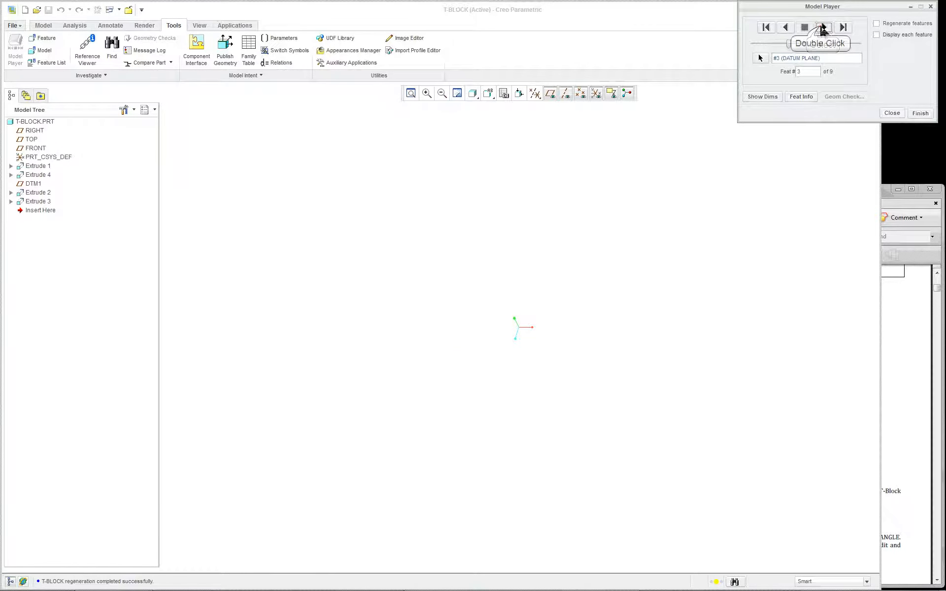
click(823, 28)
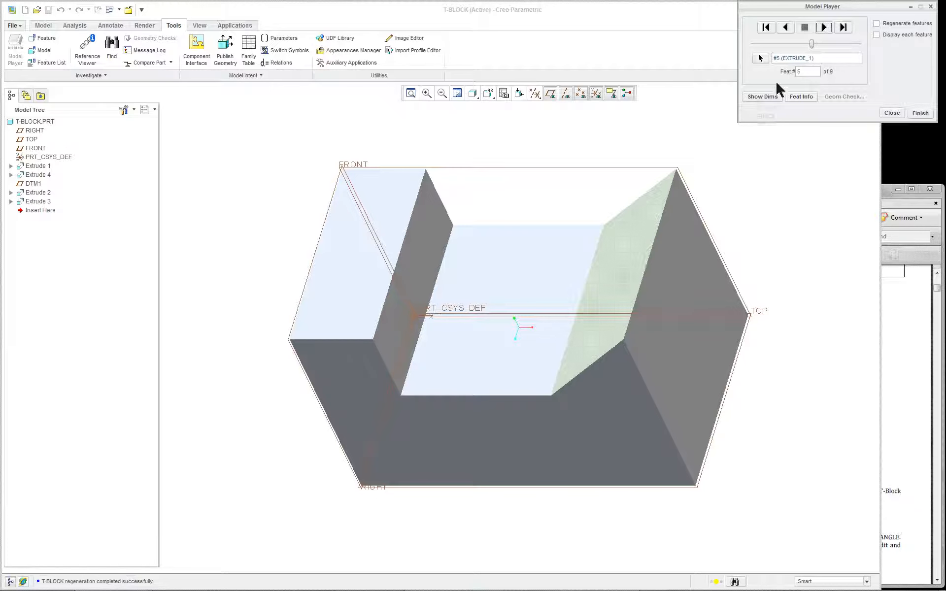
click(762, 97)
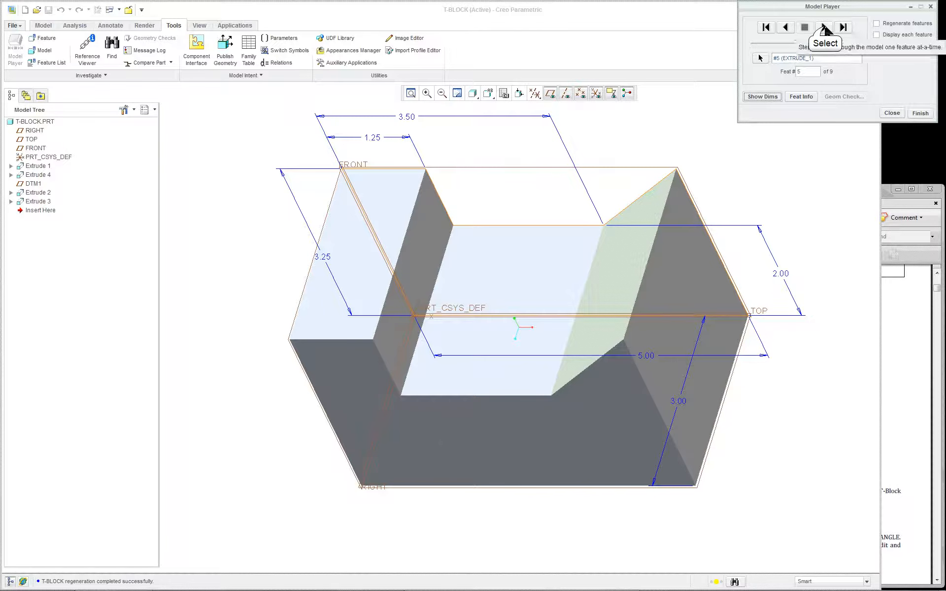
Advance the replay through Extrude 4 and the DTM1 datum plane, displaying the dimensions of each.
click(824, 27)
click(752, 97)
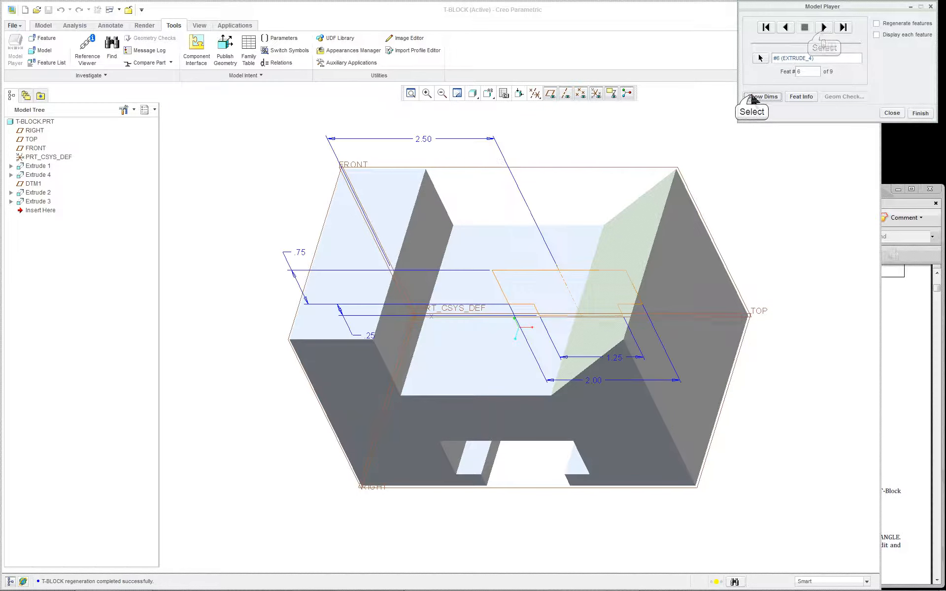
click(823, 27)
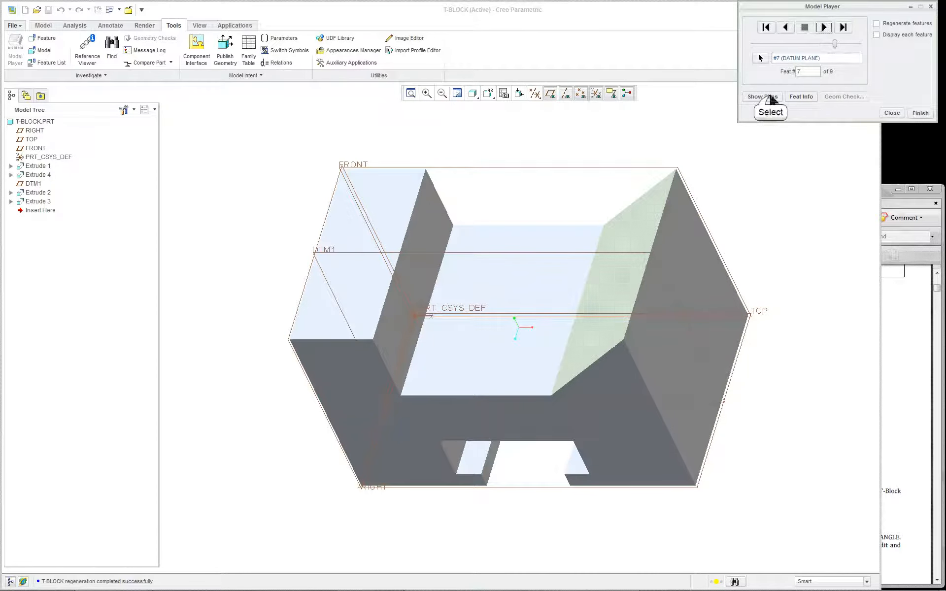
click(769, 97)
Advance the replay to the Extrude 2 cut and display its dimensions on the model.
click(824, 28)
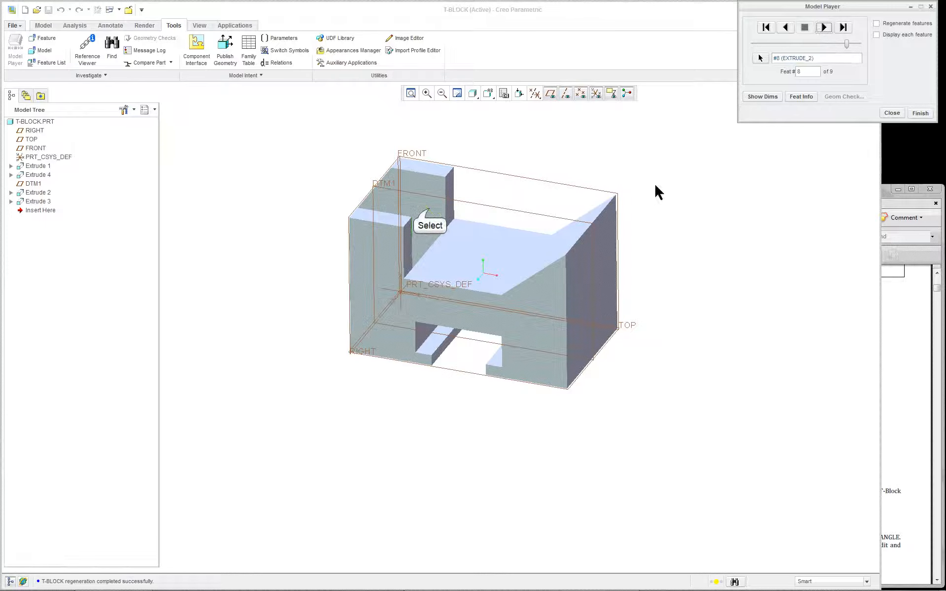
click(434, 207)
click(770, 98)
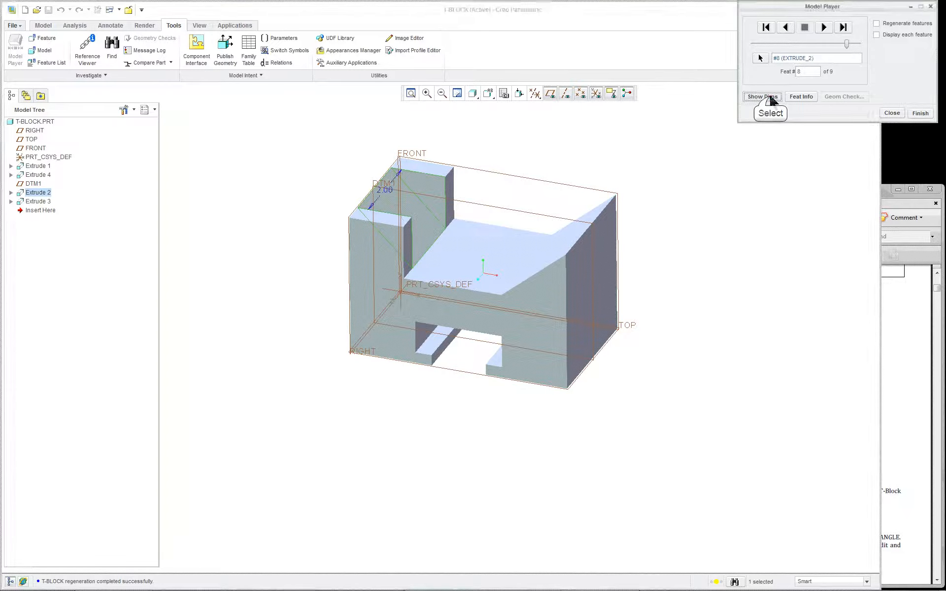
mouse_move(663, 170)
middle_down()
mouse_move(623, 207)
mouse_move(663, 179)
middle_up()
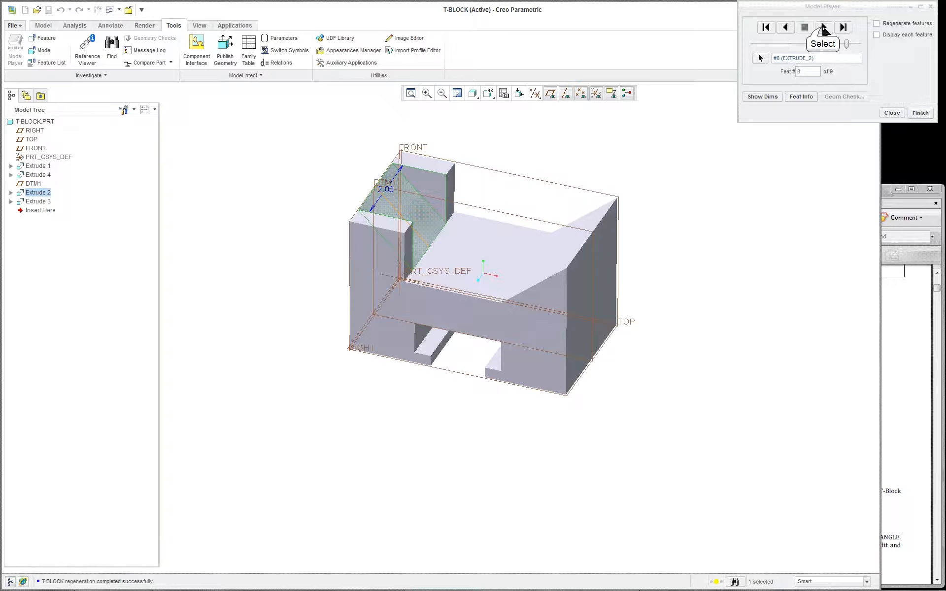
Advance the replay to Extrude 3, display its dimensions, and finish the model playback.
click(824, 28)
click(766, 98)
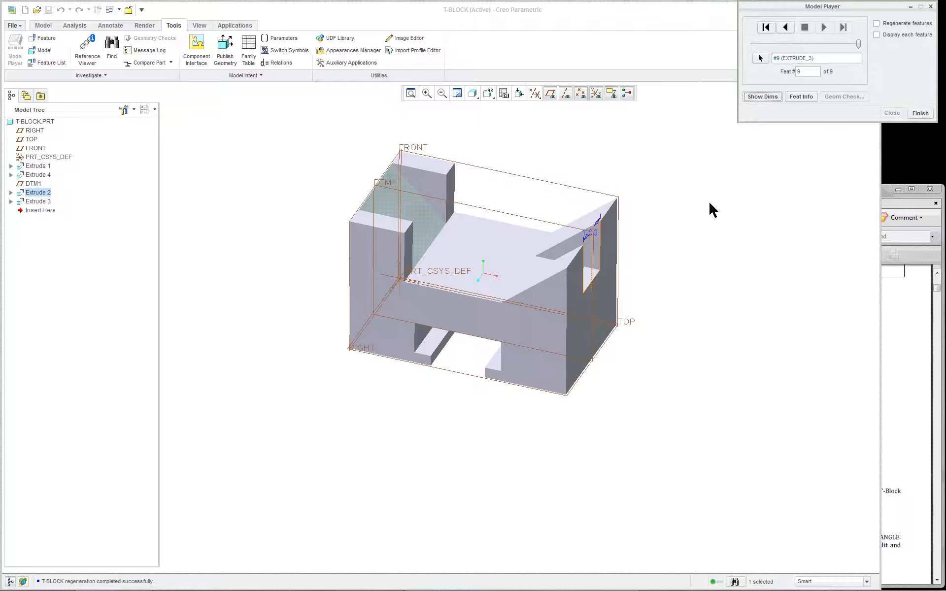
middle_drag(710, 203, 690, 216)
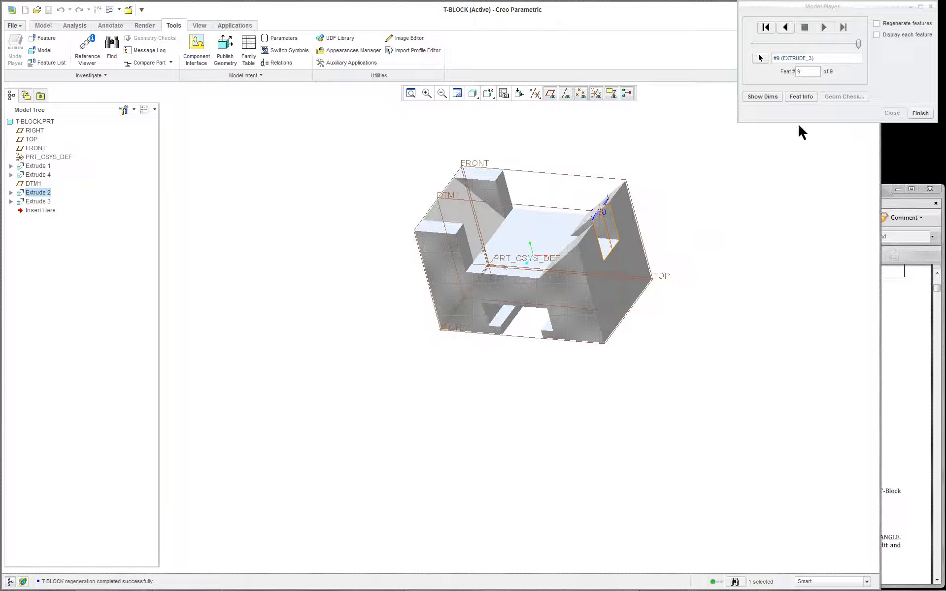
click(921, 113)
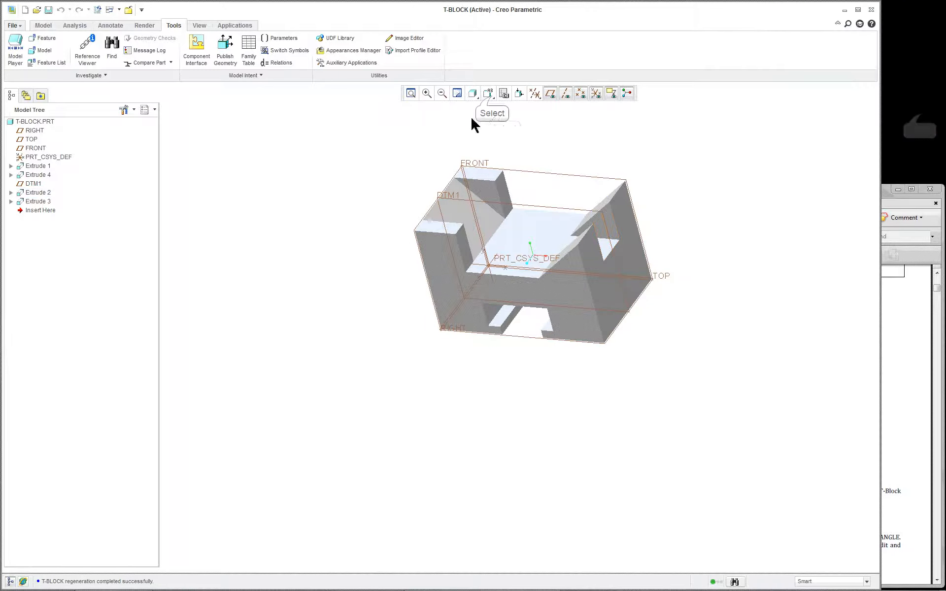
Restore the T-BLOCK model to its default orientation.
click(488, 93)
click(509, 110)
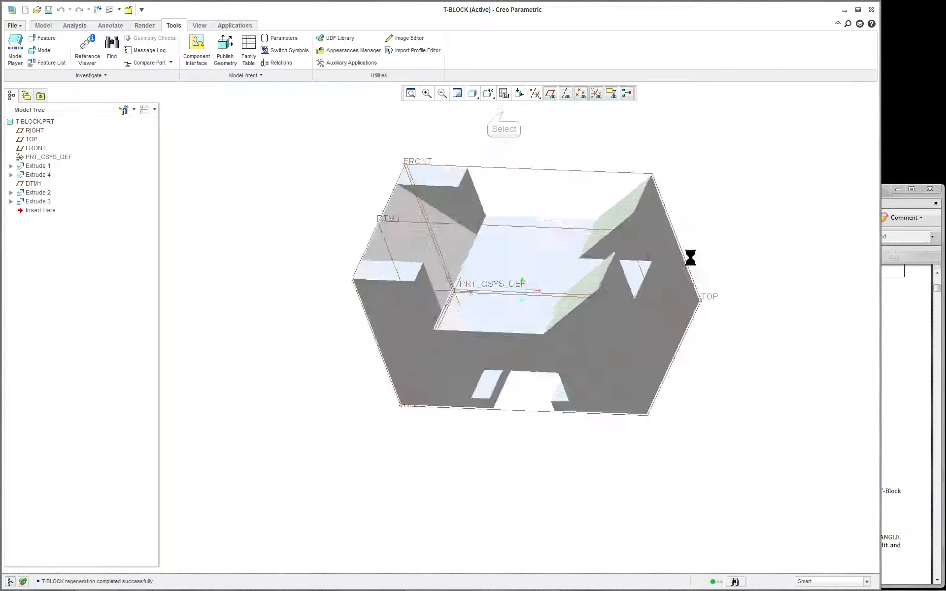
scroll(783, 407, up, 2)
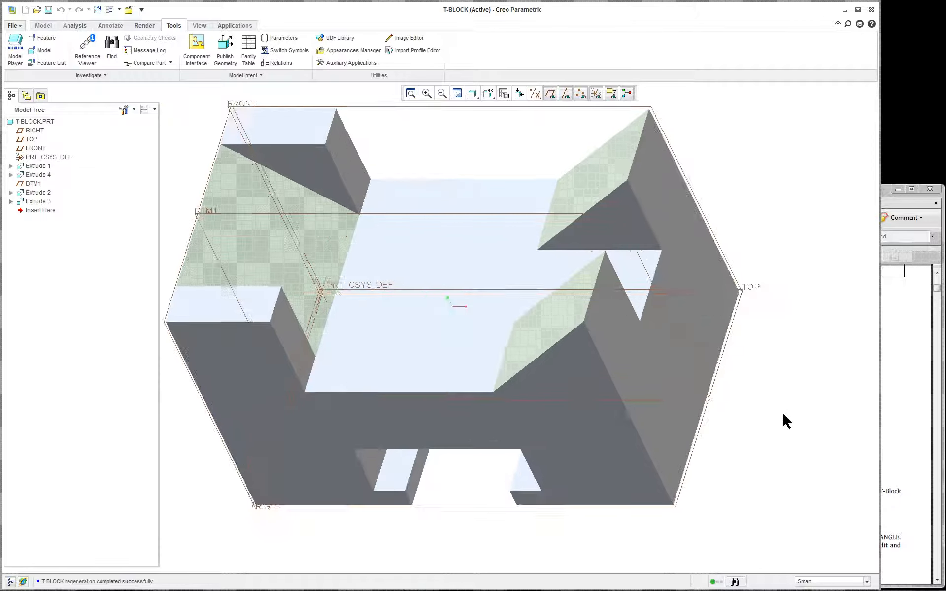
scroll(773, 414, down, 2)
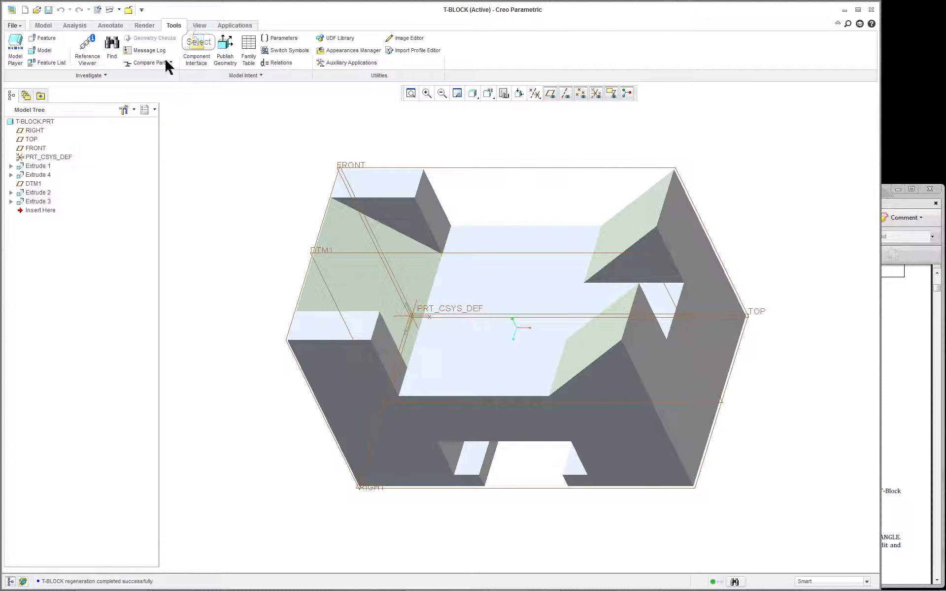
Switch from the T-BLOCK.PRT window to the T-BLOCK_LGL.PRT window.
click(199, 26)
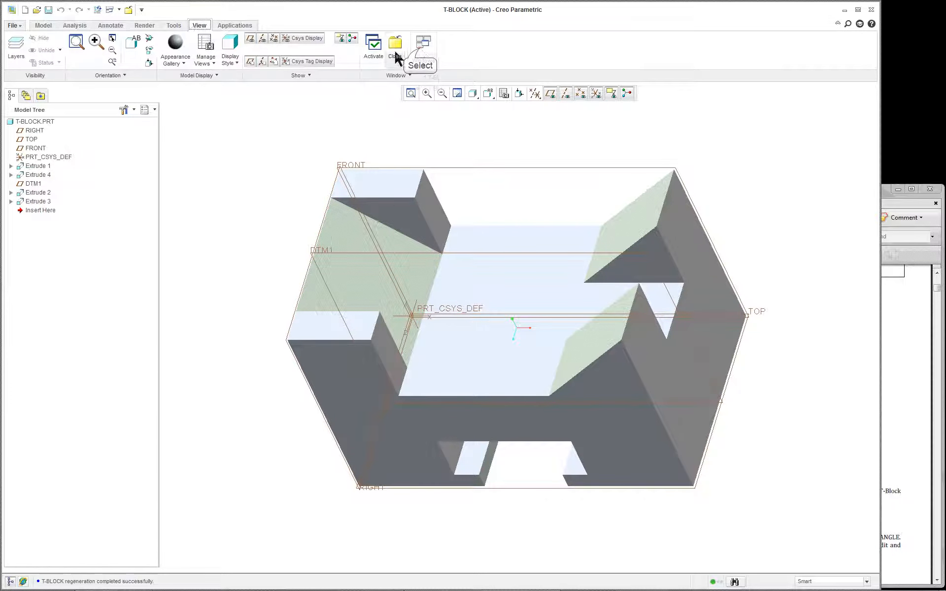
click(421, 52)
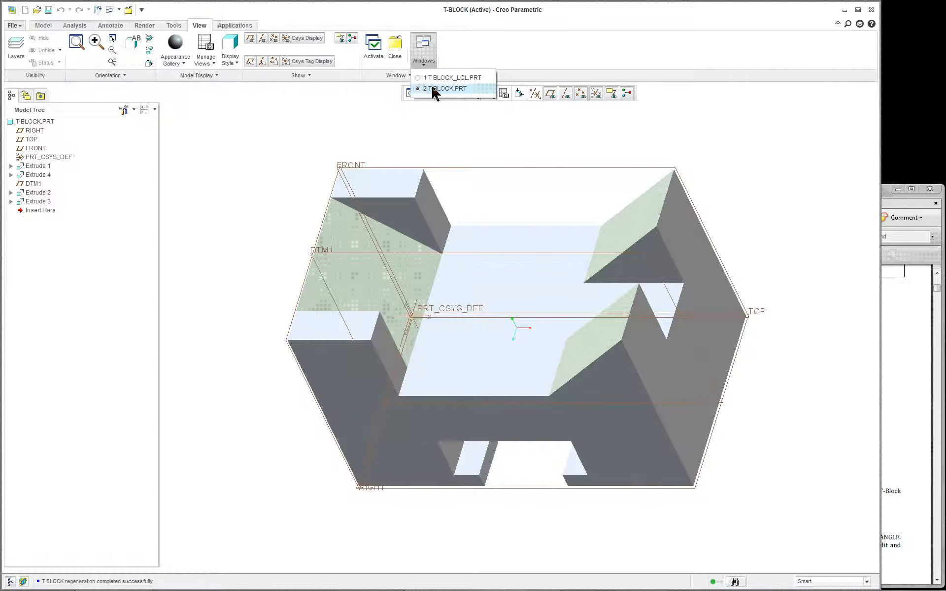
click(460, 132)
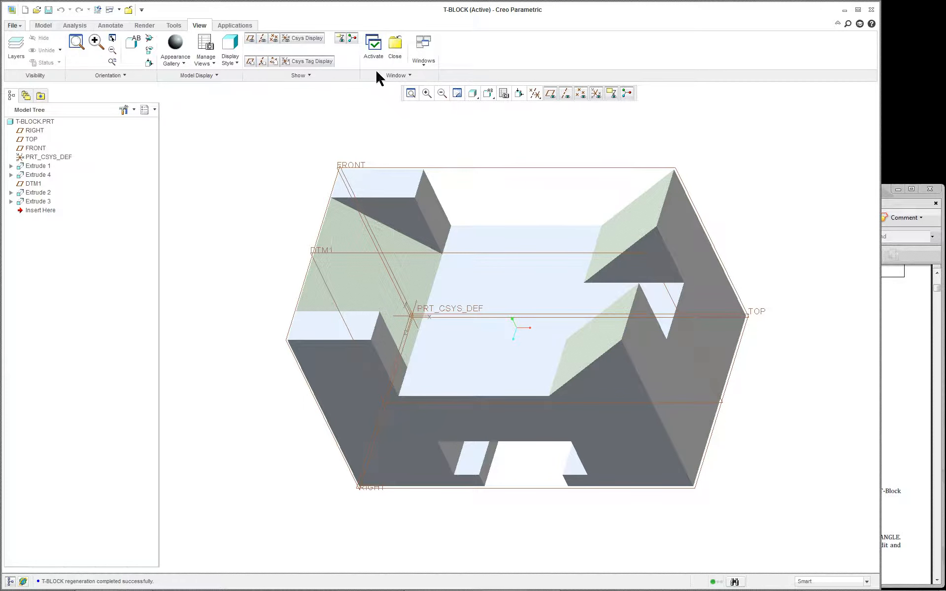
scroll(432, 61, down, 1)
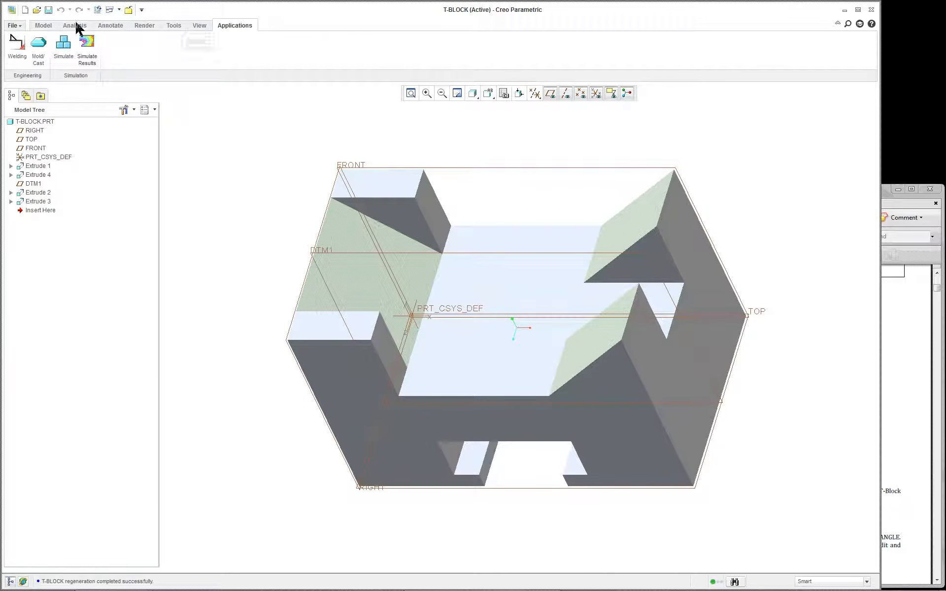
click(199, 26)
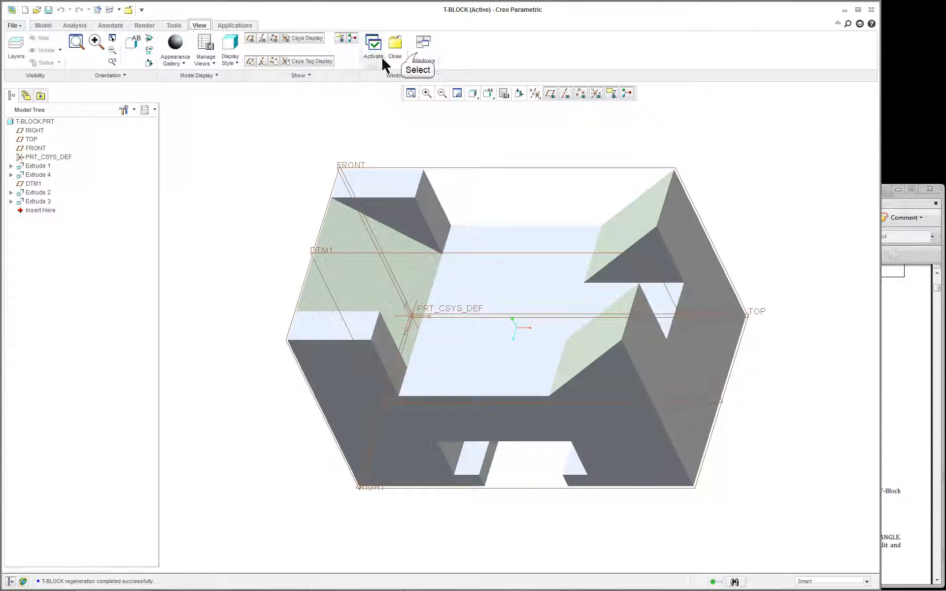
click(423, 48)
click(434, 78)
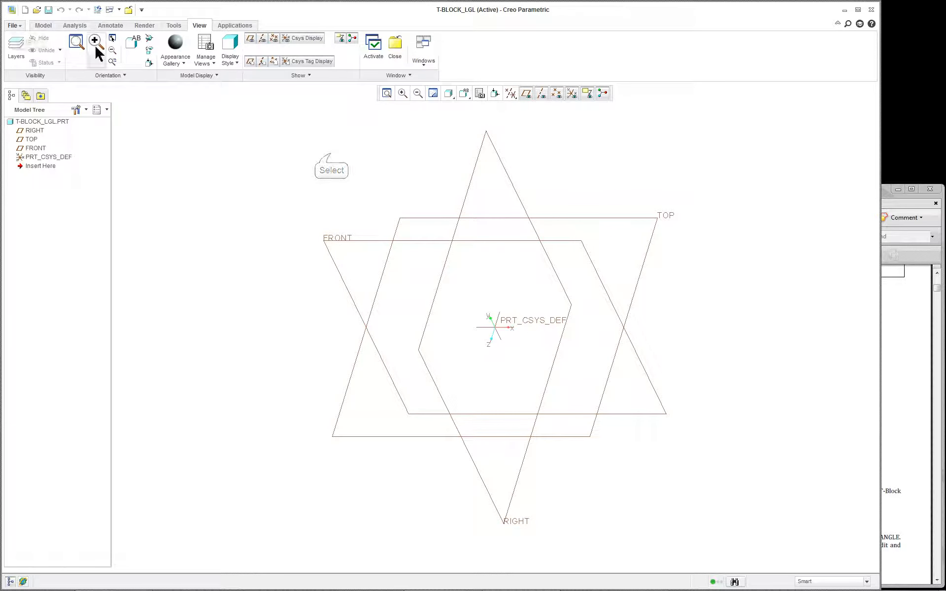
Open the T-BLOCK_LGL model properties and assign the library material fe40.mtl to the part.
click(10, 26)
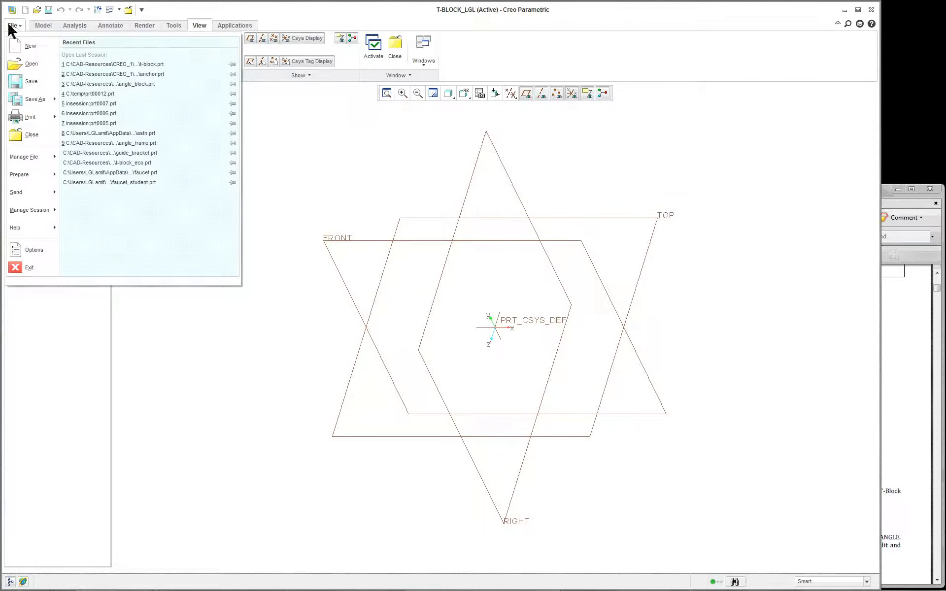
mouse_move(31, 180)
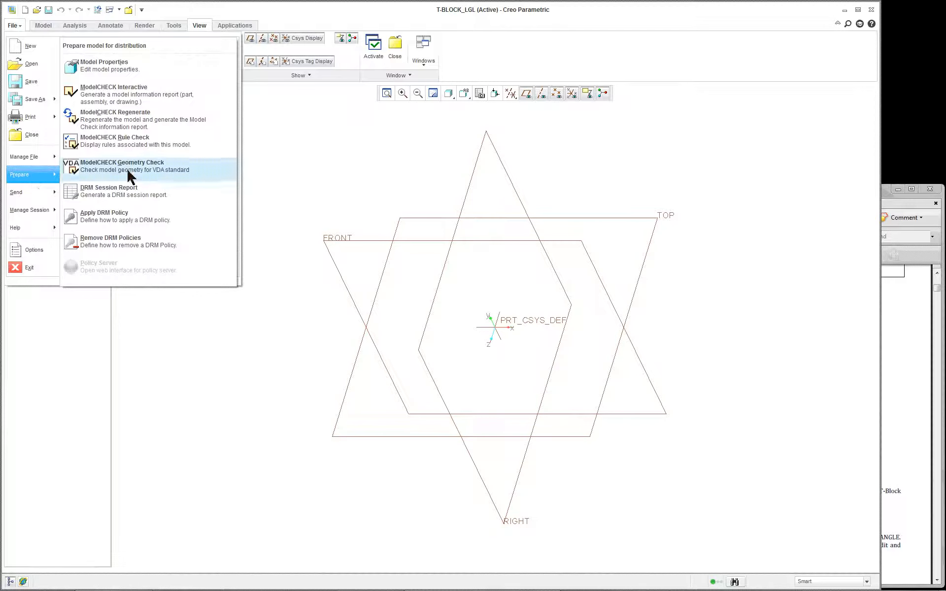
click(120, 70)
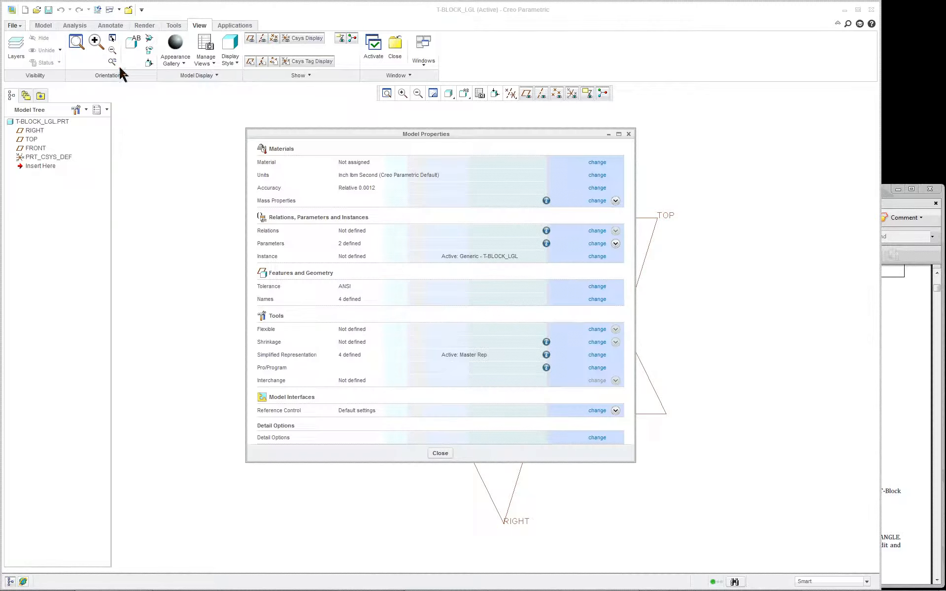
click(598, 163)
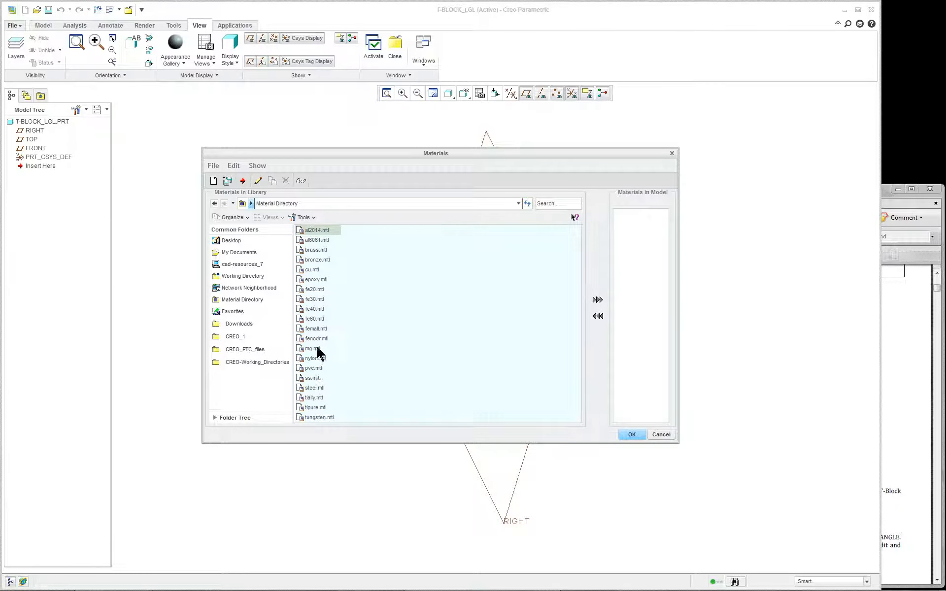
click(317, 309)
click(597, 299)
Review the FE40 material's structural, thermal, miscellaneous, appearance and user-defined properties, and accept the material assignment.
right_click(634, 213)
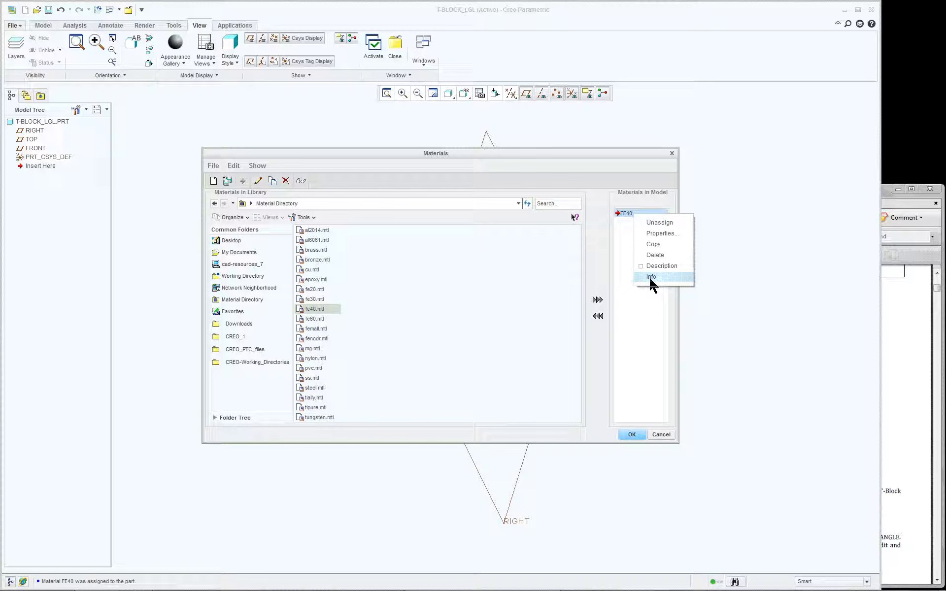
click(658, 234)
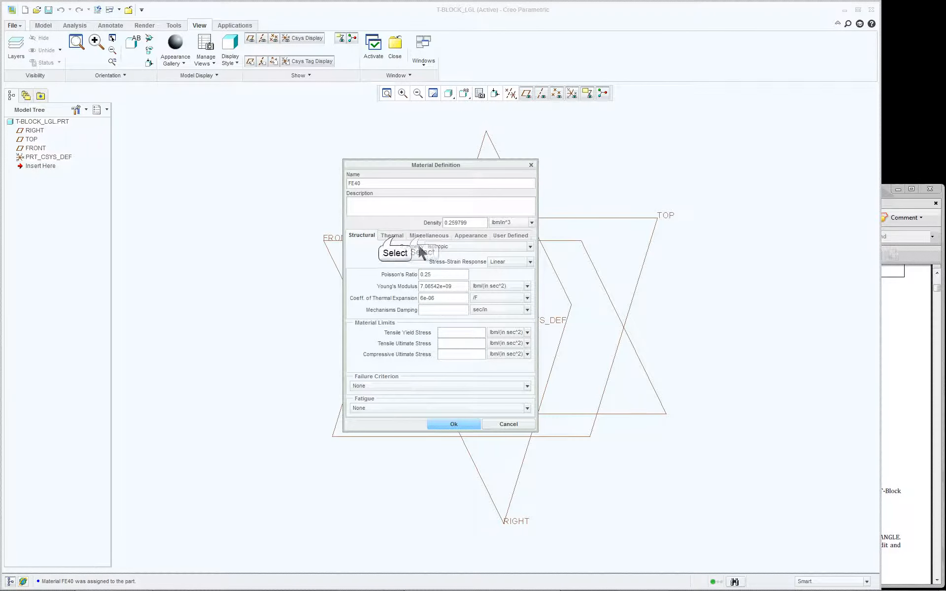
click(392, 236)
click(424, 236)
click(470, 235)
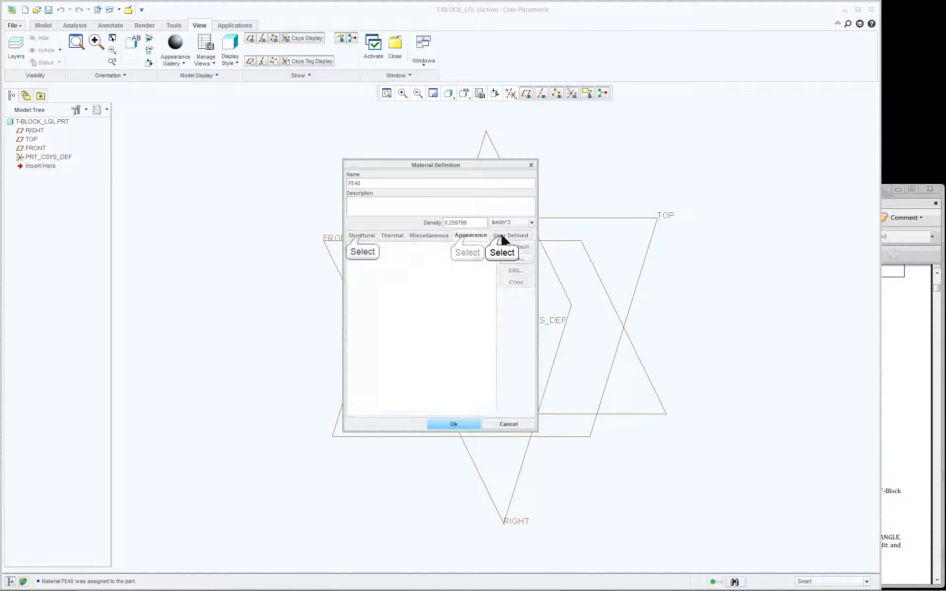
click(508, 235)
click(362, 235)
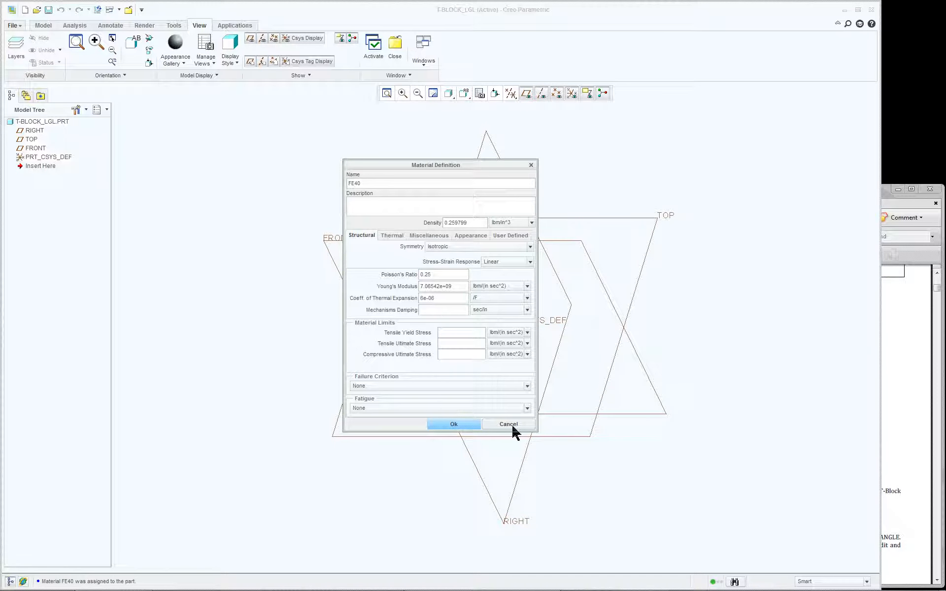
click(452, 424)
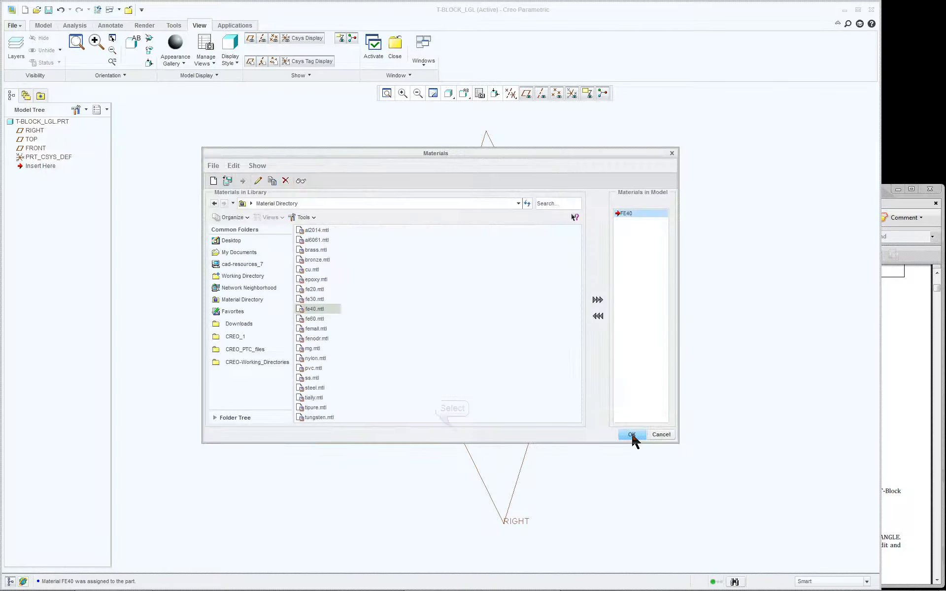
click(631, 434)
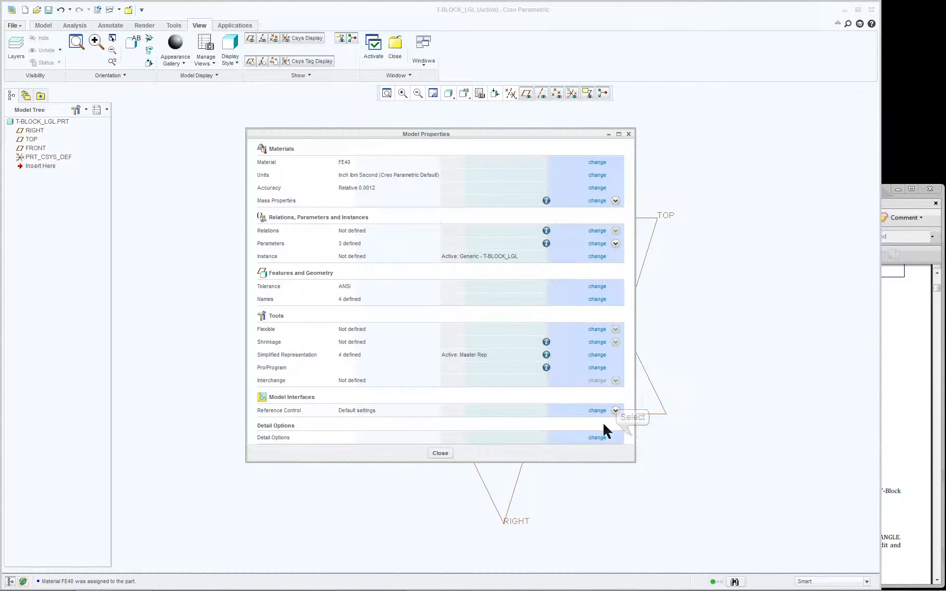
Check the part's system of units without changing it, and close the model properties.
click(597, 175)
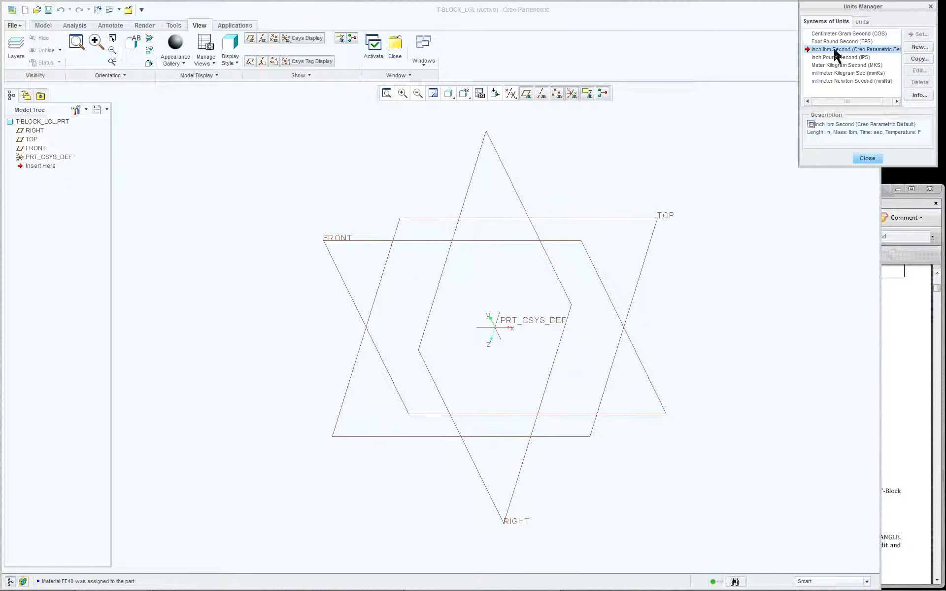
click(889, 11)
click(867, 159)
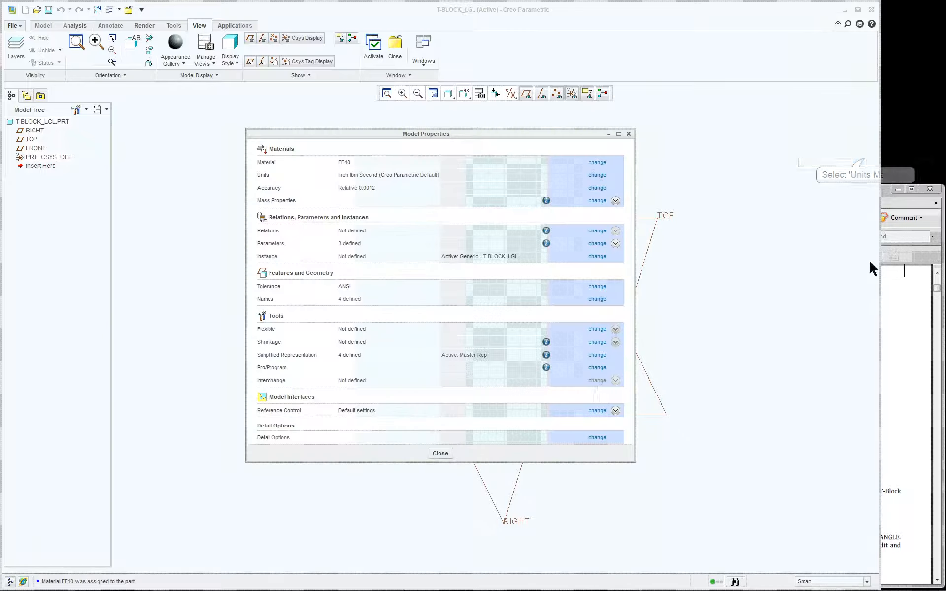
click(445, 453)
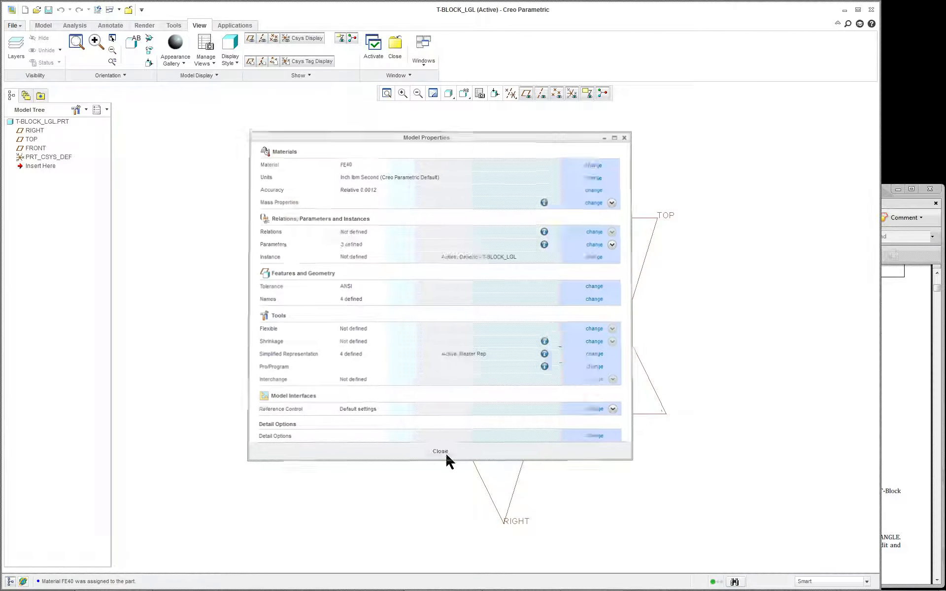
Open the program options and enable saving the display with the model in the Environment settings.
click(13, 26)
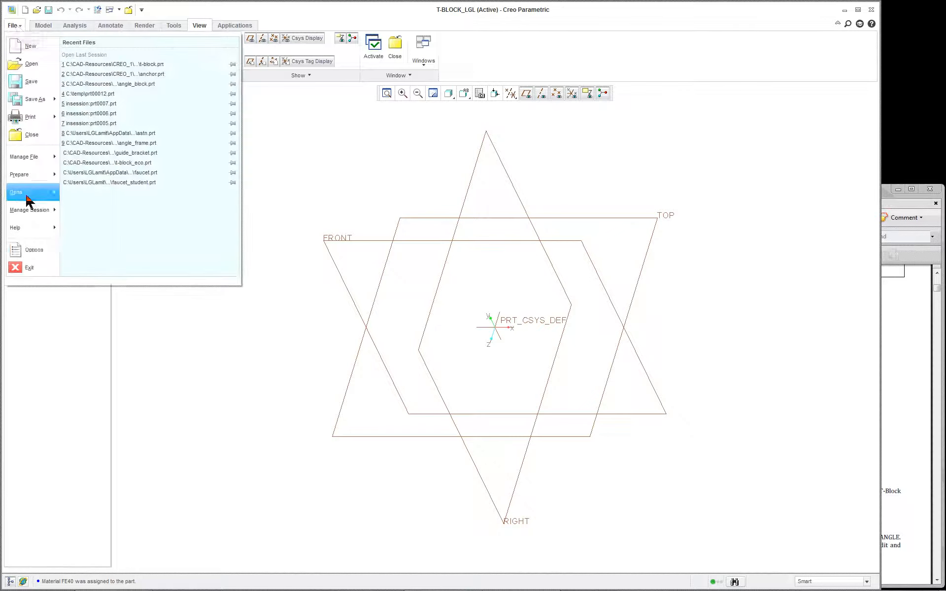
click(29, 253)
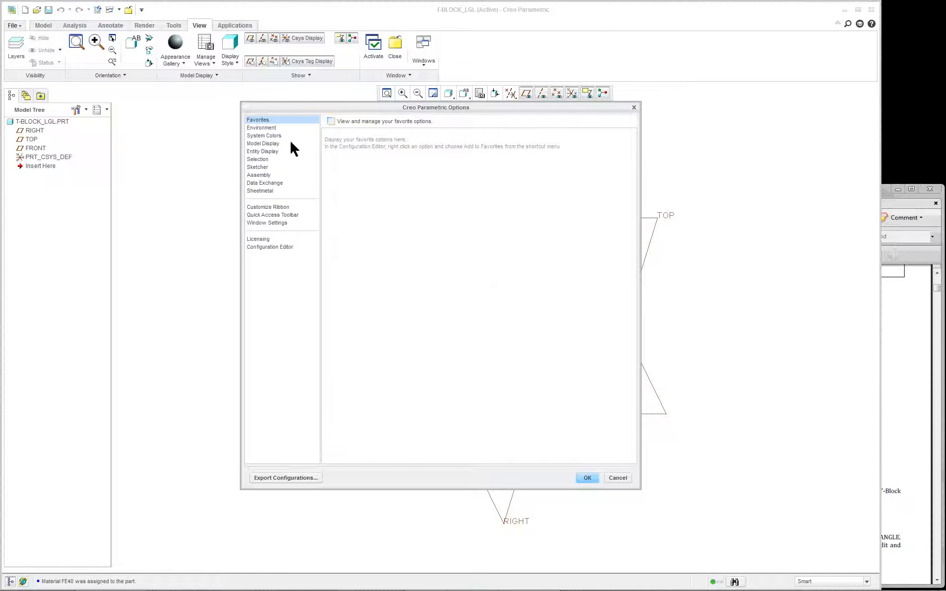
click(255, 118)
click(274, 128)
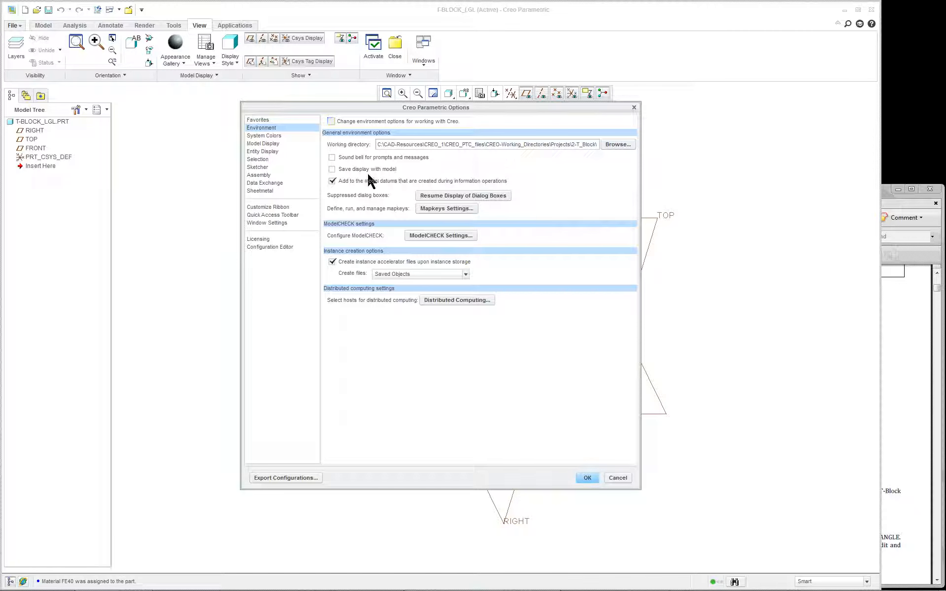
click(332, 170)
Try the Black on white scheme in the System Colors options and switch back to the Default color scheme.
click(269, 136)
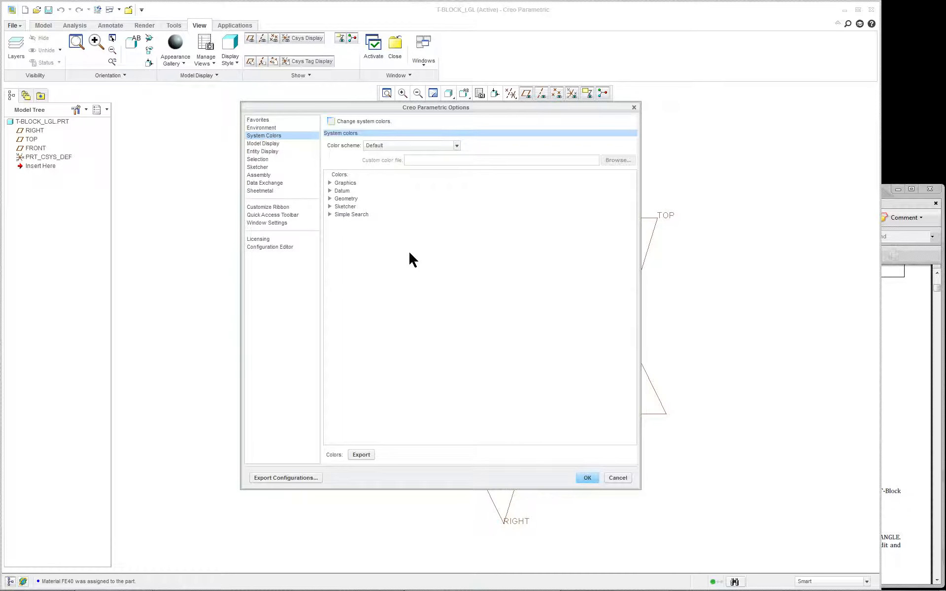
click(404, 145)
click(400, 171)
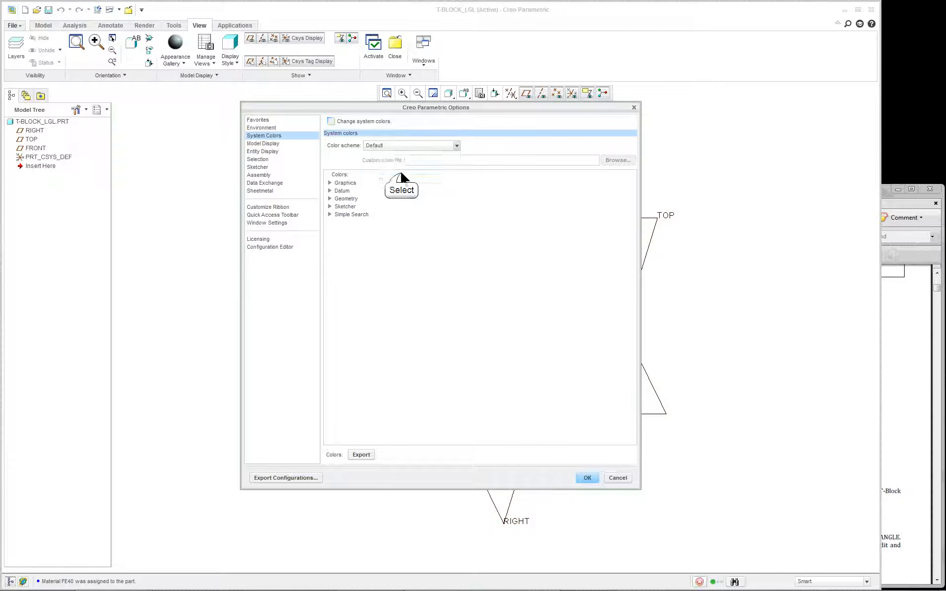
click(398, 147)
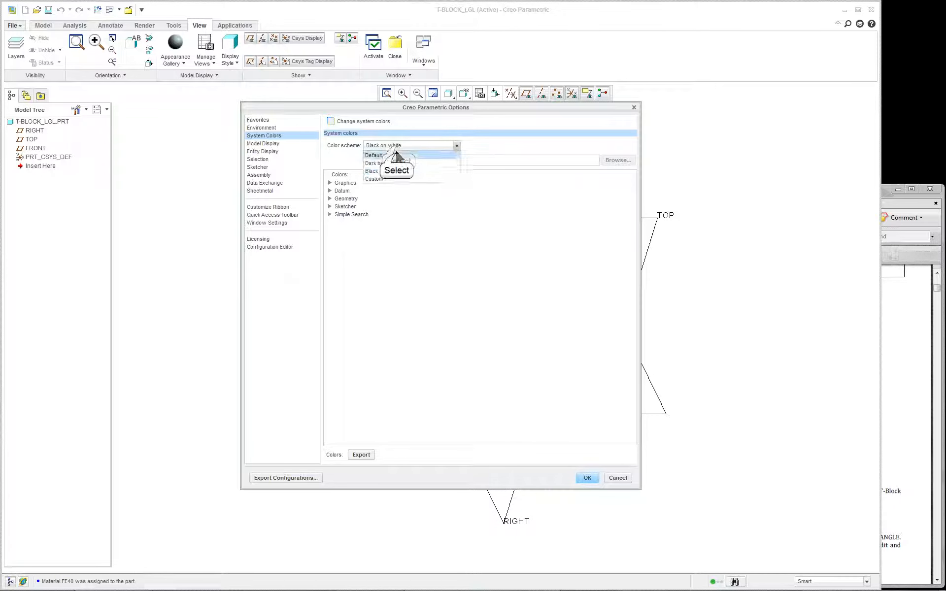
click(397, 154)
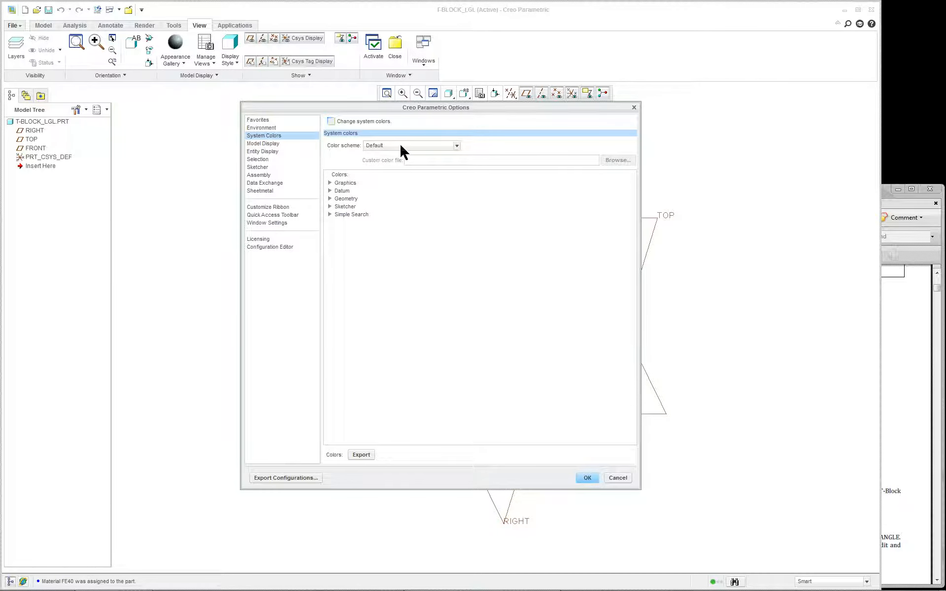
Examine the Graphics and Datum colors, set the system color scheme to Black on white, and accept the options.
click(329, 182)
click(330, 257)
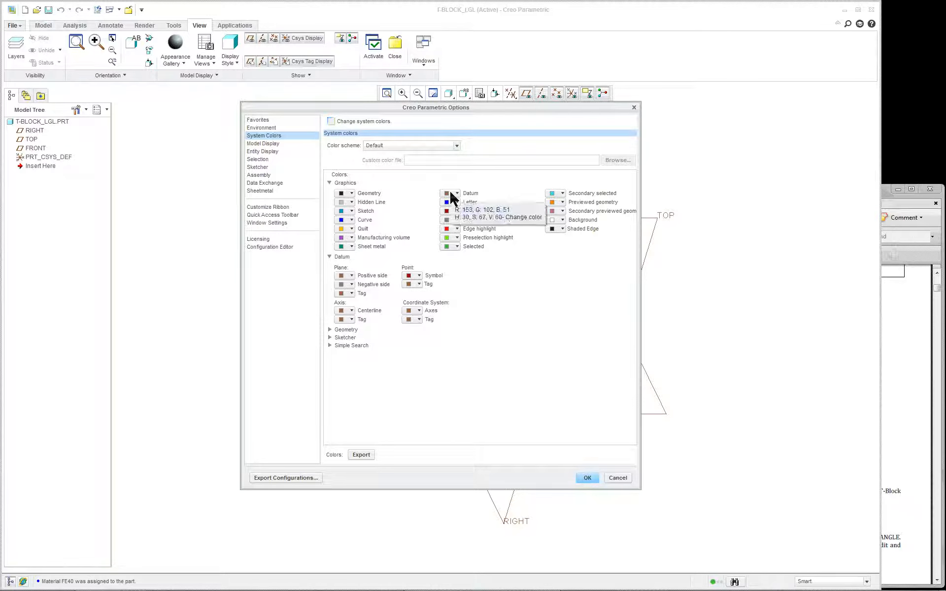
click(418, 145)
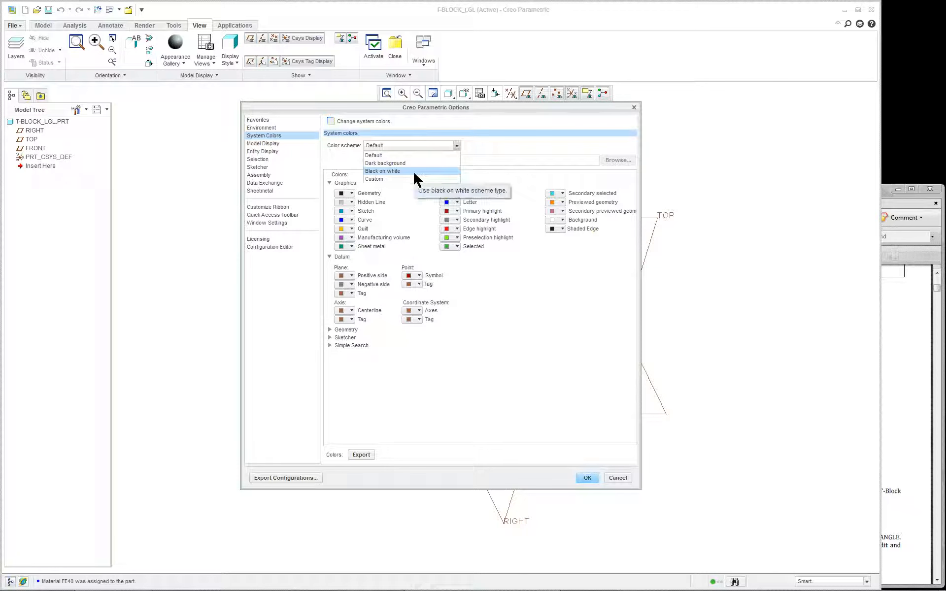
click(386, 171)
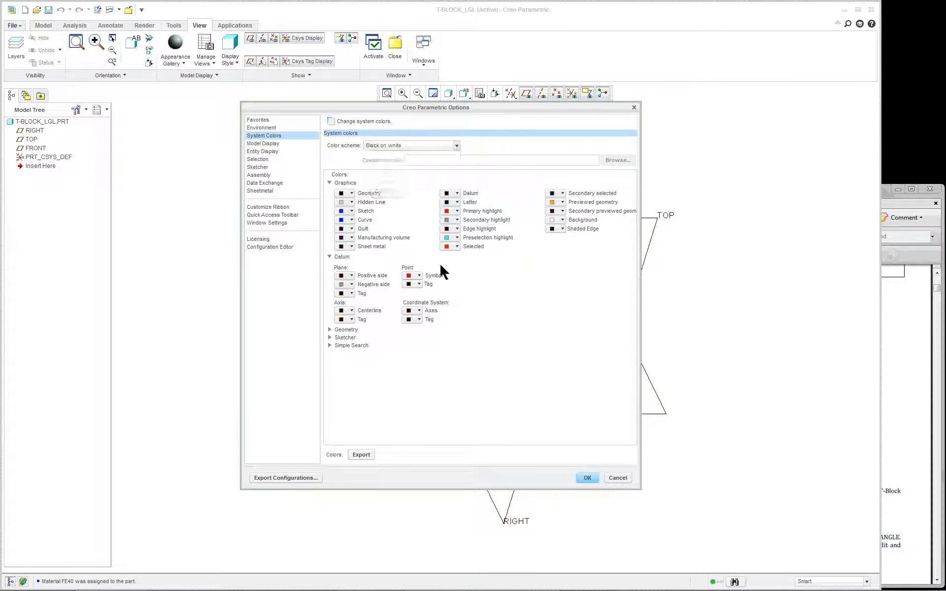
click(588, 478)
click(463, 344)
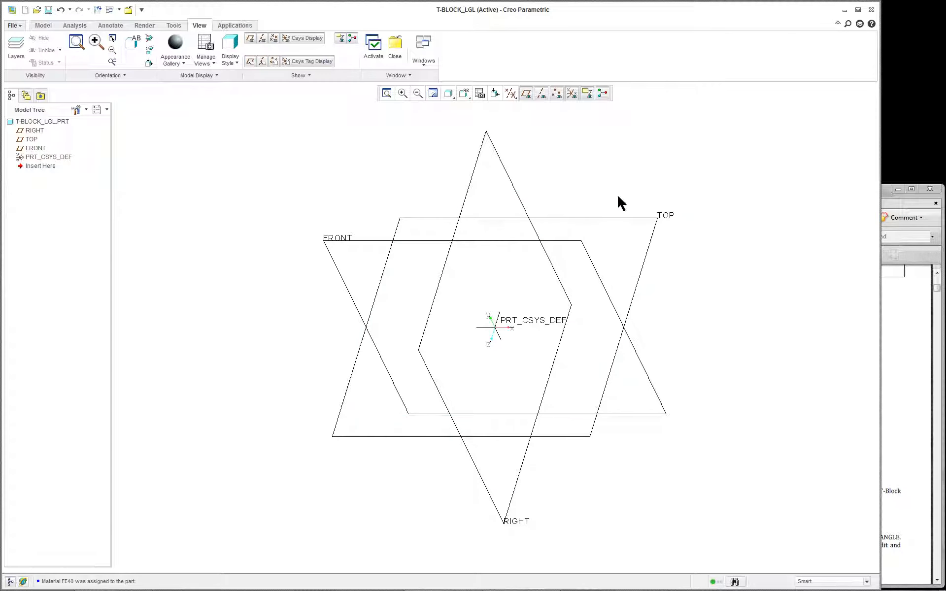
Reopen the program options and set the system color scheme to Default.
click(6, 24)
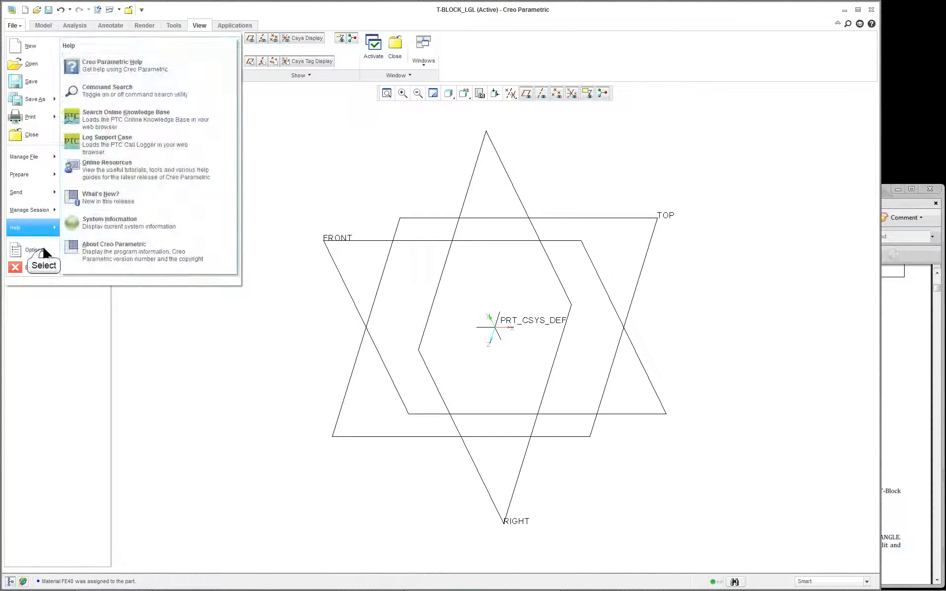
click(34, 250)
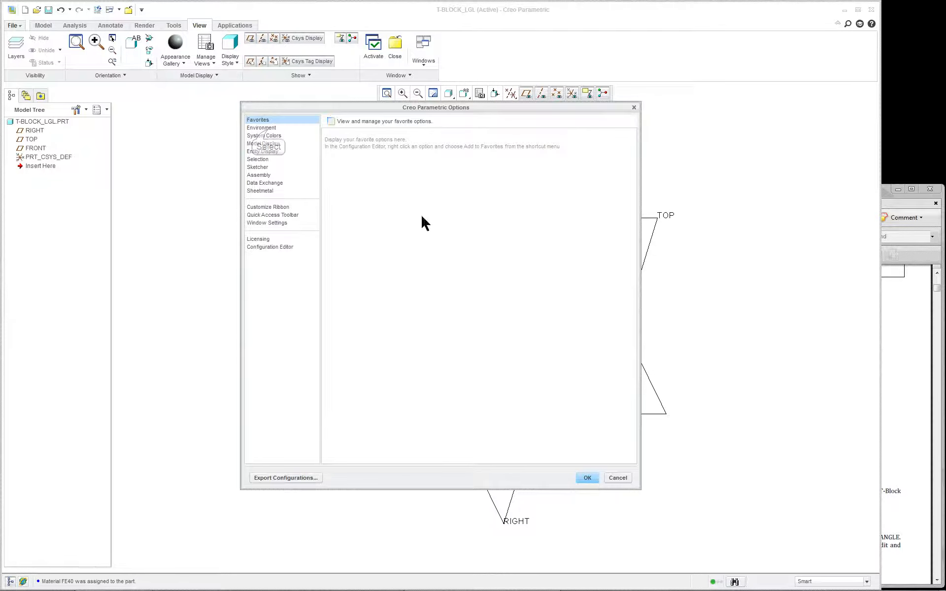
click(266, 129)
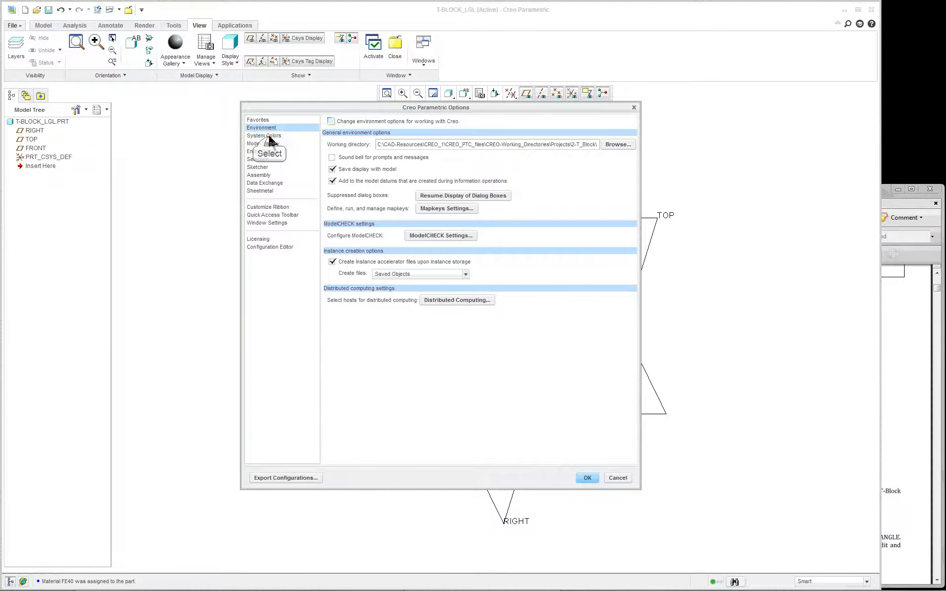
click(266, 137)
click(379, 146)
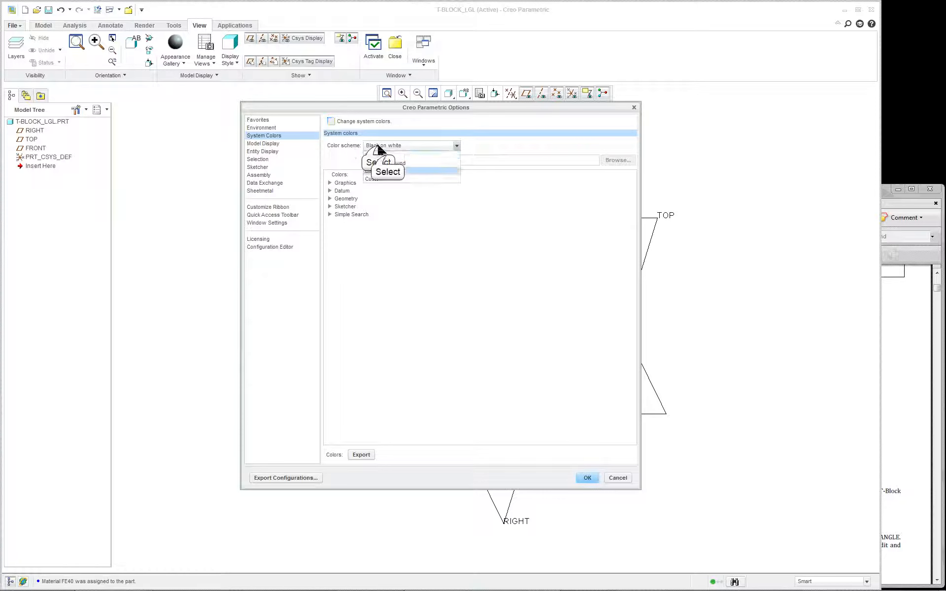
click(389, 160)
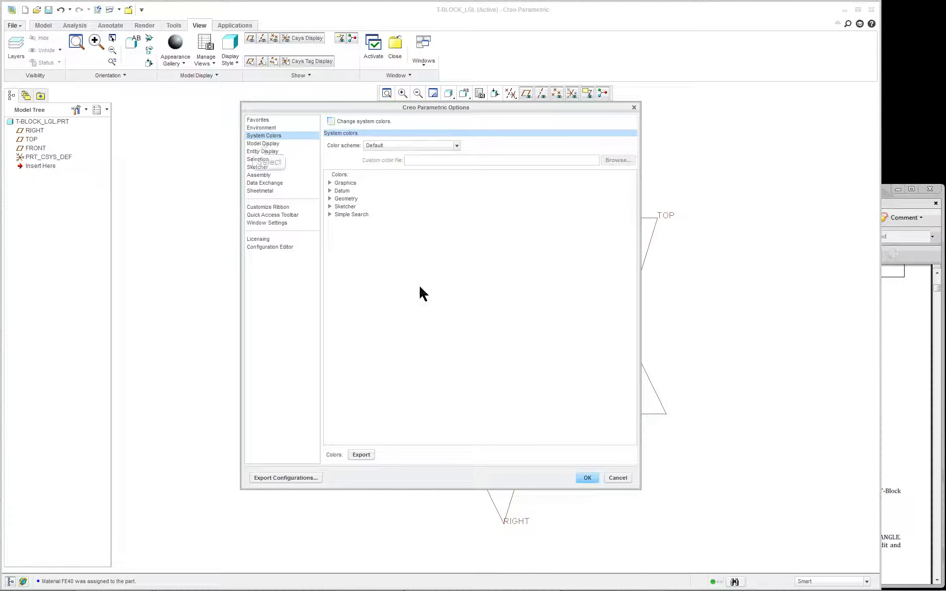
Enable shading of very small surfaces in the Model Display options and look over the real-time rendering settings.
click(268, 144)
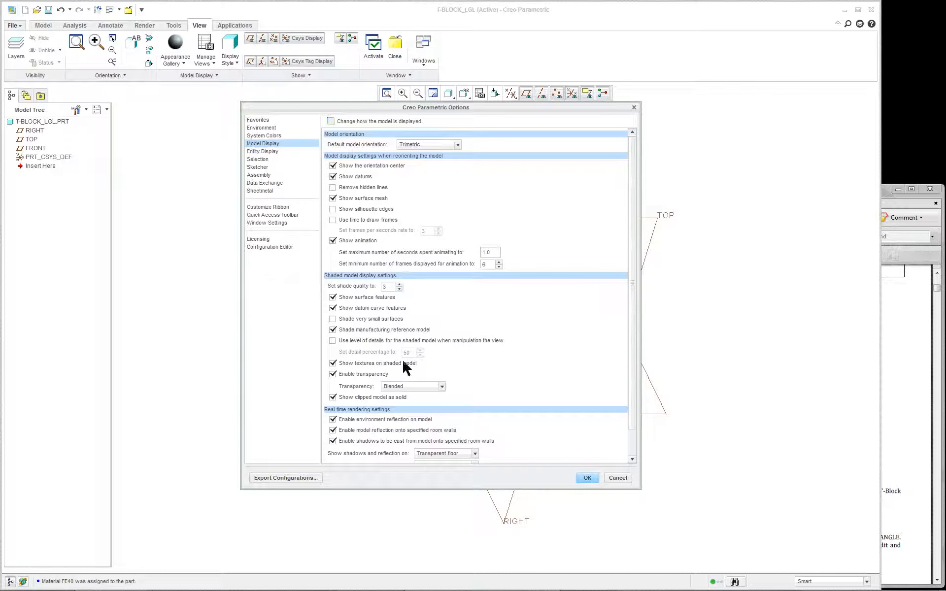
click(332, 320)
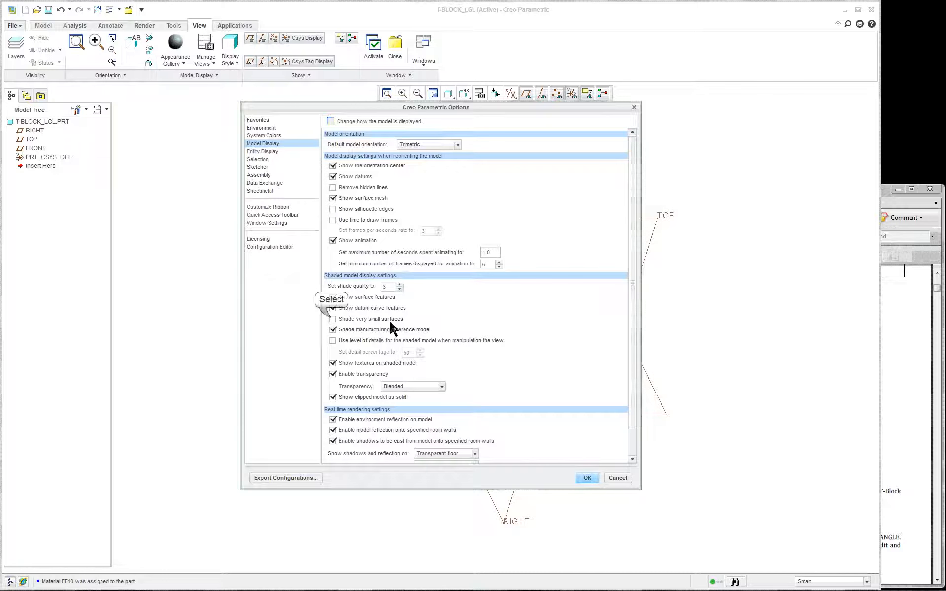
click(340, 320)
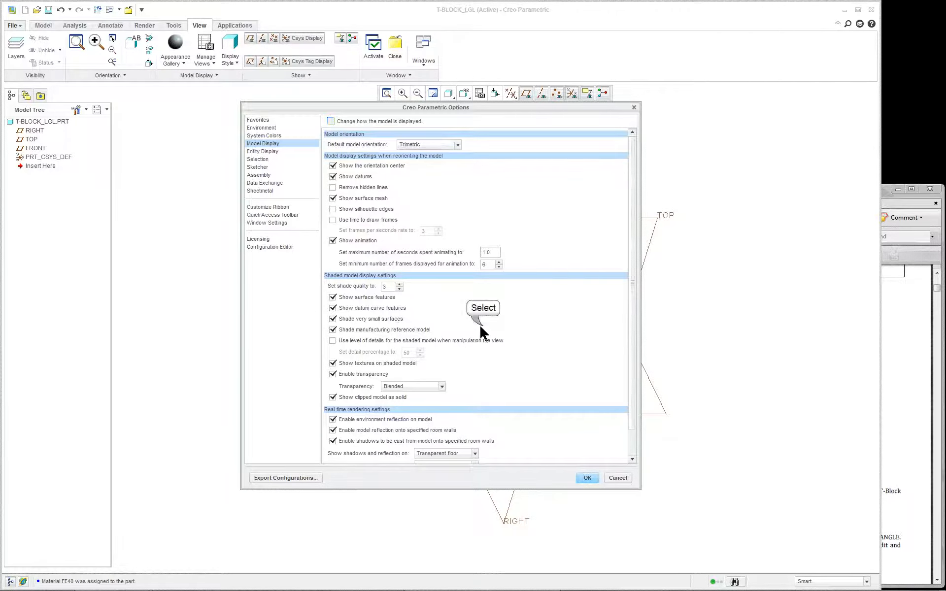
scroll(482, 324, down, 2)
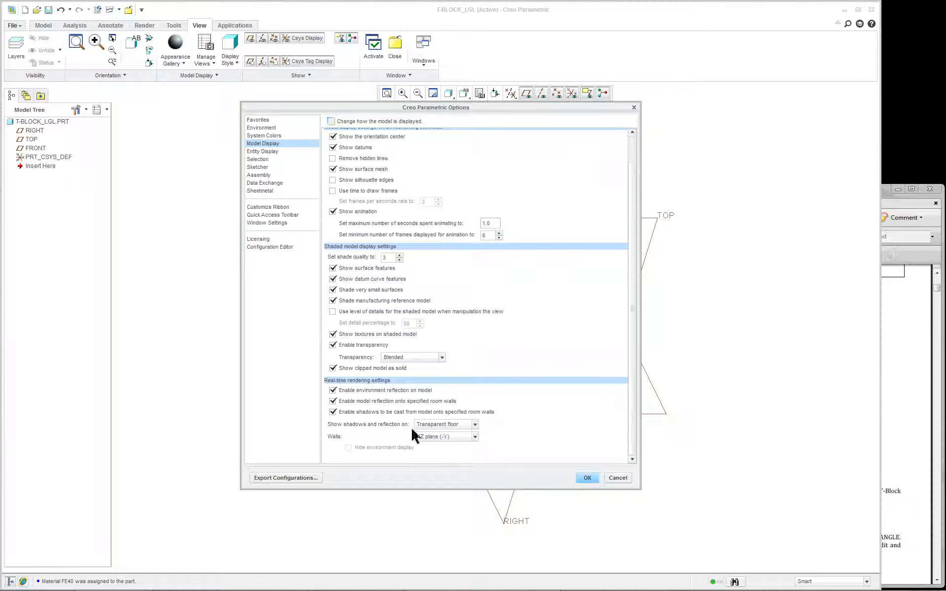
scroll(362, 325, up, 2)
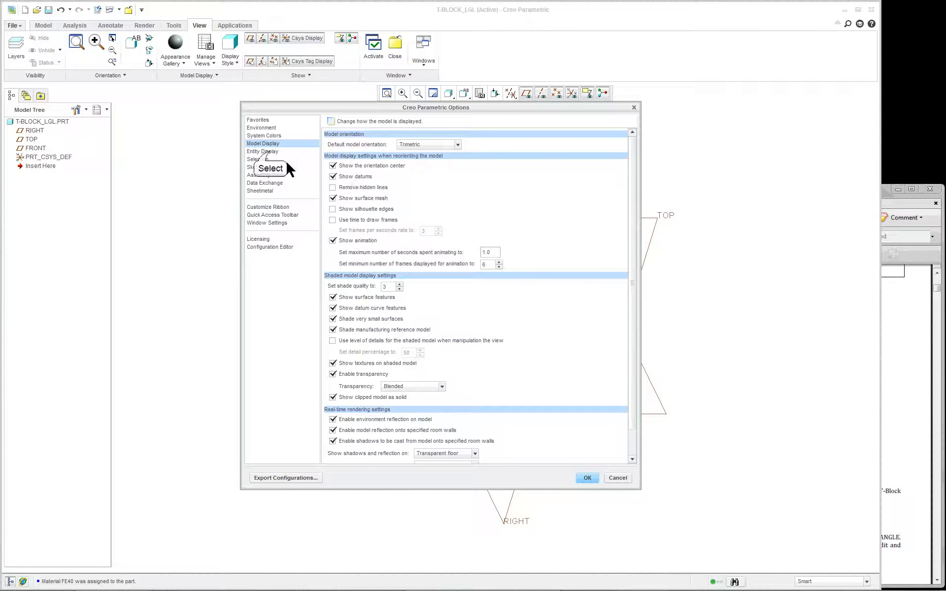
In the Entity Display options, set the edge quality to Very High and the tangent edges display style to Dimmed.
click(269, 152)
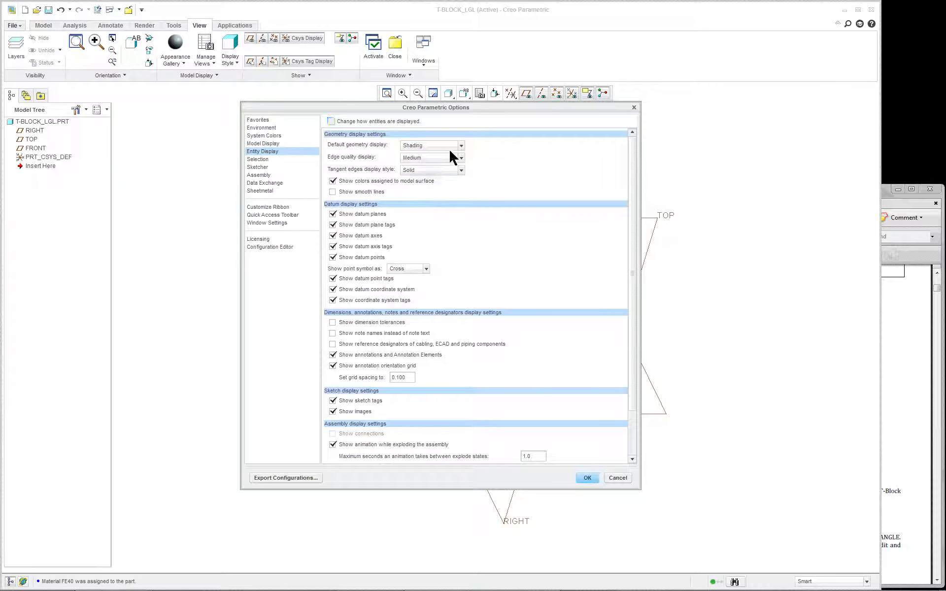
click(424, 158)
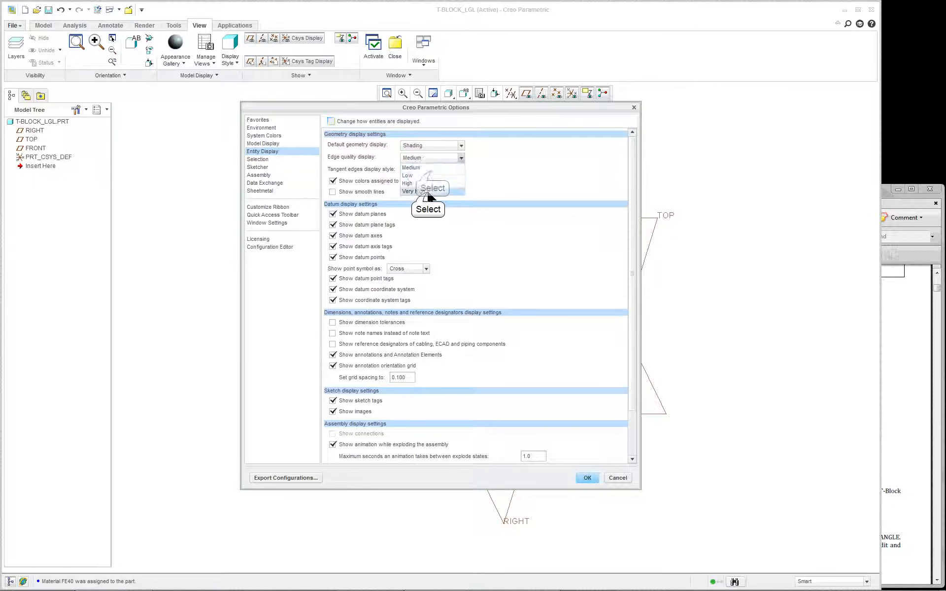
click(426, 191)
click(432, 170)
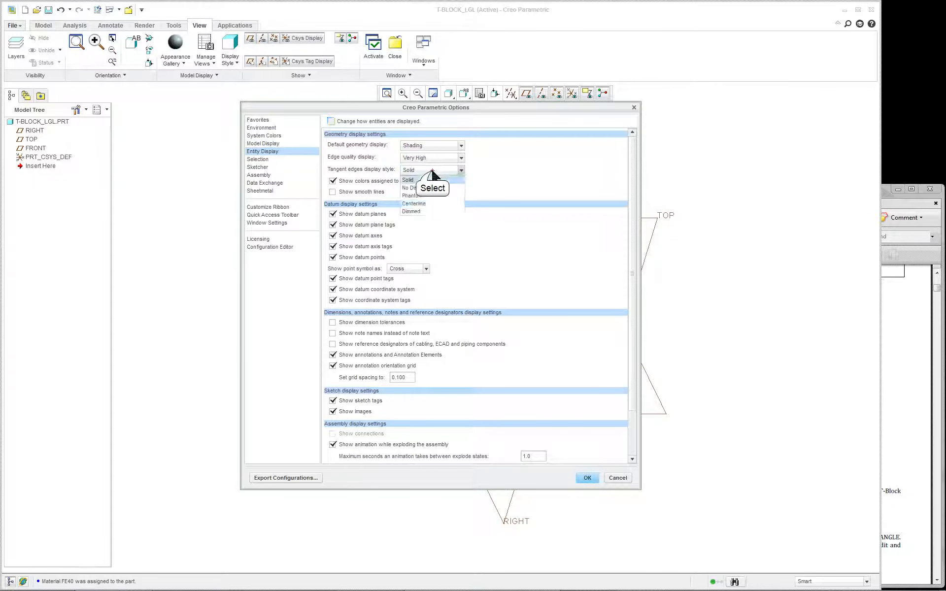
click(437, 211)
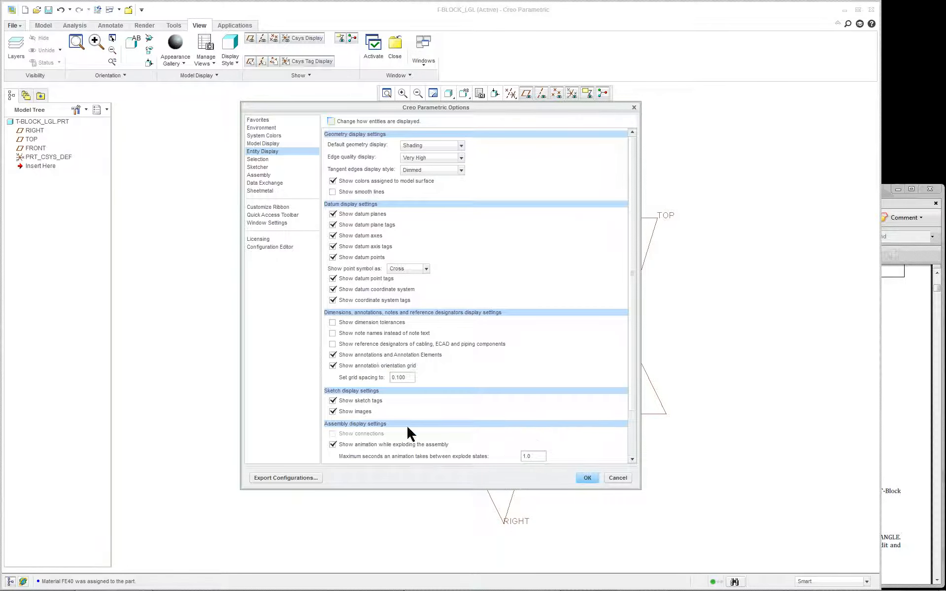
scroll(533, 392, down, 3)
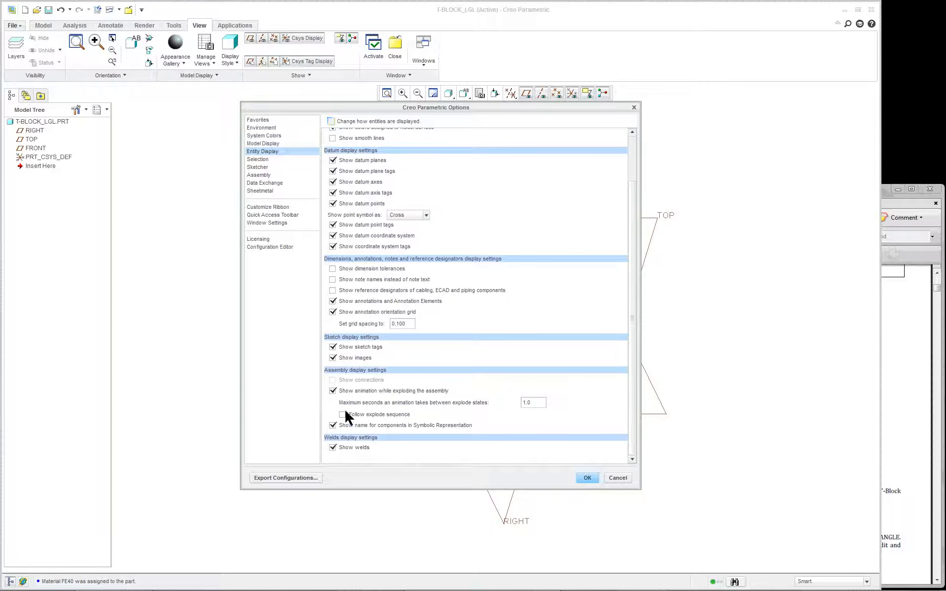
scroll(436, 402, up, 3)
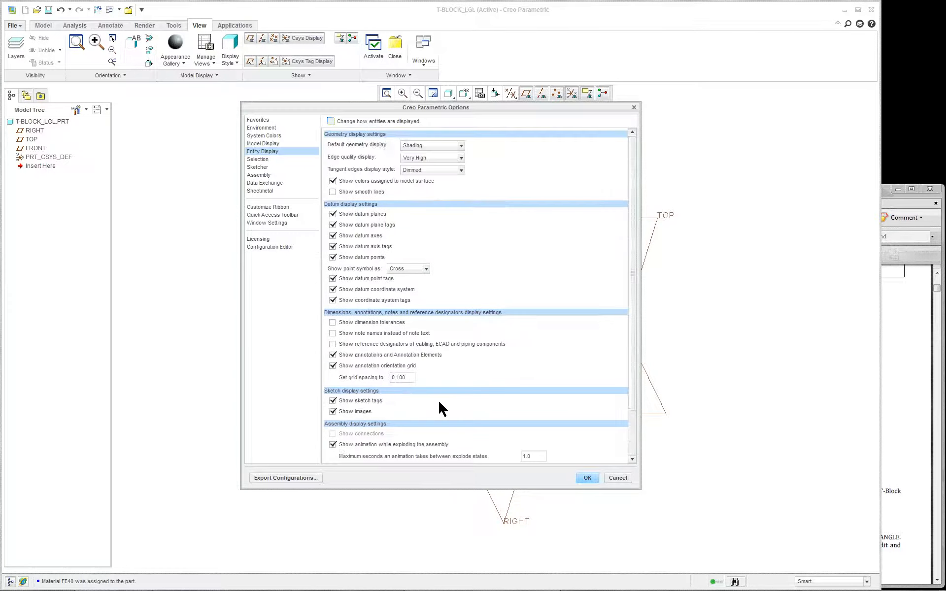
Look over the Selection and Sketcher options and set the number of decimal places for sketcher dimensions to 3.
click(260, 163)
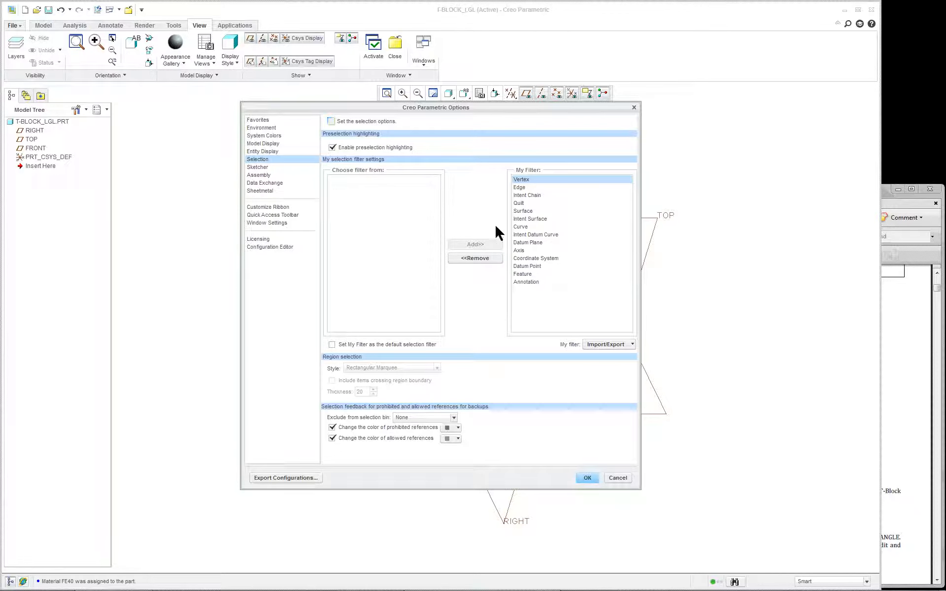
click(259, 168)
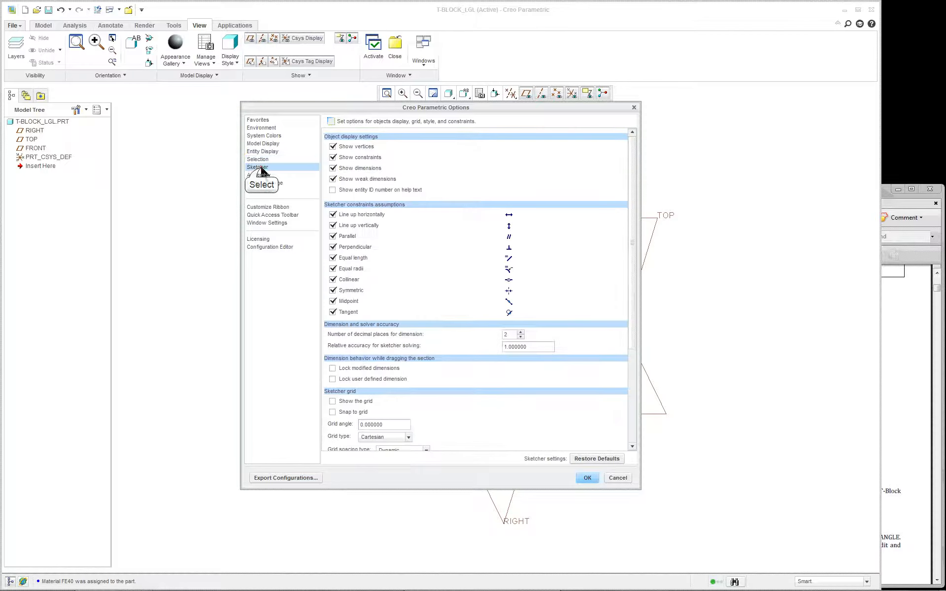
scroll(433, 265, down, 5)
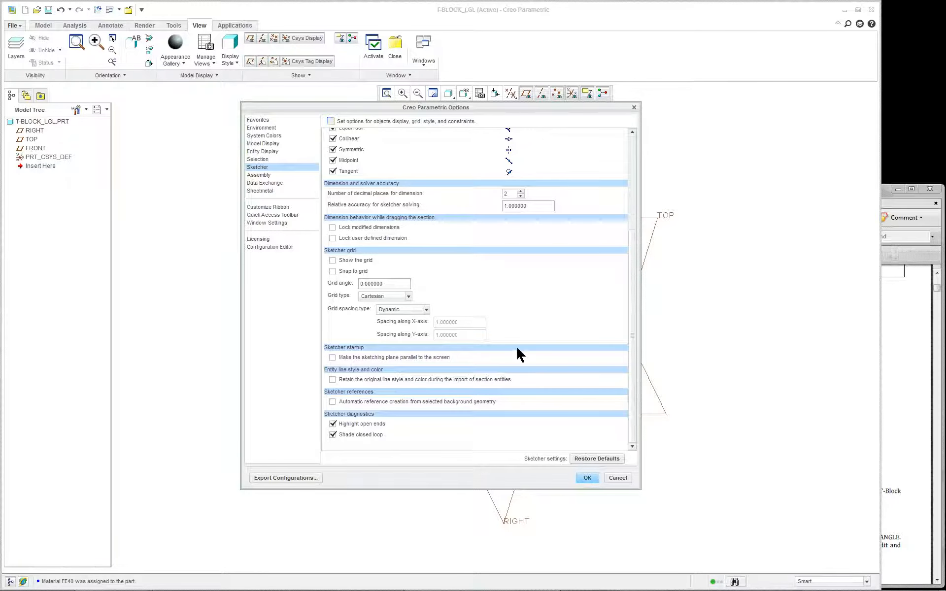
scroll(524, 325, up, 1)
scroll(482, 249, up, 2)
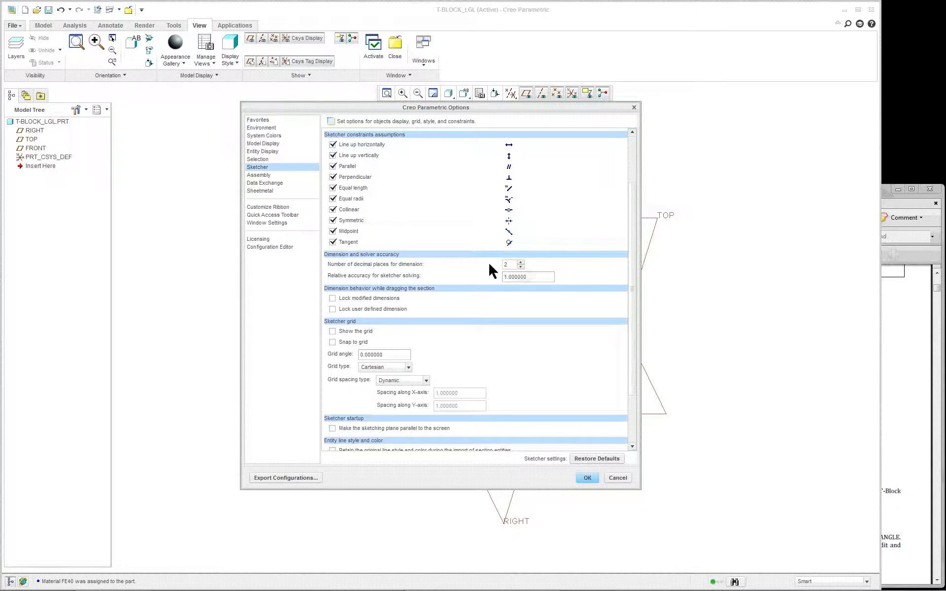
click(519, 262)
scroll(500, 303, up, 3)
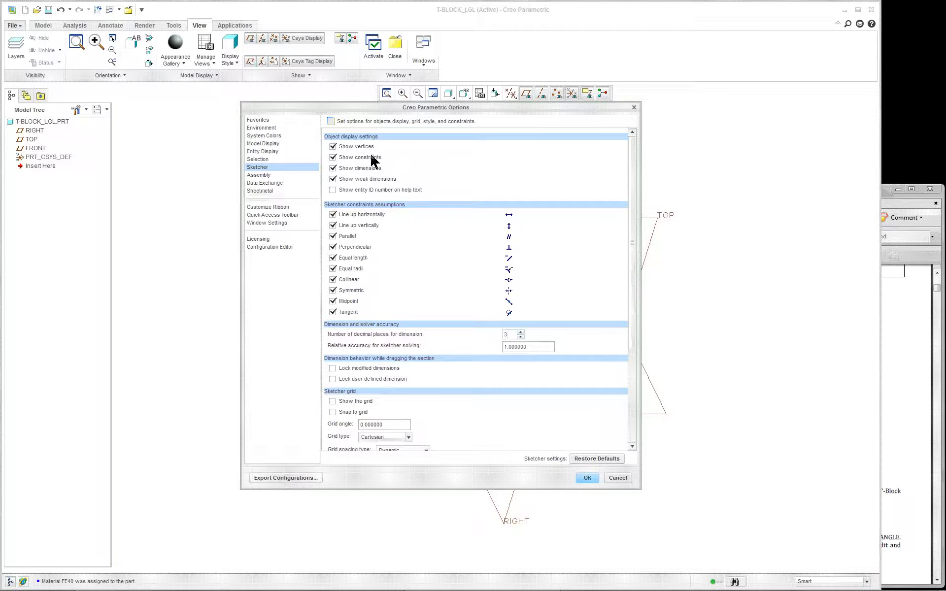
Review the Assembly, Data Exchange and Sheetmetal options and return to the Model Display options.
click(261, 176)
click(262, 183)
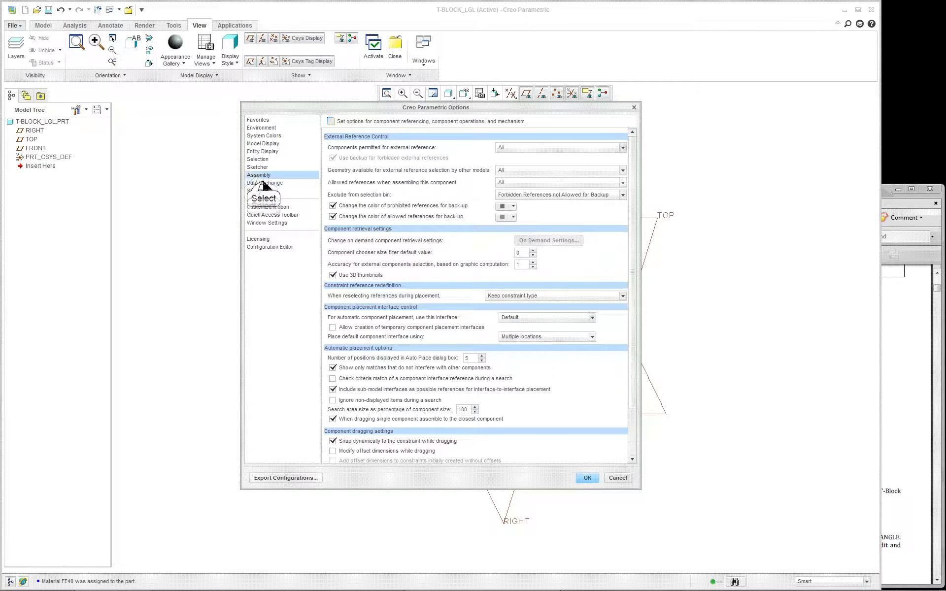
click(263, 191)
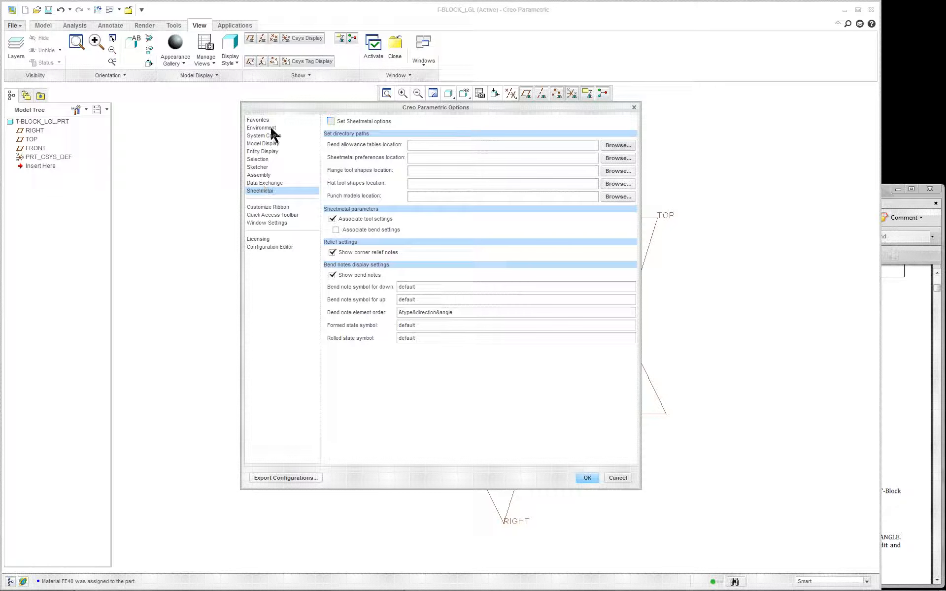
click(275, 146)
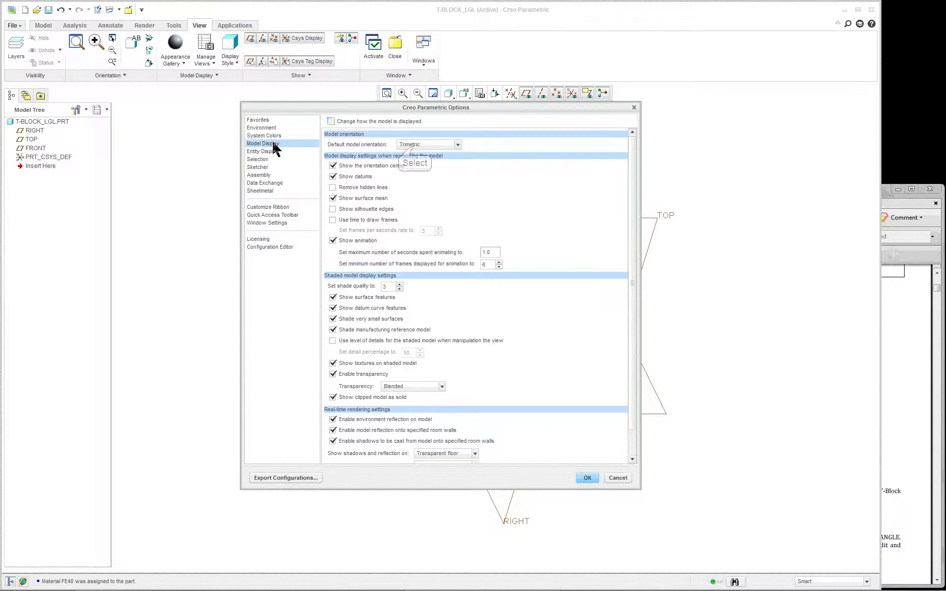
Look over the default model orientation choices and set the shade quality to 50 in the Model Display options.
click(415, 147)
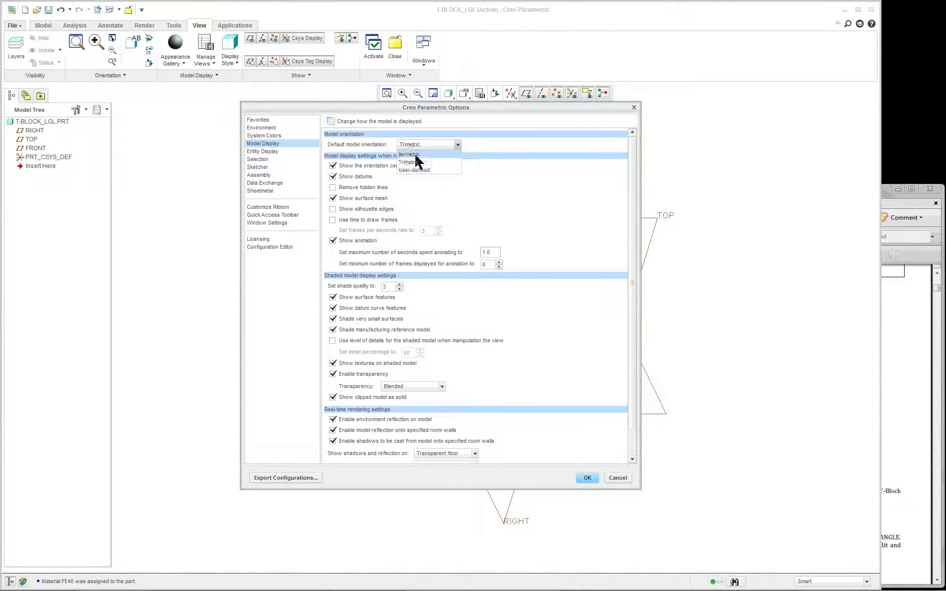
click(495, 177)
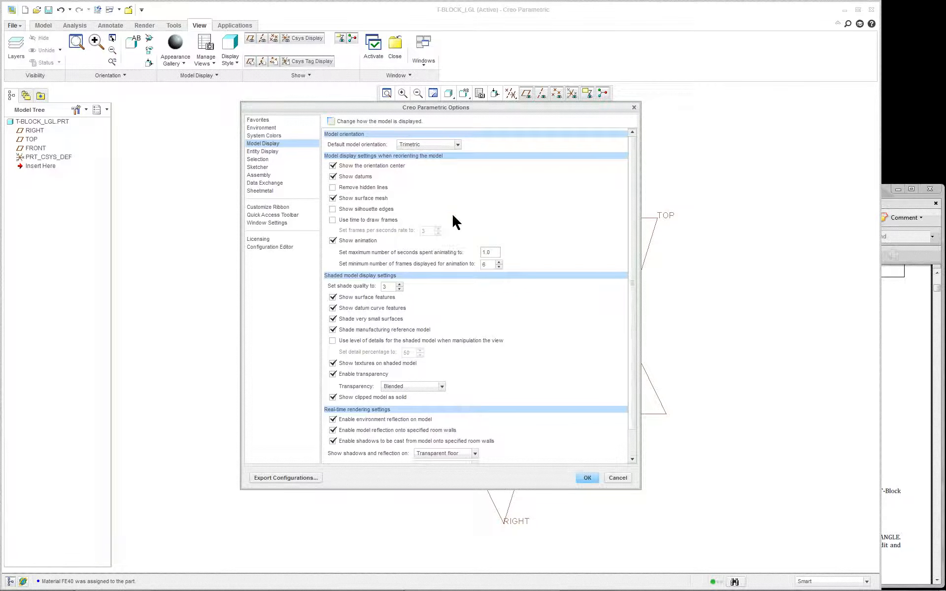
click(399, 284)
click(399, 285)
click(399, 284)
scroll(510, 349, down, 1)
scroll(510, 349, up, 1)
Review the sort choices and option list in the Configuration Editor, and apply the settings to the current session without saving them to a configuration file.
click(282, 247)
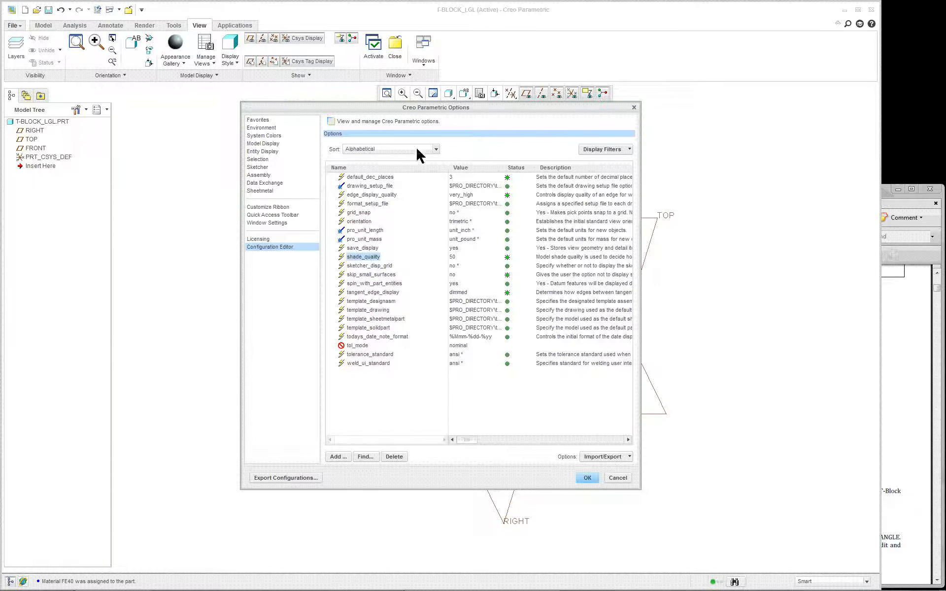
click(387, 149)
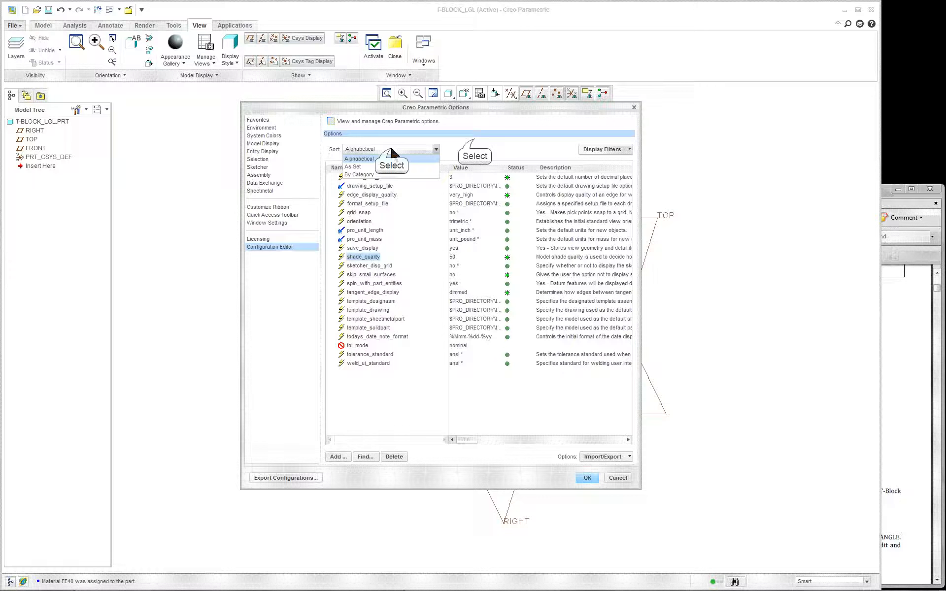
click(466, 139)
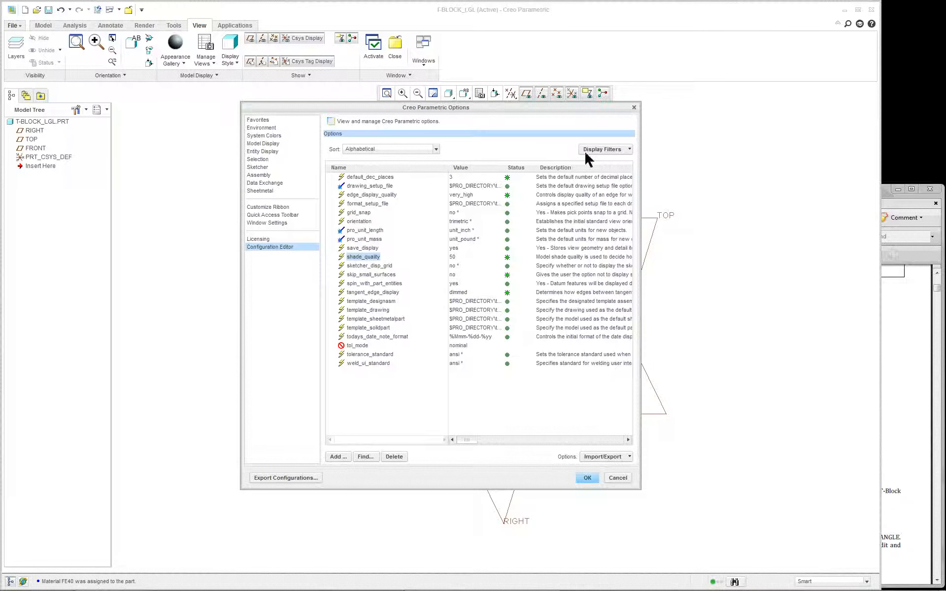
click(587, 478)
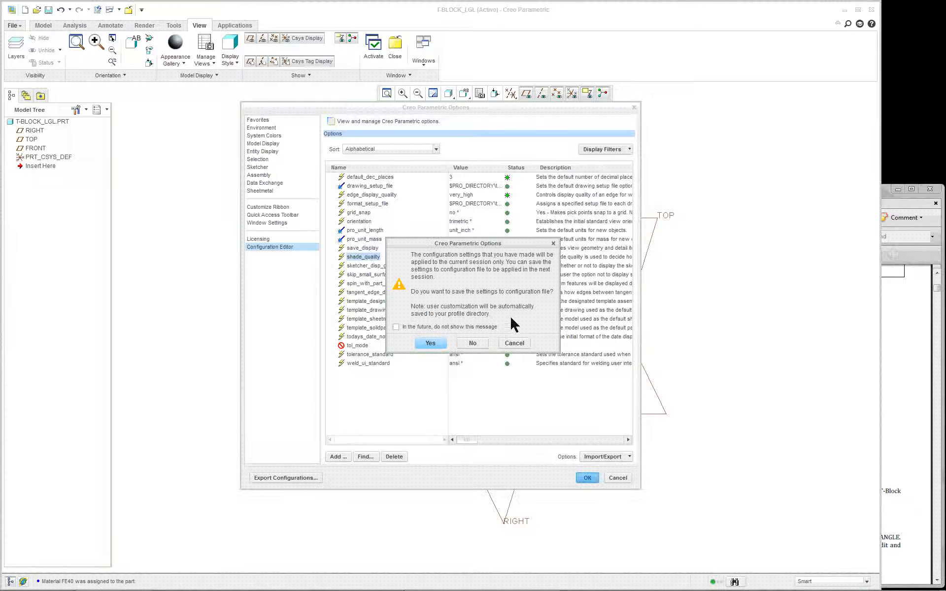
click(471, 343)
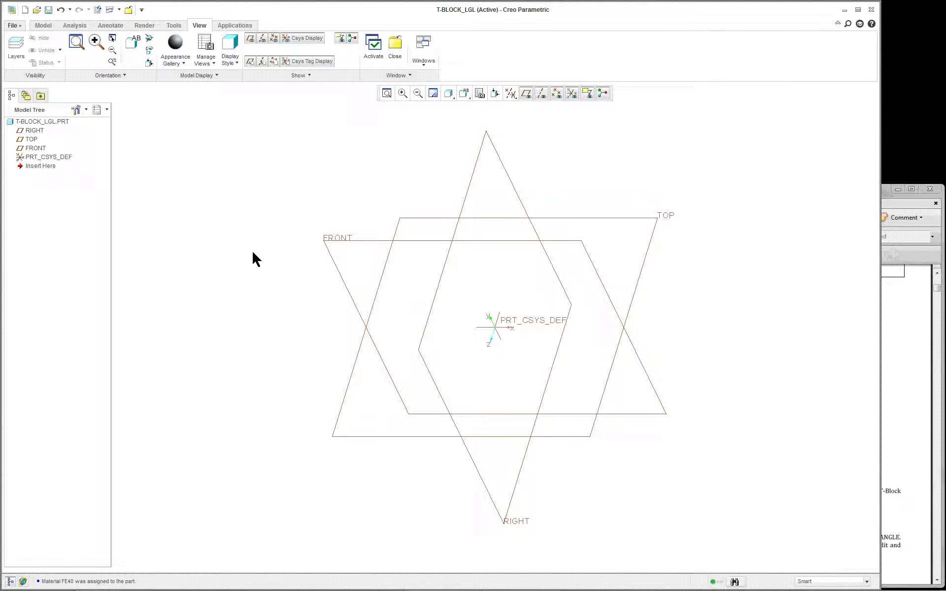
click(77, 109)
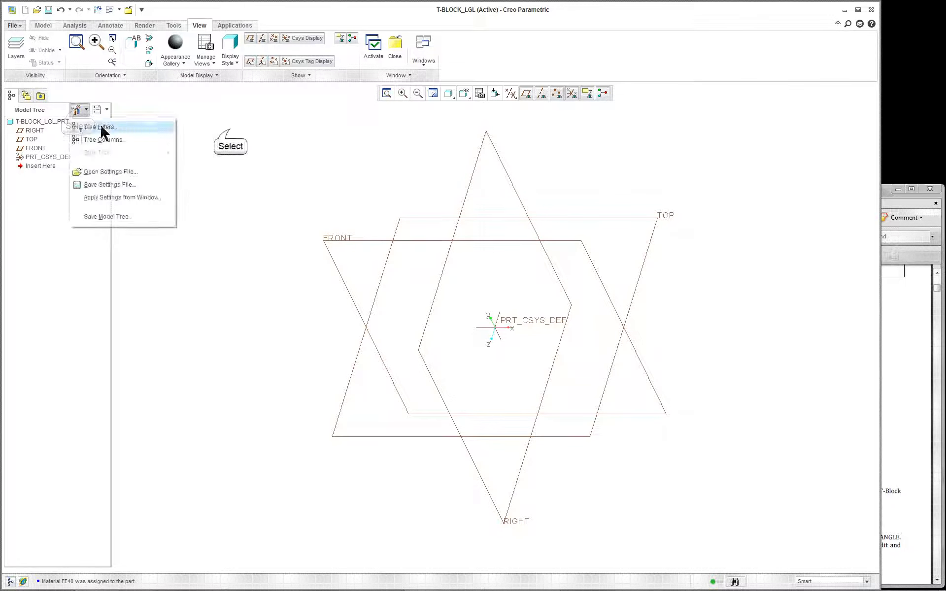
click(230, 131)
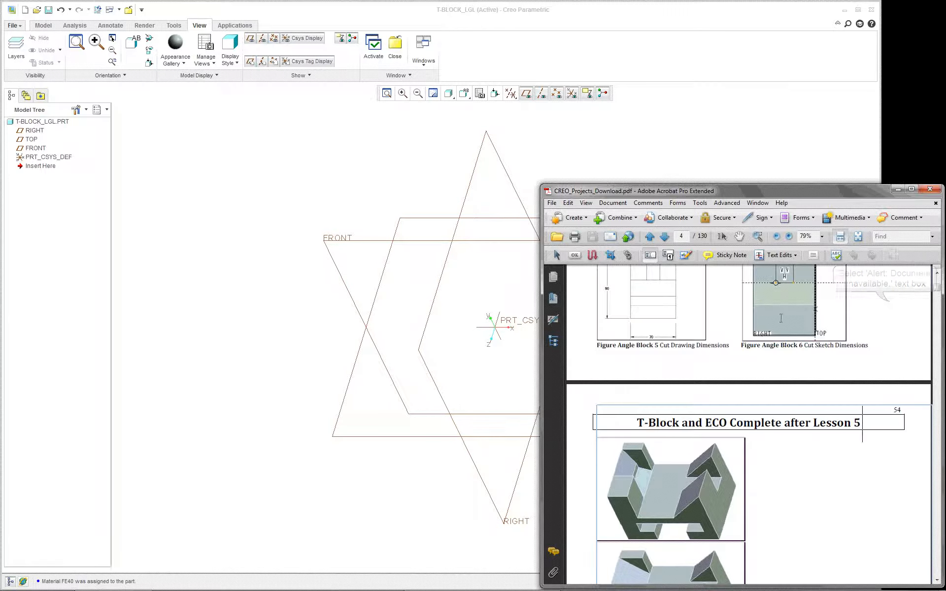
Switch to CREO_Projects_Download.pdf in Adobe Acrobat and examine the T-Block dimension drawings and views.
scroll(780, 318, down, 3)
scroll(781, 319, down, 10)
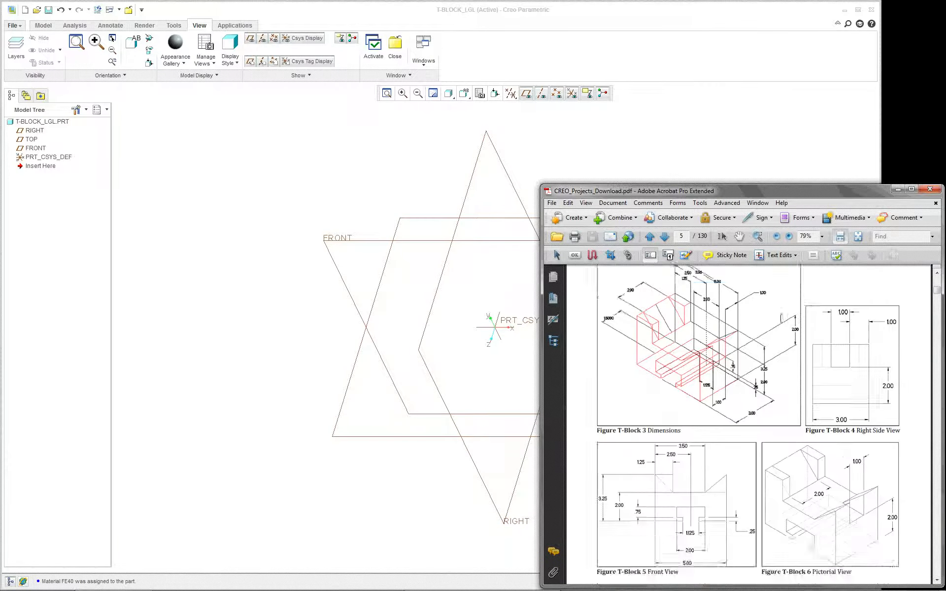
scroll(781, 318, up, 2)
Switch to Creo Parametric's T-BLOCK.PRT window and move the insertion point in the model tree directly after Extrude 1.
click(422, 46)
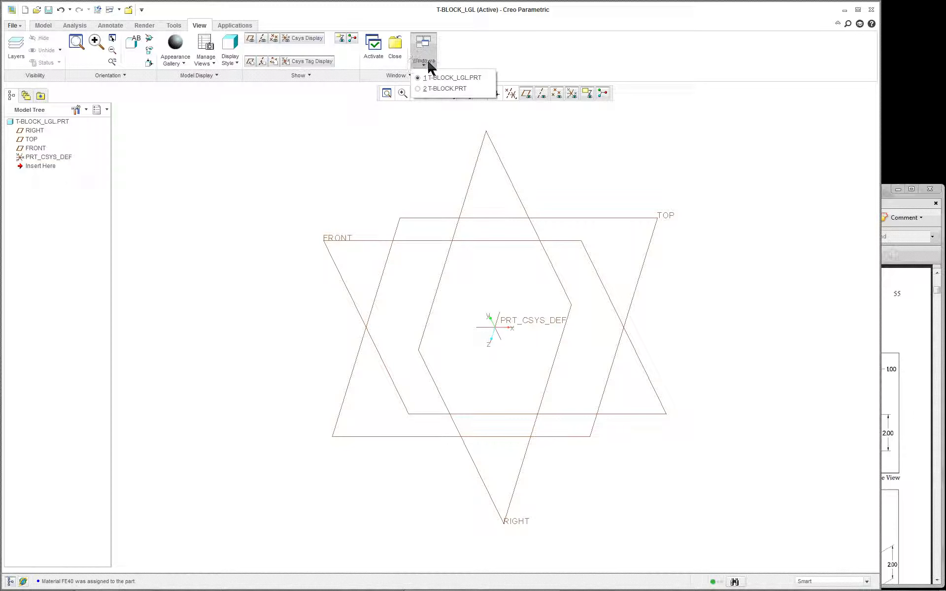
click(440, 88)
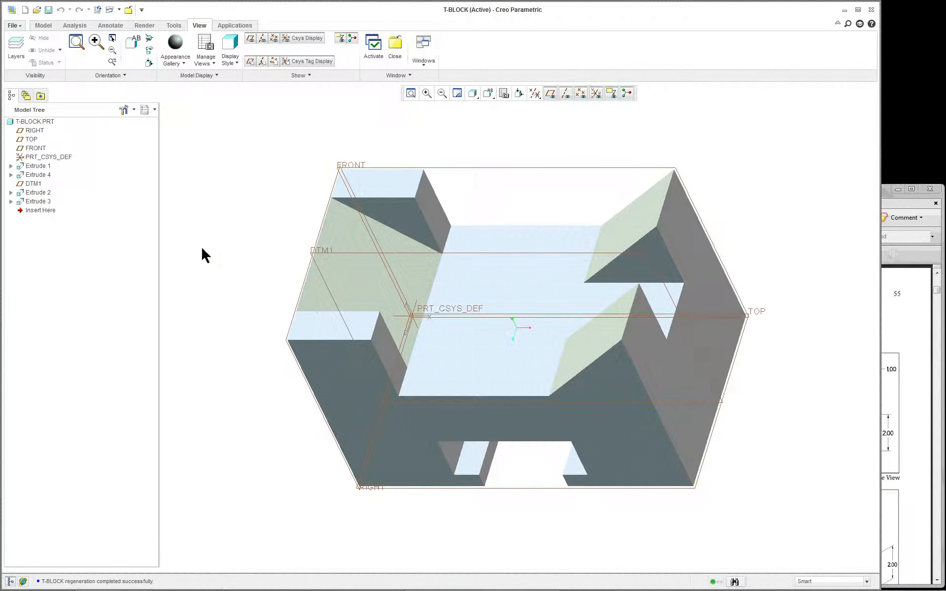
click(42, 211)
drag(42, 211, 43, 172)
right_click(230, 243)
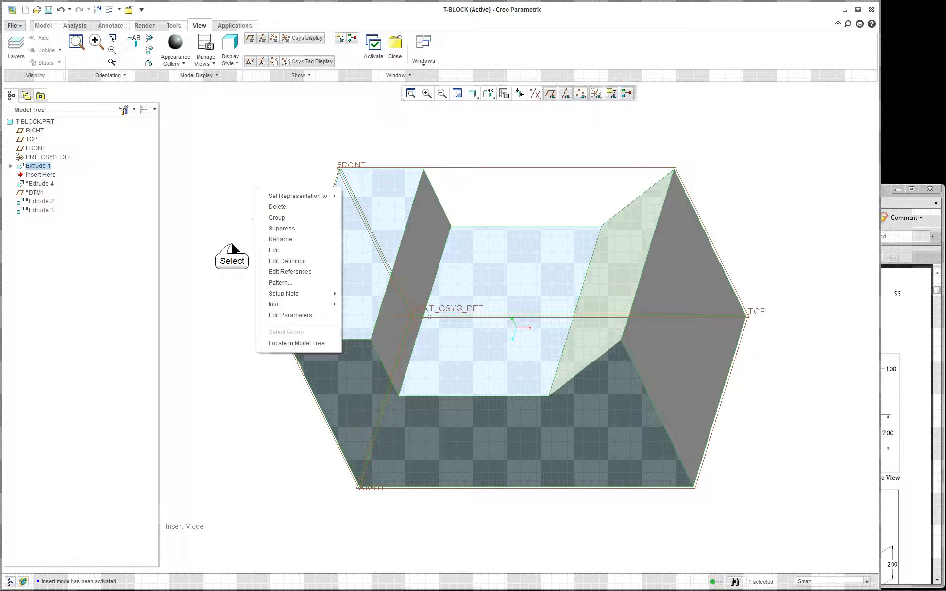
key(Escape)
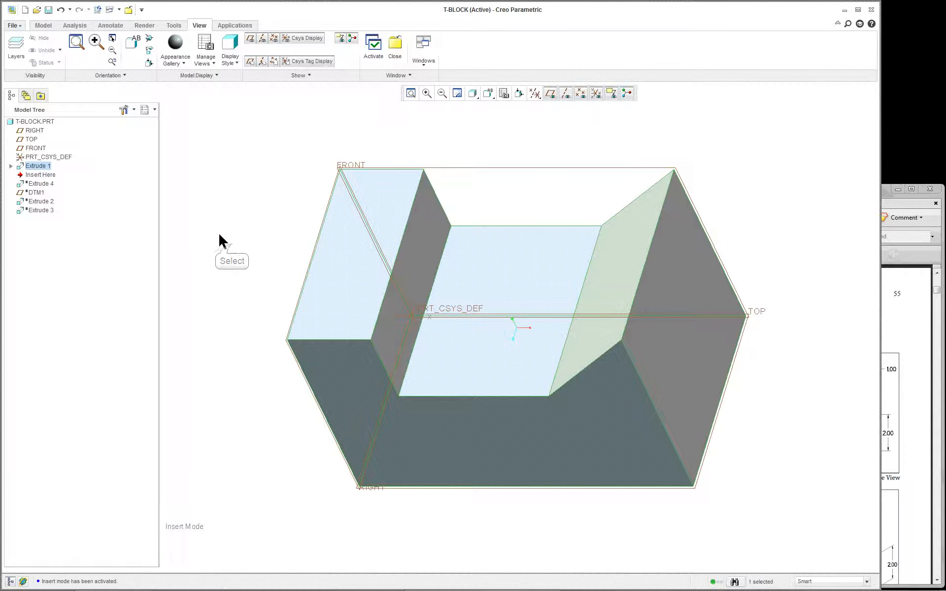
Open the definition of Extrude 1 for editing and examine its preview.
right_click(37, 167)
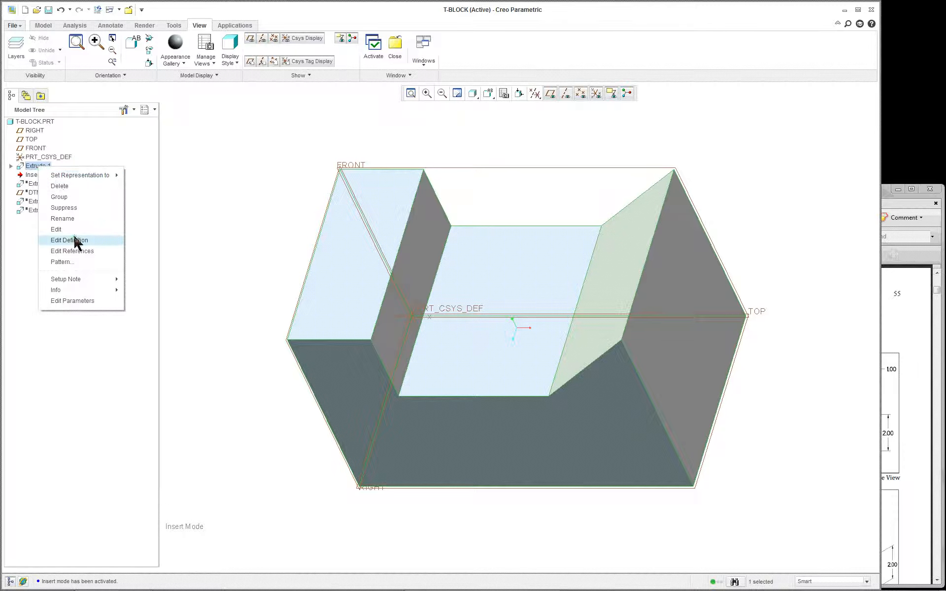
click(62, 239)
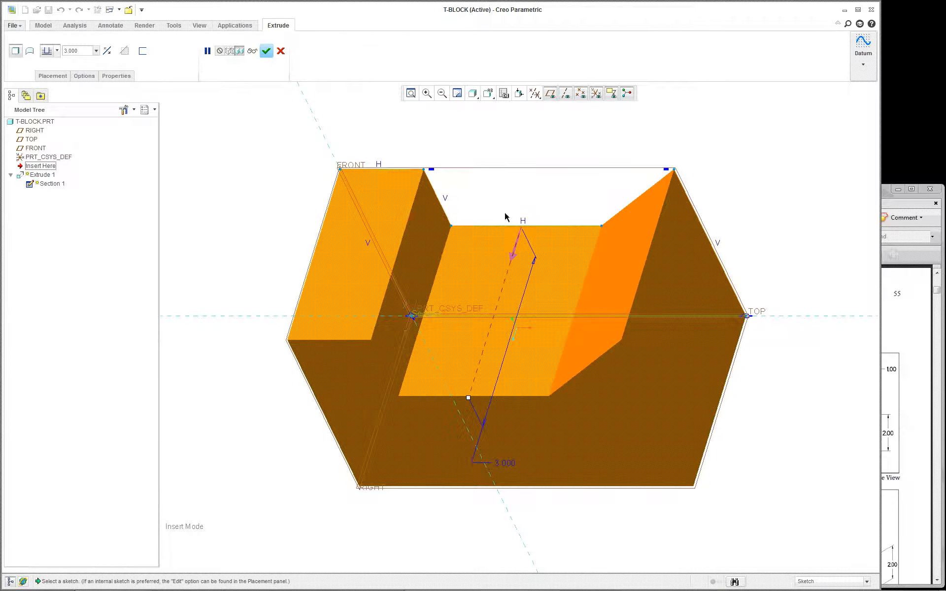
scroll(463, 340, down, 3)
scroll(485, 338, up, 3)
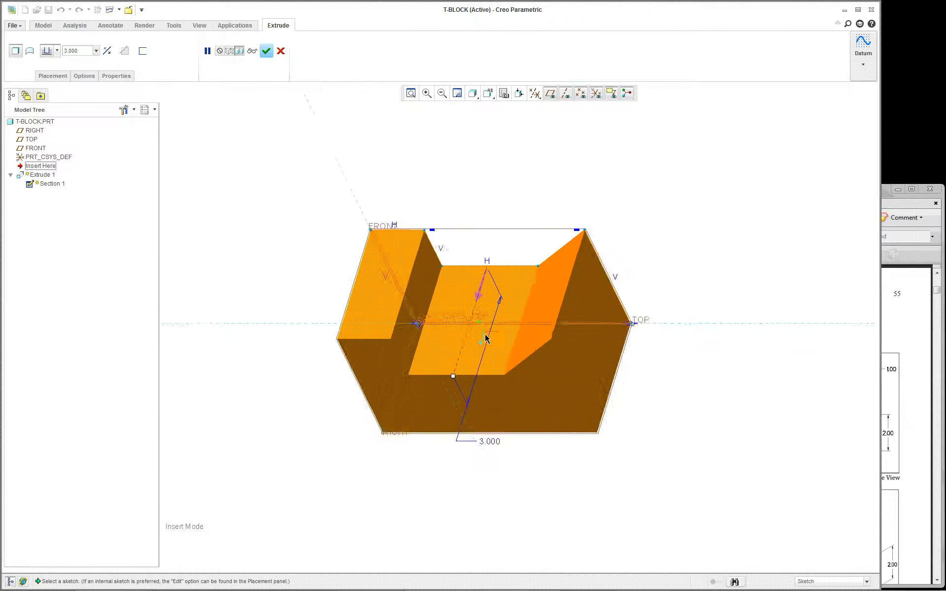
scroll(486, 338, down, 2)
scroll(485, 338, up, 2)
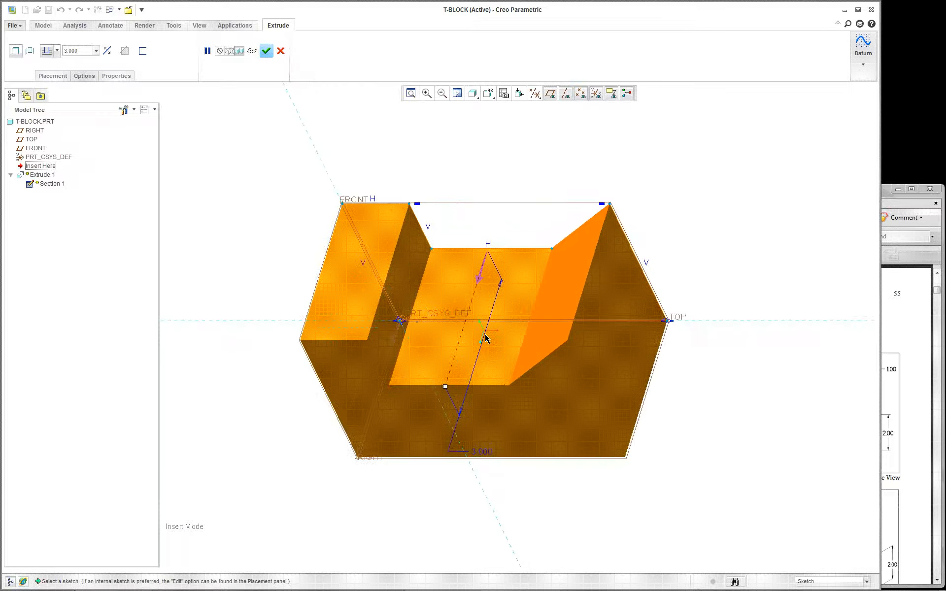
scroll(485, 338, down, 1)
scroll(485, 338, up, 1)
scroll(486, 338, up, 1)
scroll(486, 338, down, 1)
scroll(485, 338, down, 4)
scroll(486, 338, up, 3)
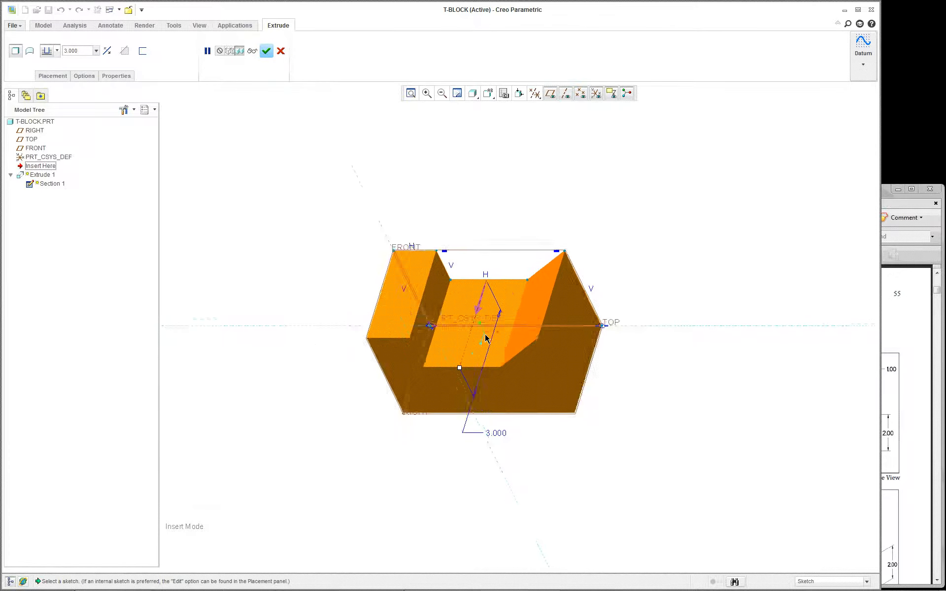
scroll(485, 338, up, 1)
Open the internal sketch of Extrude 1, orient it to the 2D sketch view and look over its section dimensions.
right_click(239, 229)
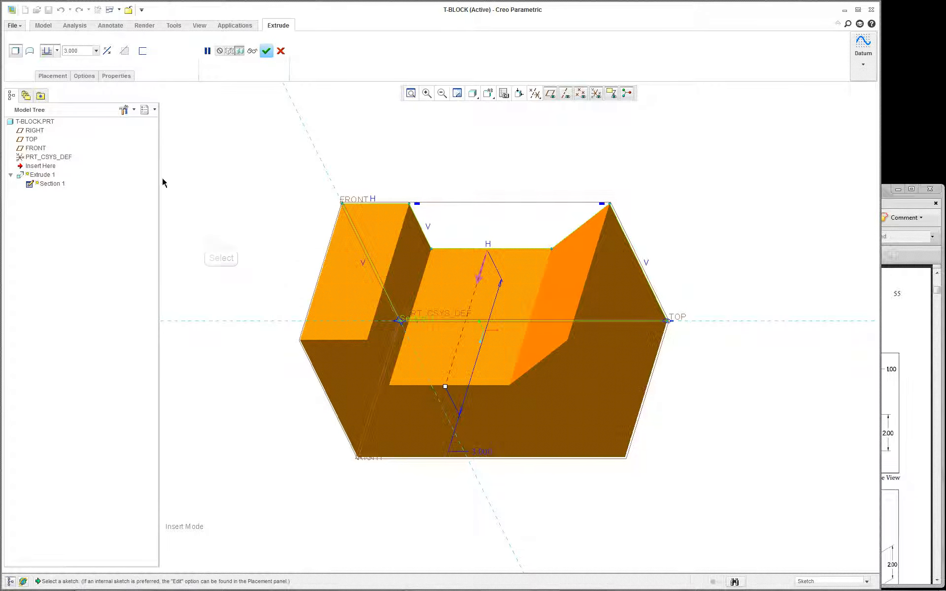
click(57, 76)
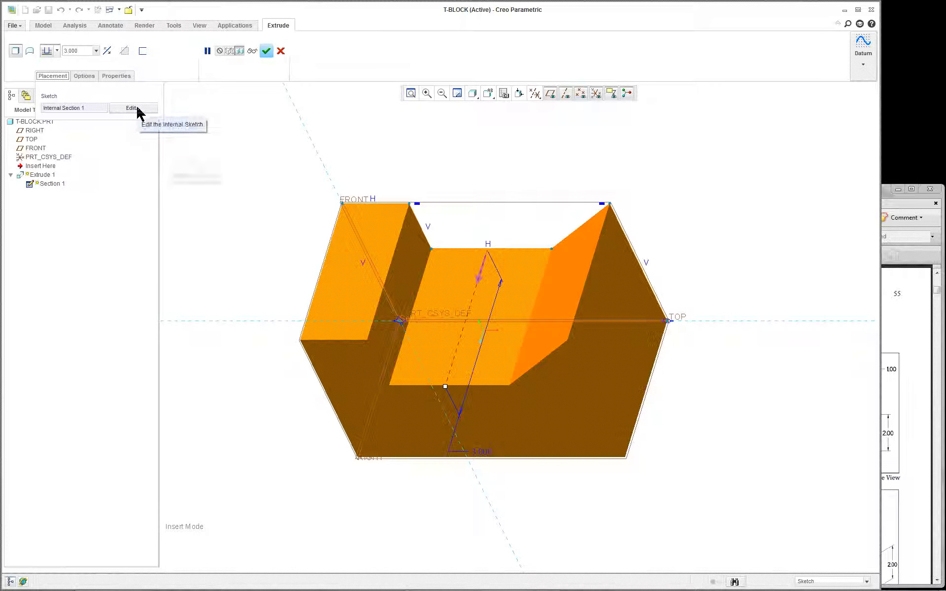
right_click(195, 158)
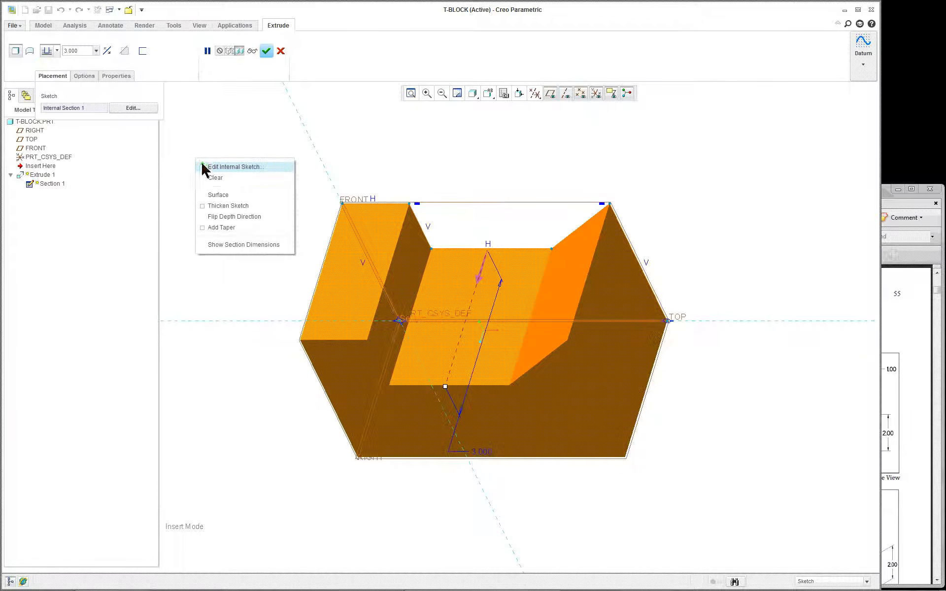
click(231, 167)
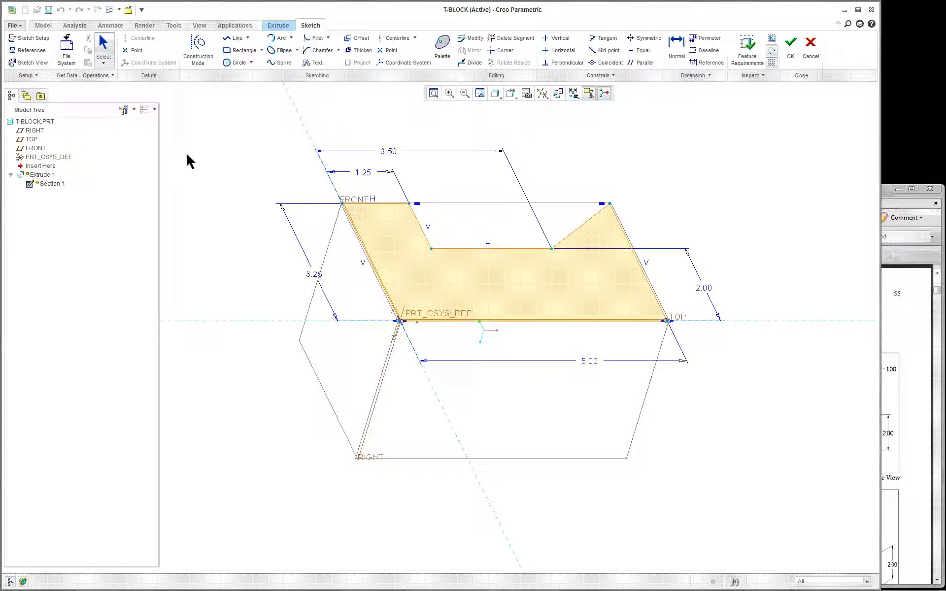
click(33, 63)
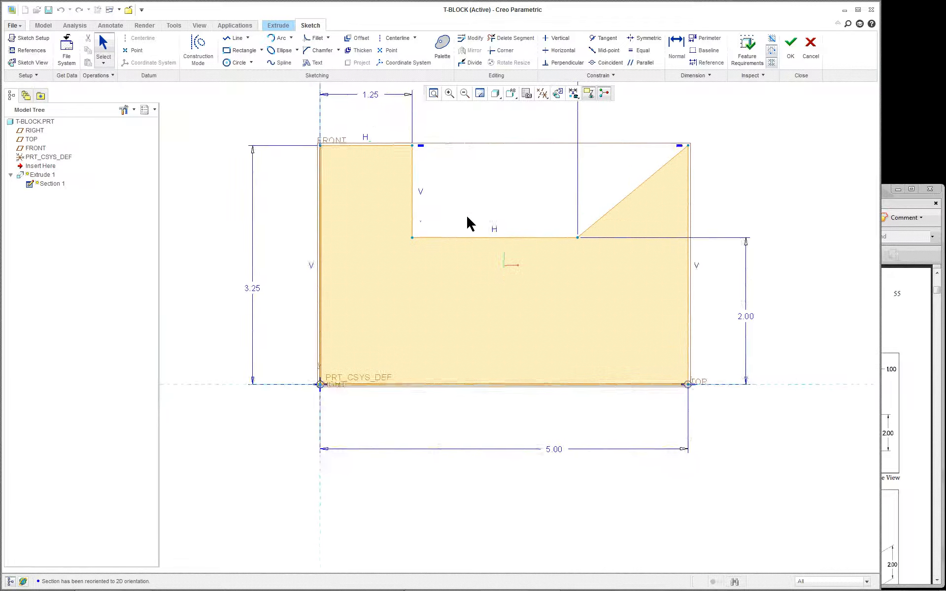
scroll(473, 202, down, 5)
scroll(458, 140, up, 4)
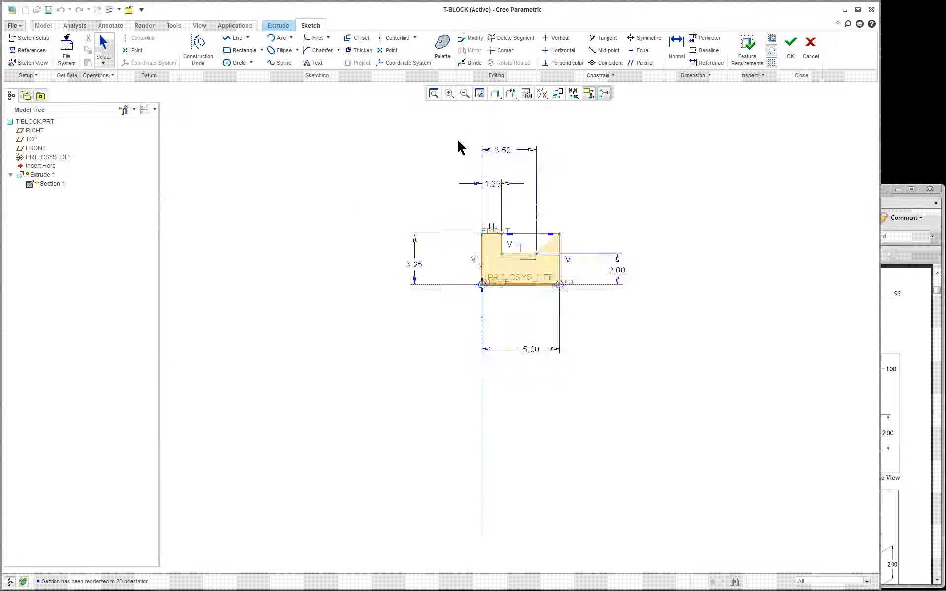
scroll(676, 321, up, 4)
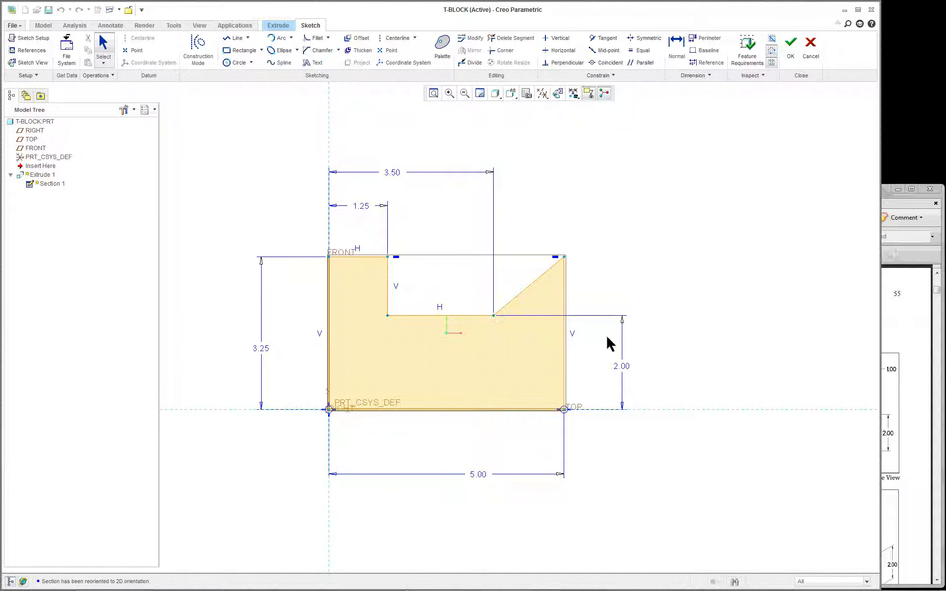
Sketch a closed seven-sided line profile about 1.71 to the right of the block section, with three equal stepped segments about 0.65 long.
key(l)
click(649, 287)
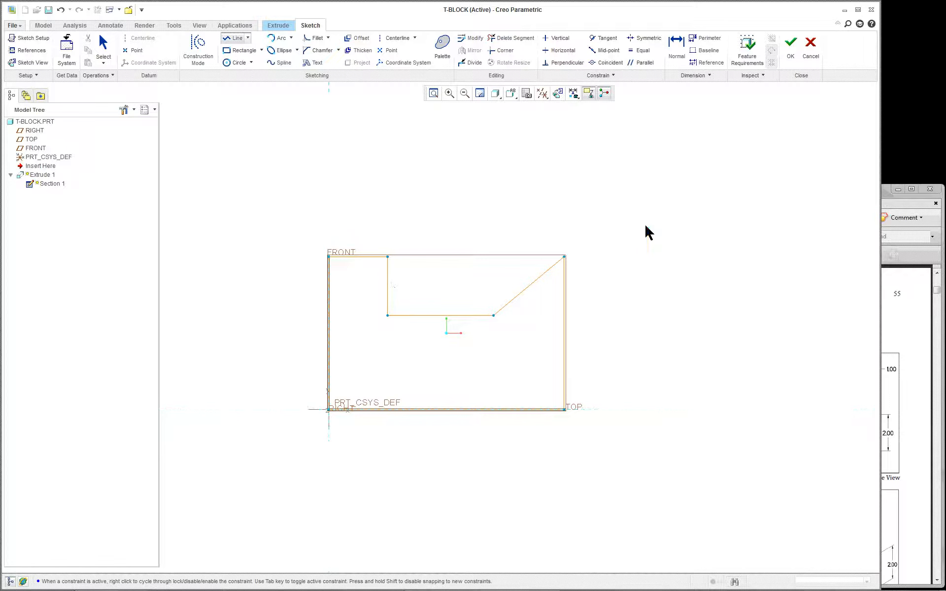
right_click(648, 218)
click(642, 213)
click(749, 218)
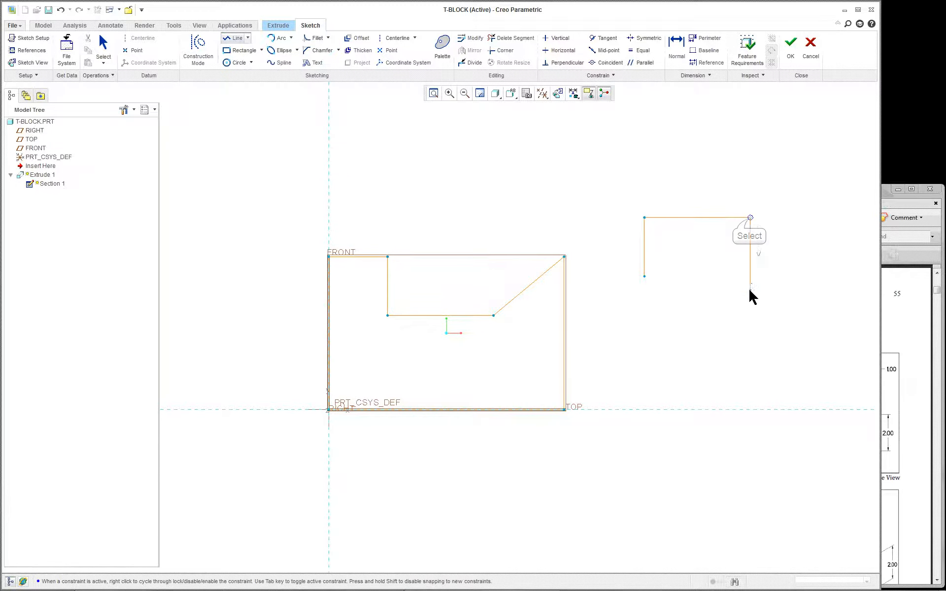
click(750, 310)
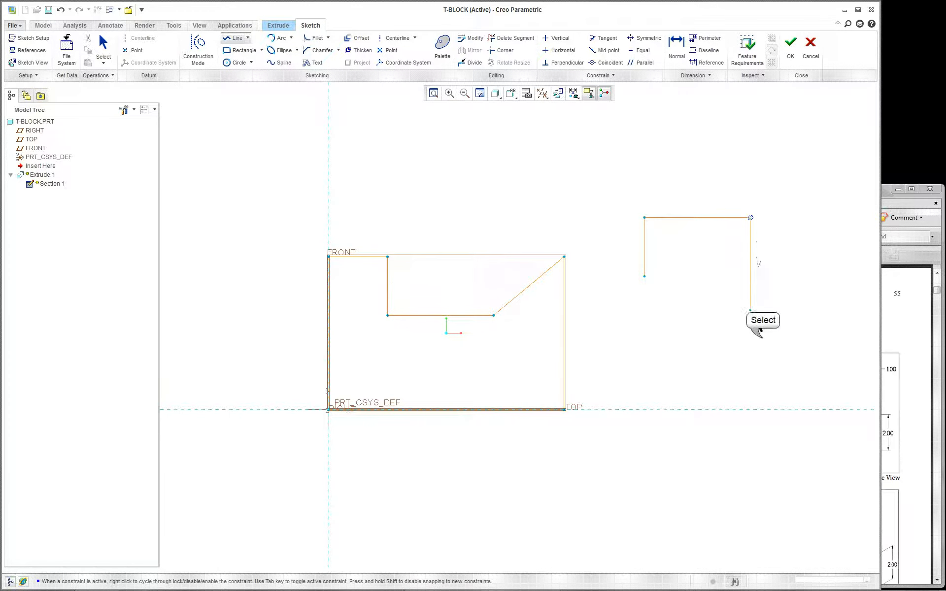
click(733, 339)
click(732, 338)
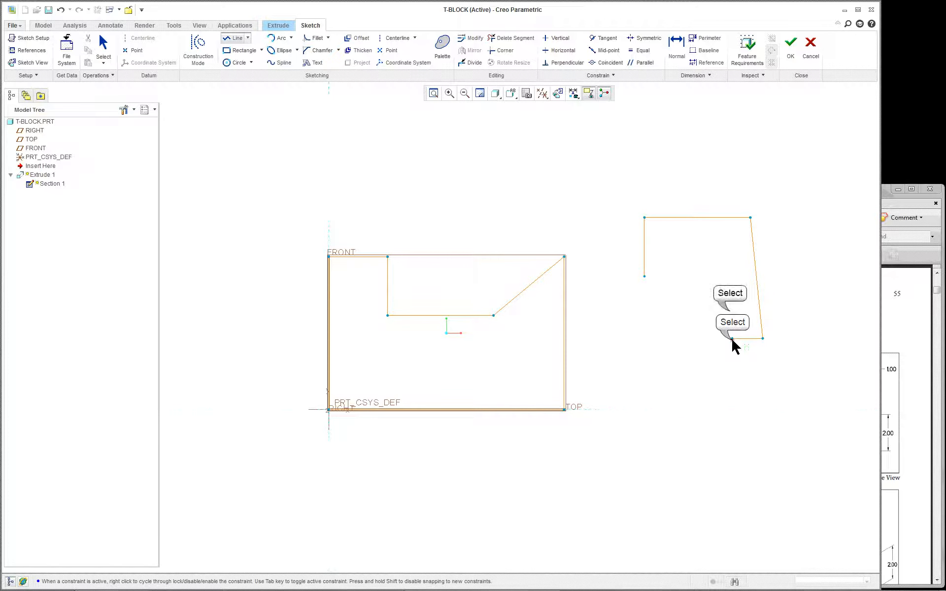
click(732, 308)
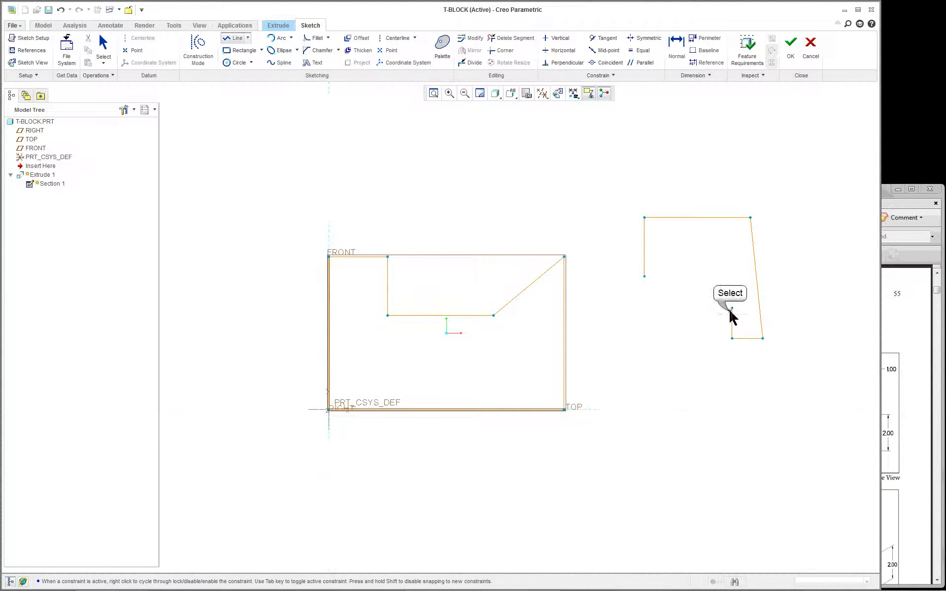
click(701, 307)
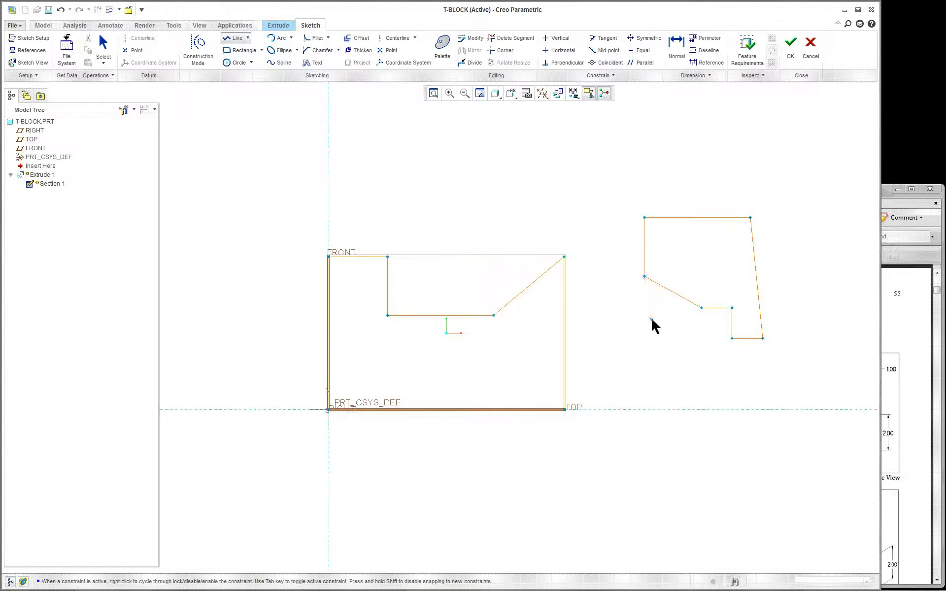
middle_click(660, 333)
Delete the equal-length constraints on the three short stepped segments and move the resulting dimensions clear of the profile.
scroll(791, 315, up, 1)
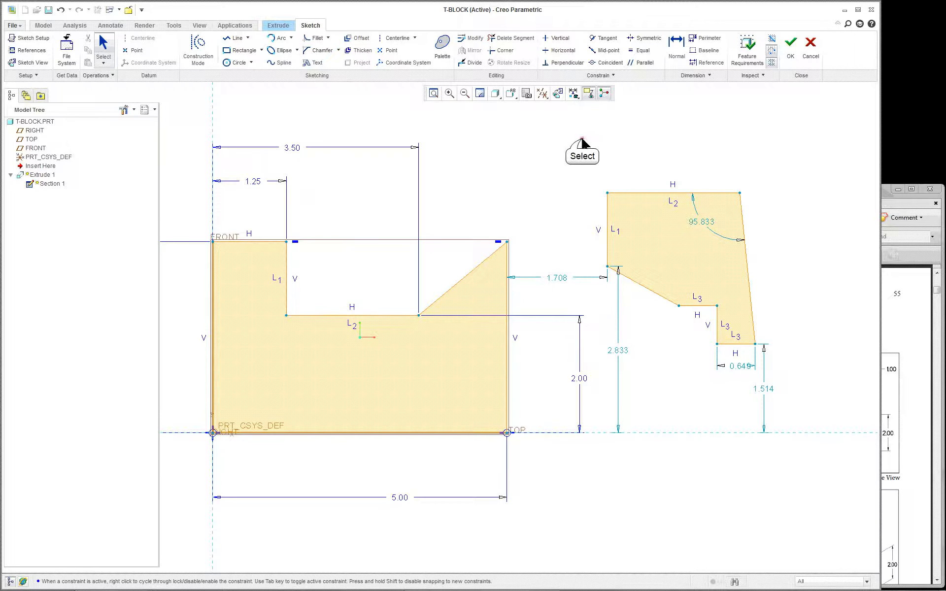
mouse_move(581, 139)
mouse_down()
mouse_move(716, 325)
mouse_move(802, 420)
mouse_move(806, 393)
mouse_move(744, 159)
mouse_up()
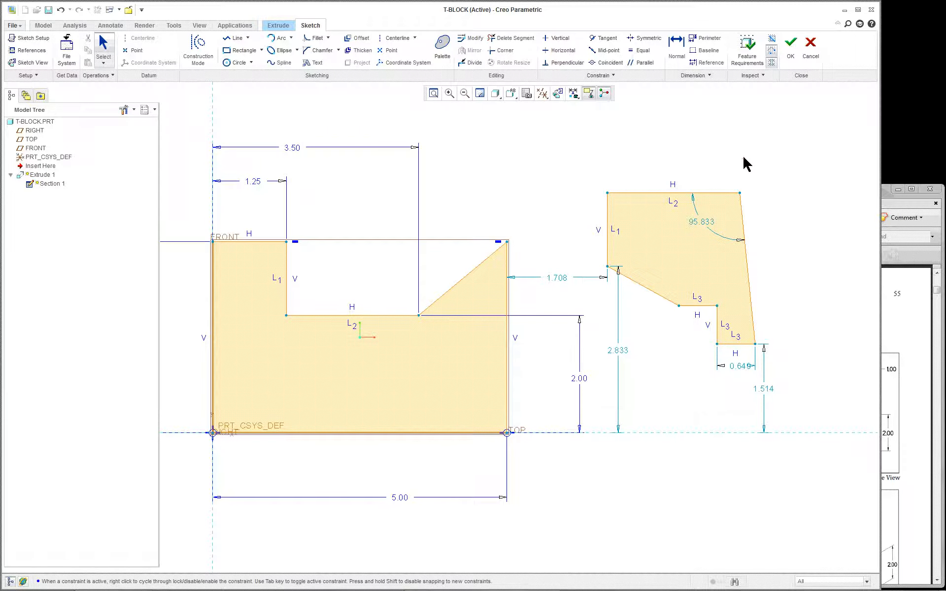
right_click(738, 341)
right_click(812, 329)
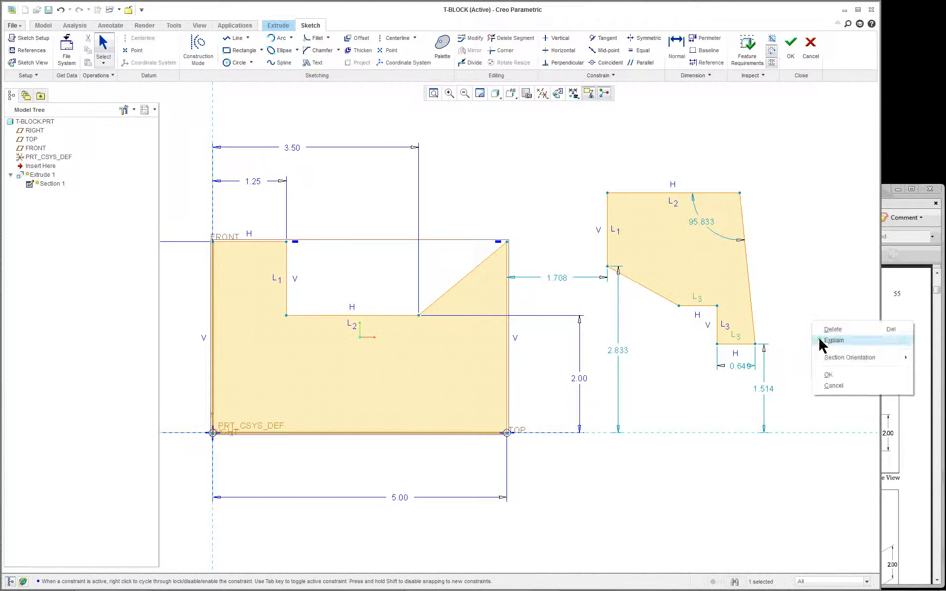
click(821, 341)
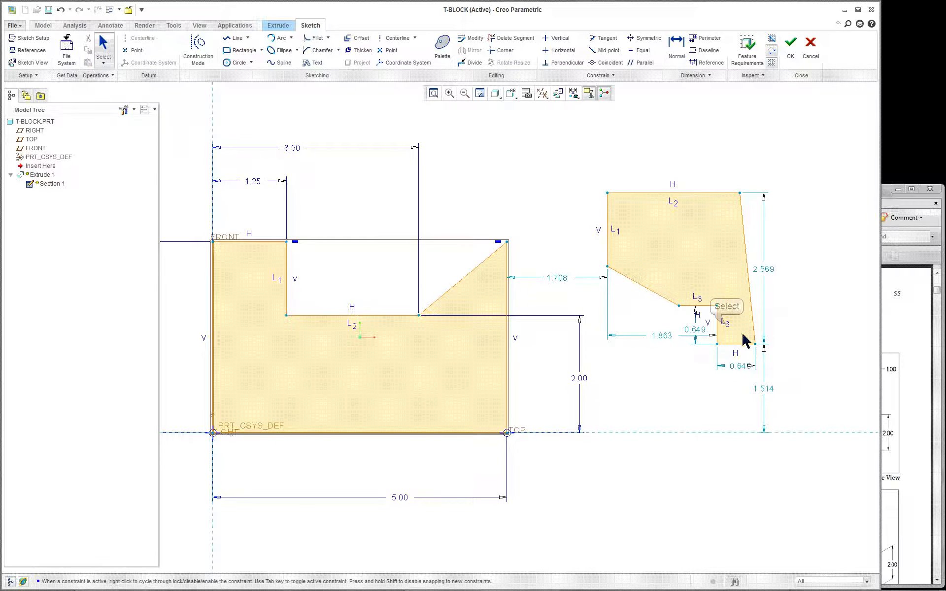
click(726, 323)
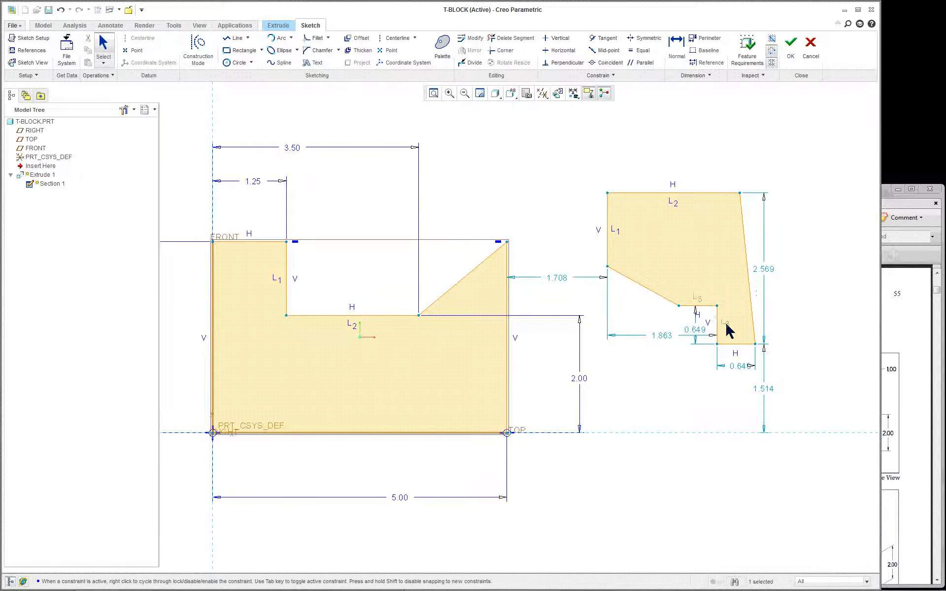
key(Delete)
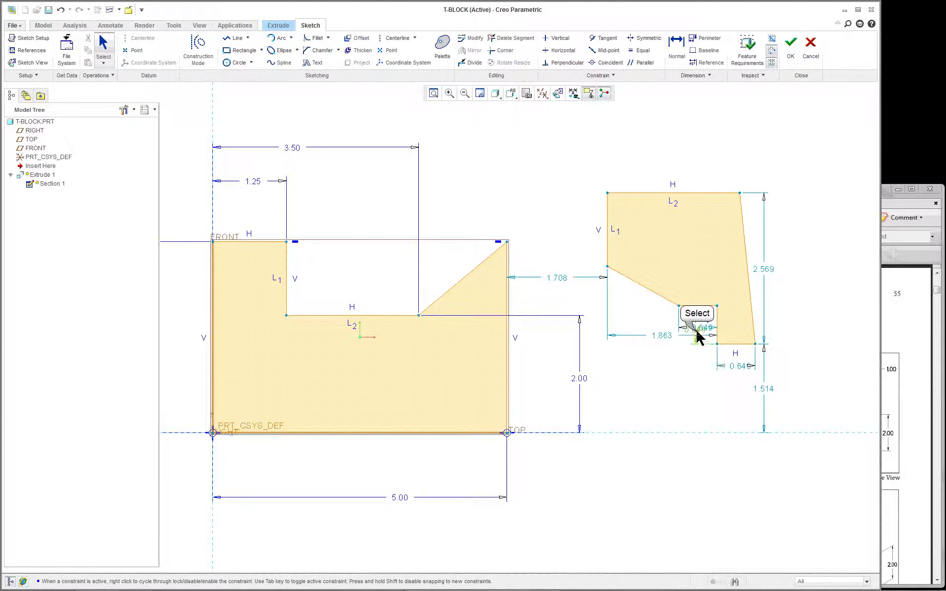
drag(696, 331, 695, 369)
drag(698, 330, 657, 374)
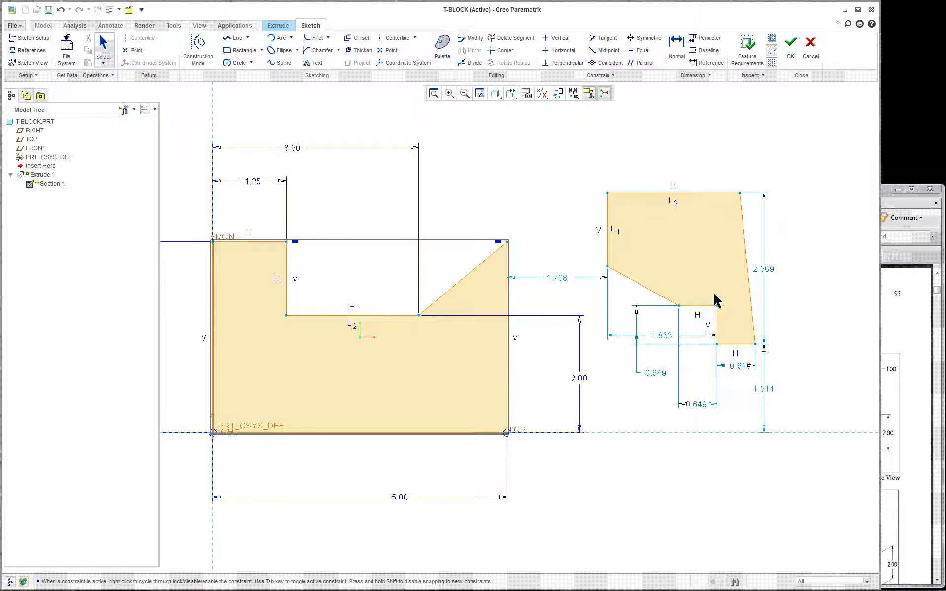
Undo the trial profile and its constraint edits, and quit the sketch without saving changes.
double_click(60, 10)
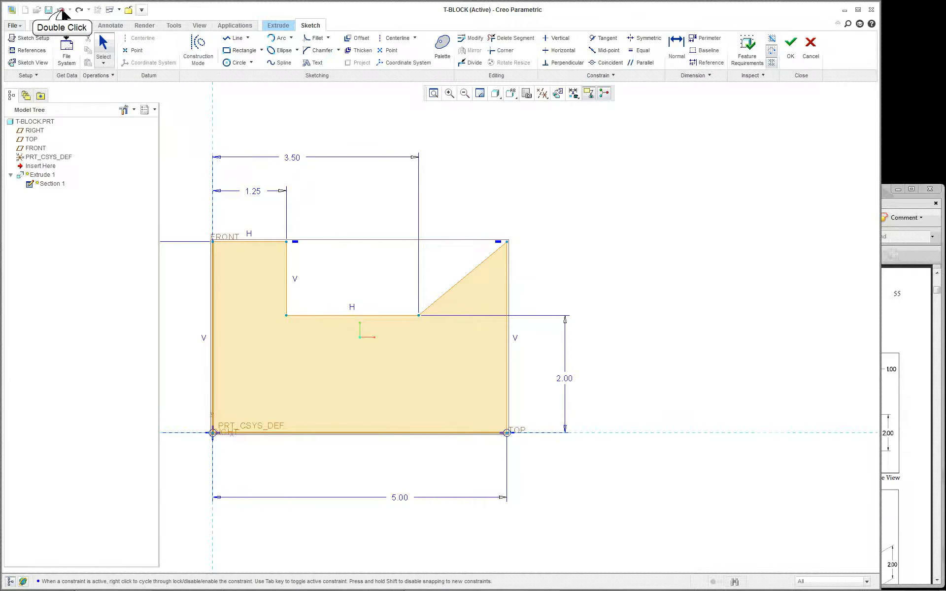
scroll(488, 177, down, 2)
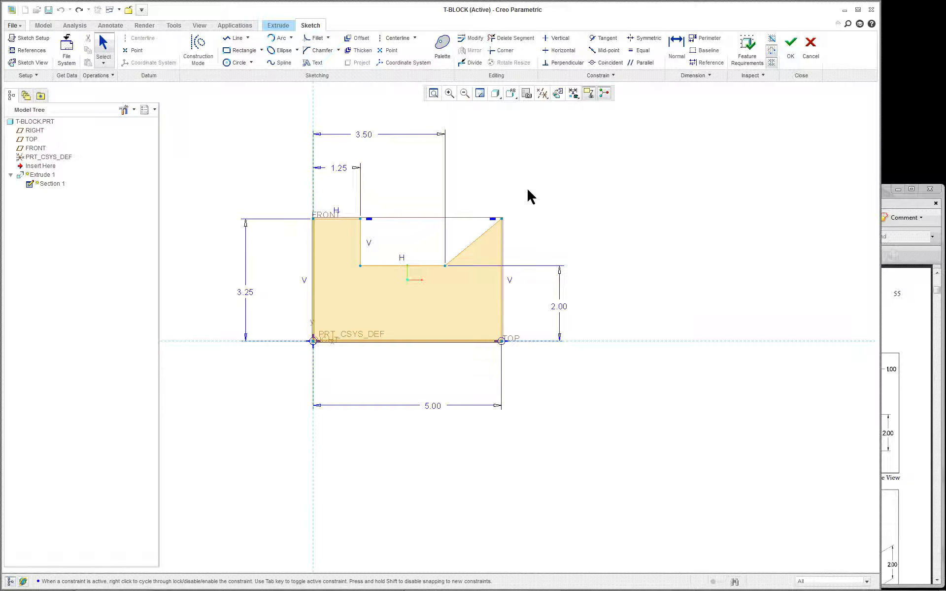
click(811, 44)
click(488, 311)
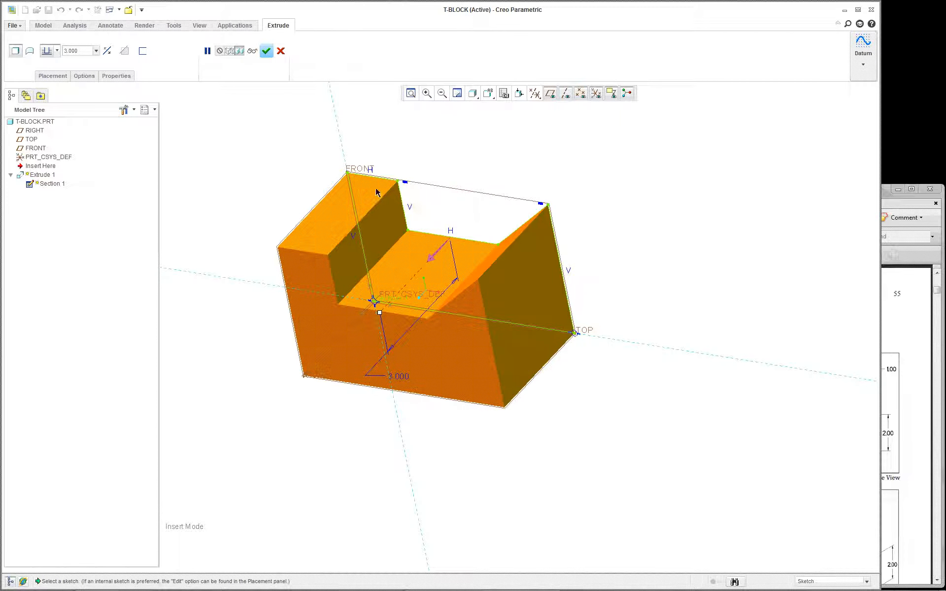
Reopen the internal sketch of Extrude 1 and orient it to the 2D sketch view.
right_click(544, 213)
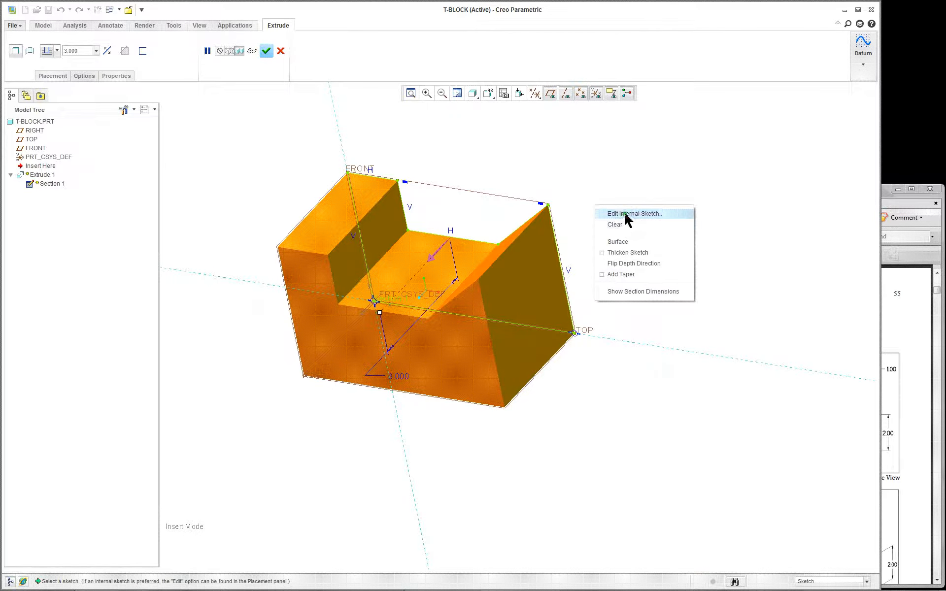
click(625, 213)
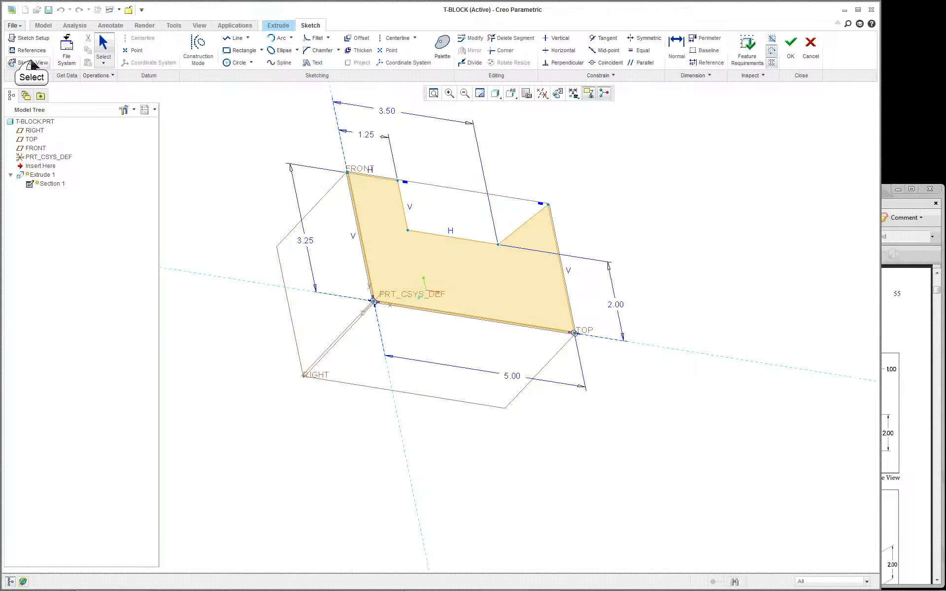
click(28, 63)
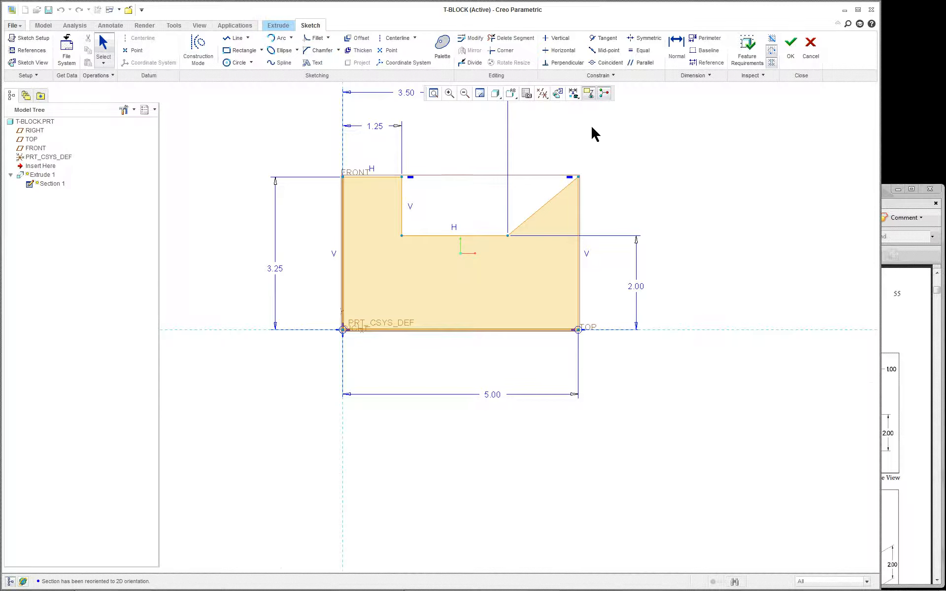
scroll(592, 132, up, 3)
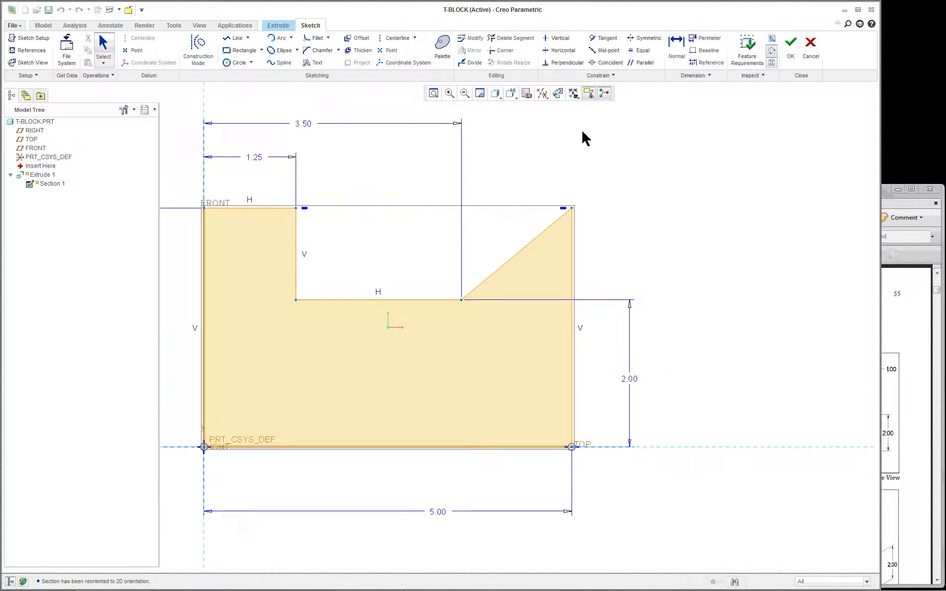
scroll(581, 130, down, 1)
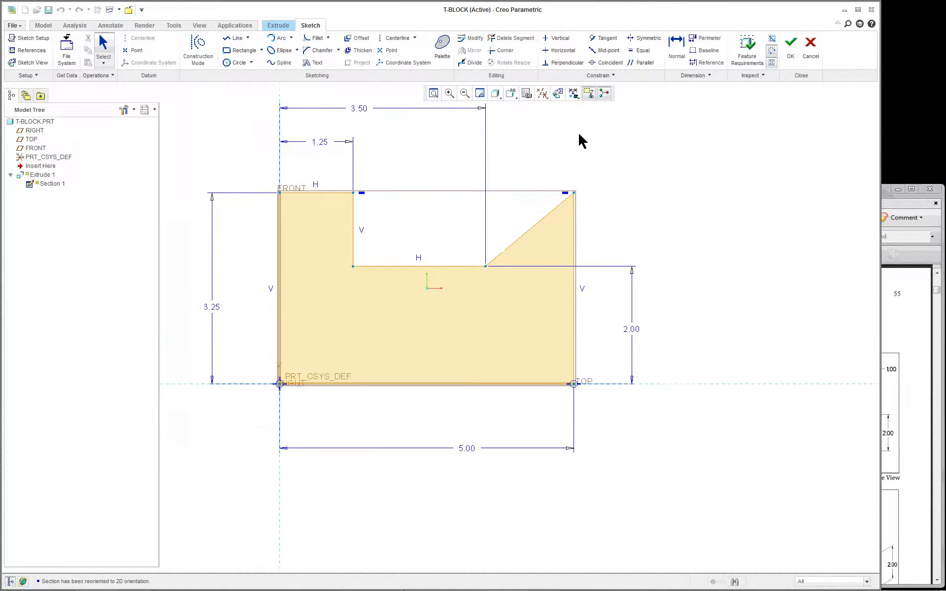
Delete the alignment constraint at the upper end of the slanted line and lower that corner to a height of about 2.95.
click(565, 194)
key(Delete)
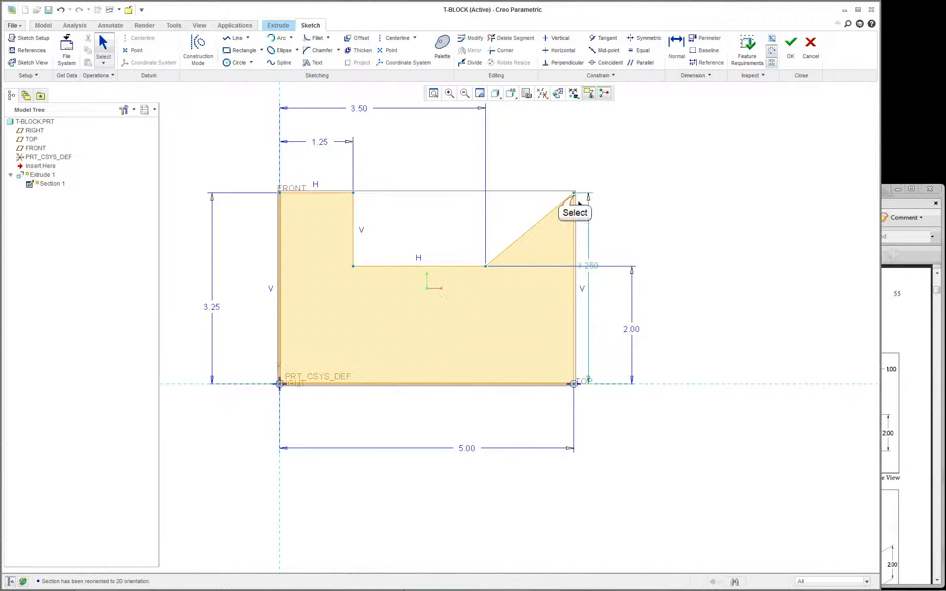
drag(575, 194, 574, 211)
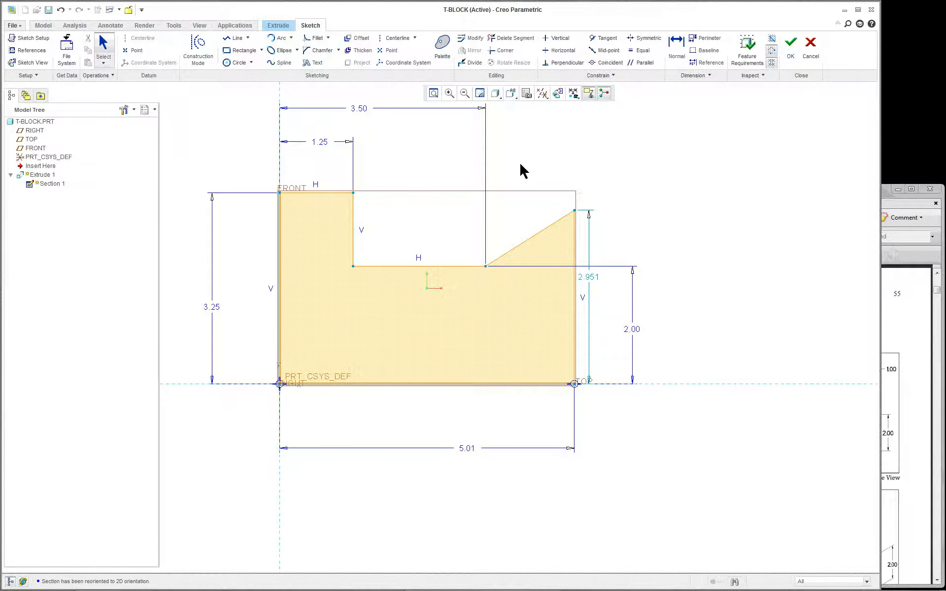
Apply a Coincident constraint aligning the lowered corner with the section's upper horizontal line.
click(605, 64)
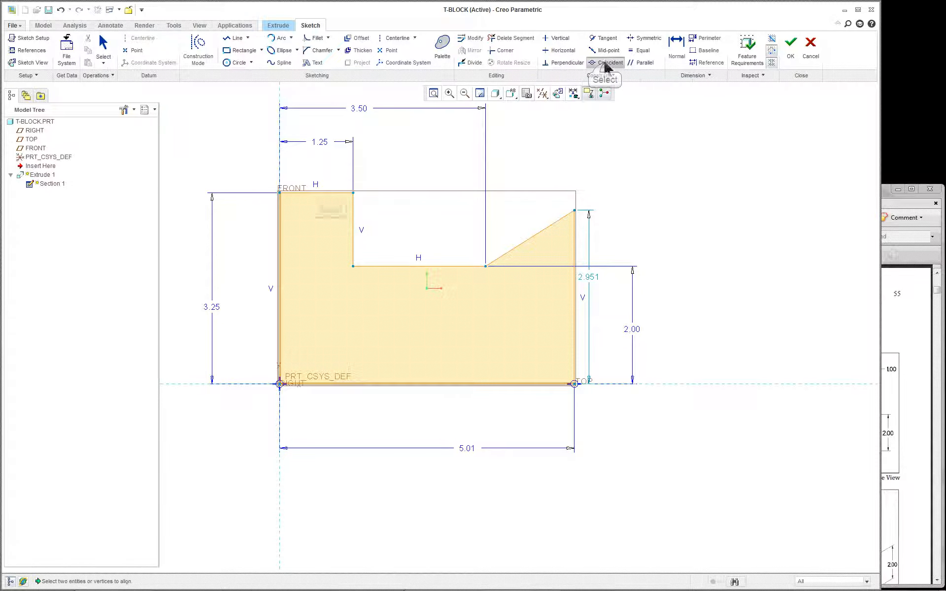
click(575, 210)
click(567, 191)
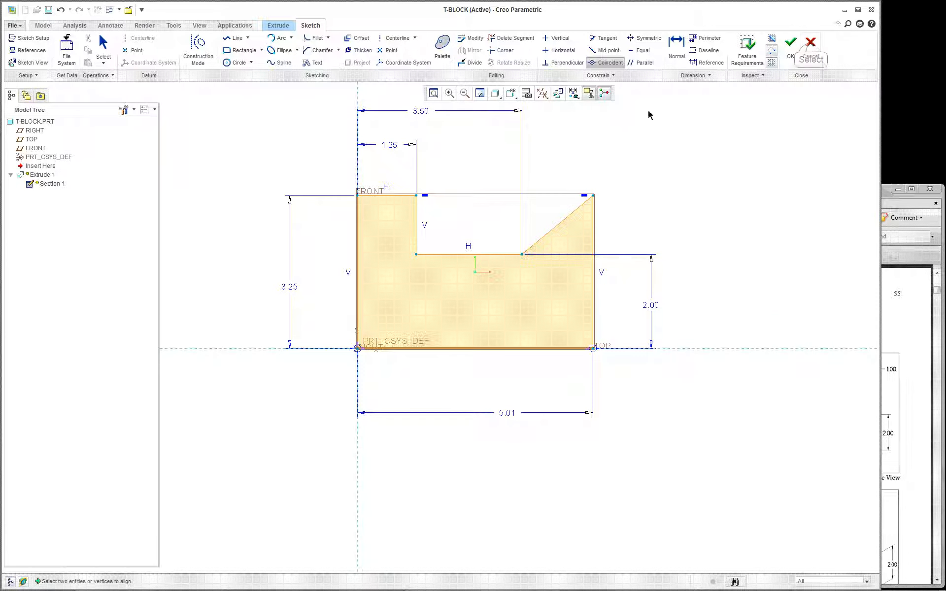
Quit the section sketch without saving its changes and complete the Extrude 1 feature.
click(812, 47)
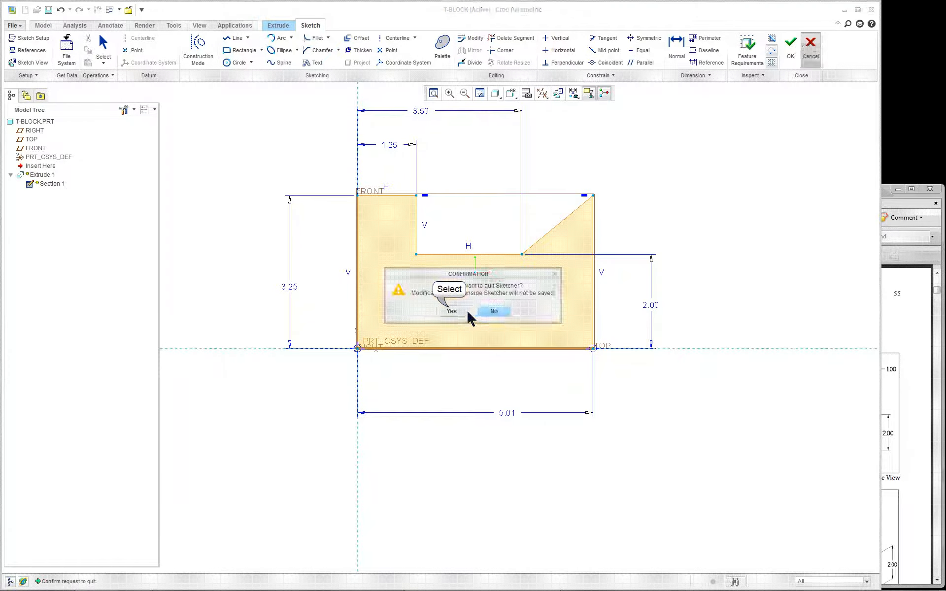
click(489, 310)
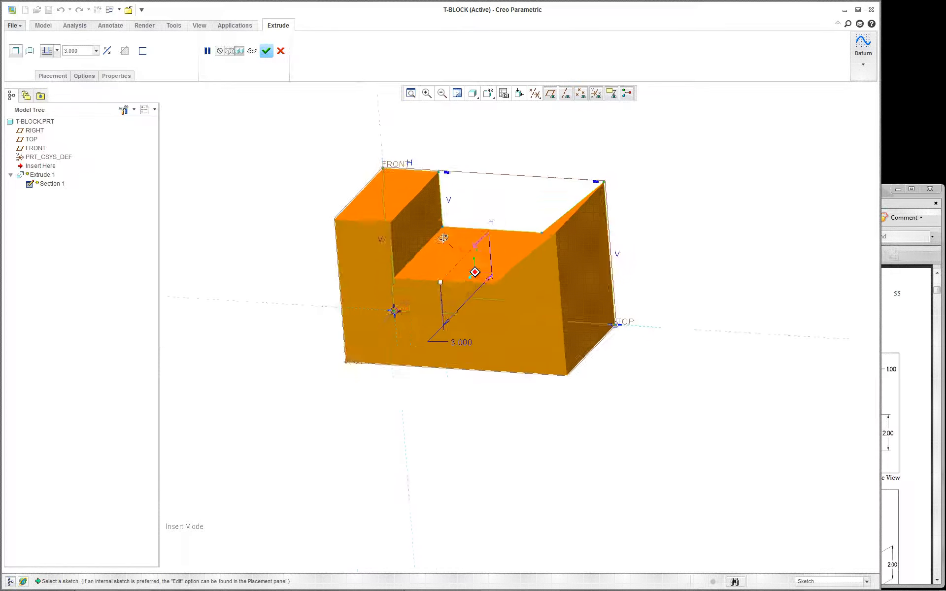
click(266, 51)
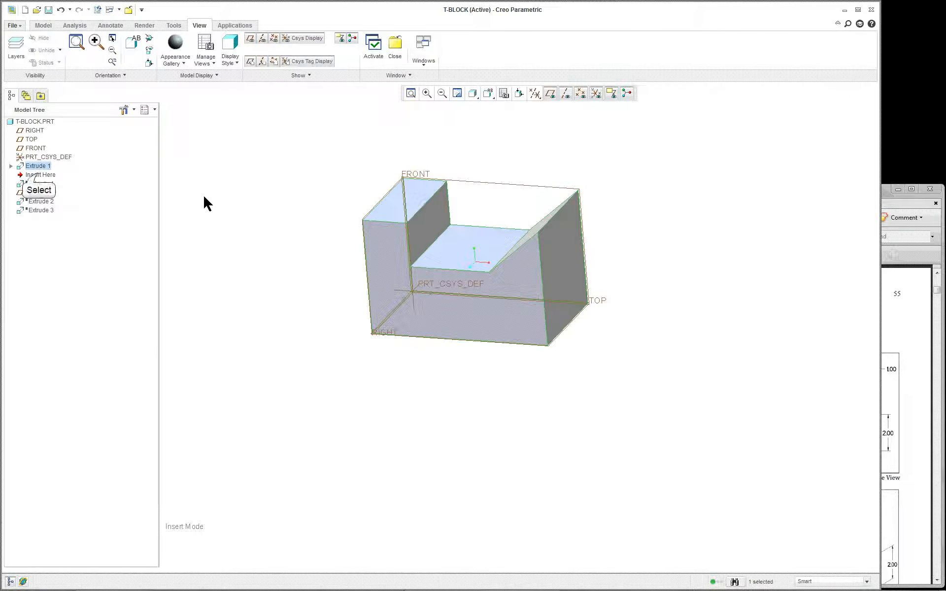
Move the model tree's insertion point directly after Extrude 4 and open that T-slot cut's definition for editing.
drag(35, 176, 31, 185)
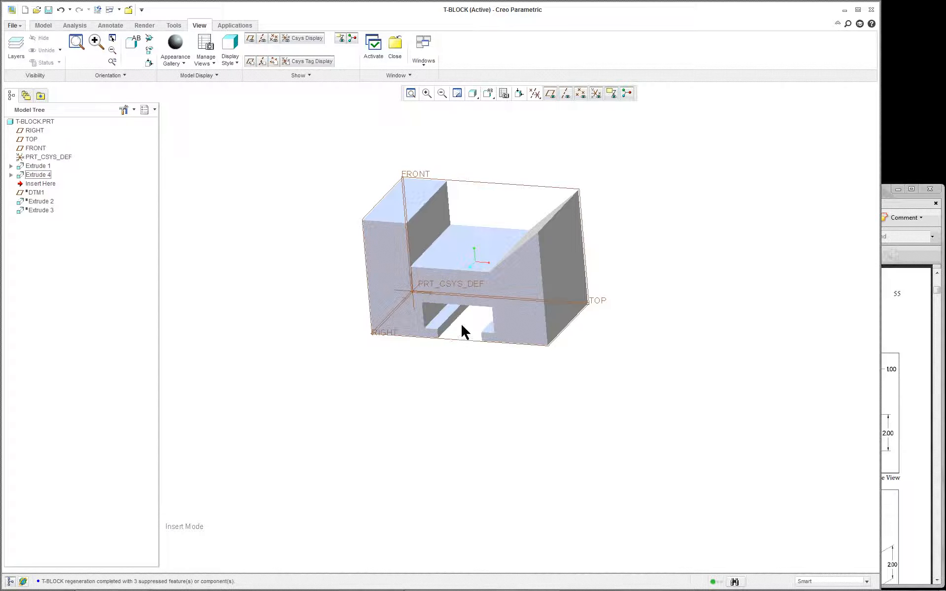
click(406, 318)
click(407, 318)
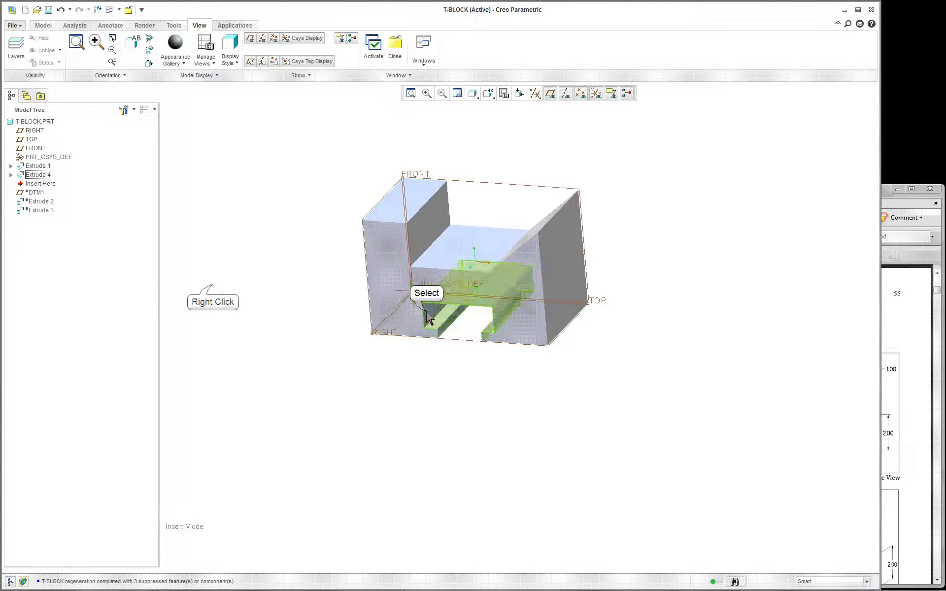
right_click(212, 287)
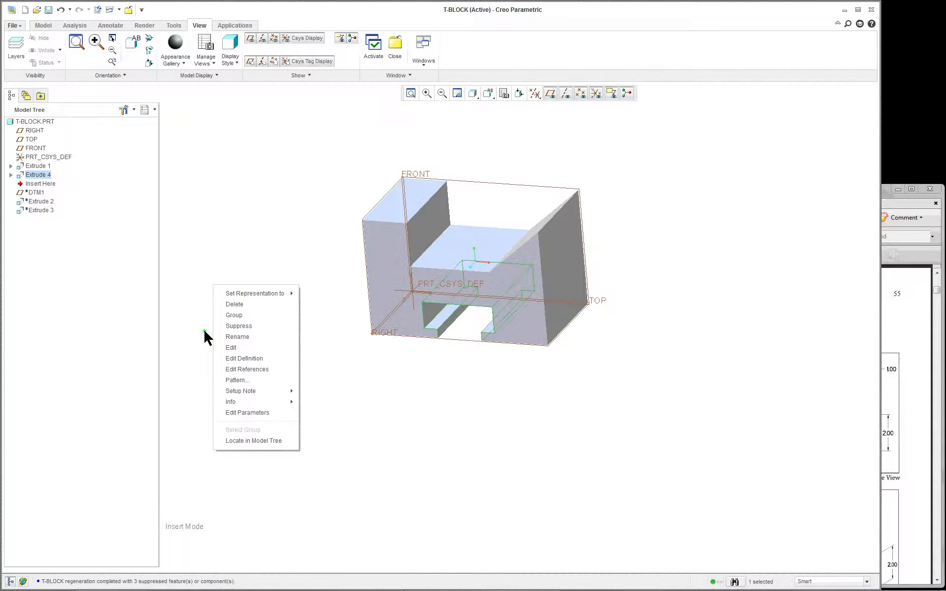
click(232, 359)
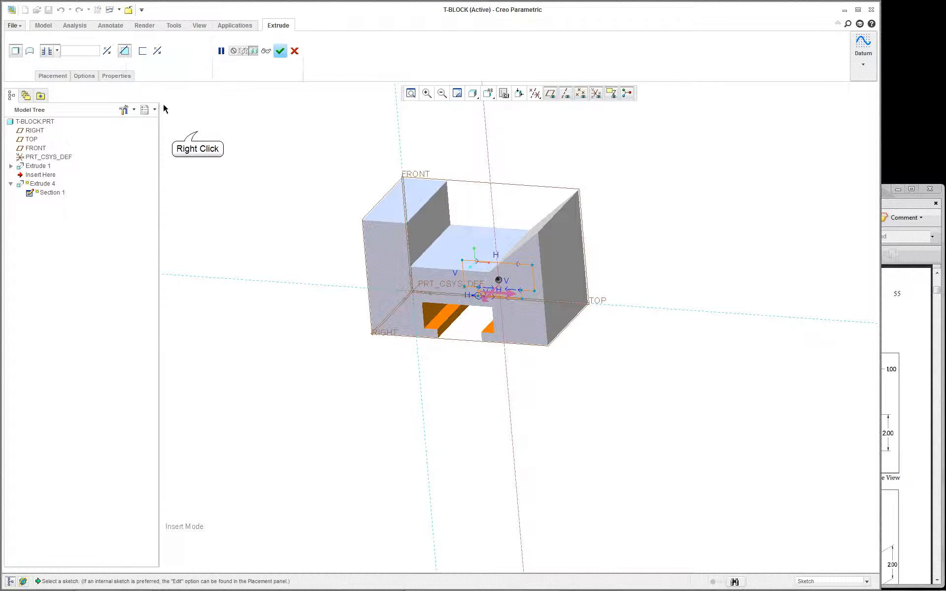
Open the internal sketch of Extrude 4 and orient it to the 2D sketch view to examine its section.
right_click(197, 132)
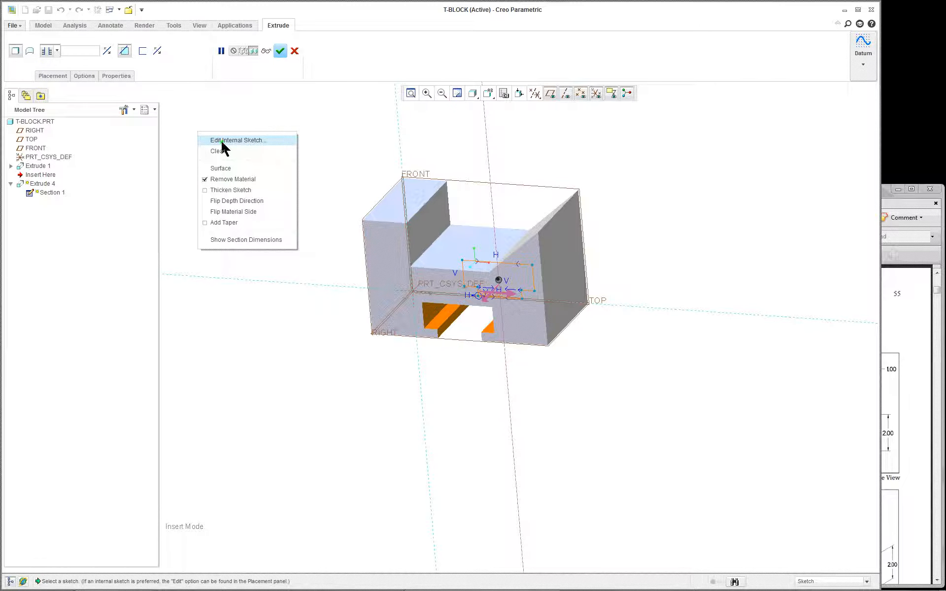
click(222, 140)
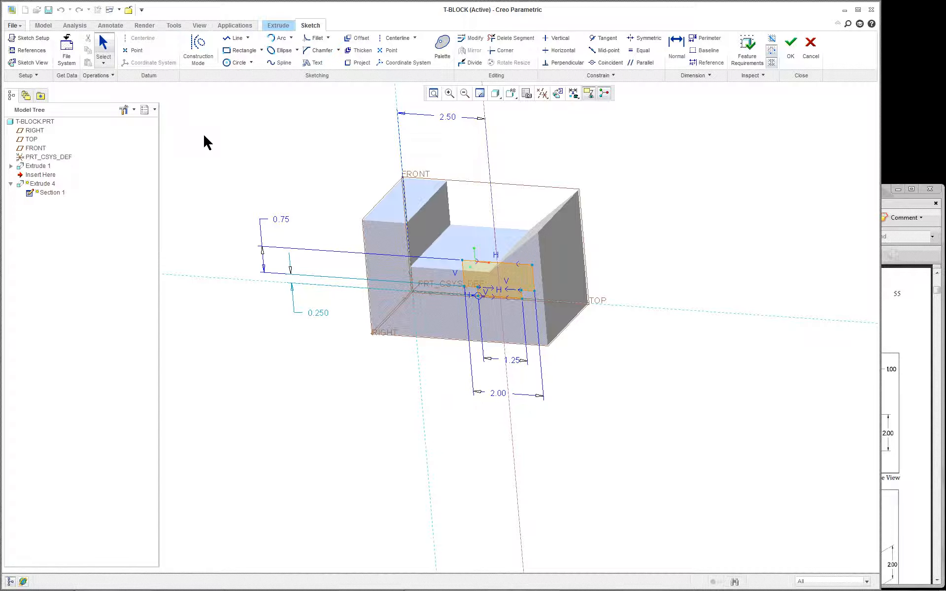
click(29, 62)
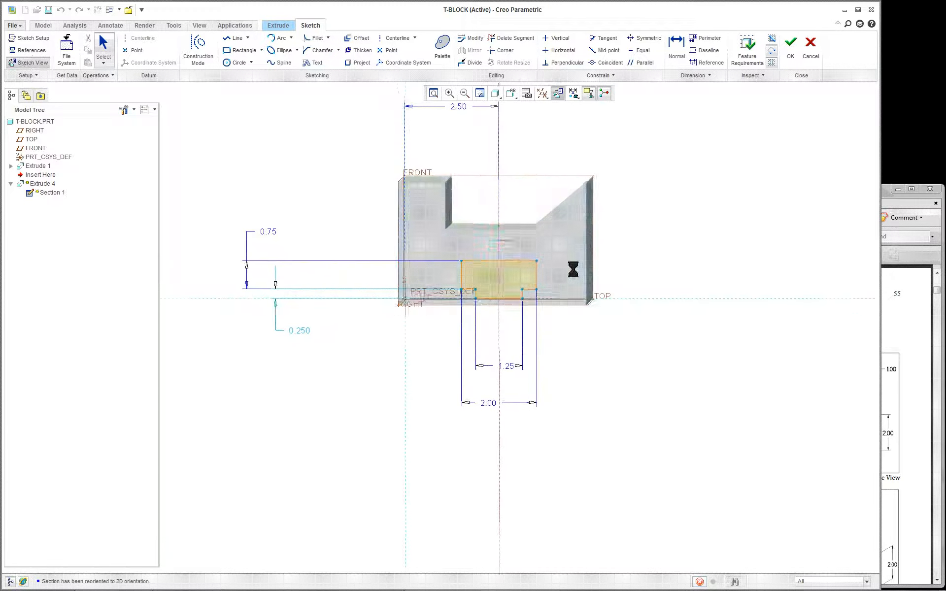
scroll(539, 112, up, 3)
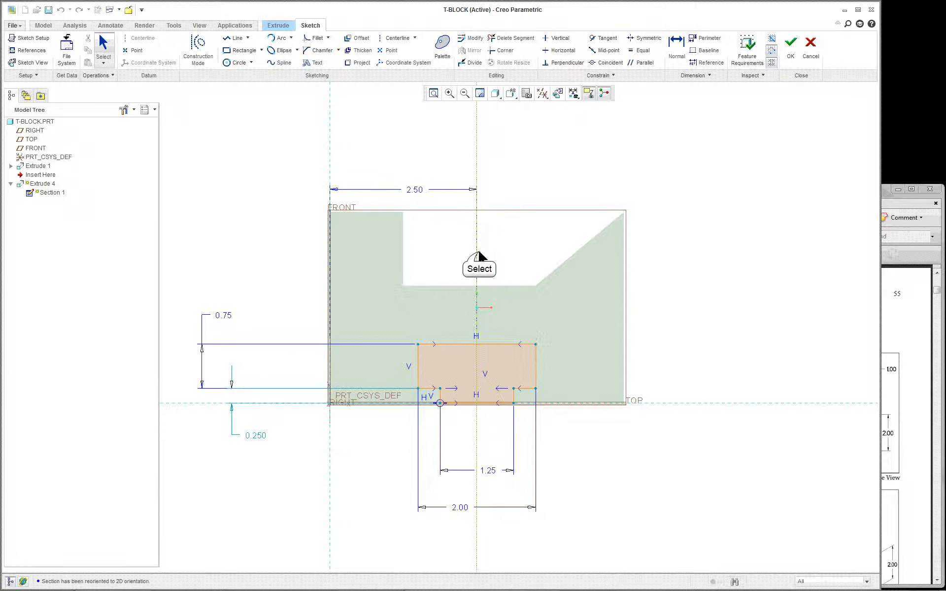
Select the vertical centerline through the T-slot section and examine the operations available for it.
click(476, 270)
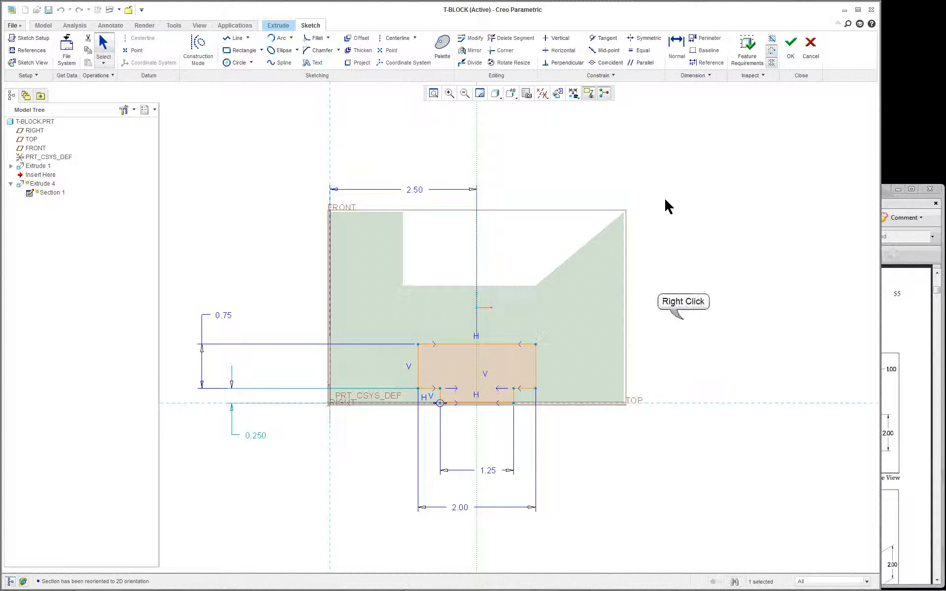
right_click(682, 318)
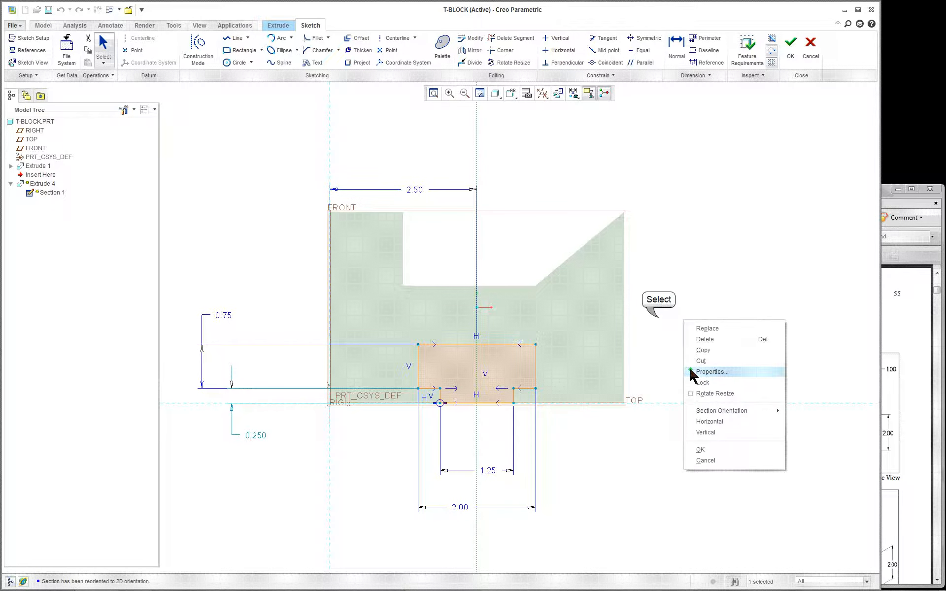
click(659, 308)
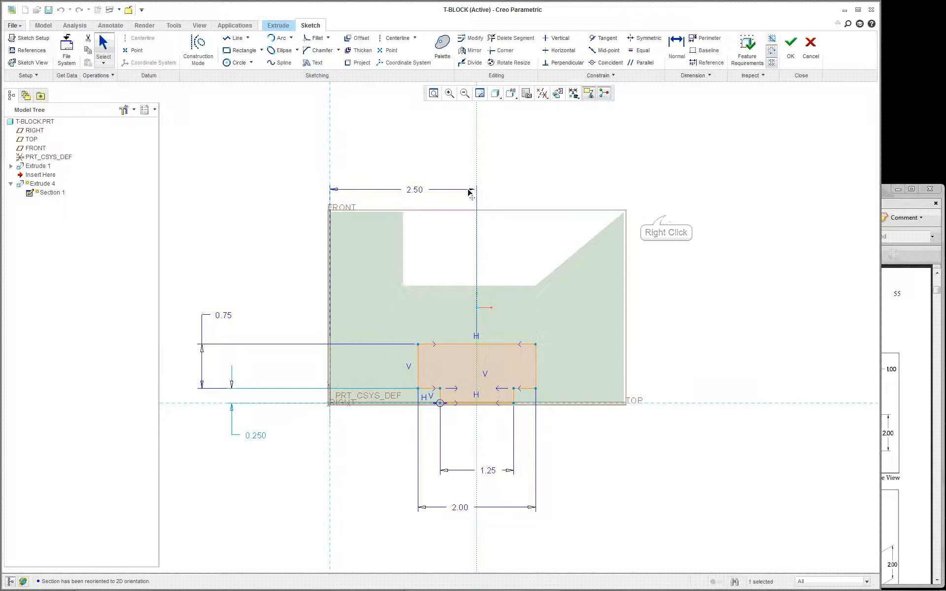
right_click(666, 239)
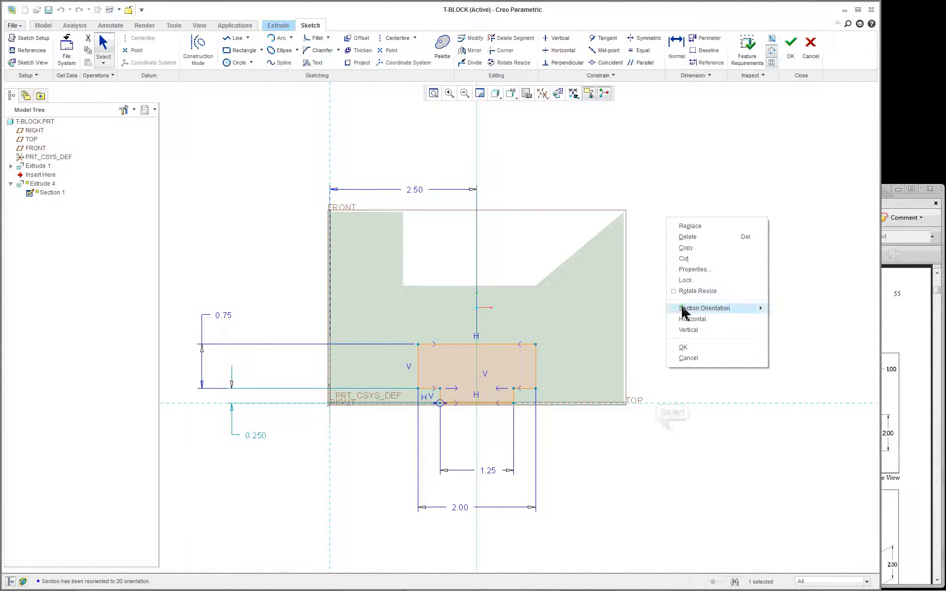
click(671, 432)
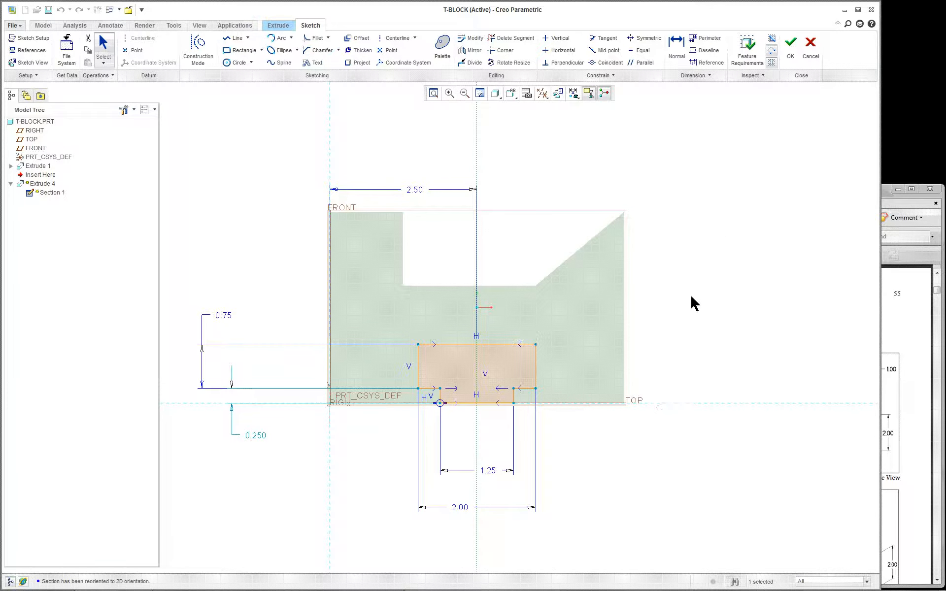
Sketch a closed T-shaped line chain beside the block, based on the TOP reference, with a head about 2.69 wide and 0.97 high.
scroll(691, 302, down, 3)
right_click(693, 301)
scroll(712, 275, up, 2)
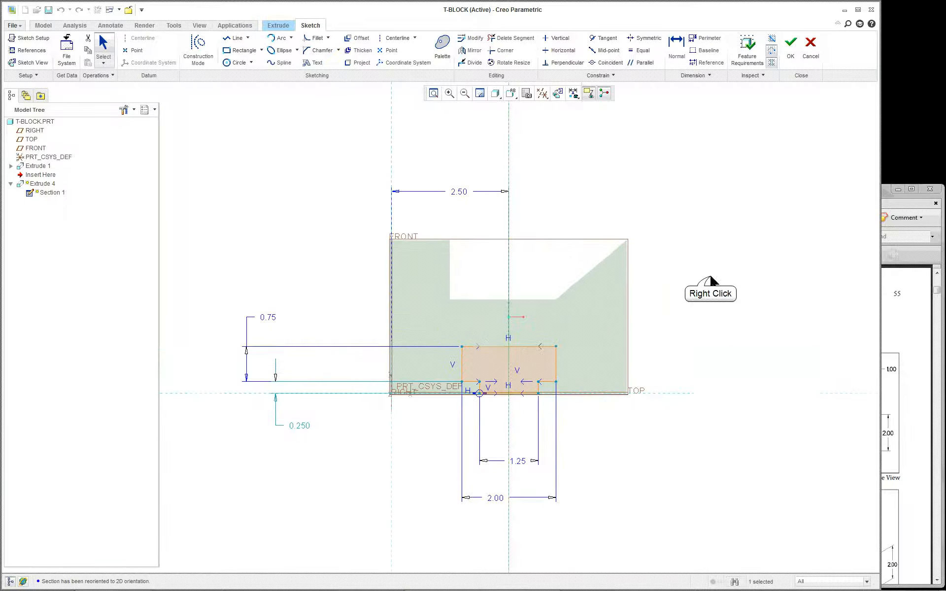
right_click(710, 272)
right_click(684, 292)
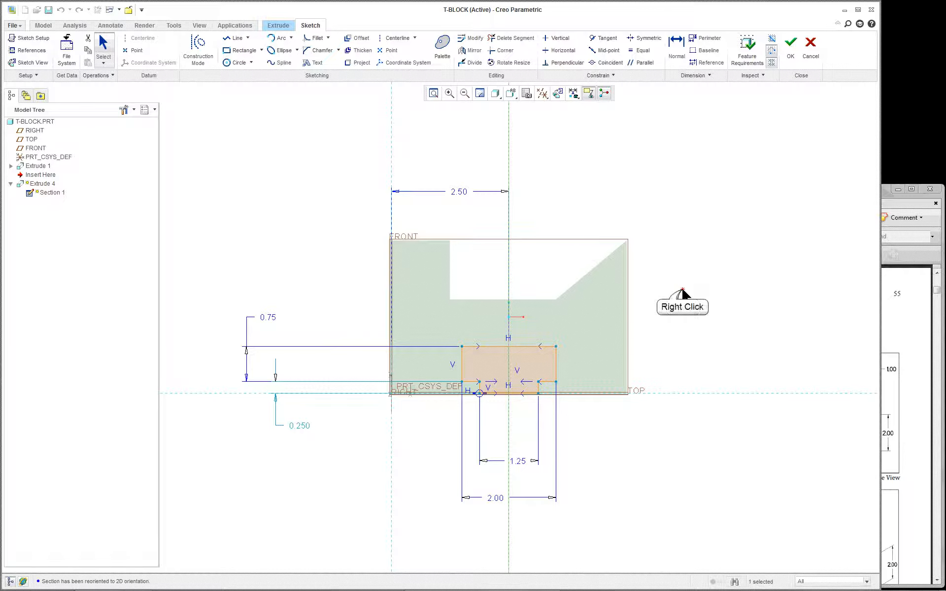
right_click(682, 290)
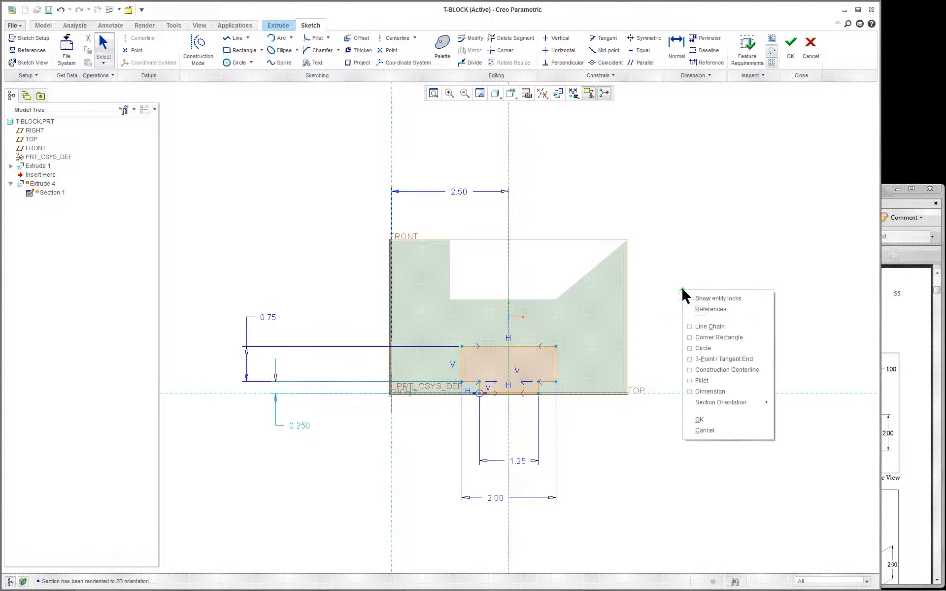
click(703, 326)
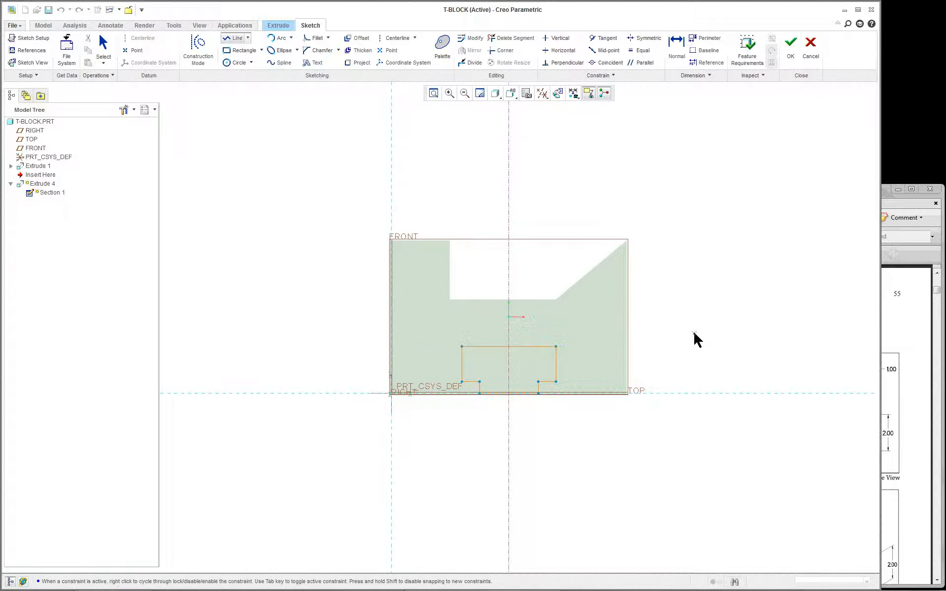
click(717, 393)
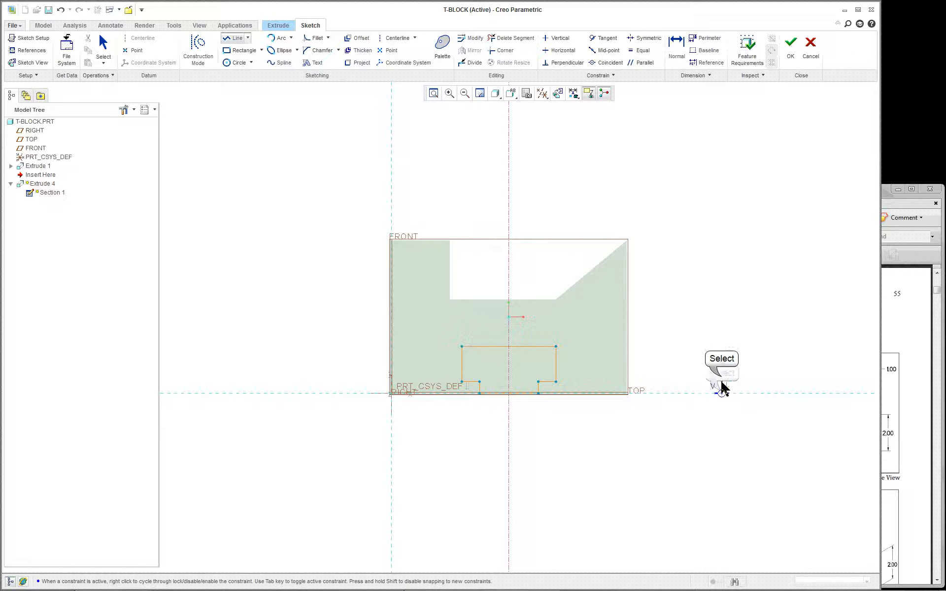
click(722, 376)
click(686, 376)
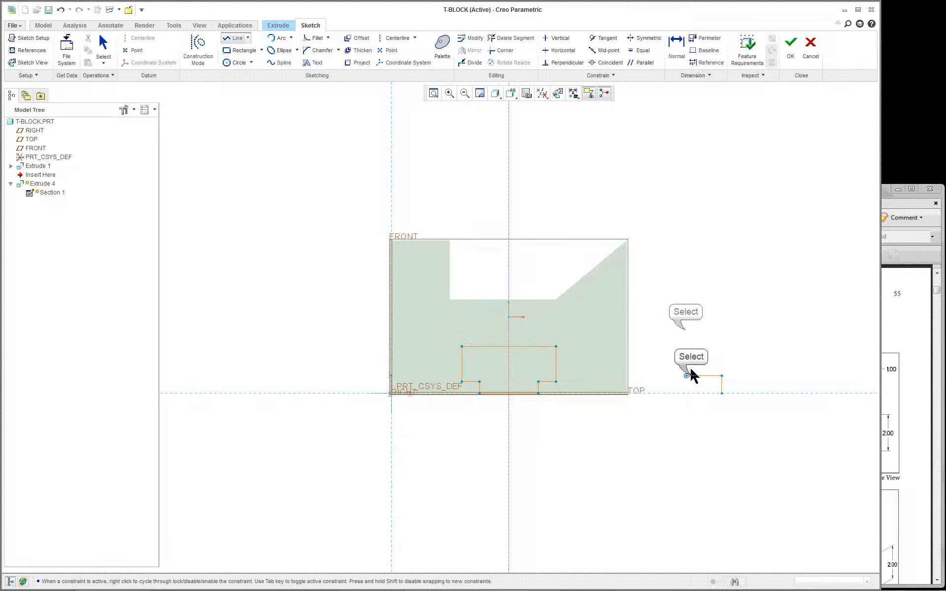
click(686, 330)
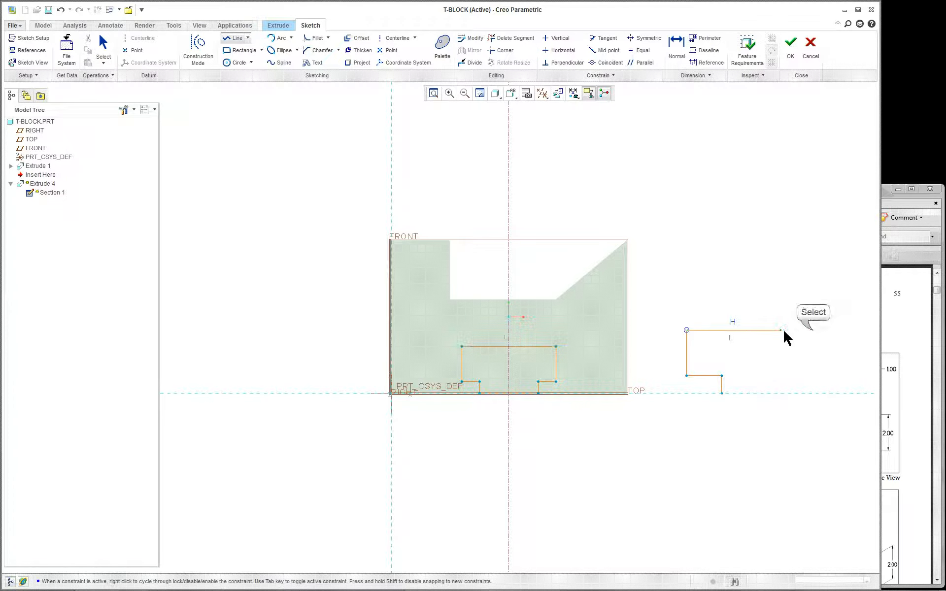
click(813, 330)
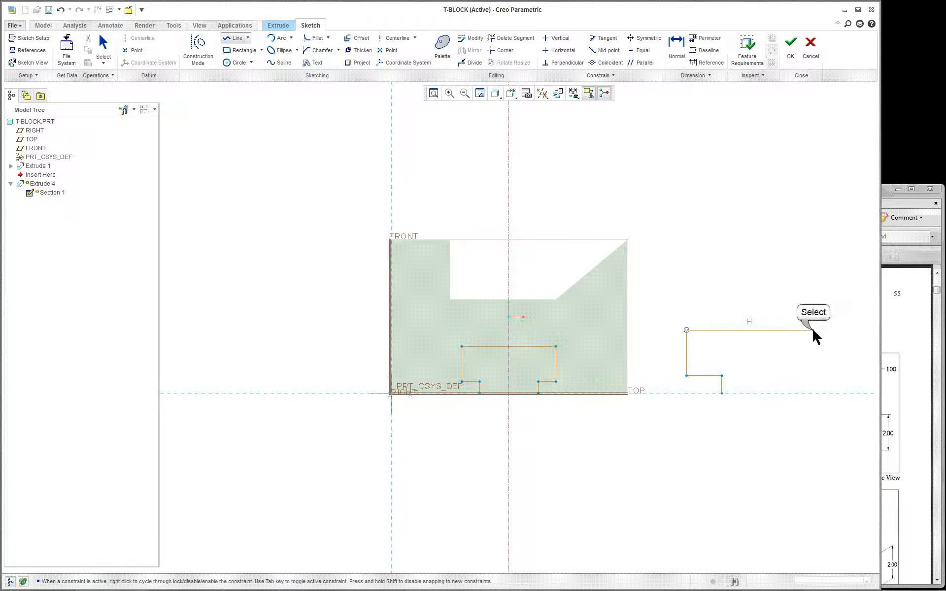
click(813, 376)
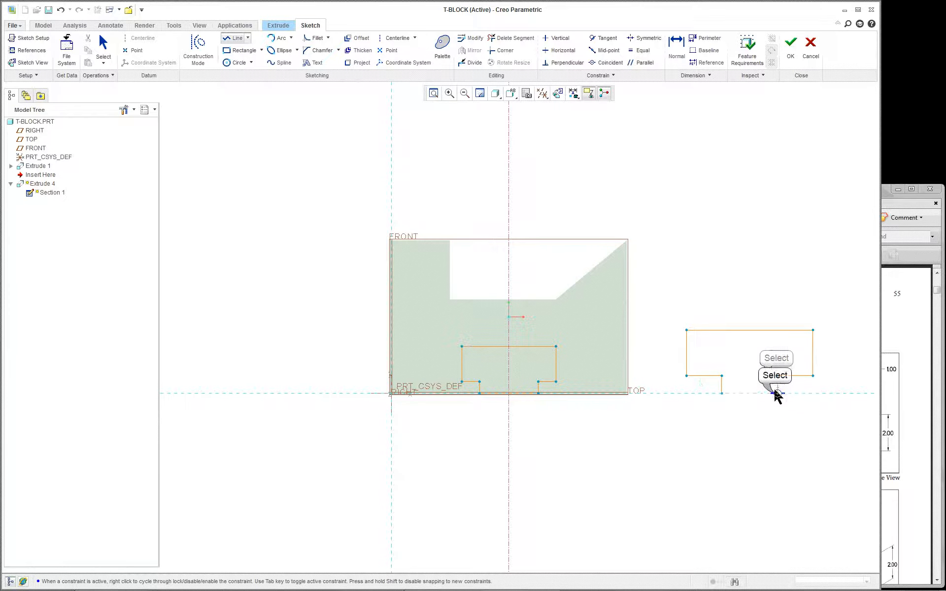
click(722, 393)
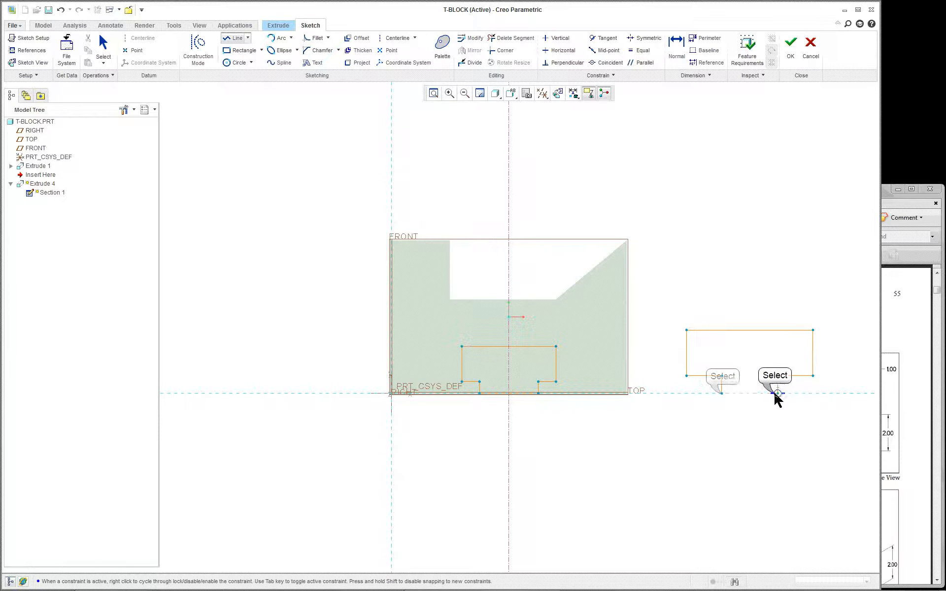
middle_click(733, 433)
middle_click(744, 429)
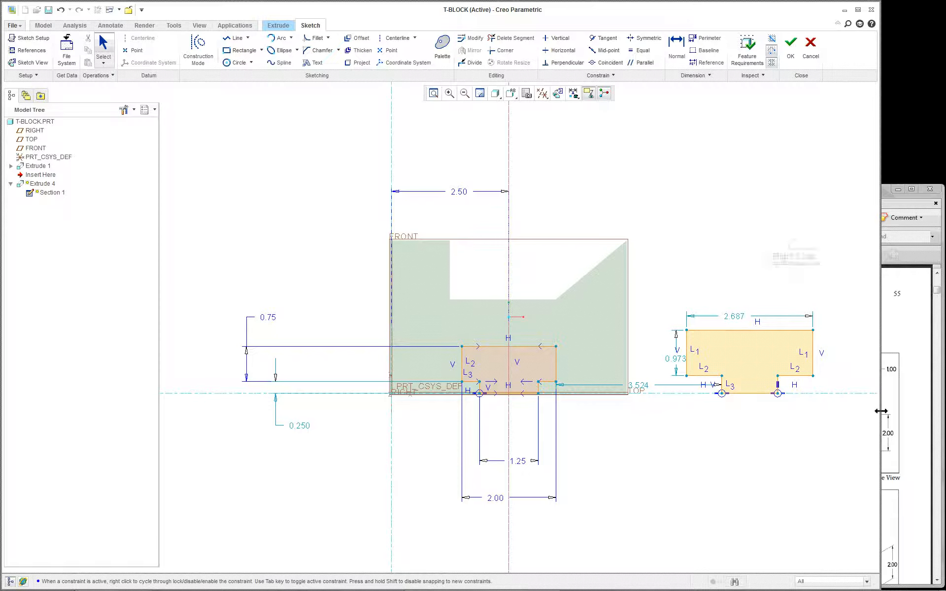
Add a vertical construction centerline through the midpoint of the new T profile's upper edge.
scroll(881, 410, down, 2)
right_click(798, 256)
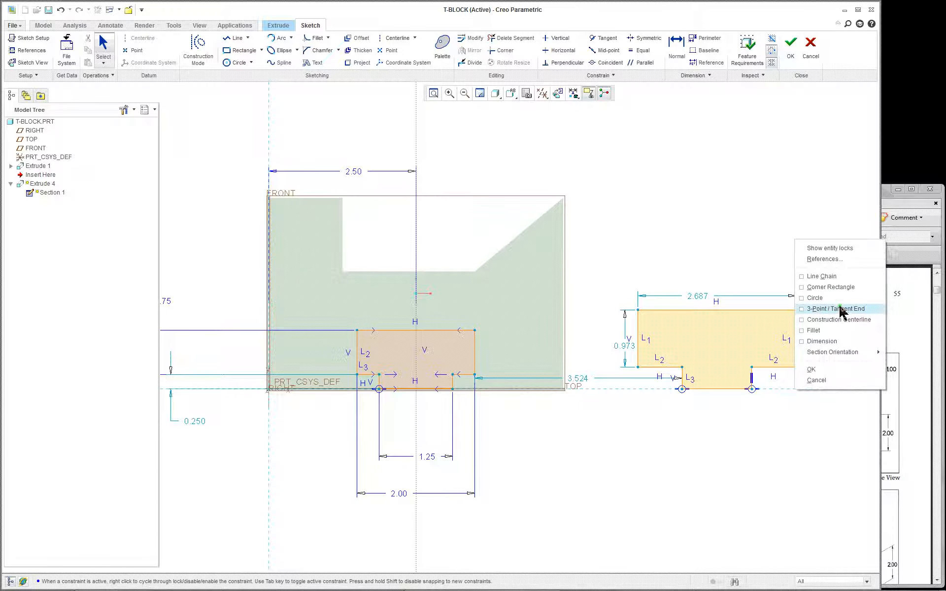
click(841, 319)
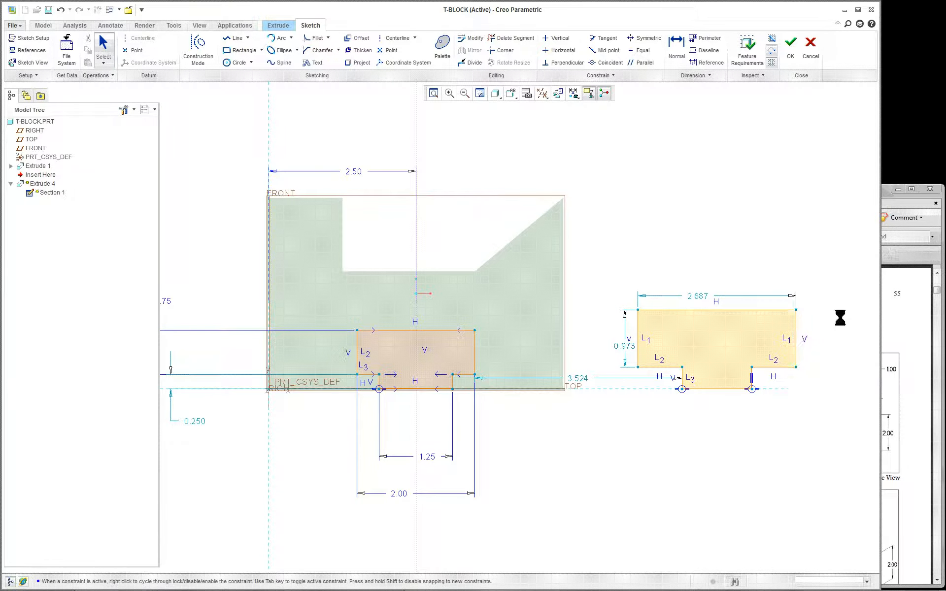
right_click(744, 247)
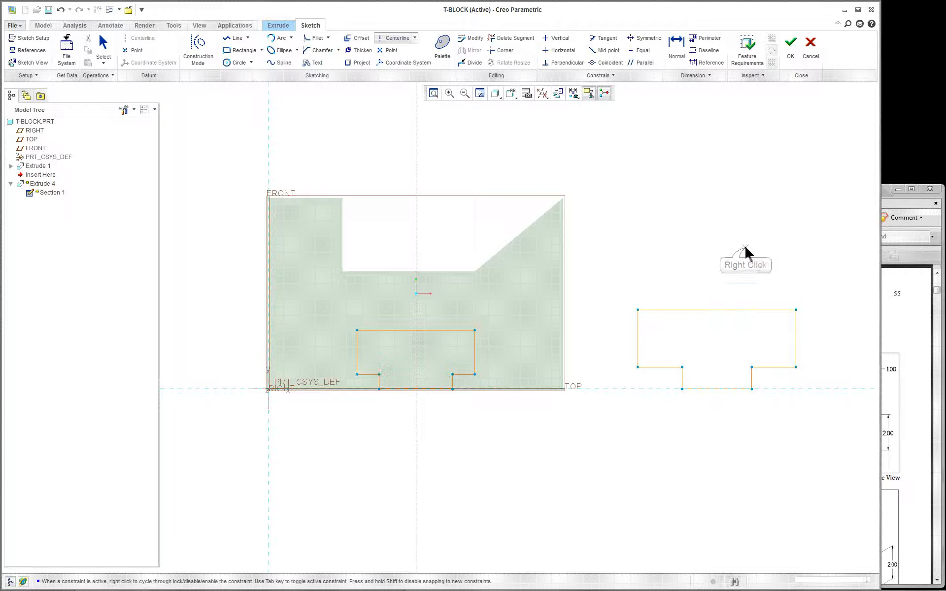
scroll(744, 246, up, 1)
right_click(745, 248)
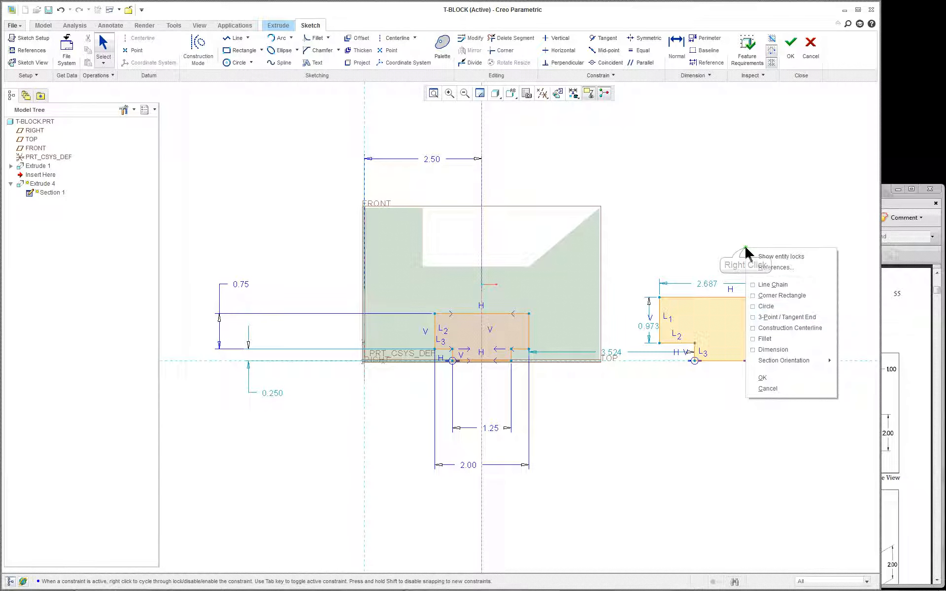
click(804, 329)
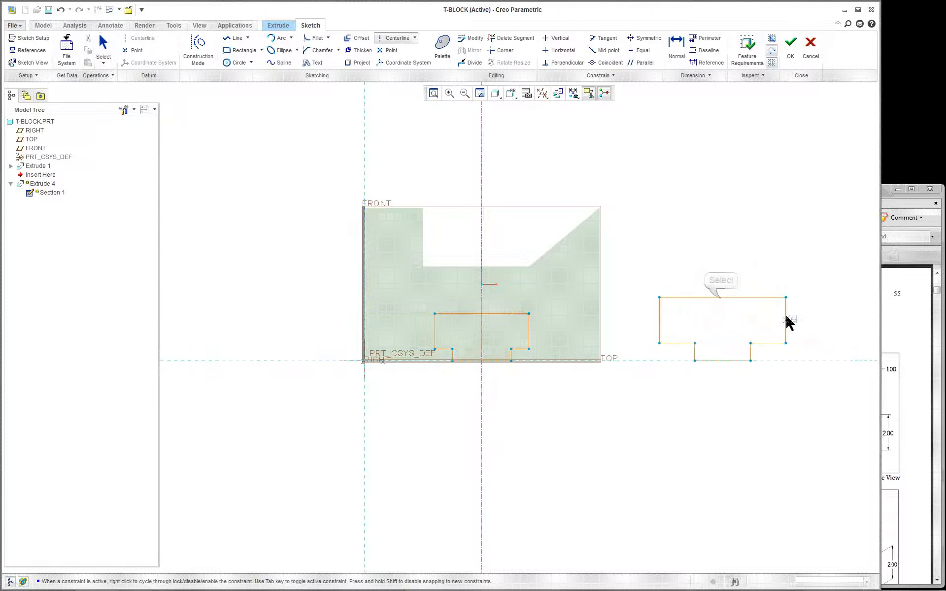
click(722, 298)
click(723, 258)
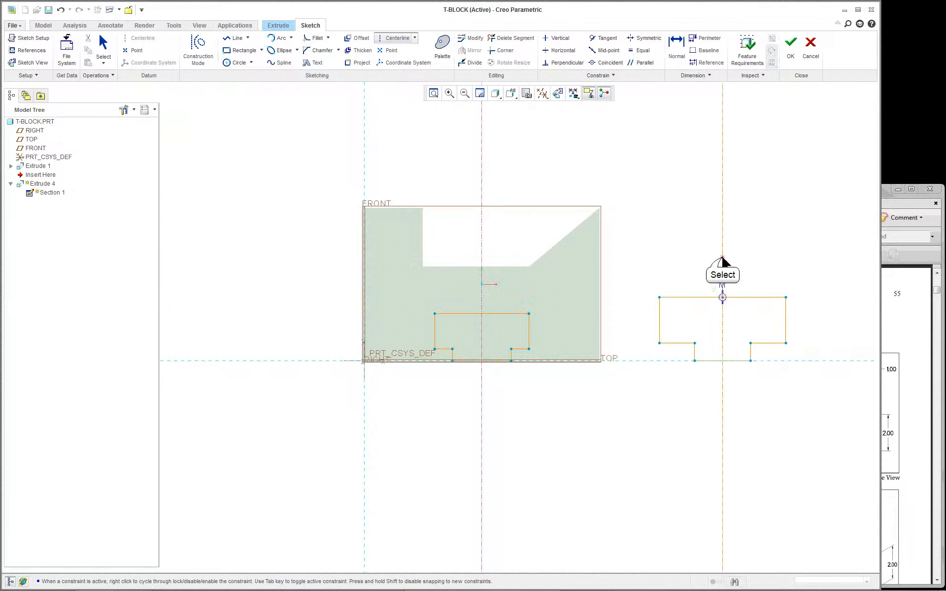
middle_click(807, 266)
scroll(853, 287, down, 3)
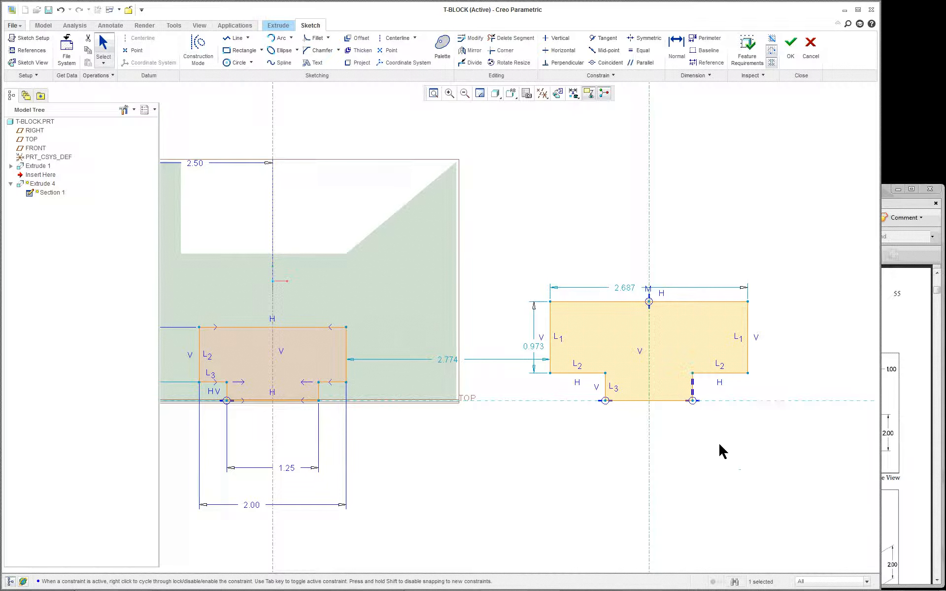
Apply a Symmetric constraint to the new T profile's two upper corners about its construction centerline.
scroll(723, 451, down, 1)
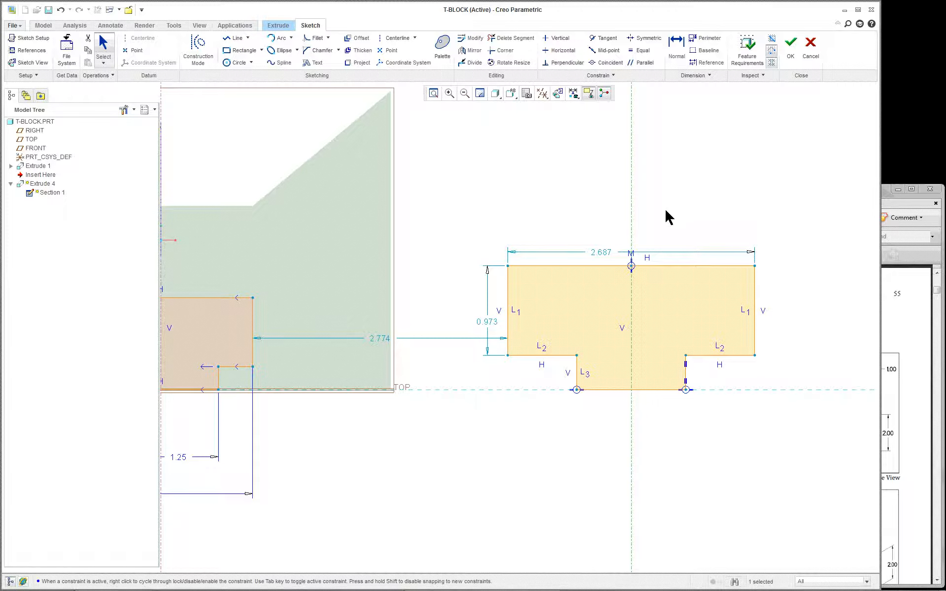
scroll(567, 232, down, 1)
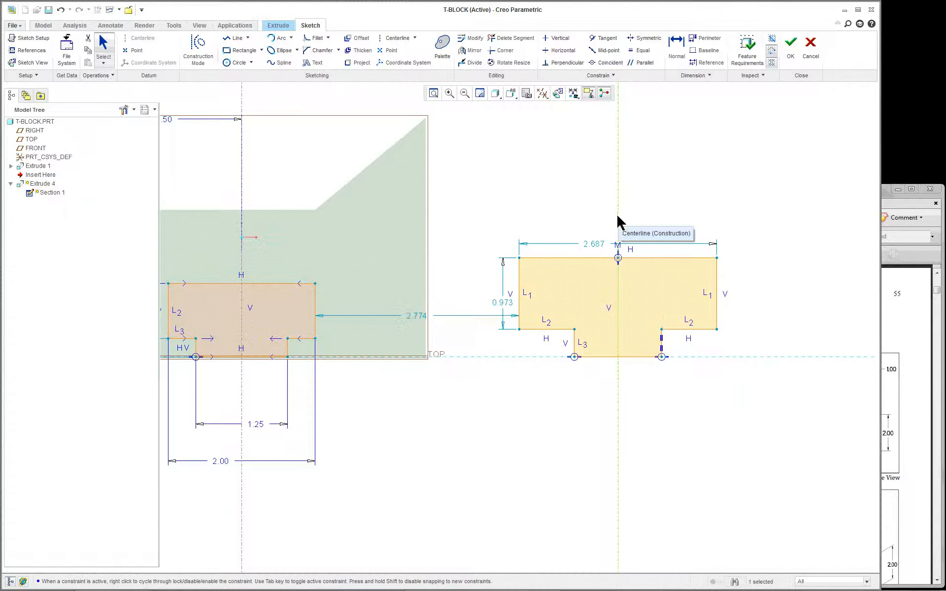
scroll(616, 213, down, 1)
scroll(638, 160, up, 1)
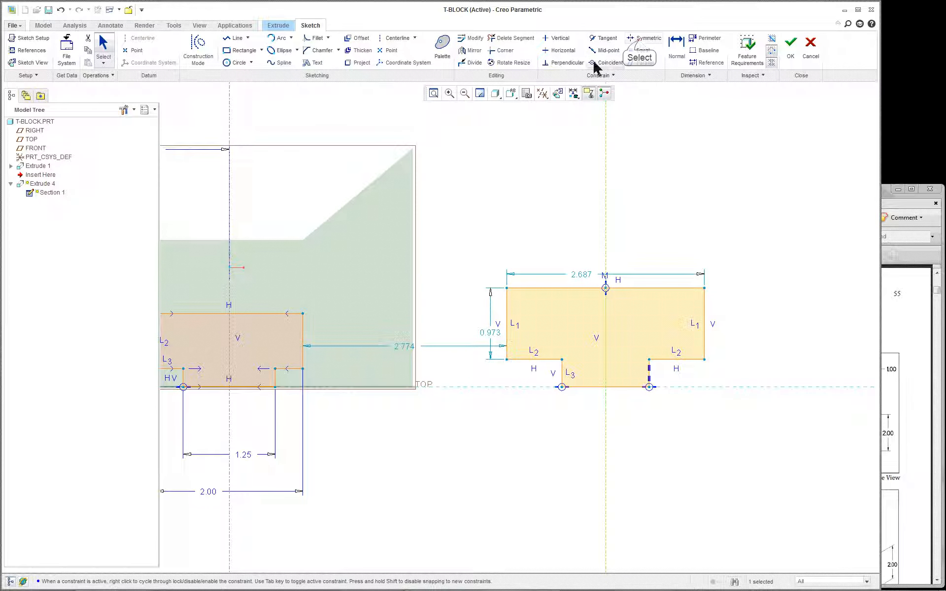
click(645, 38)
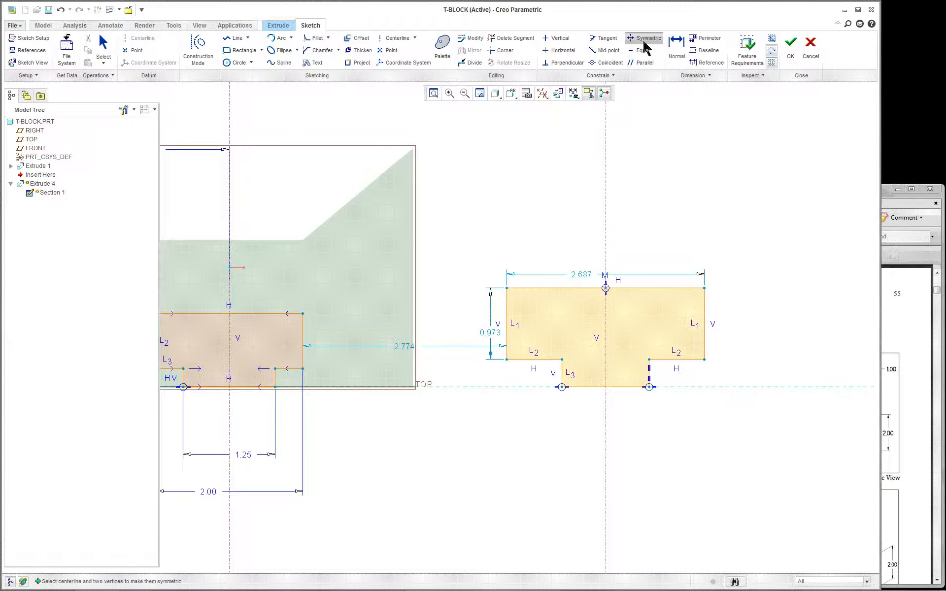
click(614, 76)
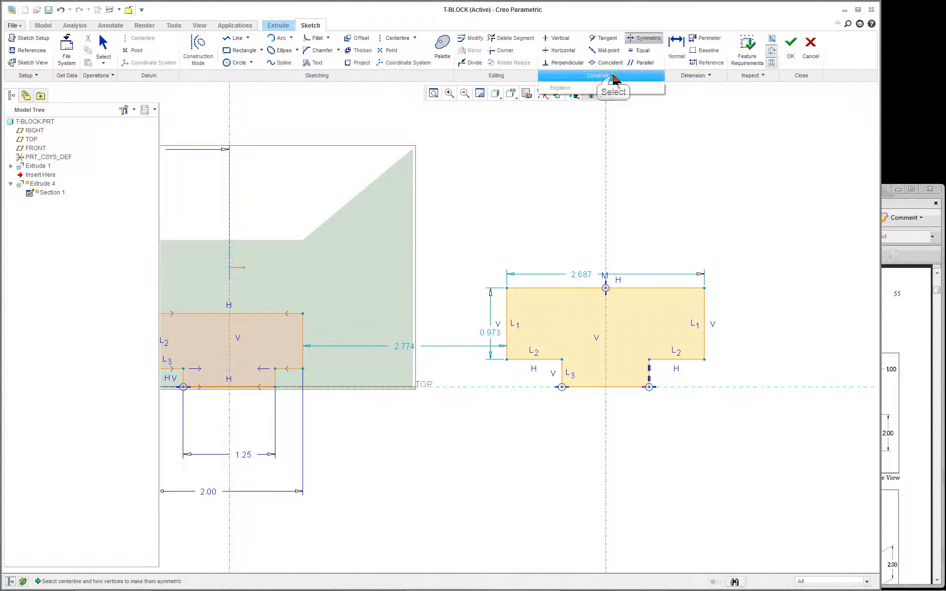
click(499, 74)
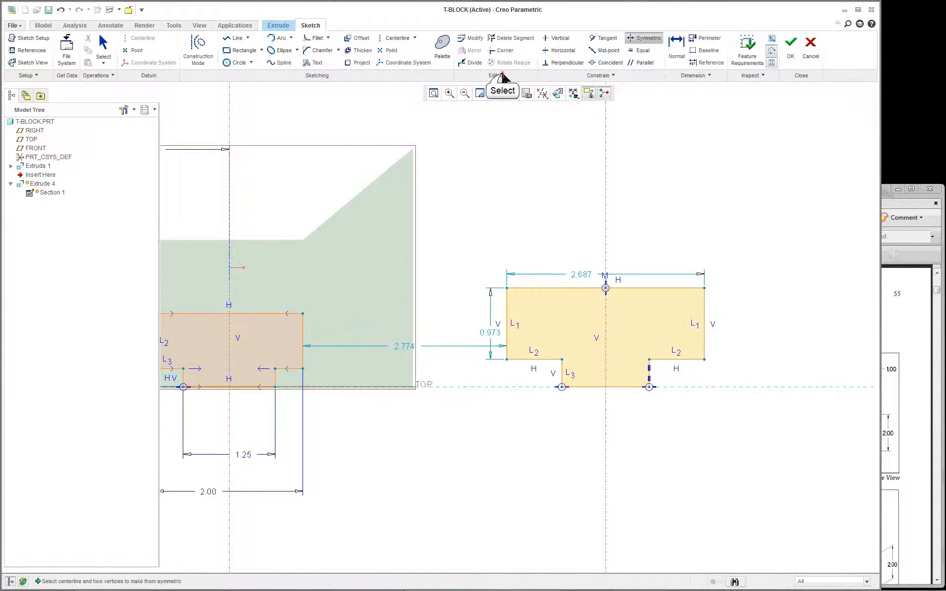
click(709, 76)
click(760, 161)
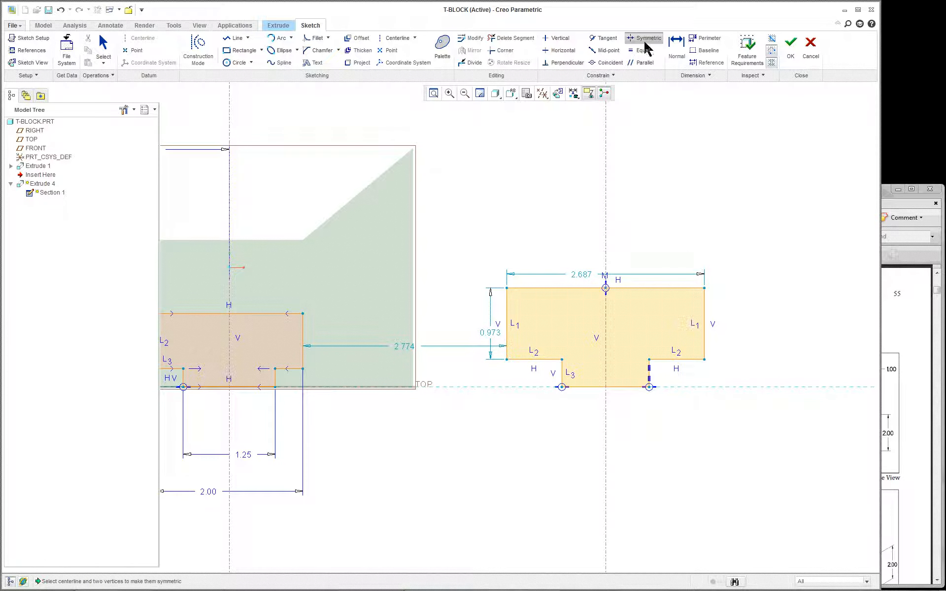
click(606, 266)
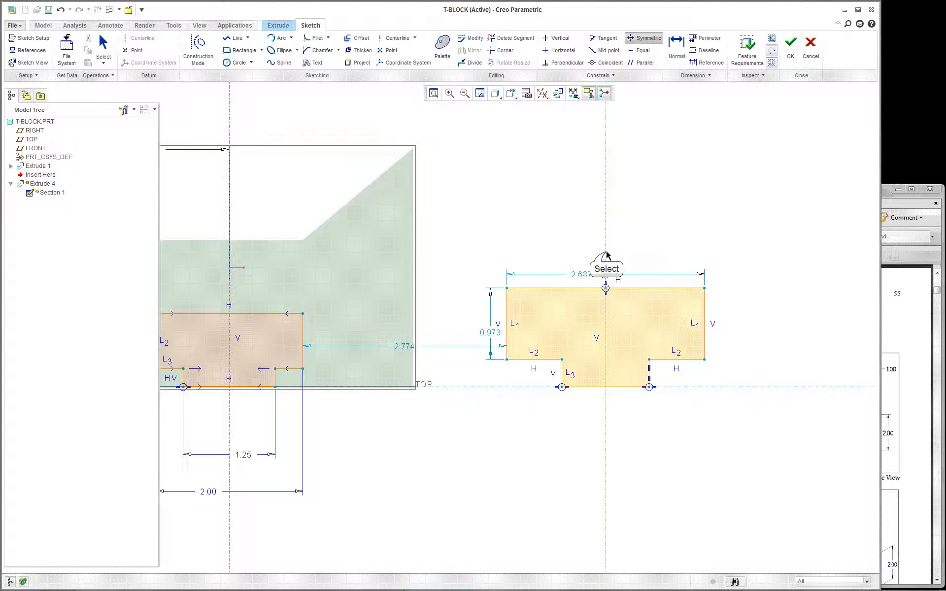
click(705, 289)
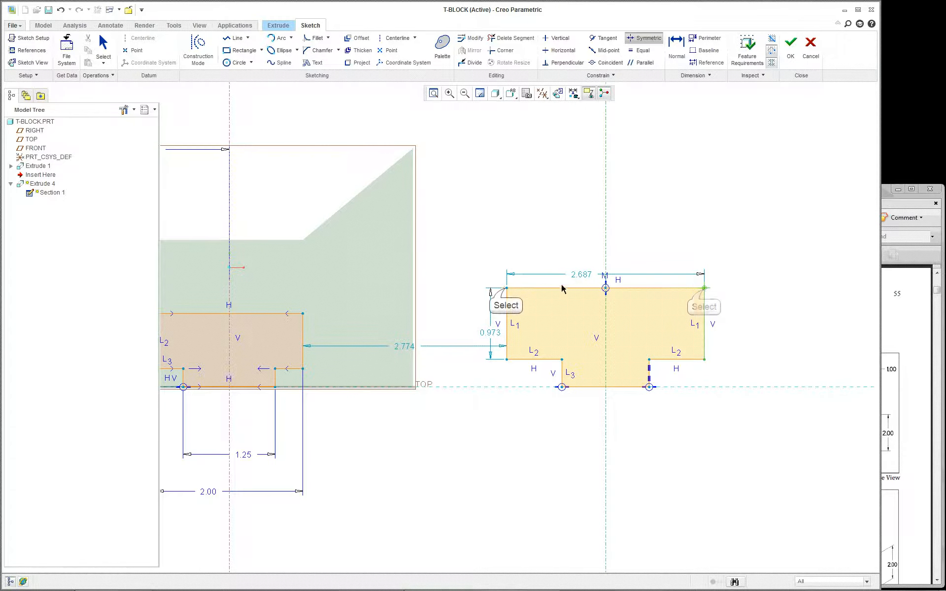
click(507, 288)
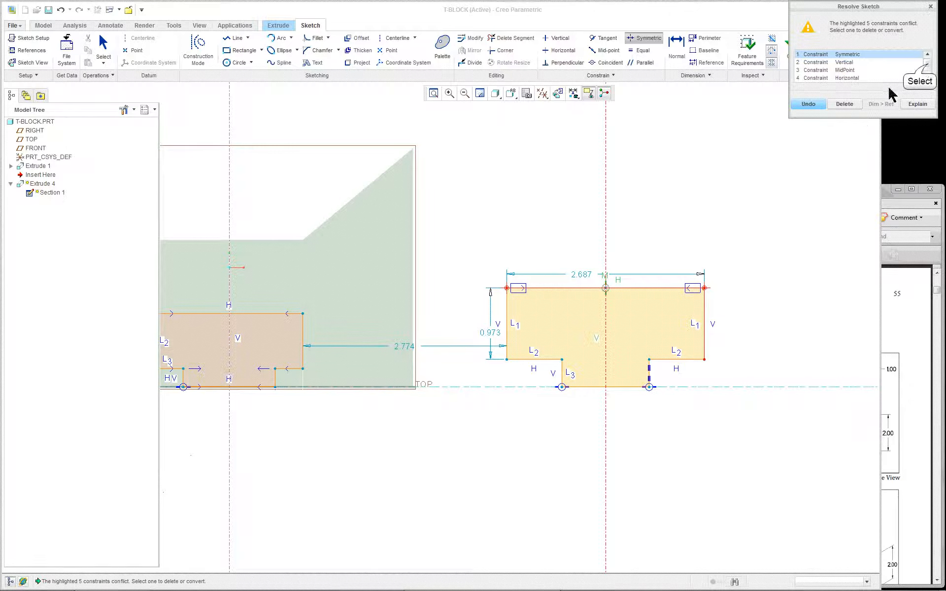
Resolve the sketch conflict by deleting the Horizontal constraint on the new T profile's upper edge.
click(928, 74)
click(928, 69)
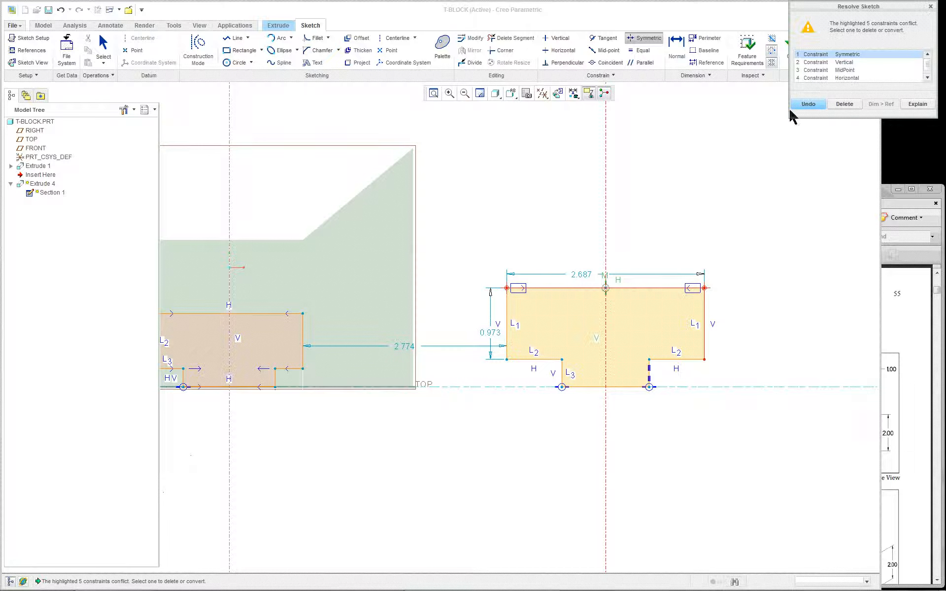
scroll(838, 75, down, 1)
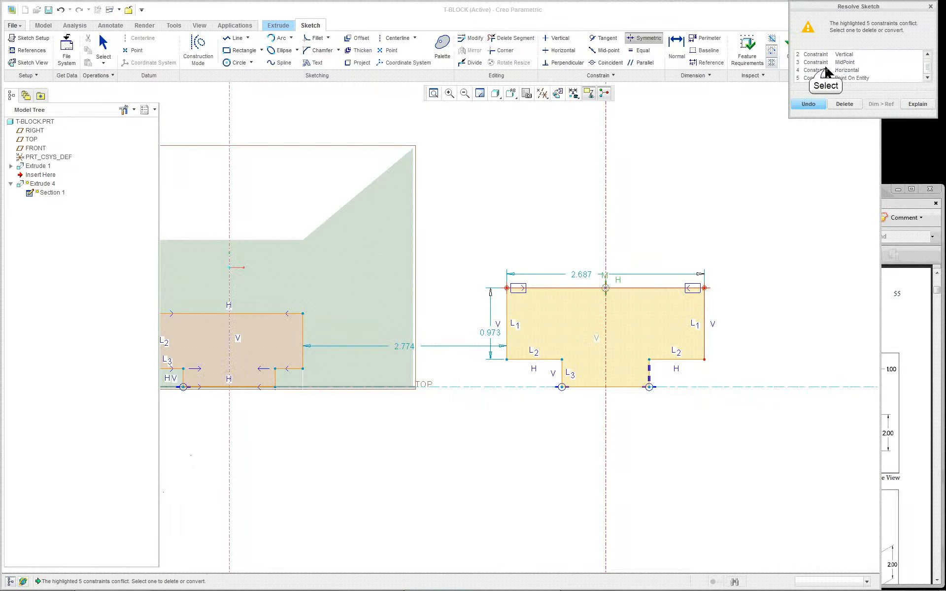
click(841, 70)
click(845, 104)
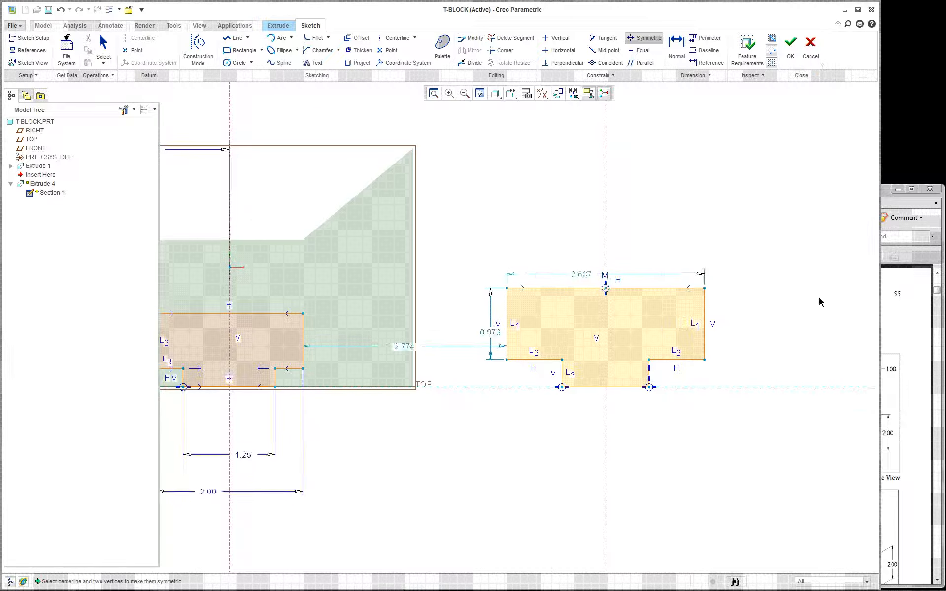
scroll(819, 297, down, 1)
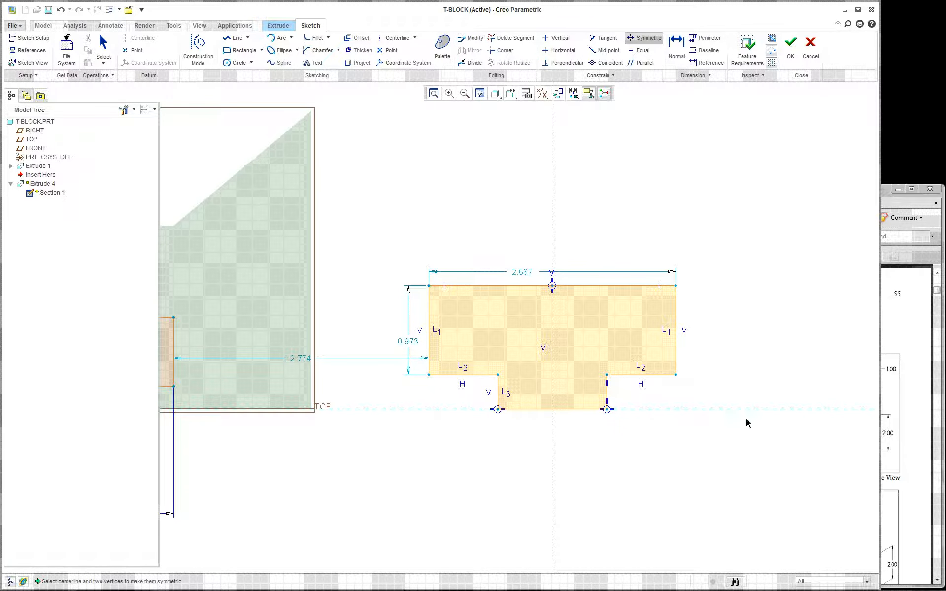
shift+middle_drag(575, 397, 529, 401)
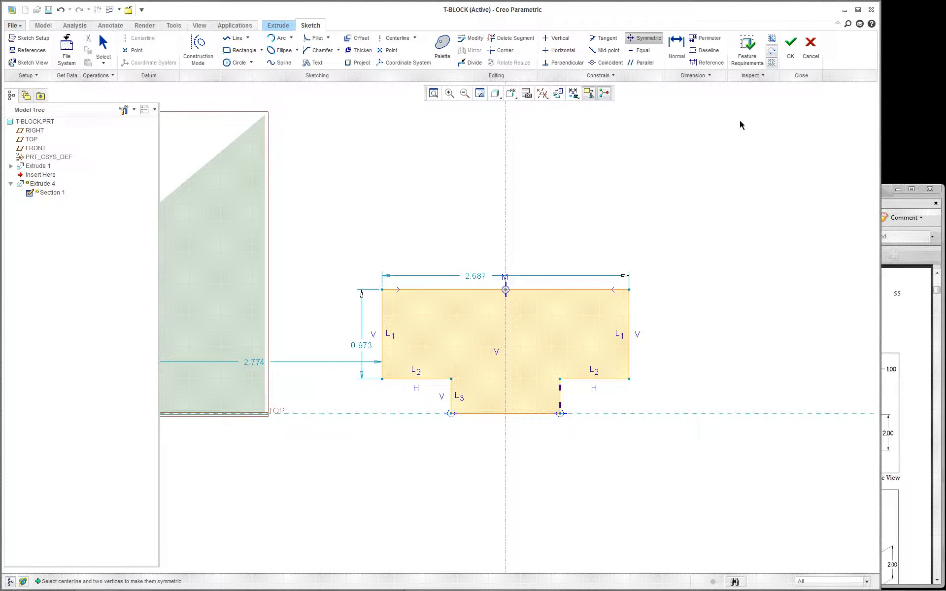
scroll(668, 250, down, 2)
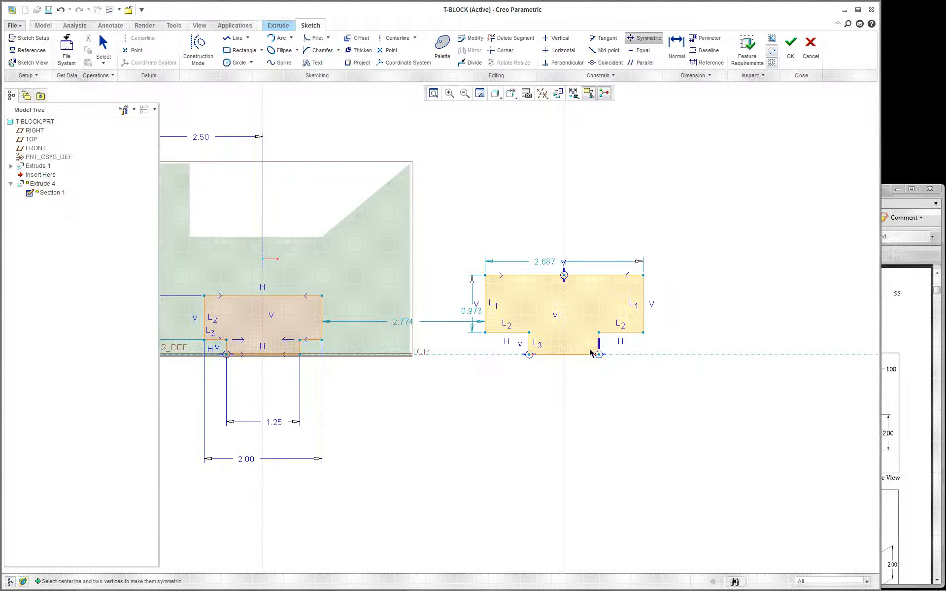
scroll(561, 286, up, 2)
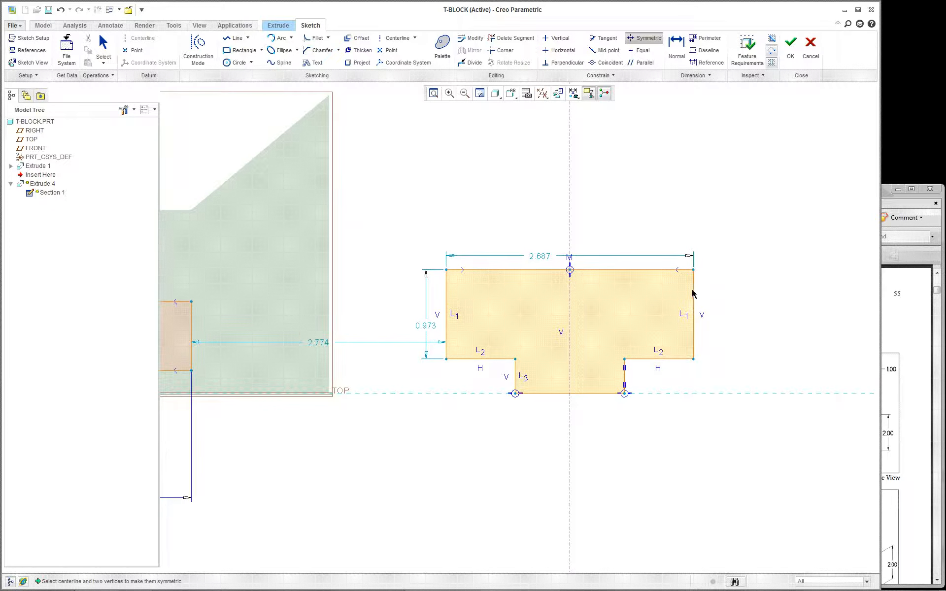
Quit Extrude 4's sketch without saving the practice T profile and finish redefining the feature.
scroll(692, 294, down, 3)
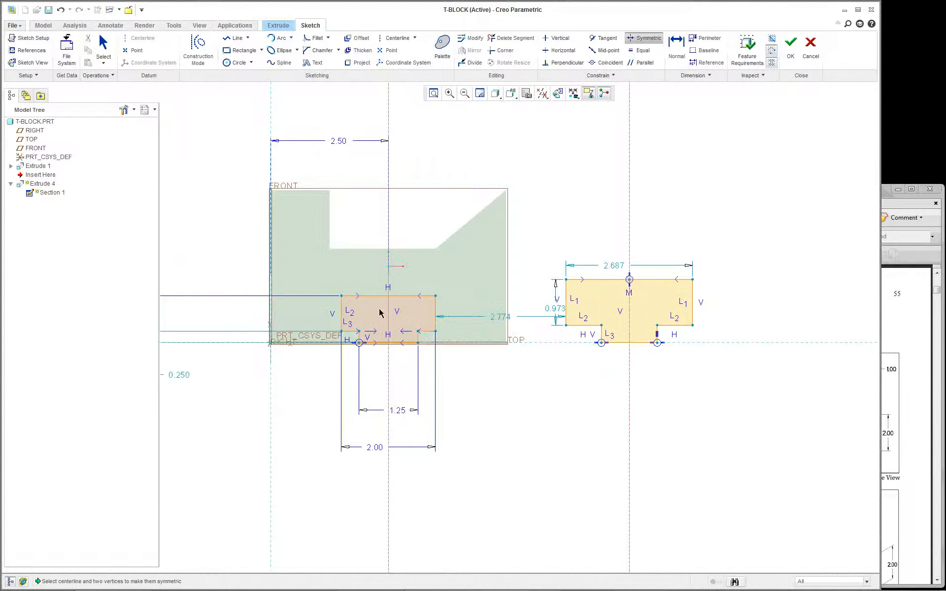
scroll(371, 323, up, 1)
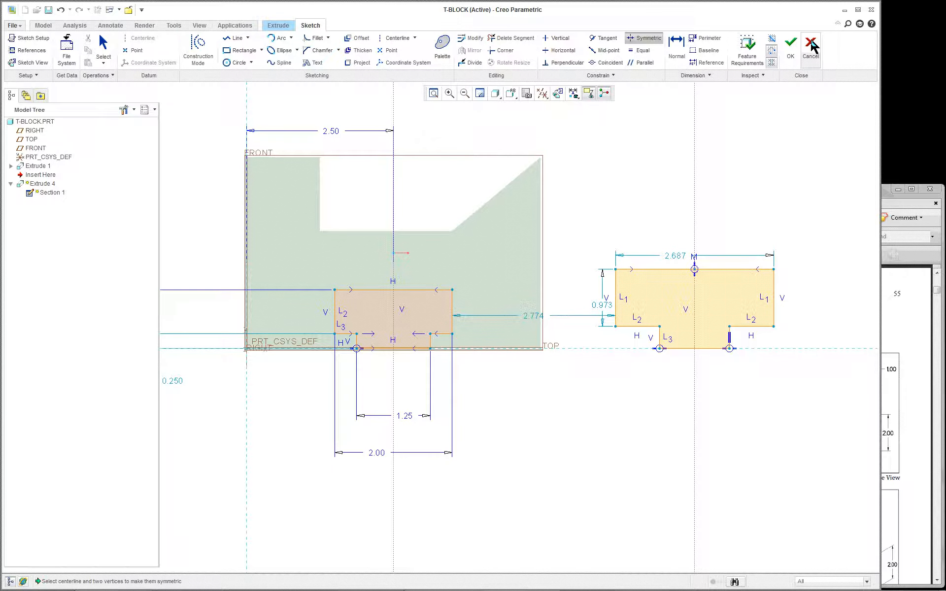
scroll(655, 200, down, 1)
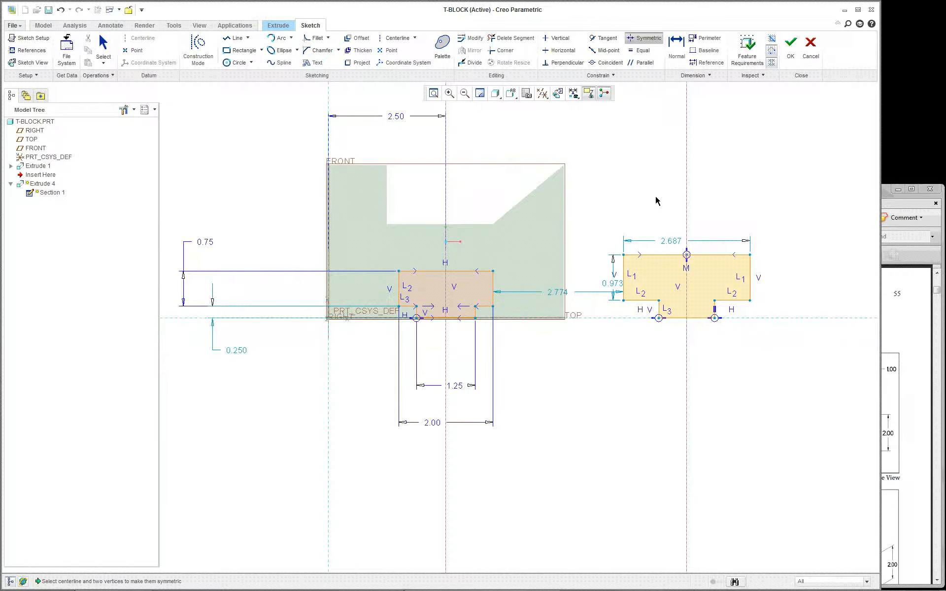
click(815, 63)
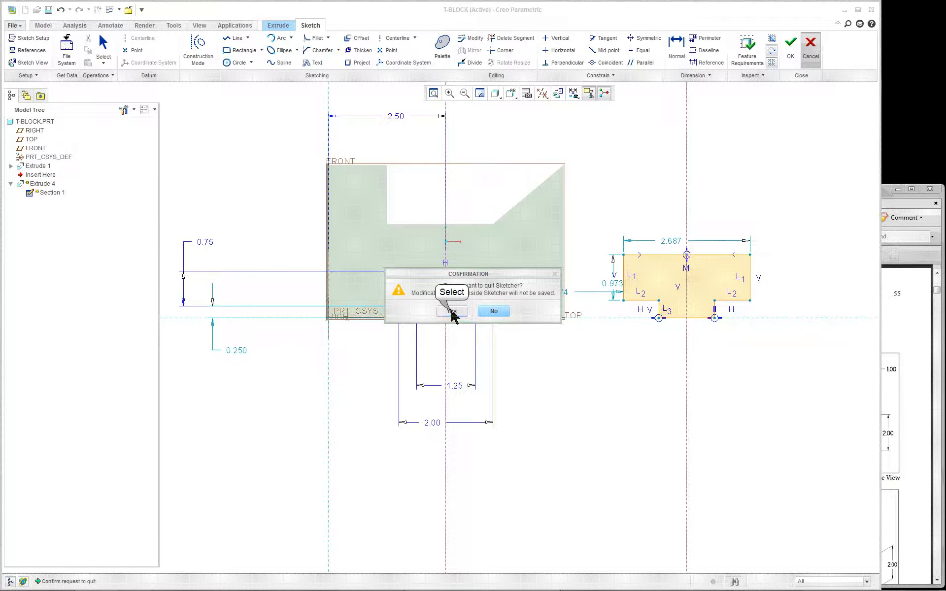
click(451, 311)
middle_drag(642, 376, 620, 397)
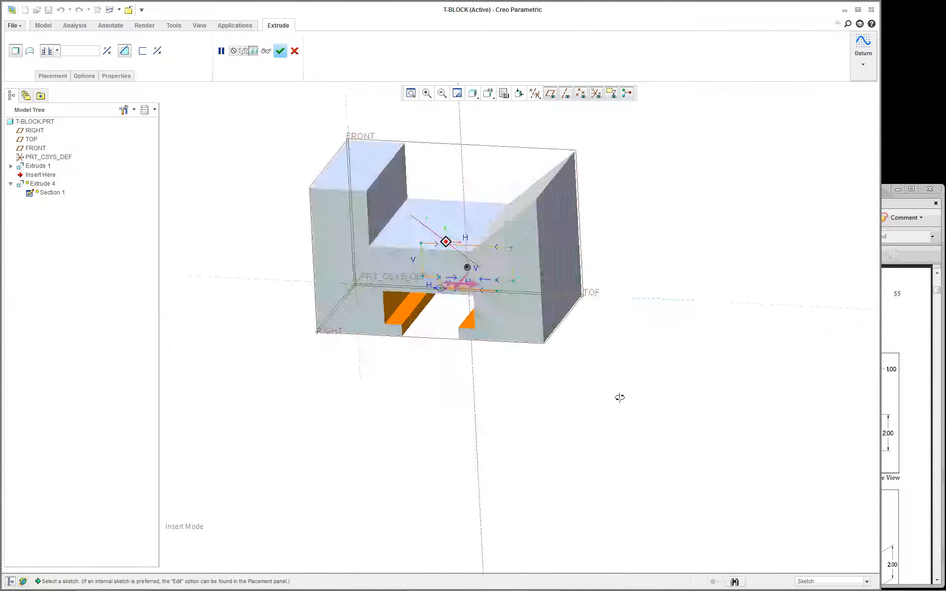
scroll(619, 397, down, 3)
middle_click(617, 399)
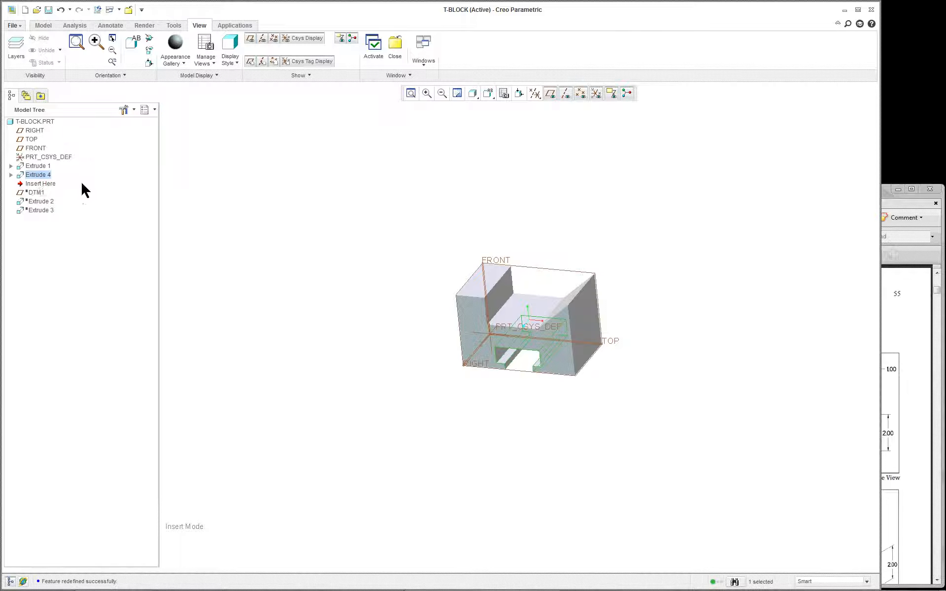
Move the feature insertion point below DTM1 so the datum plane is restored in the block.
drag(51, 185, 44, 196)
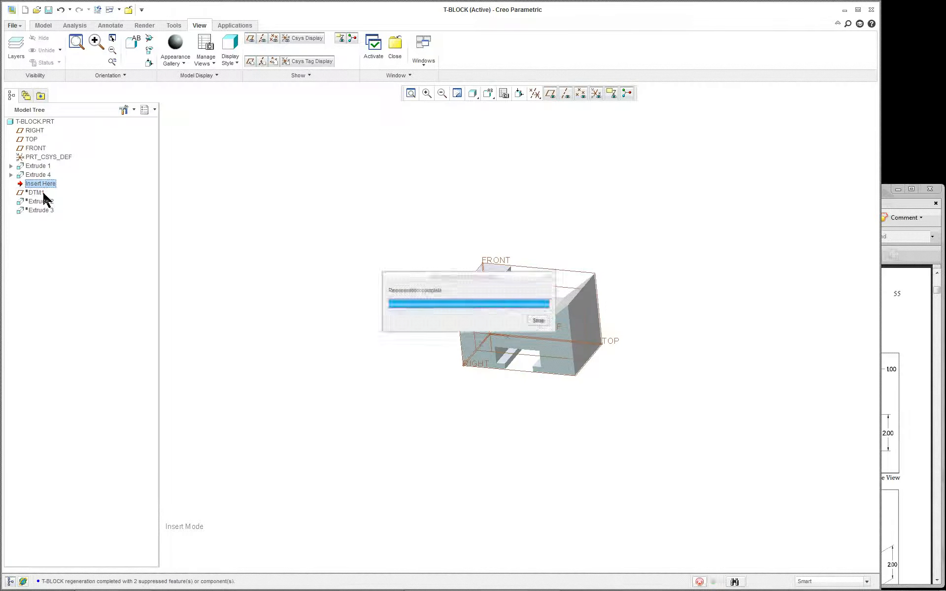
scroll(688, 338, up, 5)
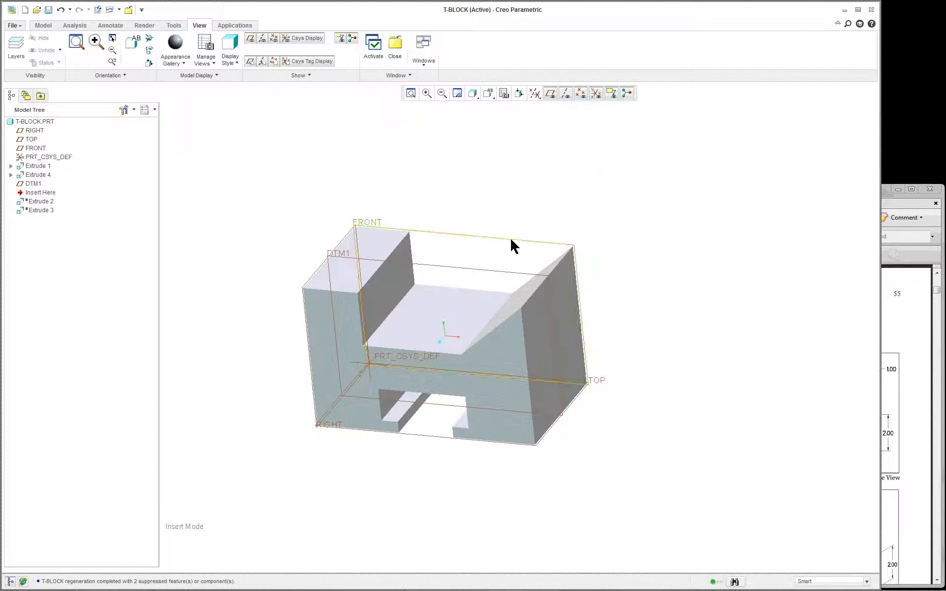
Try to create a datum plane offset about 2.06 from the FRONT plane.
click(466, 239)
click(43, 27)
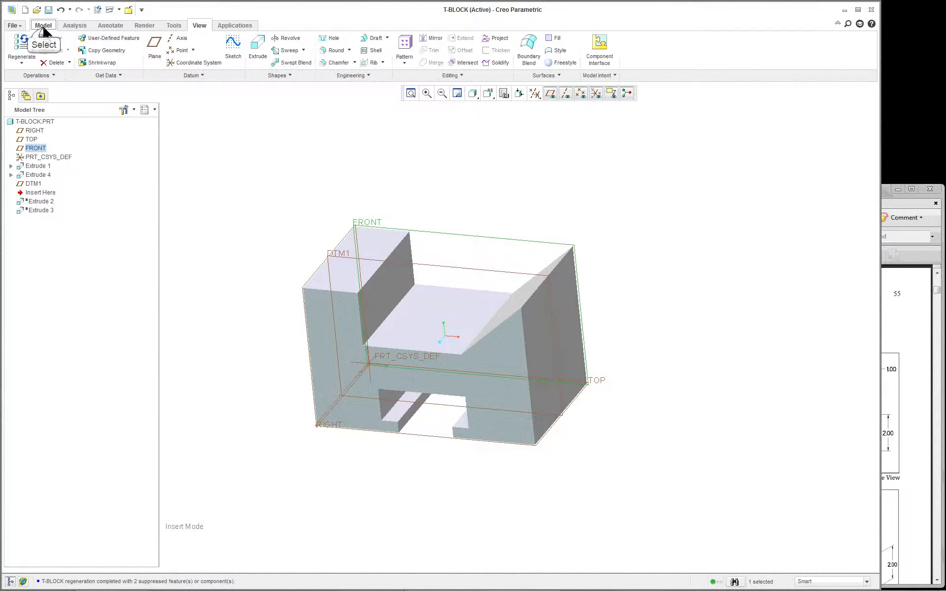
click(154, 48)
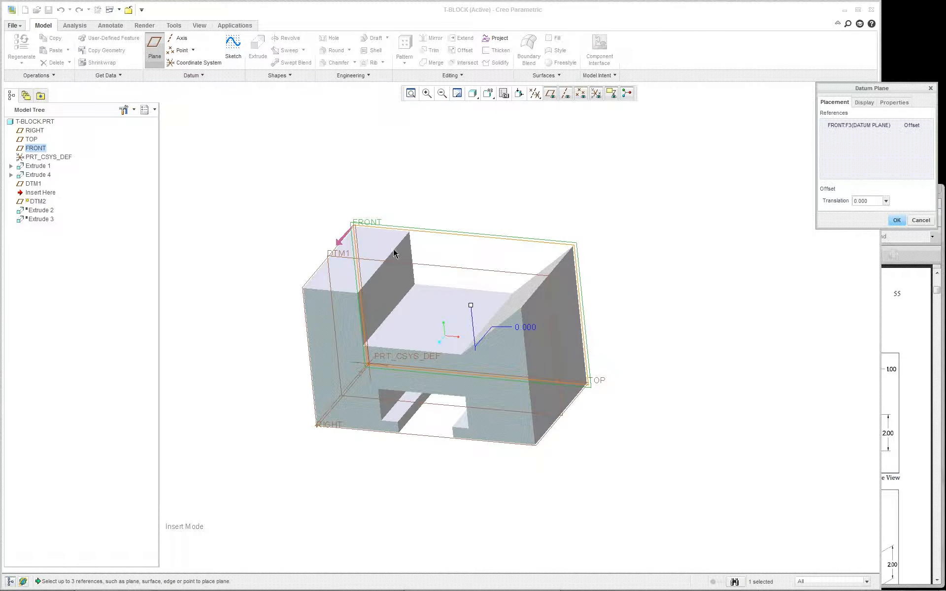
drag(471, 305, 460, 360)
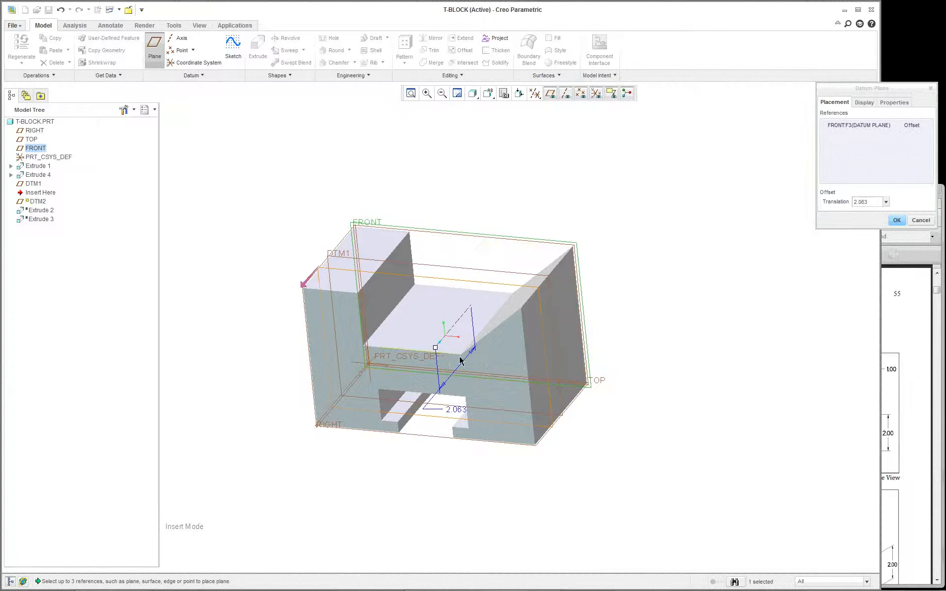
double_click(458, 411)
click(692, 384)
click(870, 202)
drag(880, 87, 717, 151)
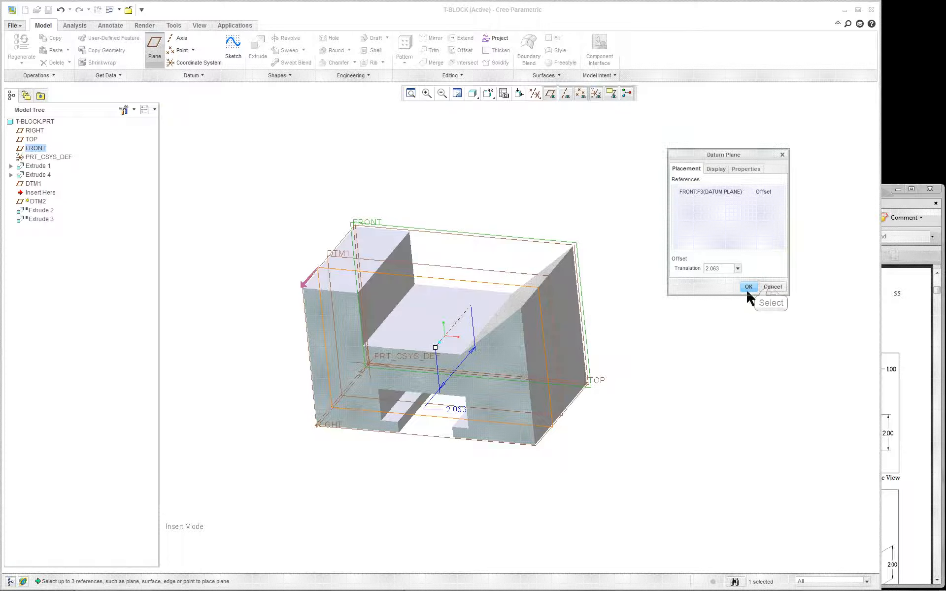
click(771, 287)
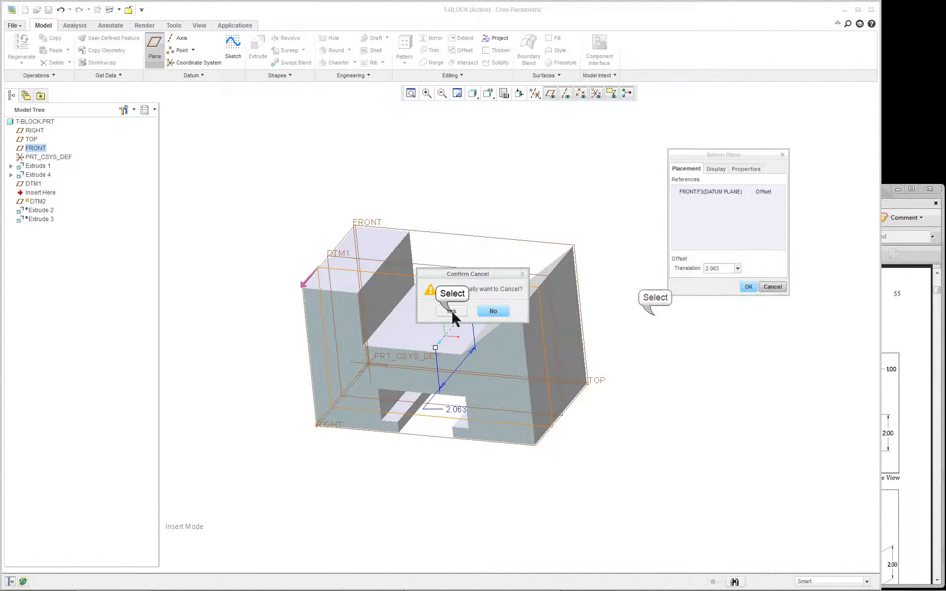
click(452, 312)
Move the feature insertion point below Extrude 2 to restore that cut in the raised block.
click(485, 275)
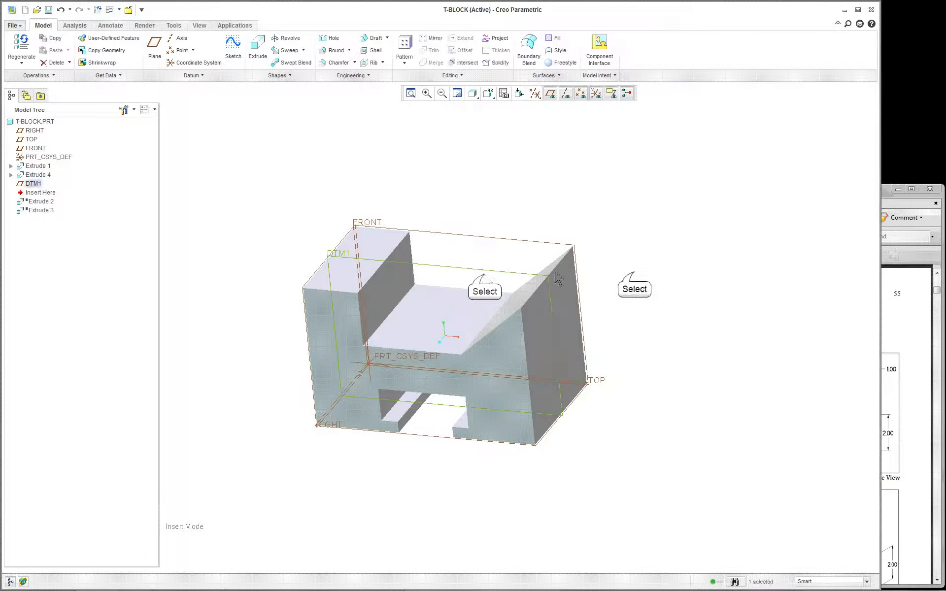
click(634, 275)
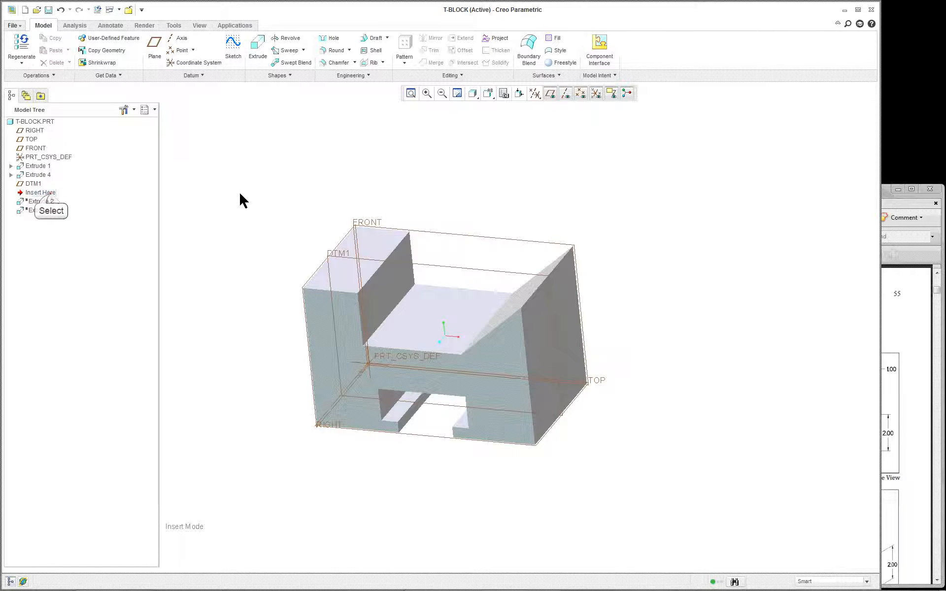
drag(54, 193, 51, 205)
mouse_move(522, 344)
middle_down()
mouse_move(567, 298)
mouse_move(507, 333)
middle_up()
scroll(500, 325, up, 3)
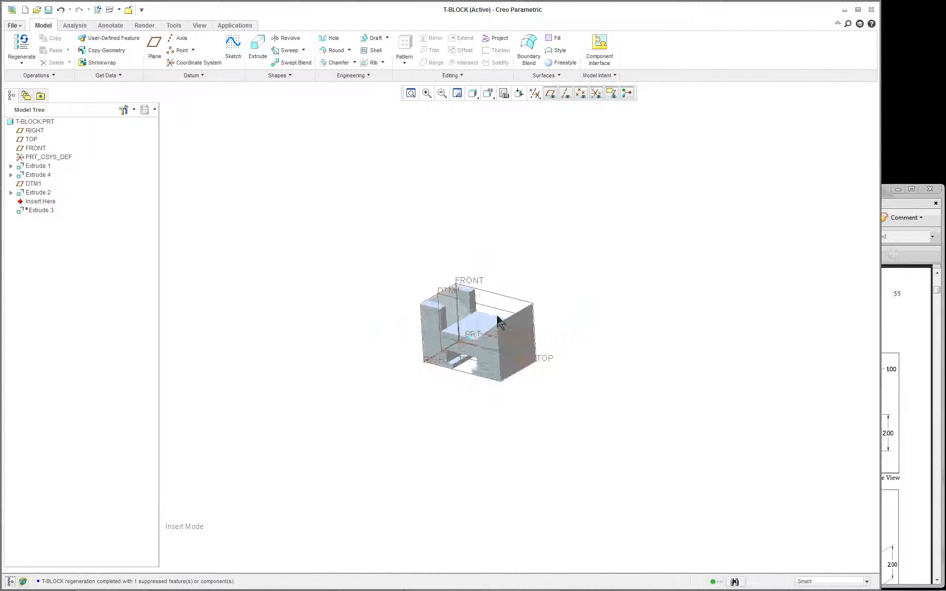
scroll(501, 323, down, 5)
Display Extrude 2's dimensions and examine its angled cut in the raised block.
double_click(387, 295)
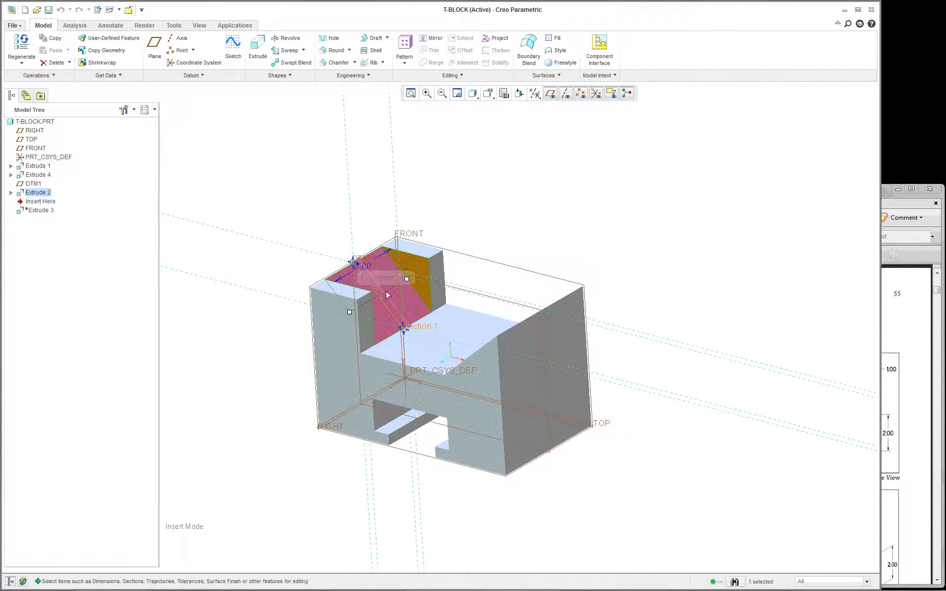
middle_drag(361, 281, 381, 298)
scroll(381, 298, up, 2)
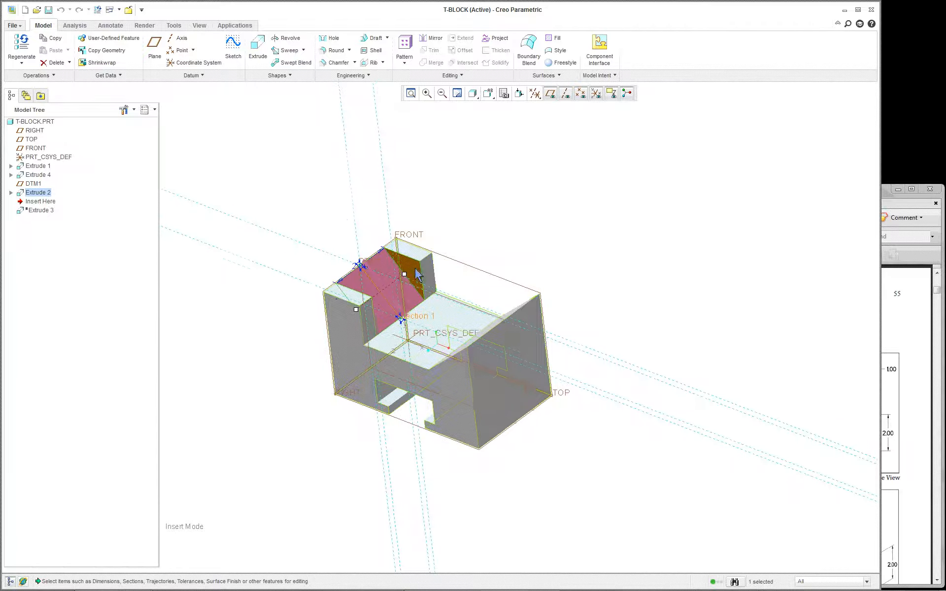
scroll(352, 297, down, 2)
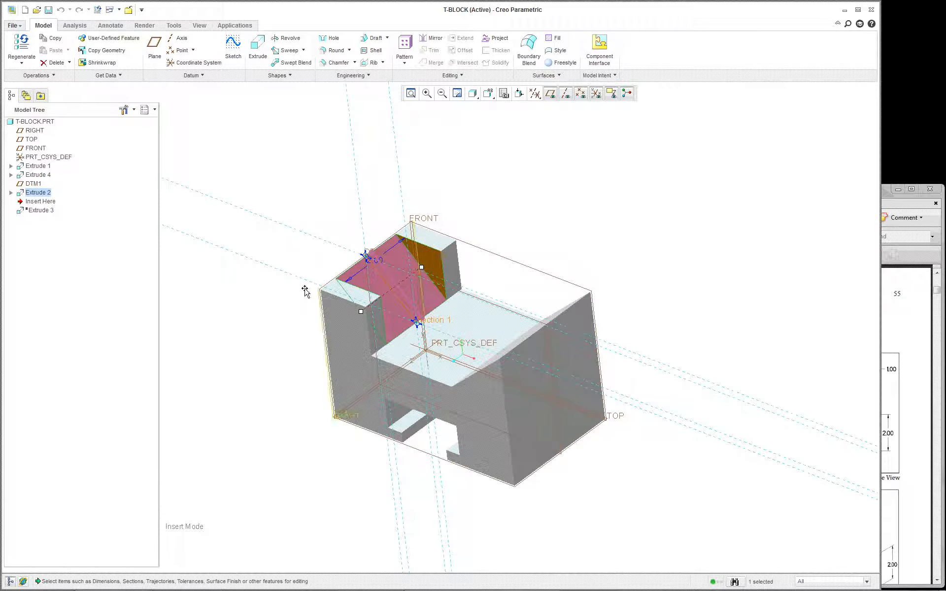
click(271, 166)
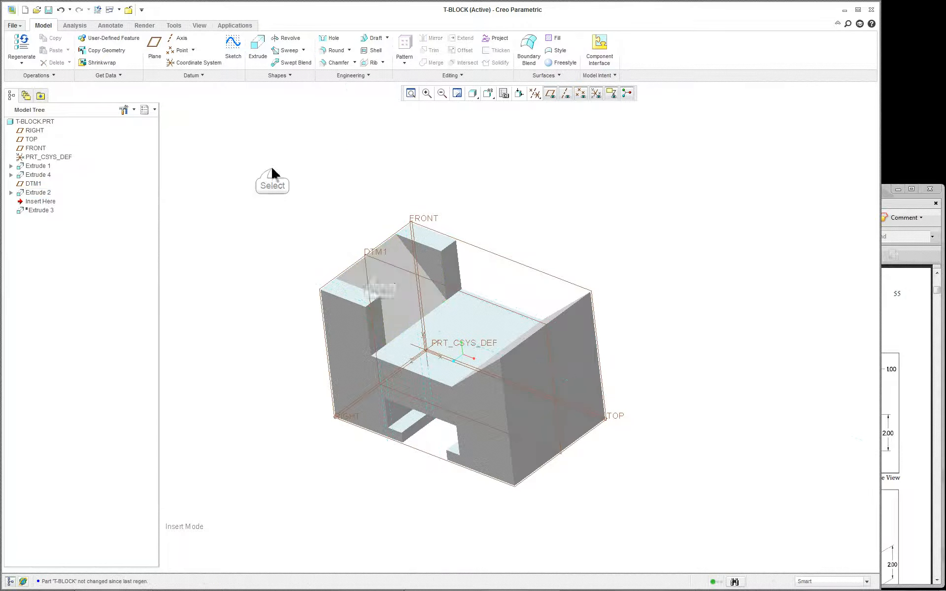
Move the feature insertion point back above Extrude 2, directly after DTM1.
click(380, 274)
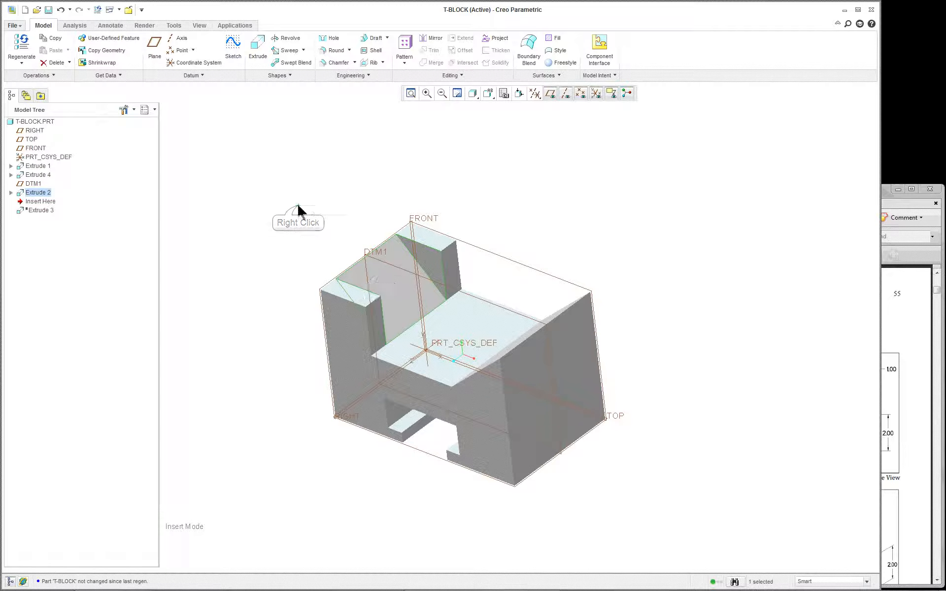
right_click(298, 206)
click(253, 260)
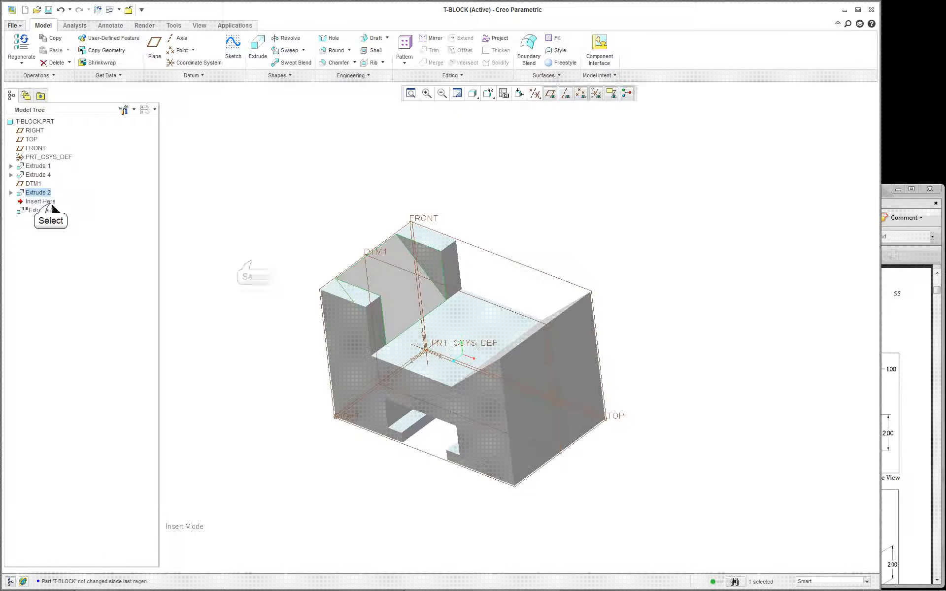
drag(42, 201, 53, 189)
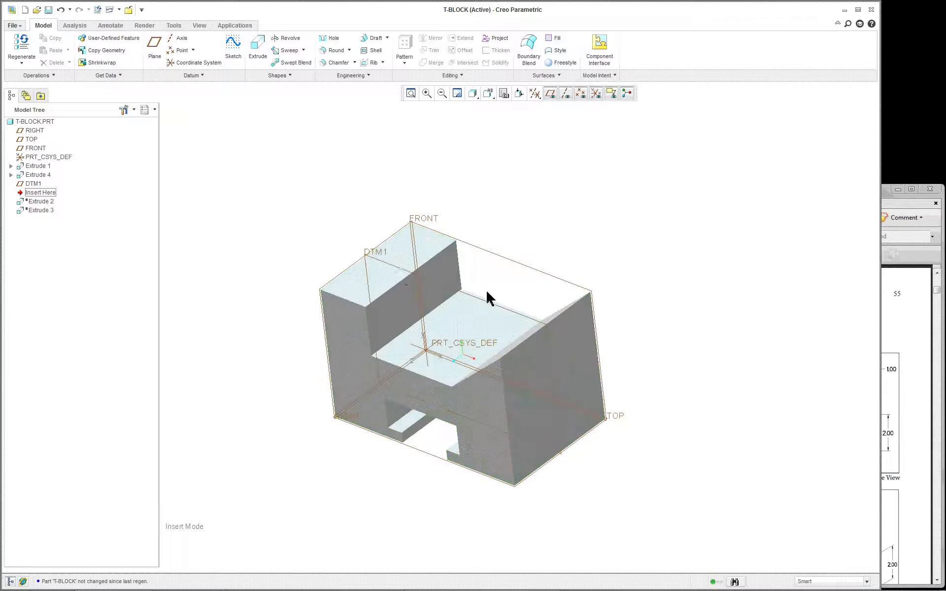
Start a new Extrude sketched on the DTM1 plane and orient the section to the 2D sketch view.
click(34, 186)
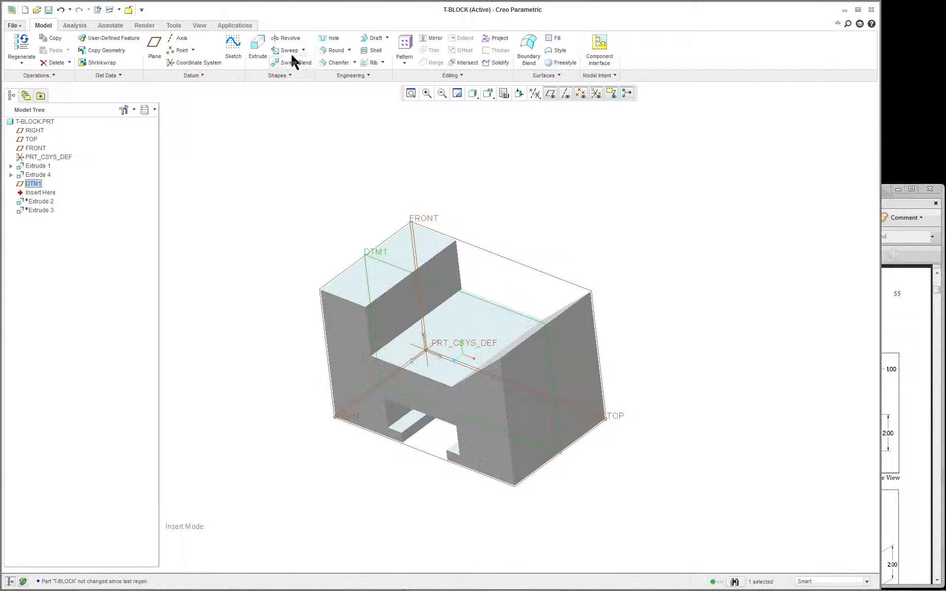
click(257, 58)
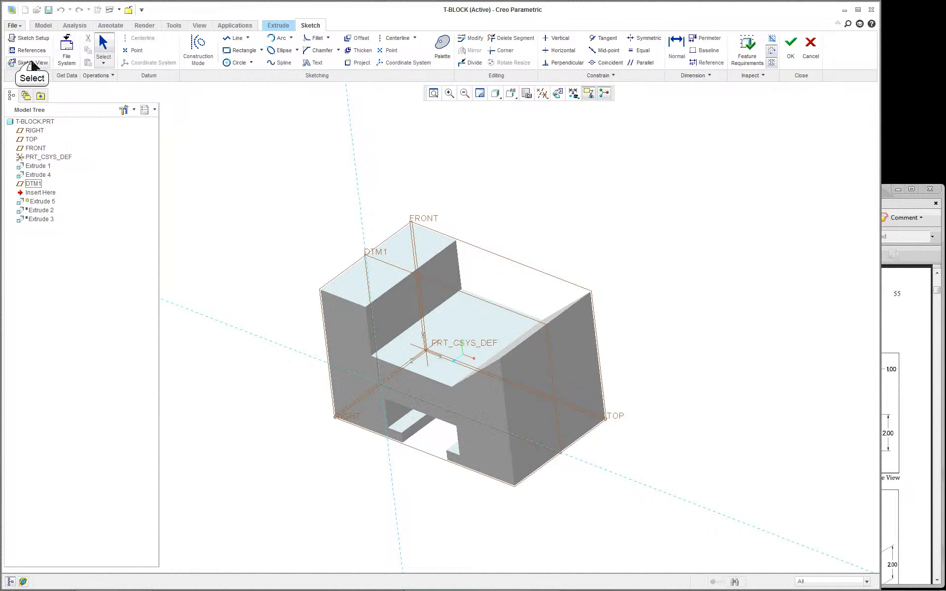
click(31, 63)
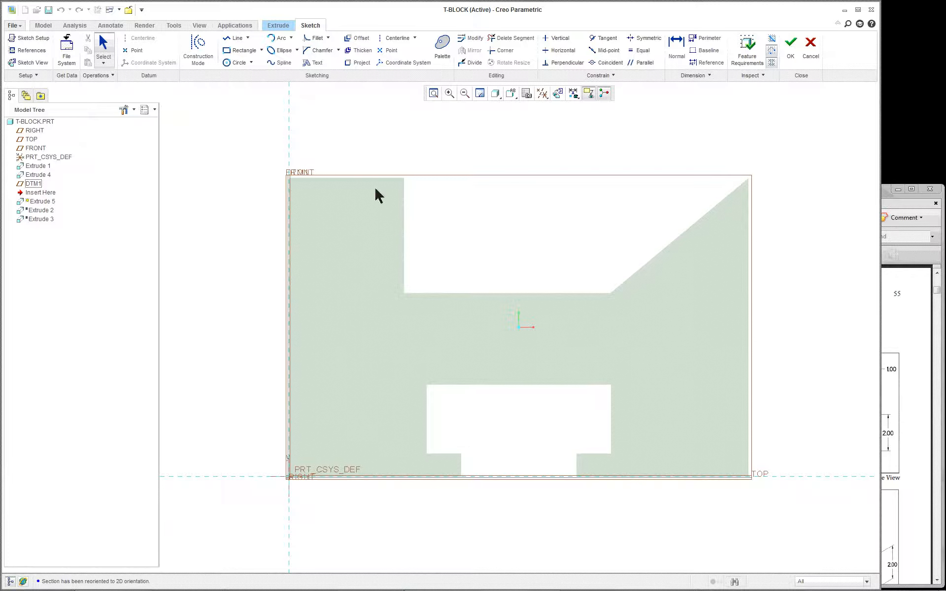
Add the raised block's top face, its inner vertical face and the recessed floor face as sketch references.
middle_drag(479, 199, 461, 216)
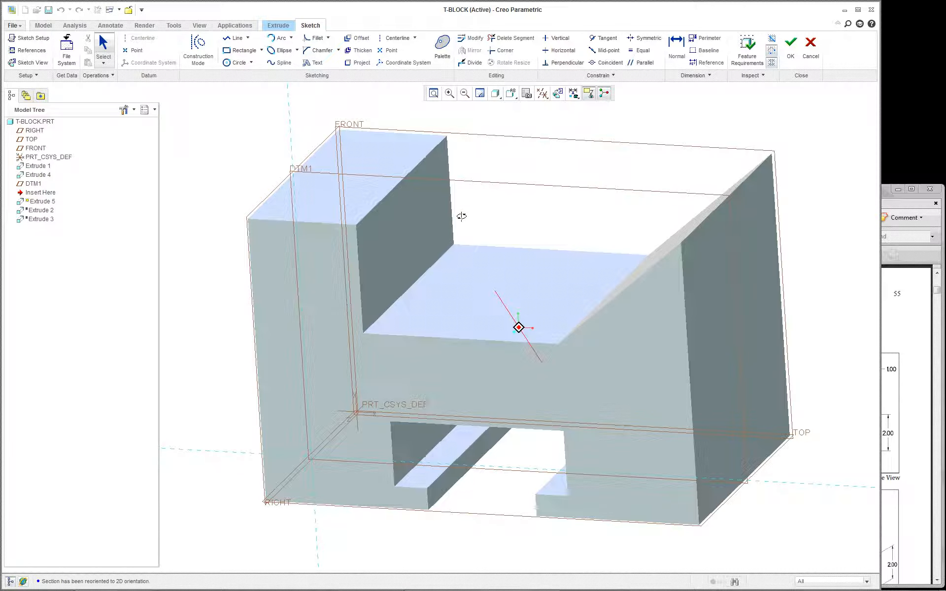
right_click(189, 97)
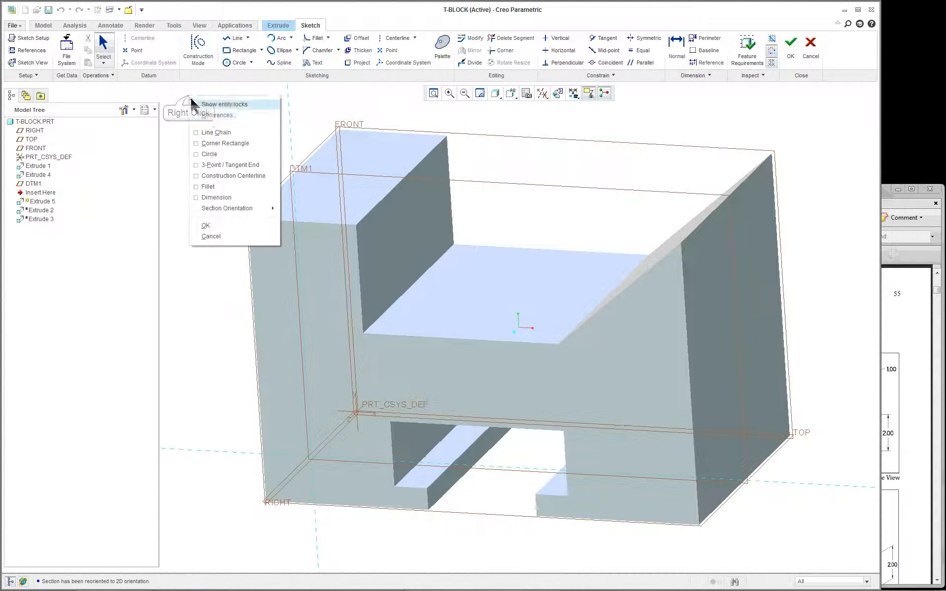
click(208, 116)
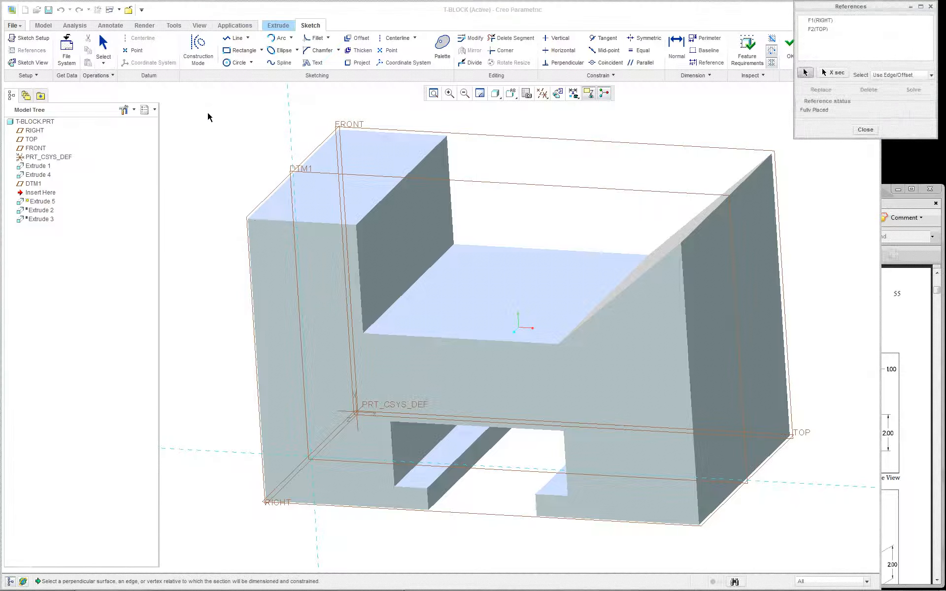
click(403, 164)
click(419, 218)
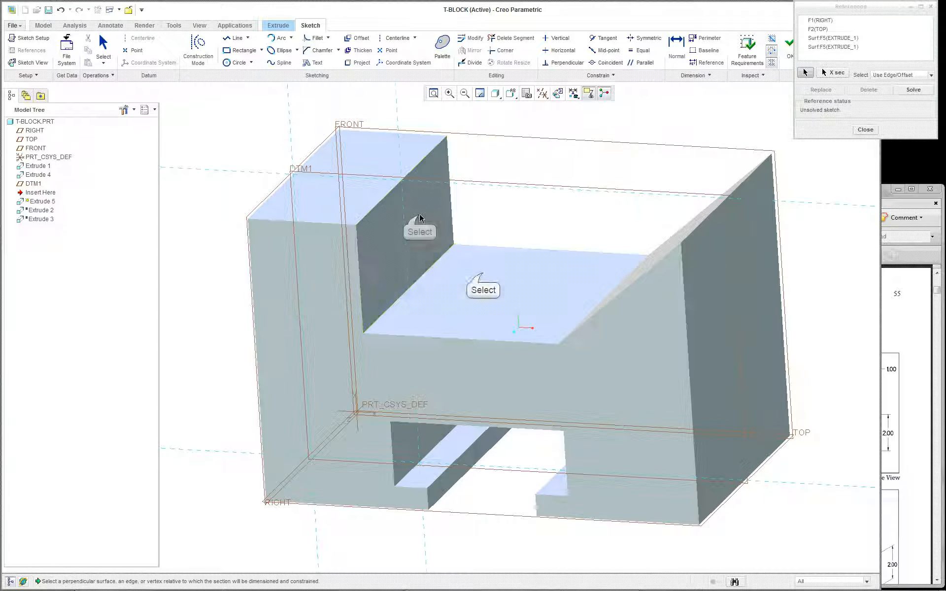
click(481, 272)
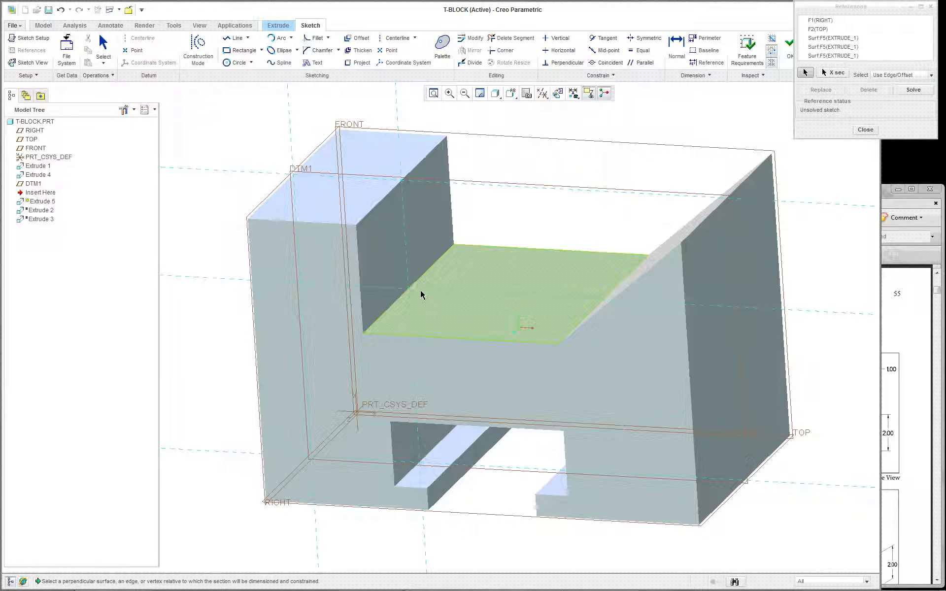
Sketch a diagonal line from the raised block's outer top corner to where its inner face meets the recessed floor.
right_click(226, 132)
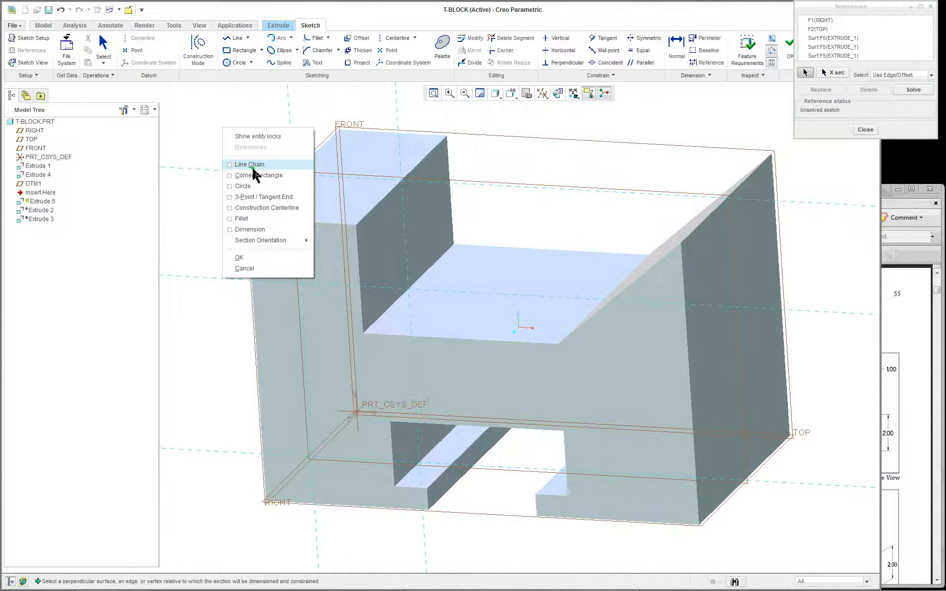
click(252, 169)
click(295, 175)
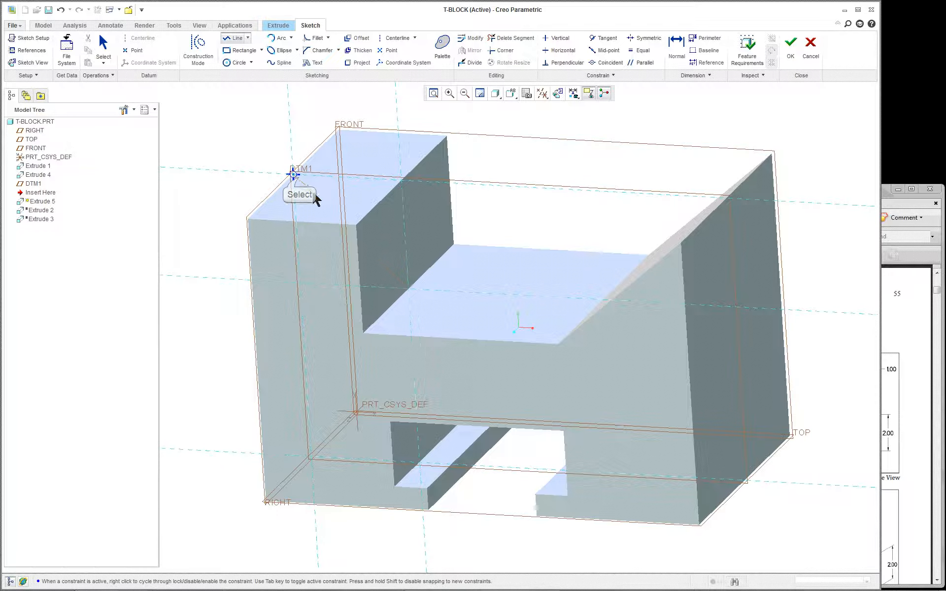
click(407, 290)
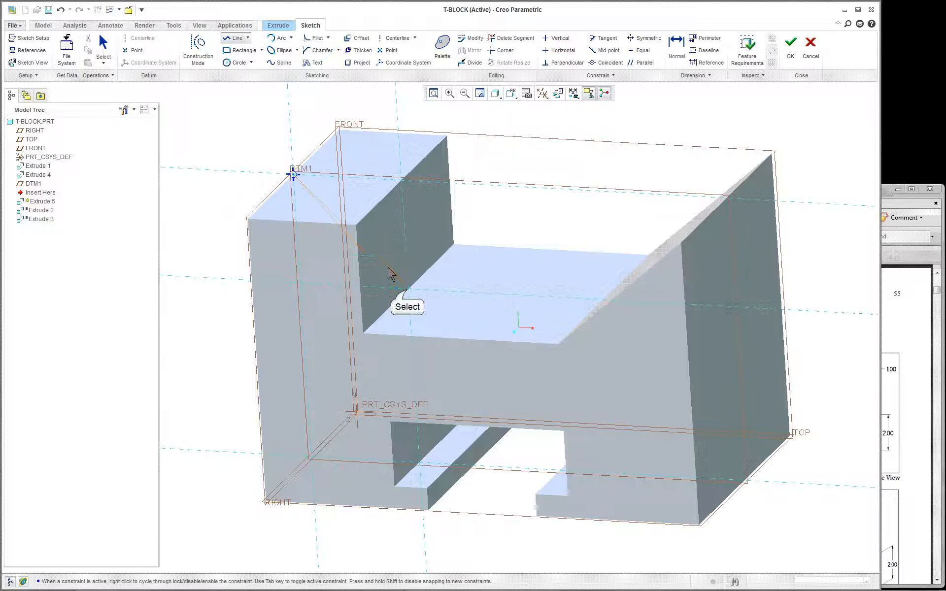
Finish the single diagonal line on the DTM1 plane, from the raised end's outer top edge to the step's inner corner, and accept the sketch.
middle_click(236, 136)
middle_click(240, 135)
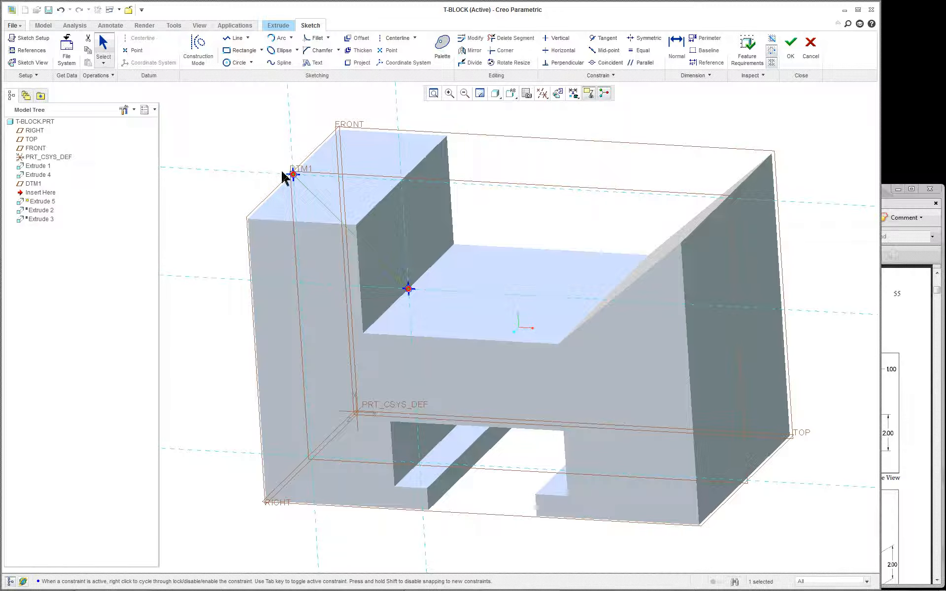
scroll(314, 194, up, 2)
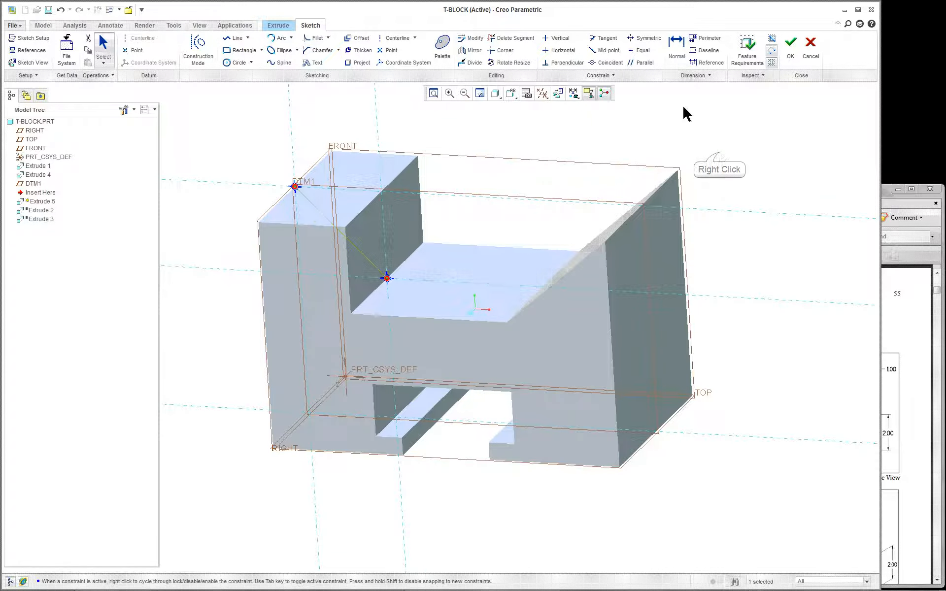
right_click(720, 156)
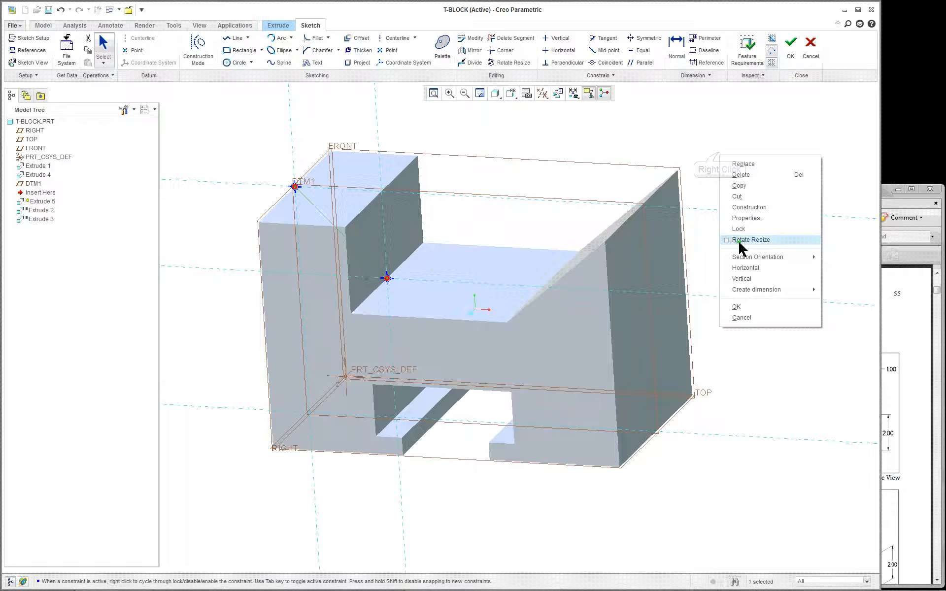
click(750, 306)
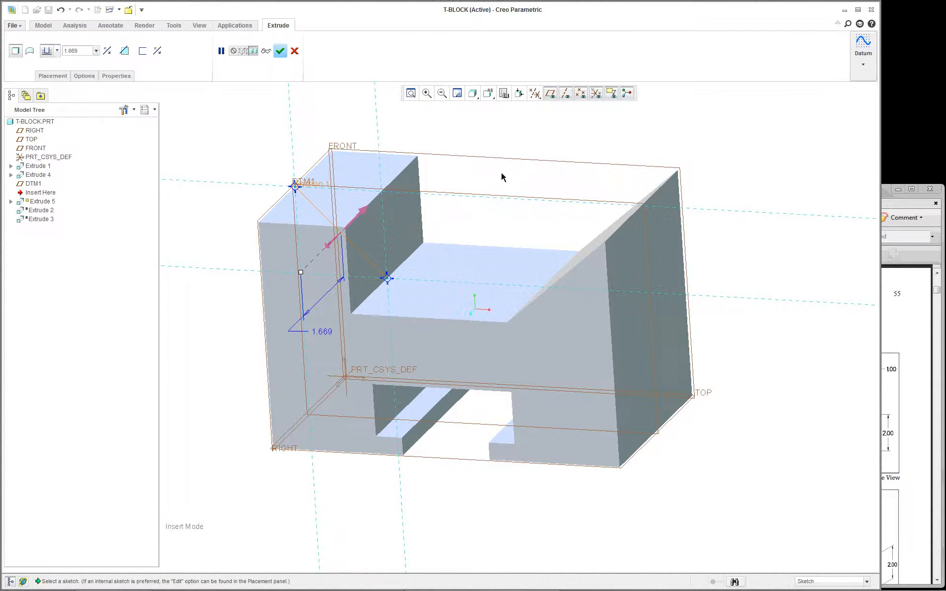
Make the extrusion symmetric about its sketch plane and set it to remove material.
middle_drag(504, 176, 488, 192)
scroll(490, 194, up, 4)
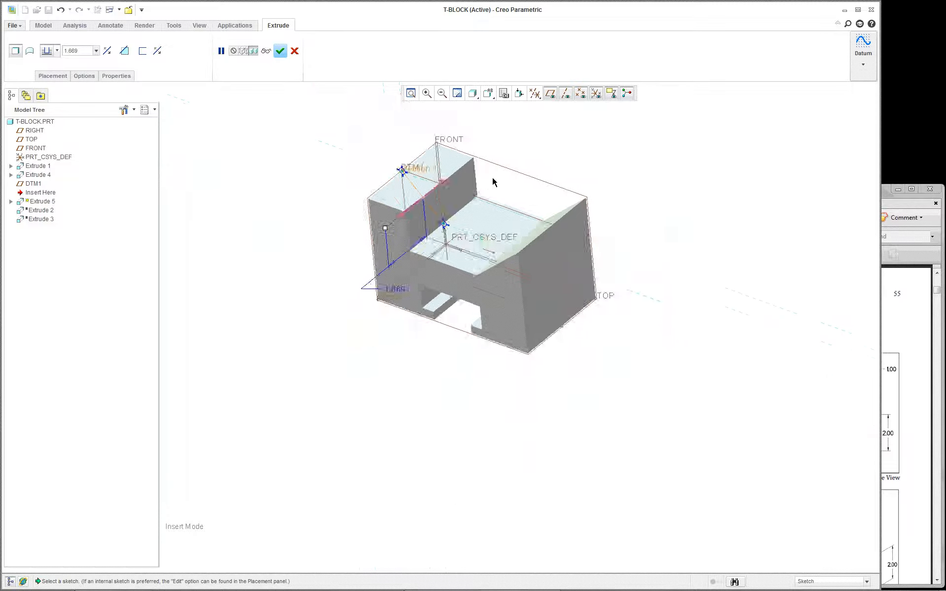
scroll(474, 195, down, 4)
right_click(302, 267)
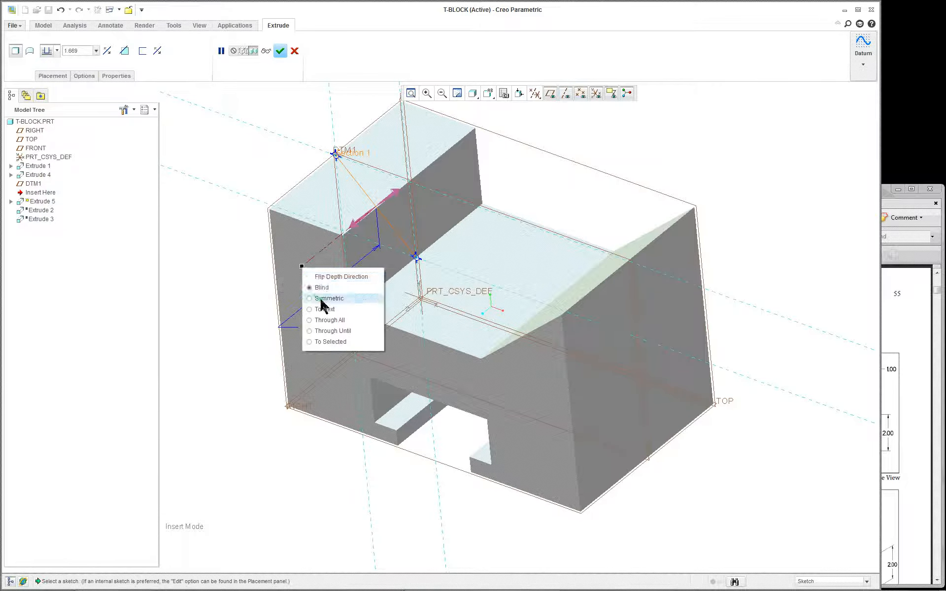
click(317, 297)
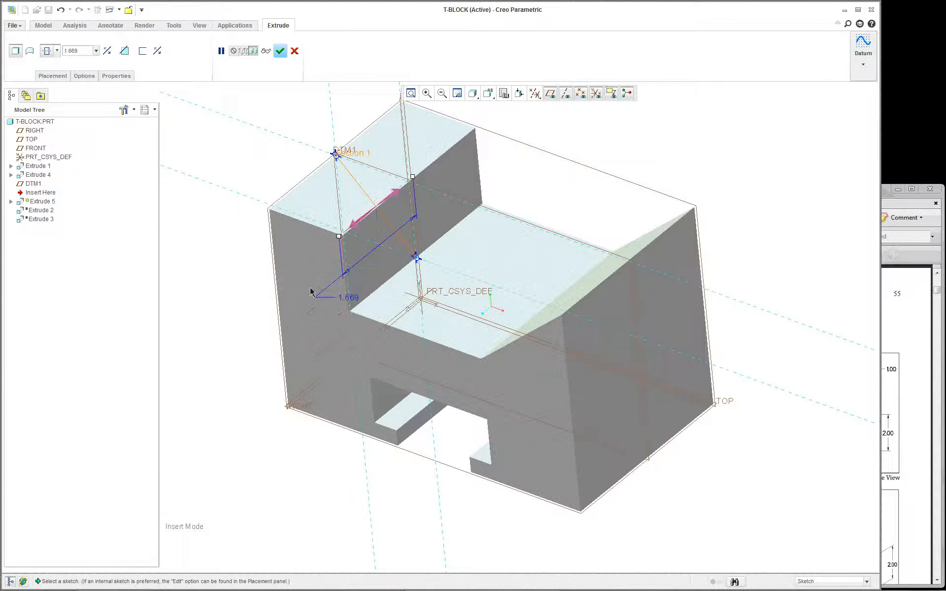
click(124, 52)
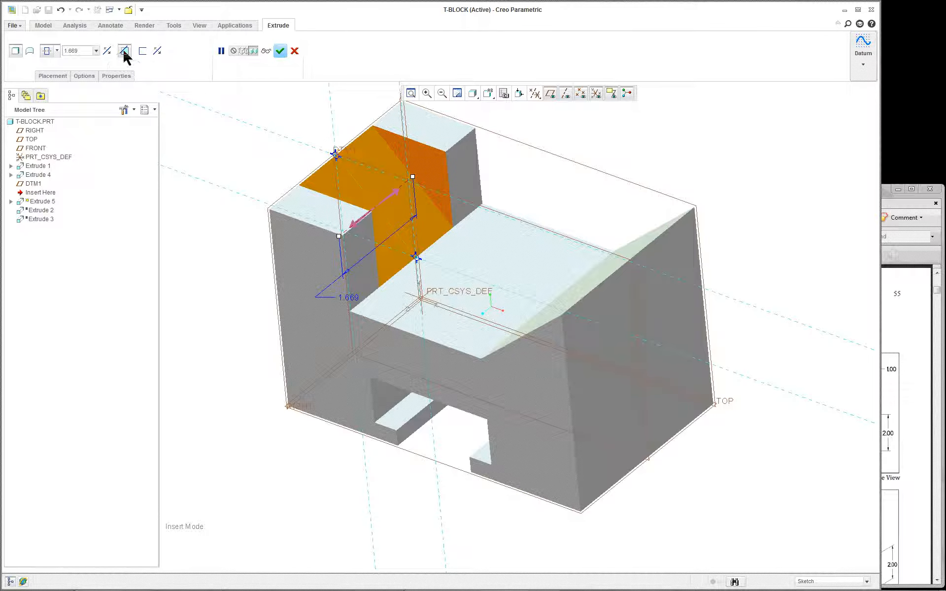
Widen the symmetric cut freehand to a depth of about 1.97.
click(412, 179)
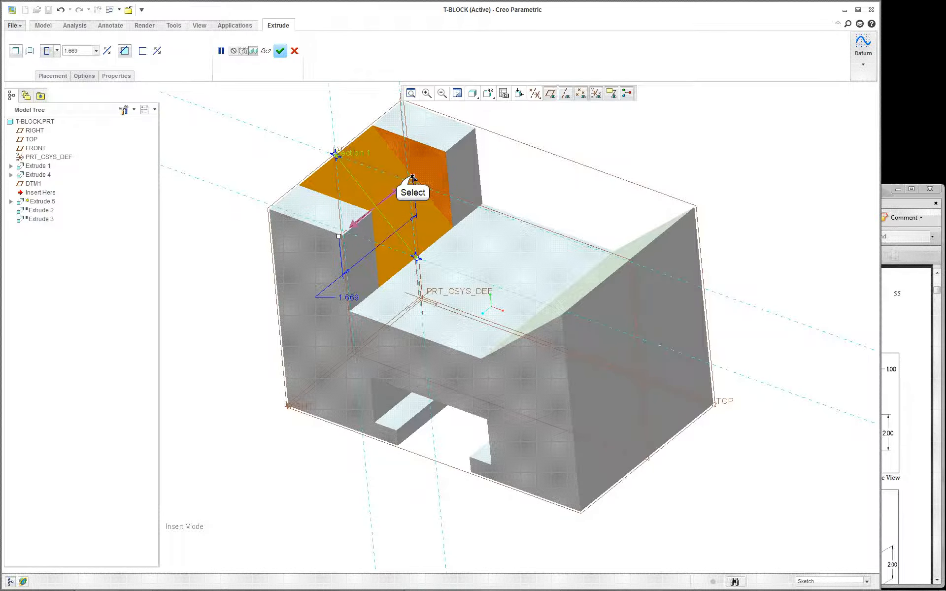
mouse_move(413, 178)
mouse_down()
mouse_move(391, 200)
mouse_move(423, 178)
mouse_up()
mouse_move(499, 219)
middle_down()
mouse_move(499, 256)
mouse_move(499, 211)
middle_up()
scroll(500, 216, up, 2)
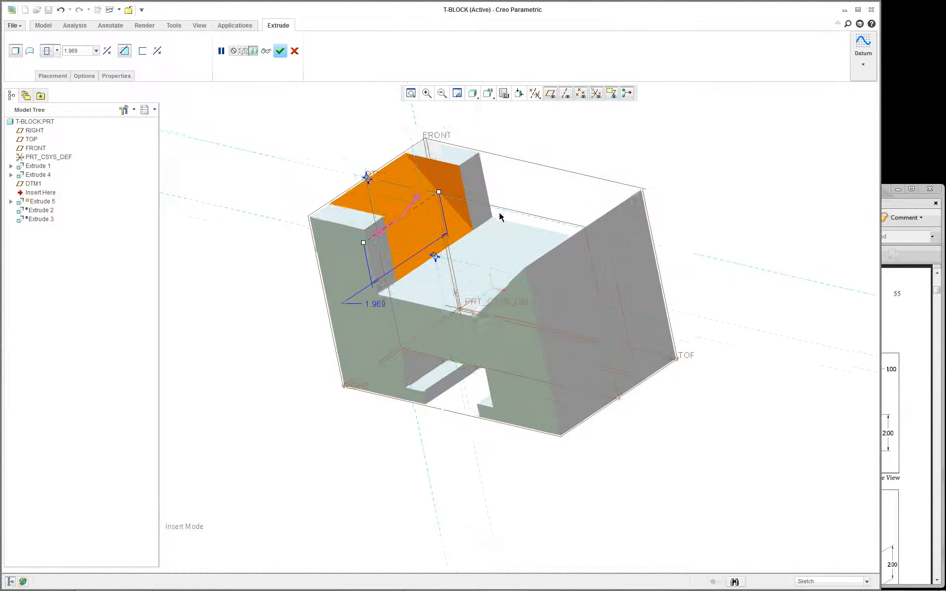
scroll(468, 215, down, 1)
Flip the cut's material side, flip it back to the upper corner, and complete the extrude.
click(419, 208)
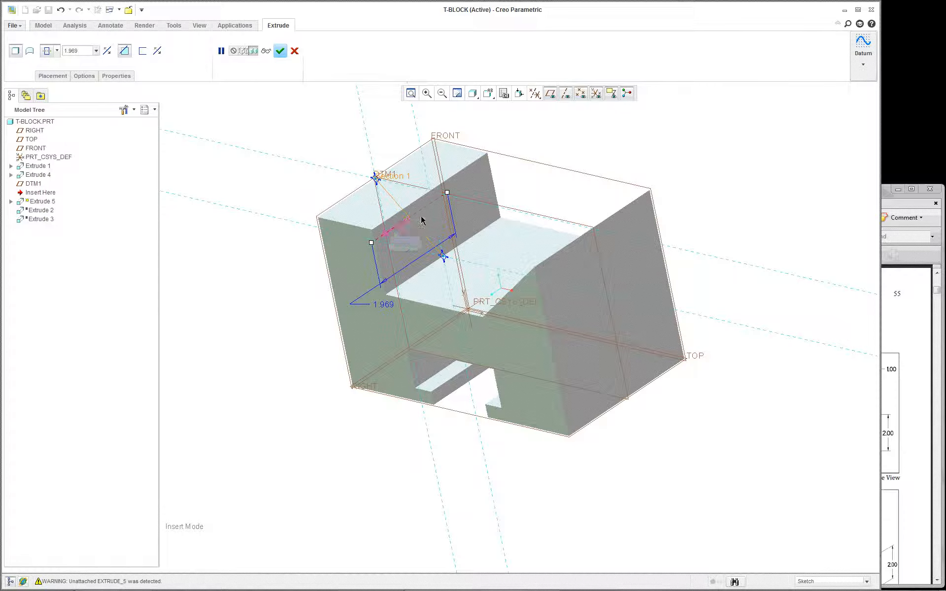
click(405, 230)
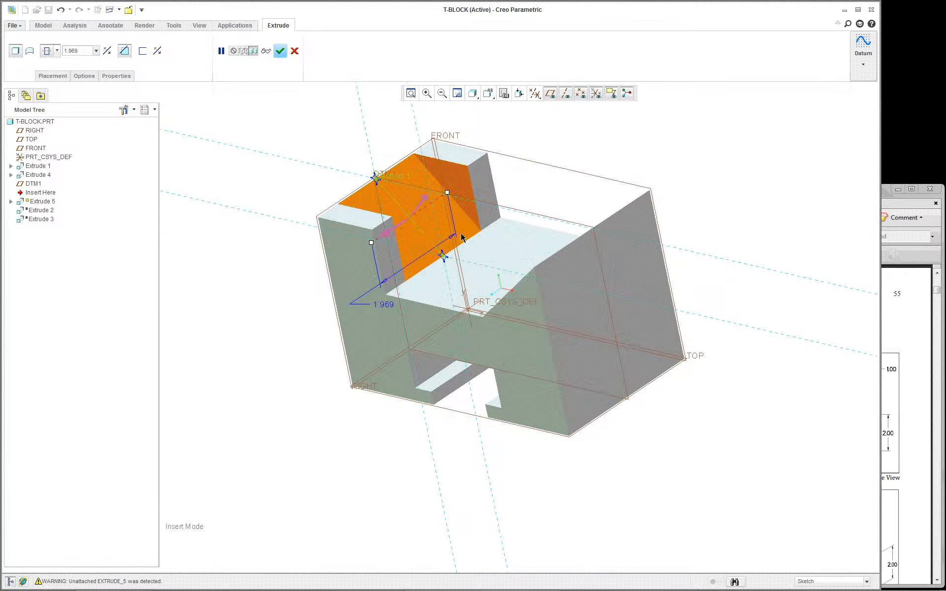
mouse_move(462, 239)
middle_down()
mouse_move(433, 257)
mouse_move(457, 224)
middle_up()
scroll(456, 223, up, 2)
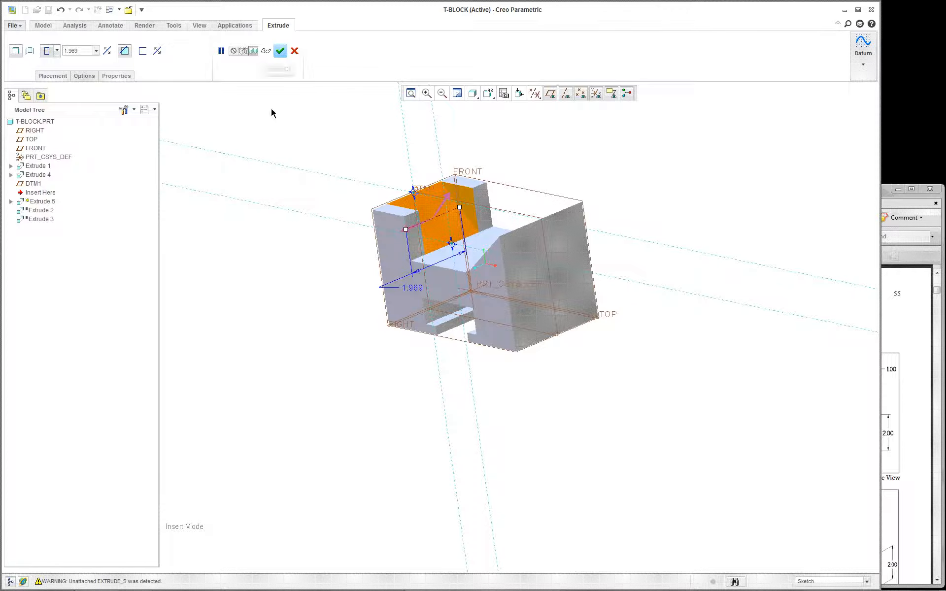
click(279, 52)
scroll(501, 155, down, 2)
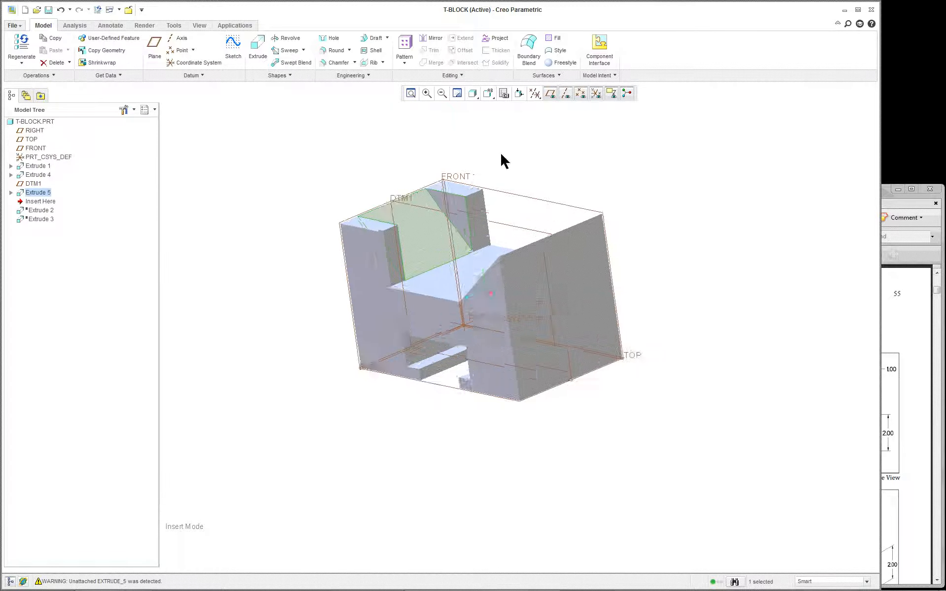
Set the symmetric depth dimension of the new diagonal cut to 1.5.
middle_drag(501, 155, 541, 186)
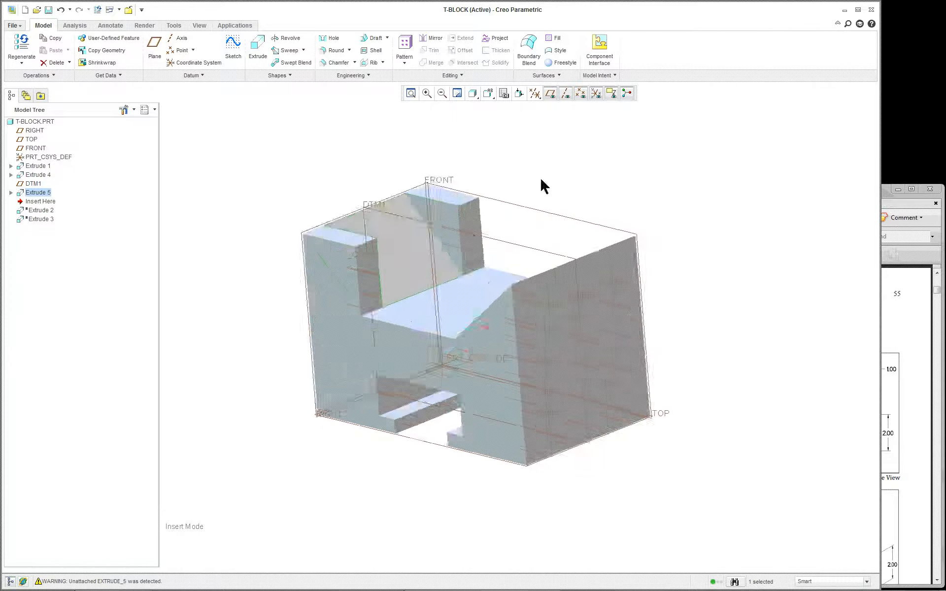
scroll(463, 224, up, 2)
scroll(475, 232, down, 1)
scroll(473, 226, down, 4)
scroll(473, 229, up, 1)
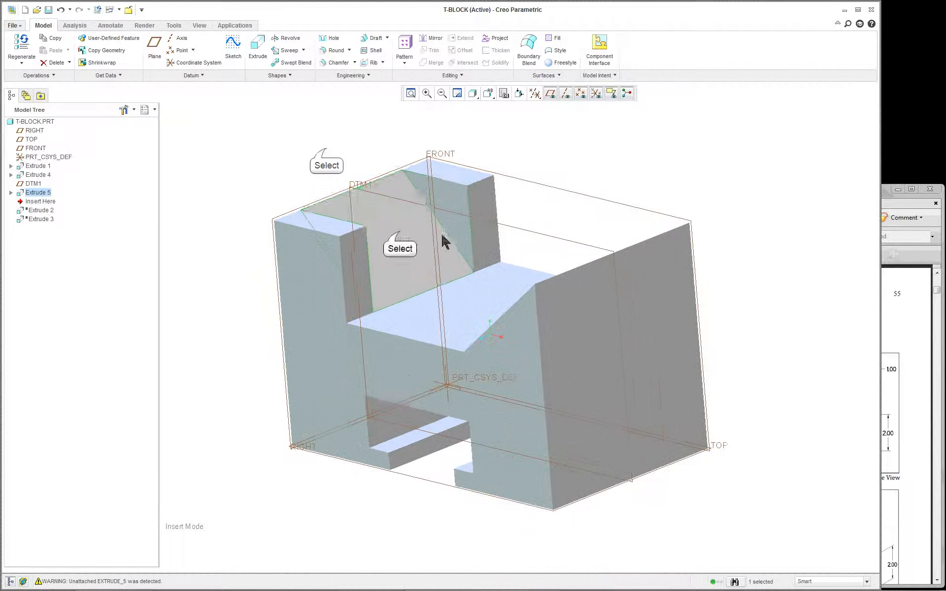
double_click(399, 241)
double_click(399, 240)
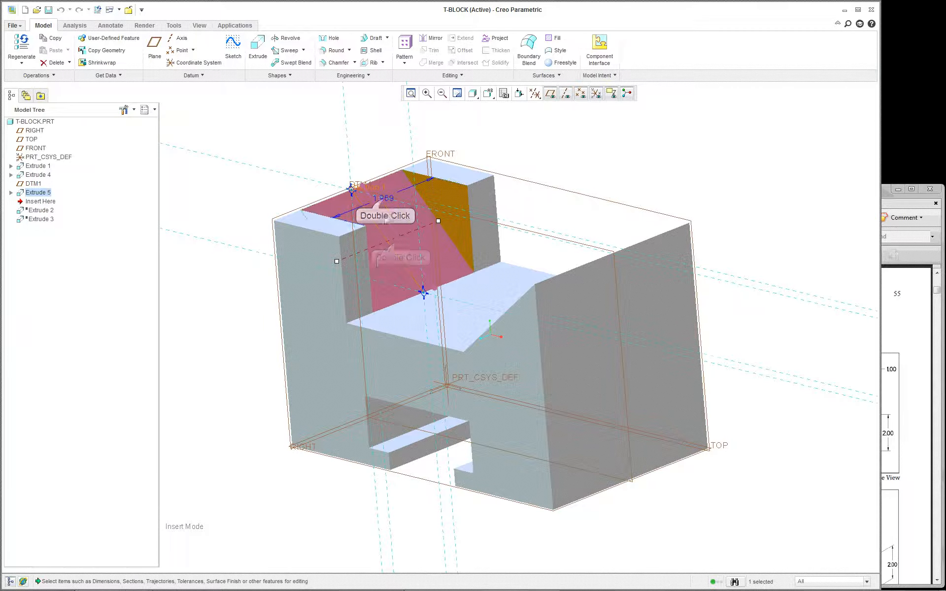
double_click(386, 199)
click(601, 156)
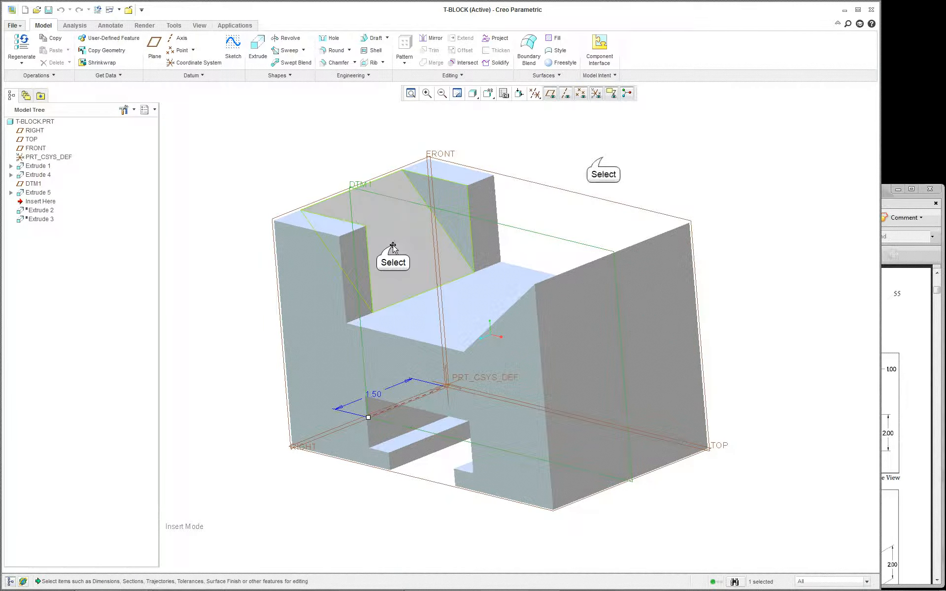
double_click(405, 225)
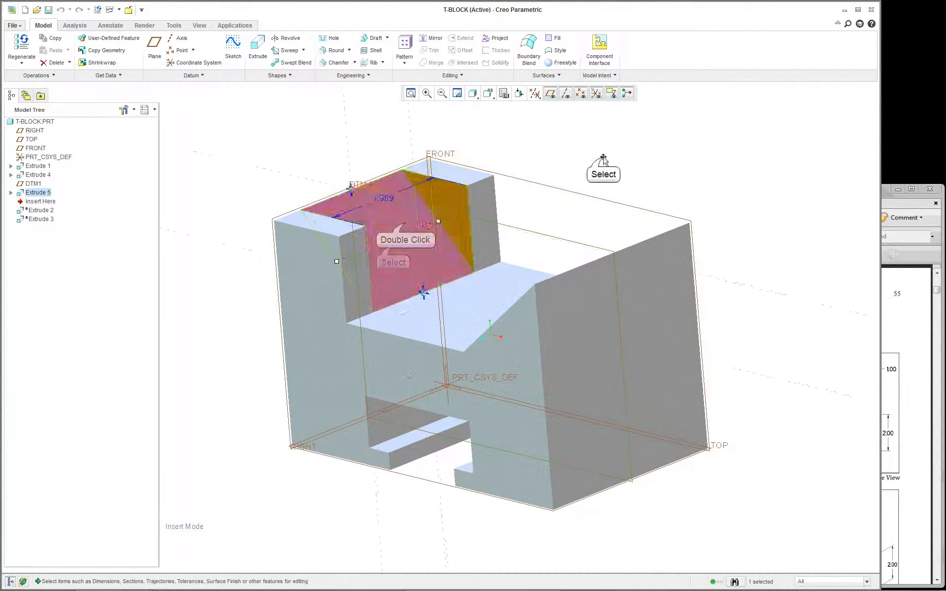
double_click(381, 198)
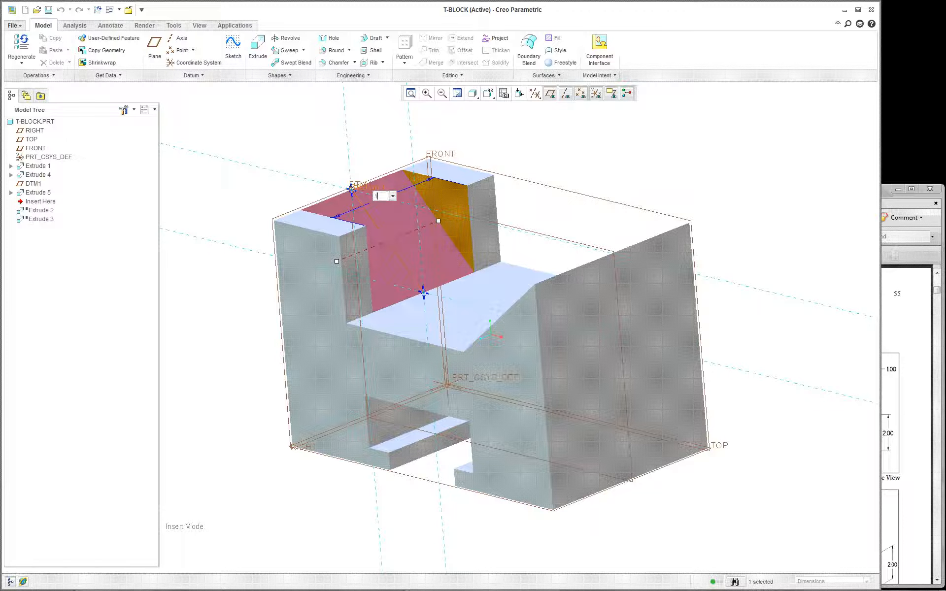
key(Return)
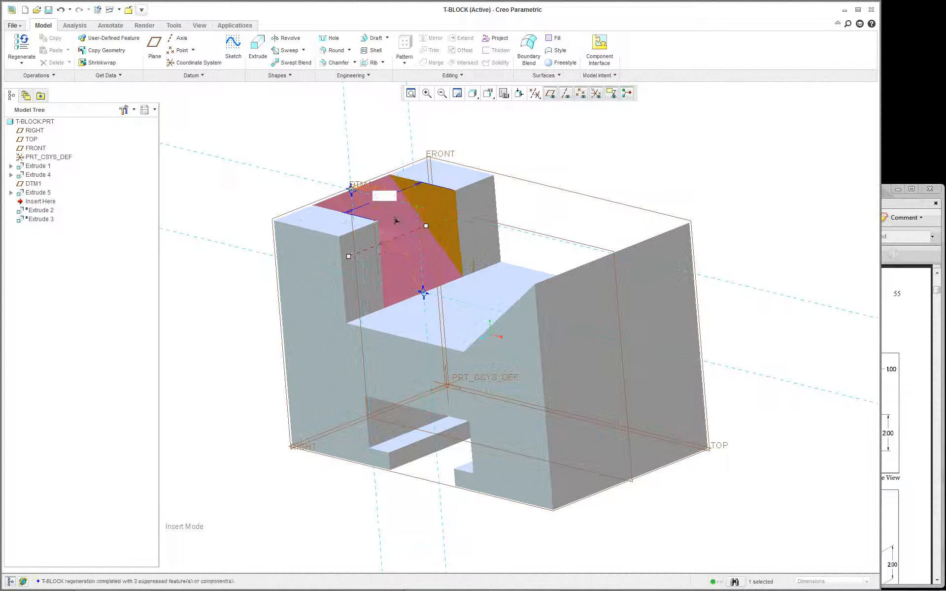
click(525, 162)
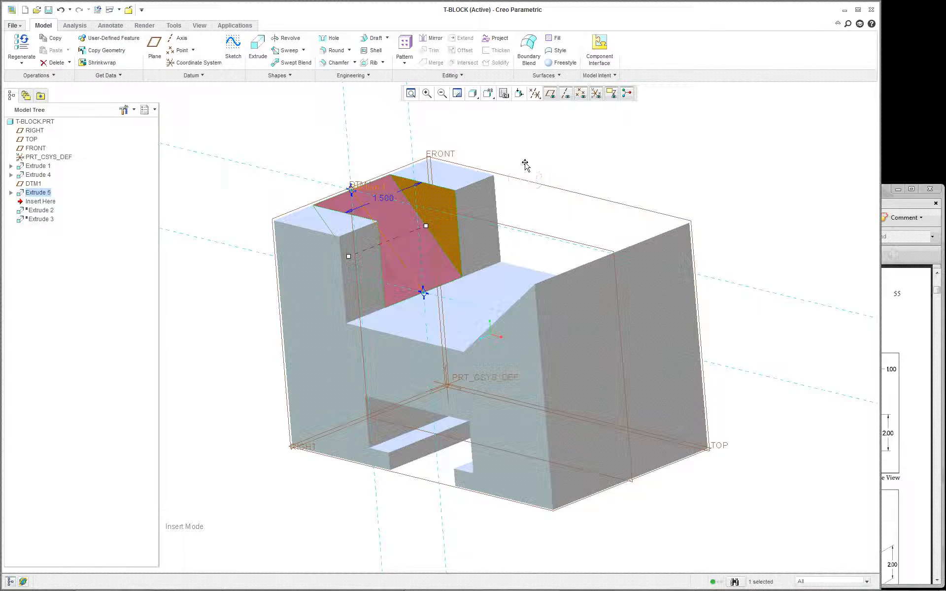
click(306, 148)
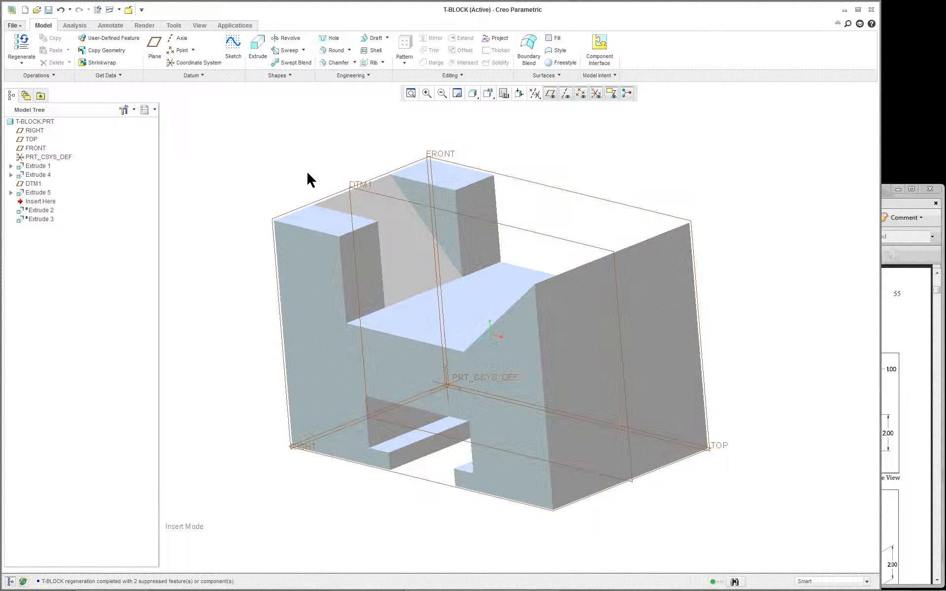
Delete the Extrude 5 cut and move the model's insertion point below Extrude 3 to bring back the remaining cuts.
click(38, 192)
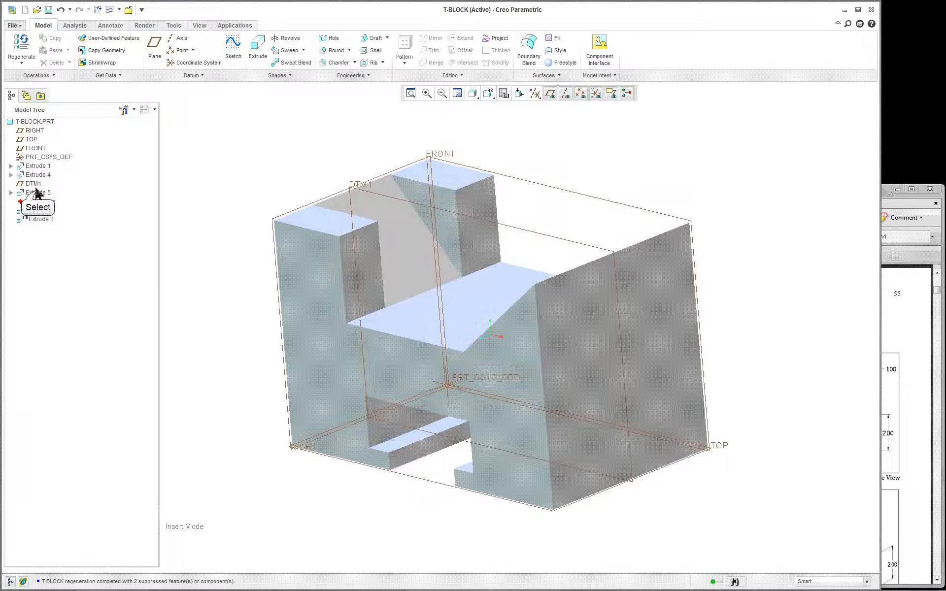
right_click(39, 193)
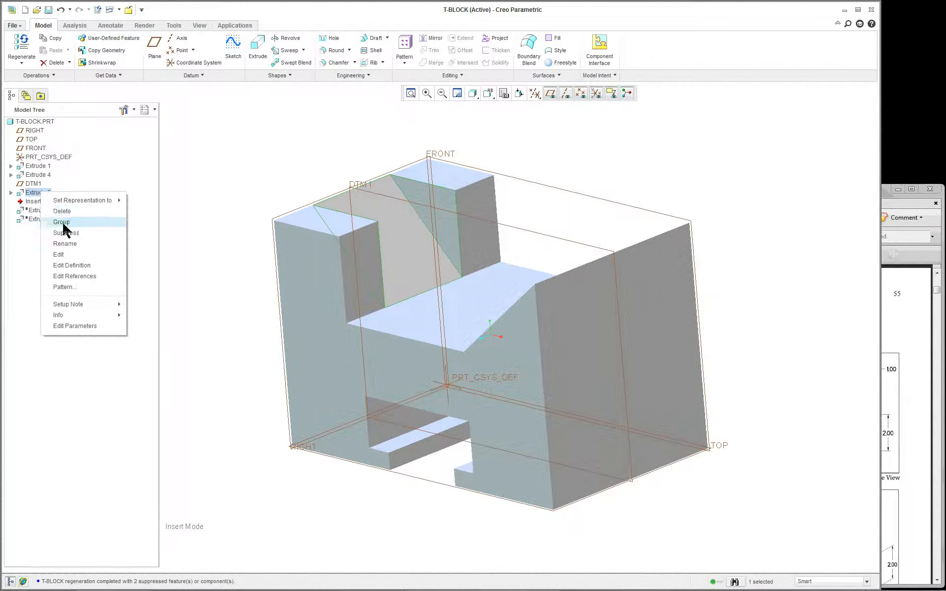
click(62, 211)
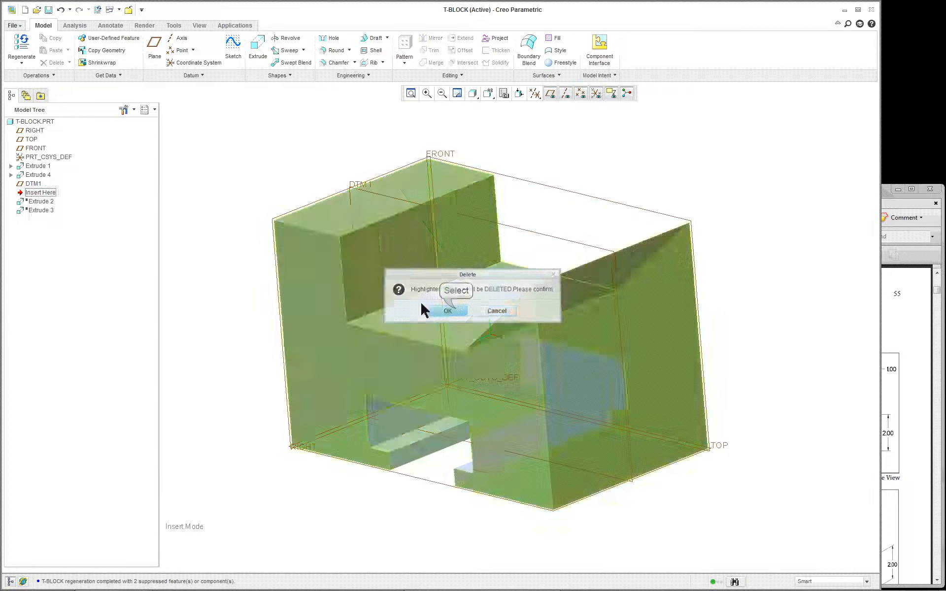
click(434, 309)
drag(49, 201, 47, 212)
Redefine the Extrude 3 notch and open its internal sketch oriented flat to the sketch plane.
click(636, 298)
right_click(756, 245)
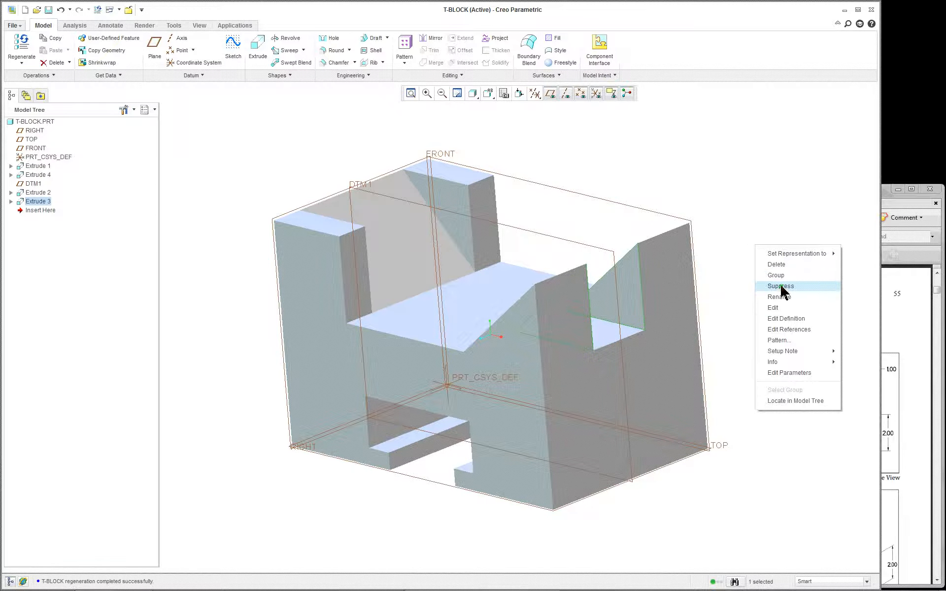
click(789, 319)
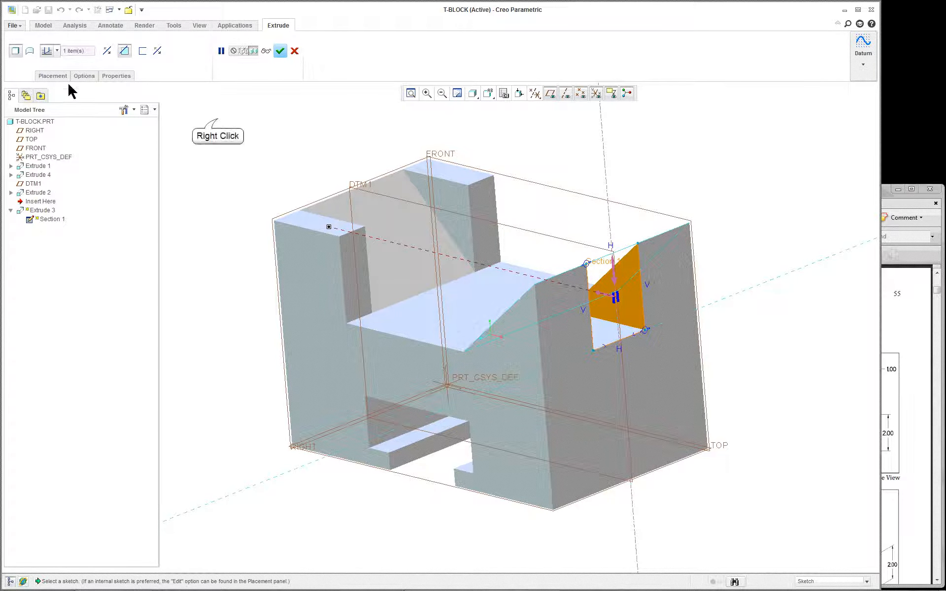
right_click(219, 123)
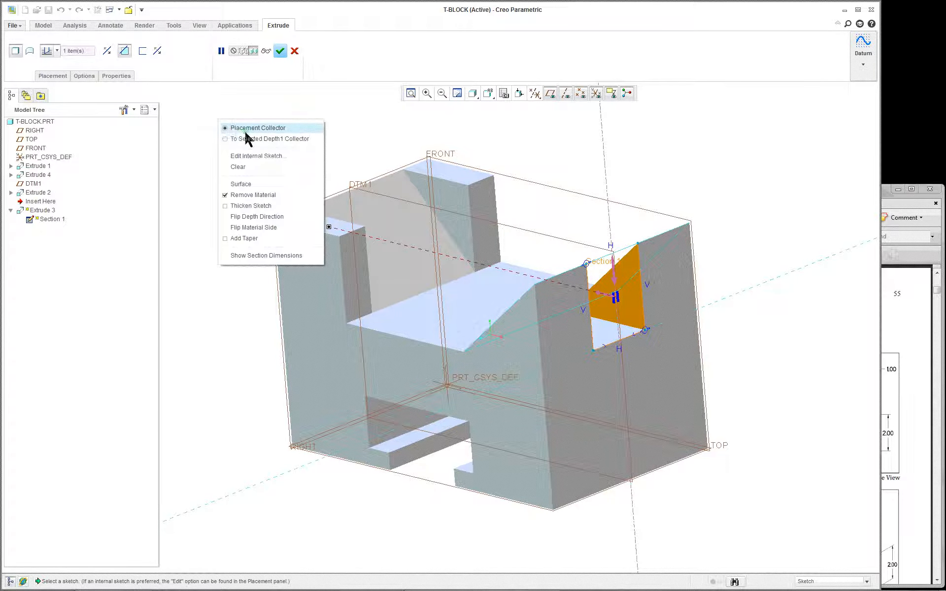
click(260, 156)
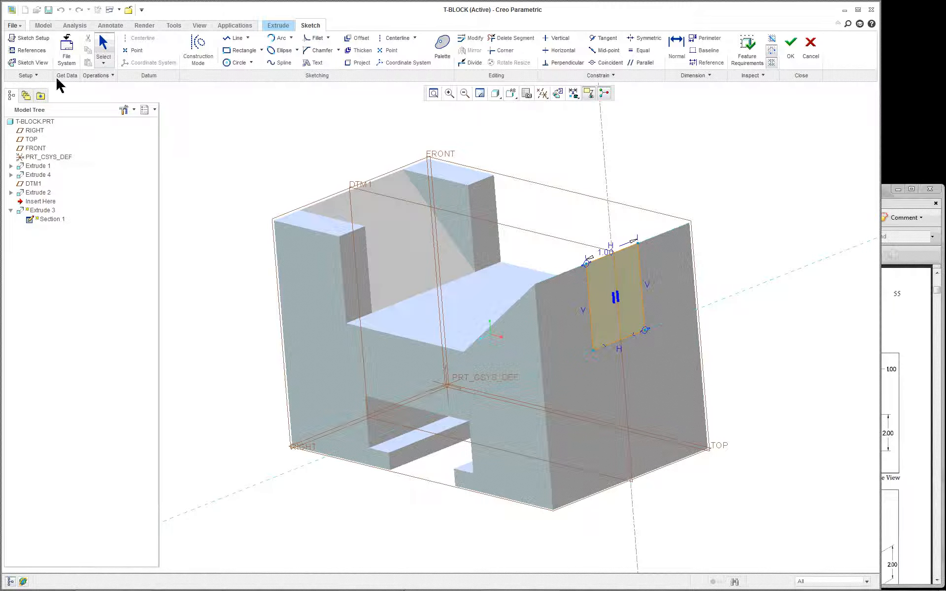
click(28, 63)
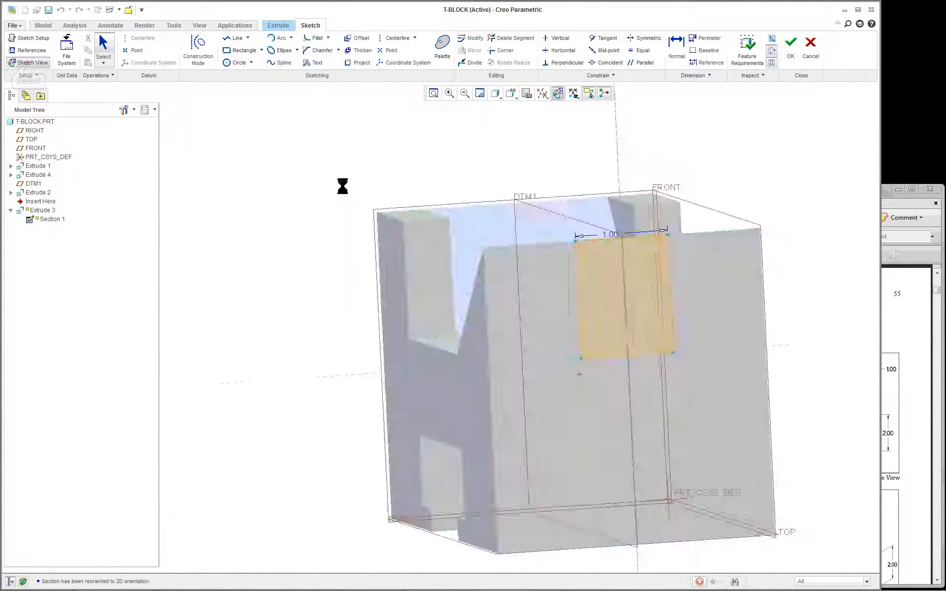
Reposition the rectangle's 1.00 width dimension clear above the top edge of the block.
scroll(836, 316, down, 1)
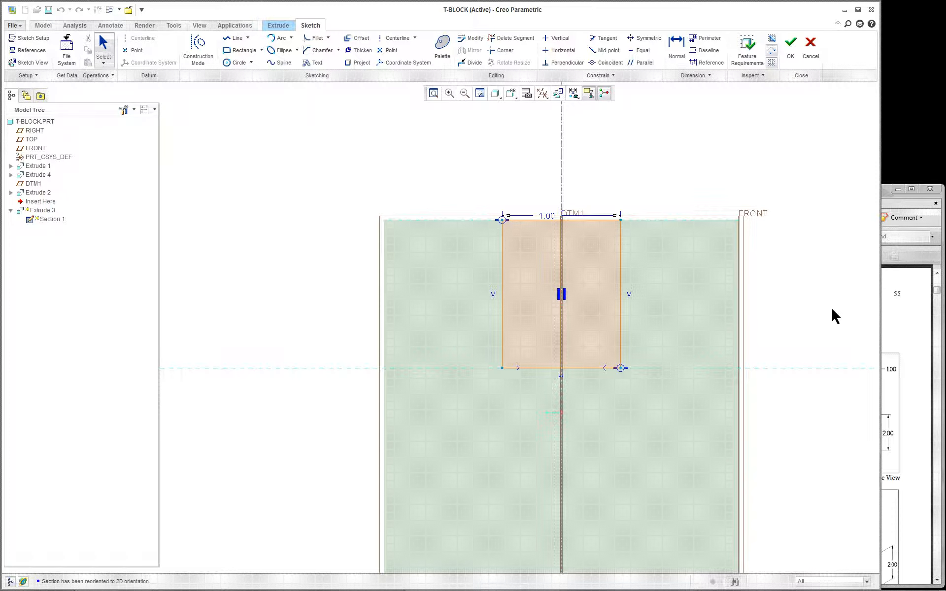
scroll(837, 315, down, 1)
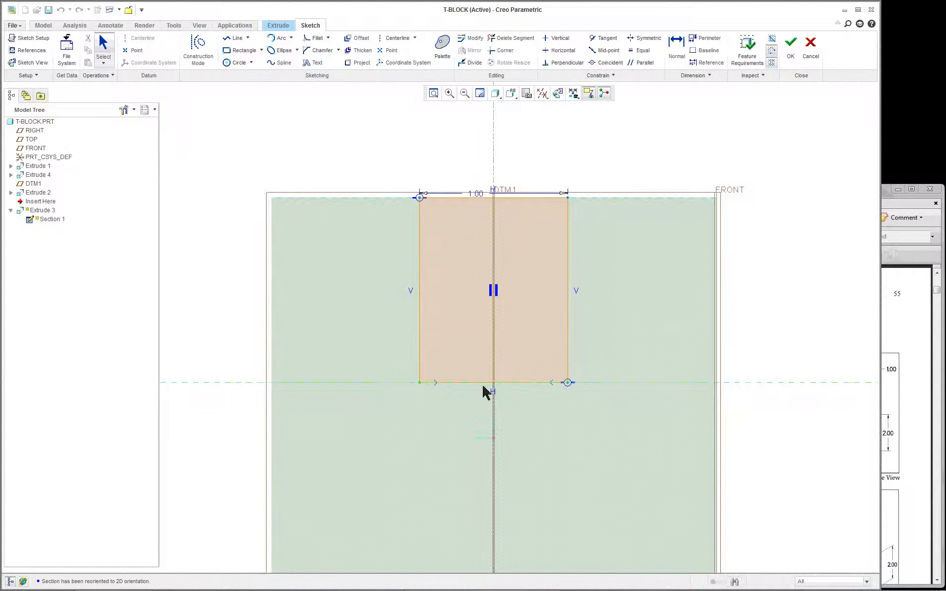
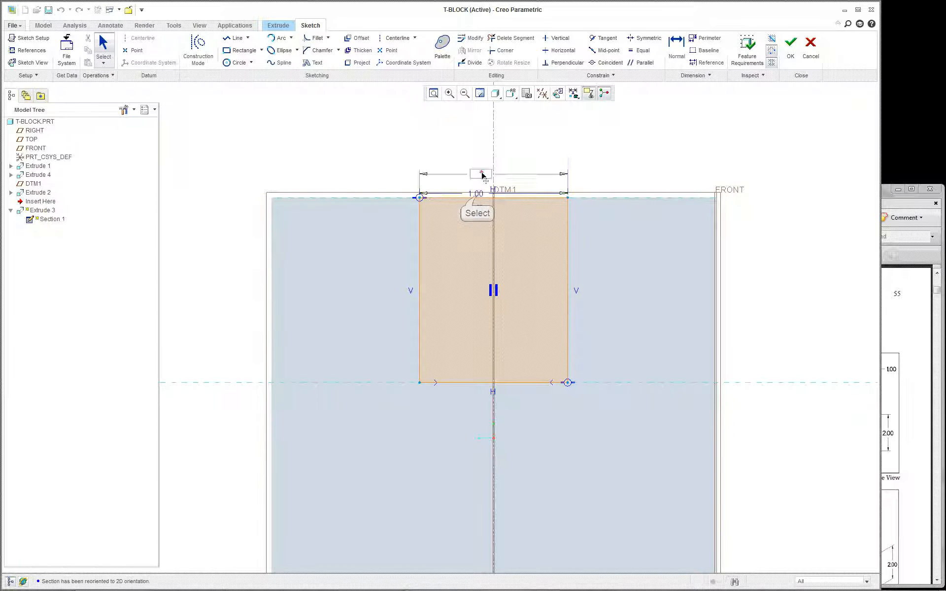
middle_click(486, 158)
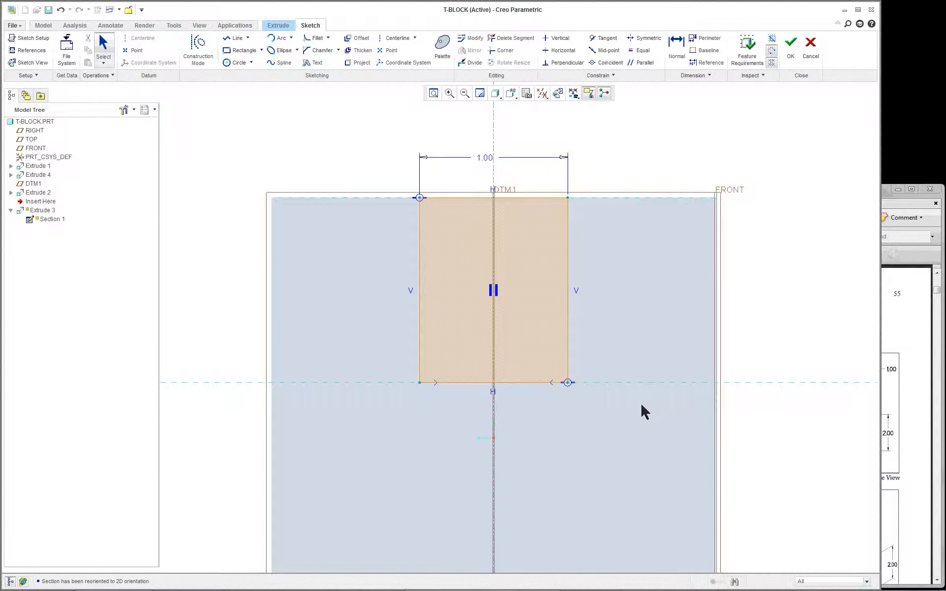
Open the Extrude 3 sketch's references and examine which block edge and surface they use, turning the model in 3D.
scroll(640, 413, down, 2)
middle_drag(640, 413, 660, 407)
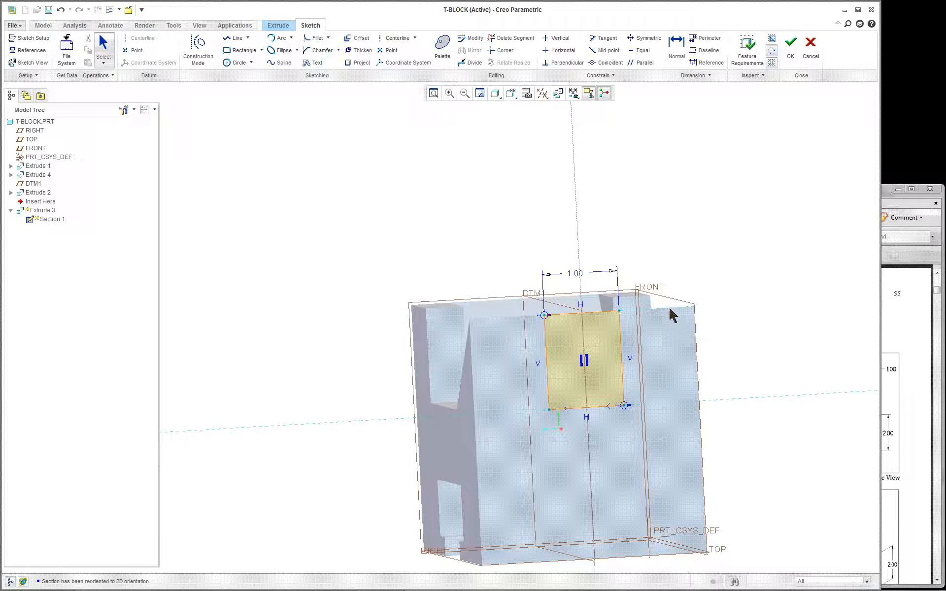
right_click(737, 325)
click(758, 345)
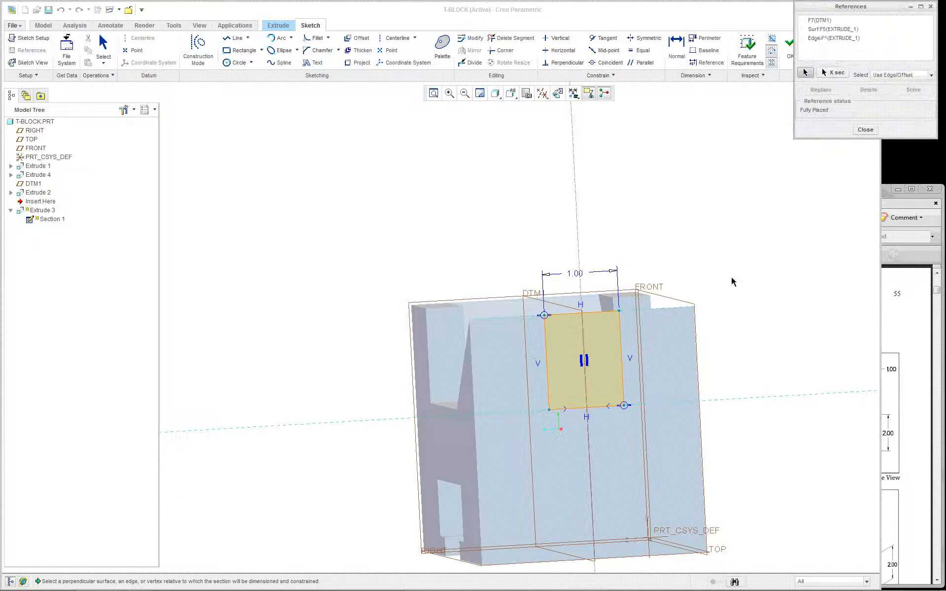
click(822, 38)
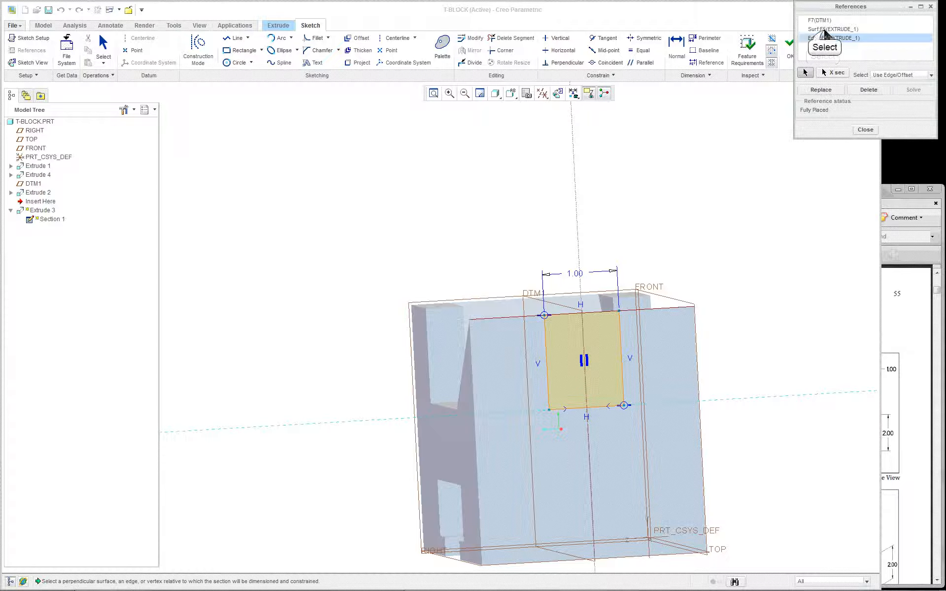
click(828, 29)
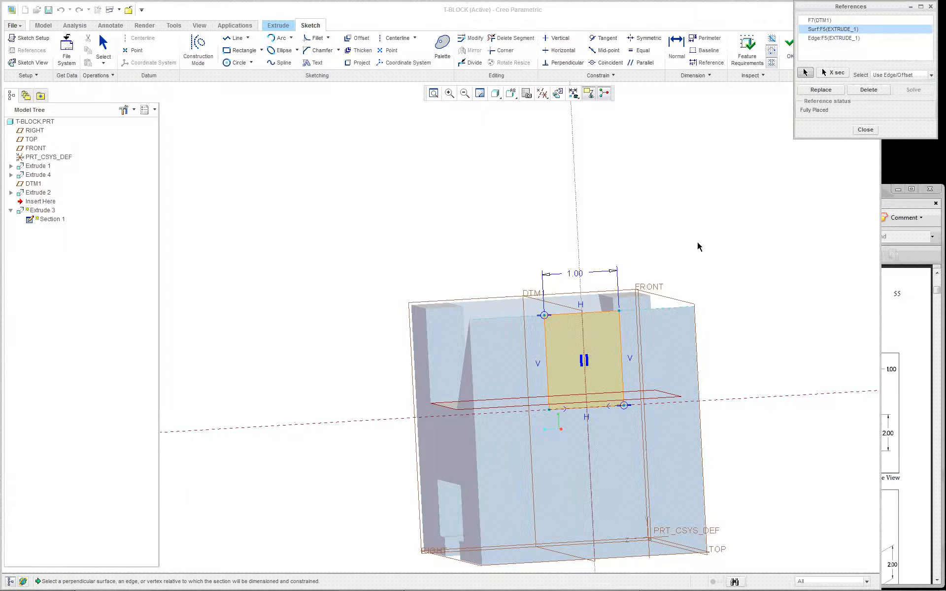
middle_drag(699, 244, 743, 247)
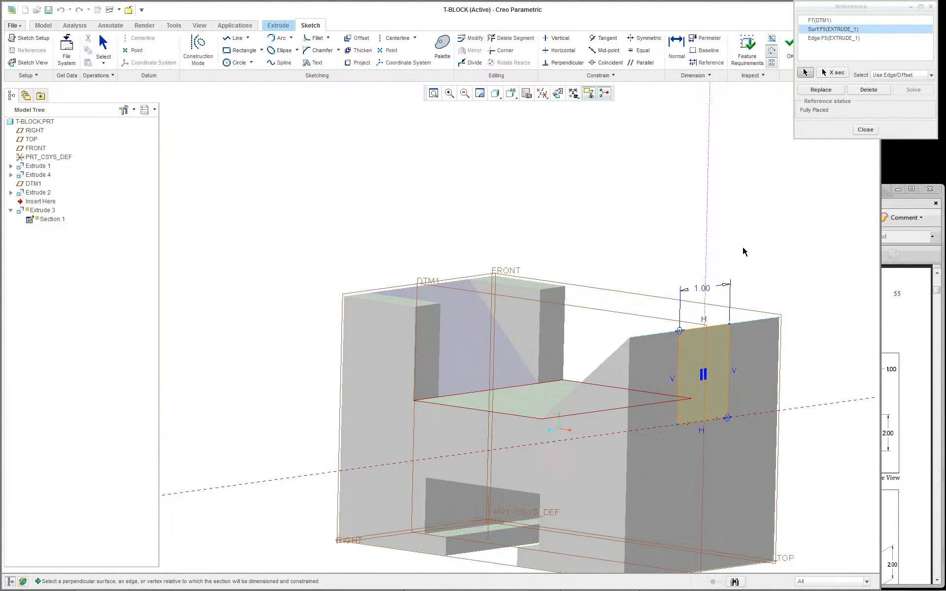
scroll(744, 251, up, 5)
scroll(774, 226, down, 4)
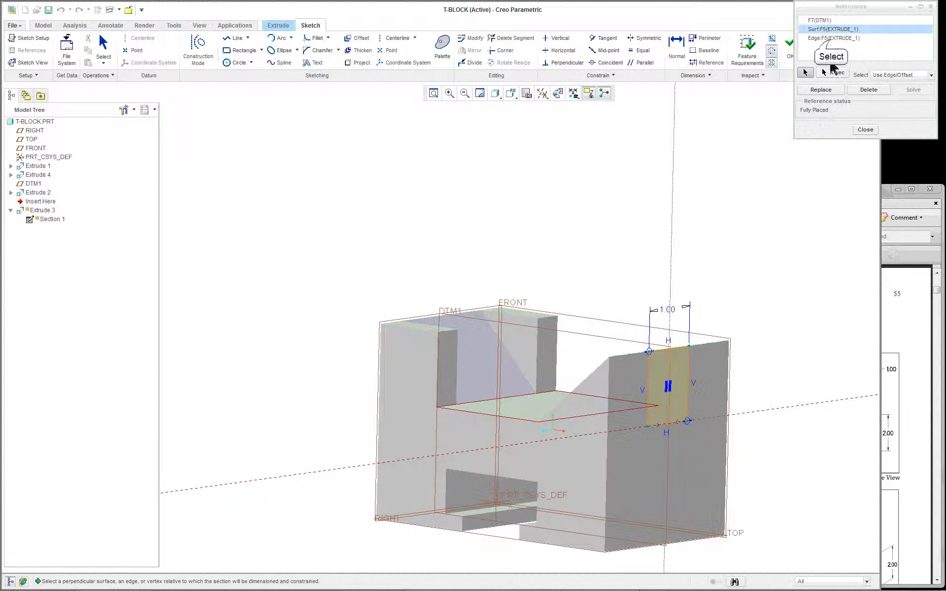
click(831, 39)
scroll(744, 333, up, 1)
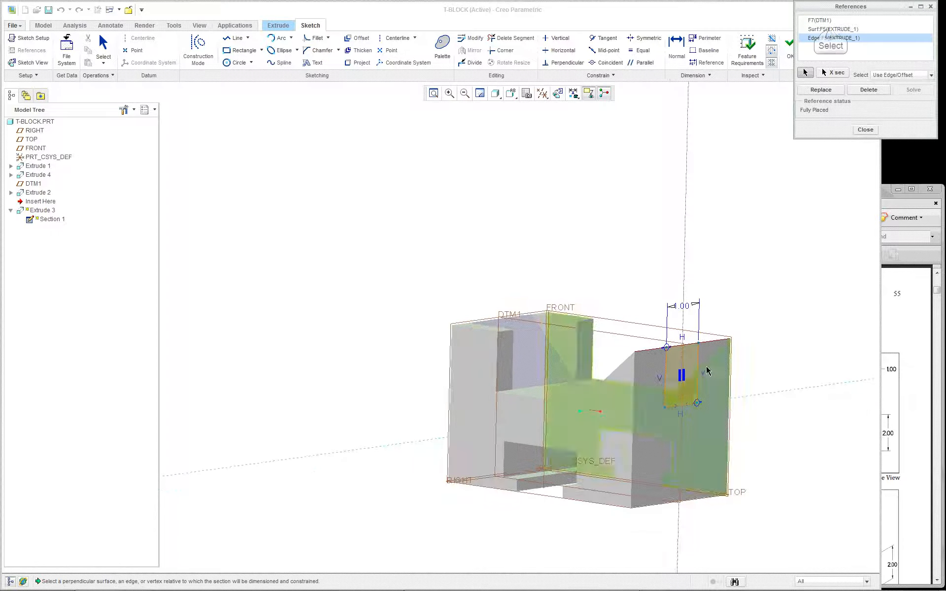
click(831, 29)
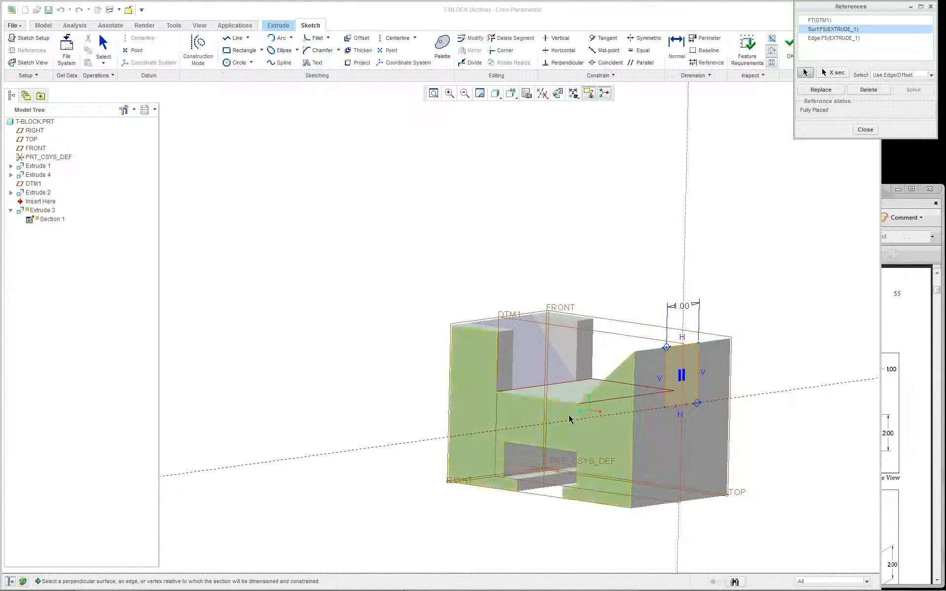
scroll(728, 417, down, 3)
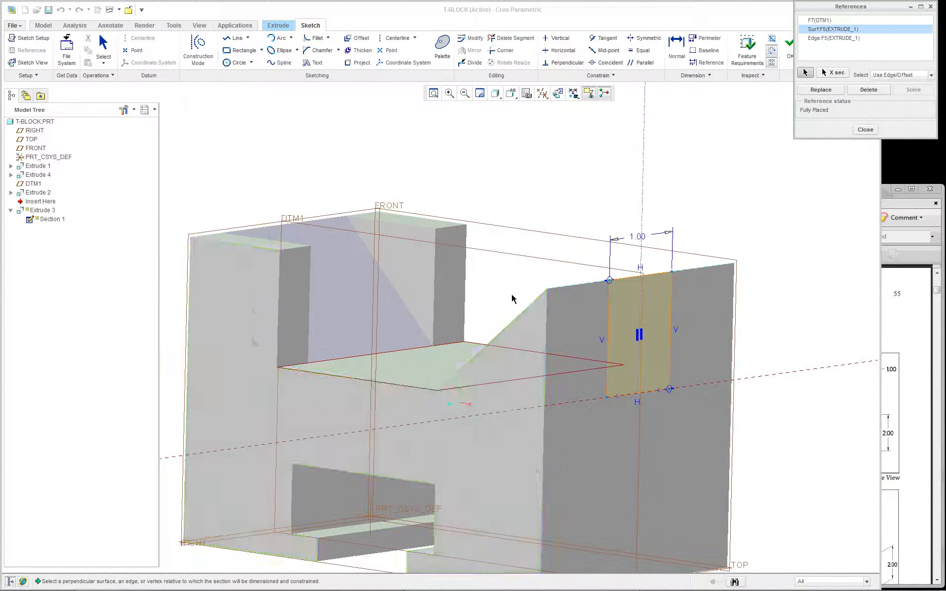
middle_drag(458, 401, 462, 352)
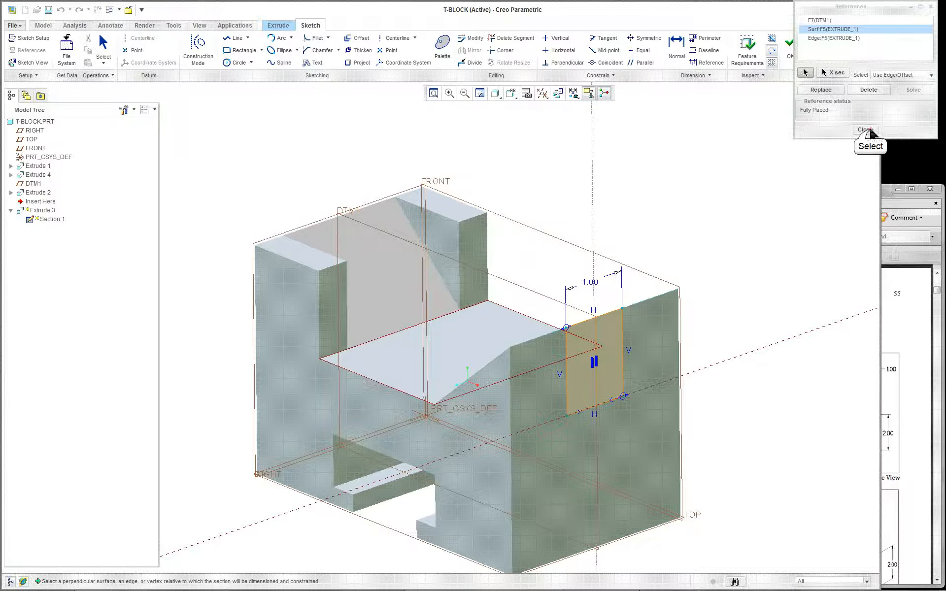
click(869, 131)
click(868, 130)
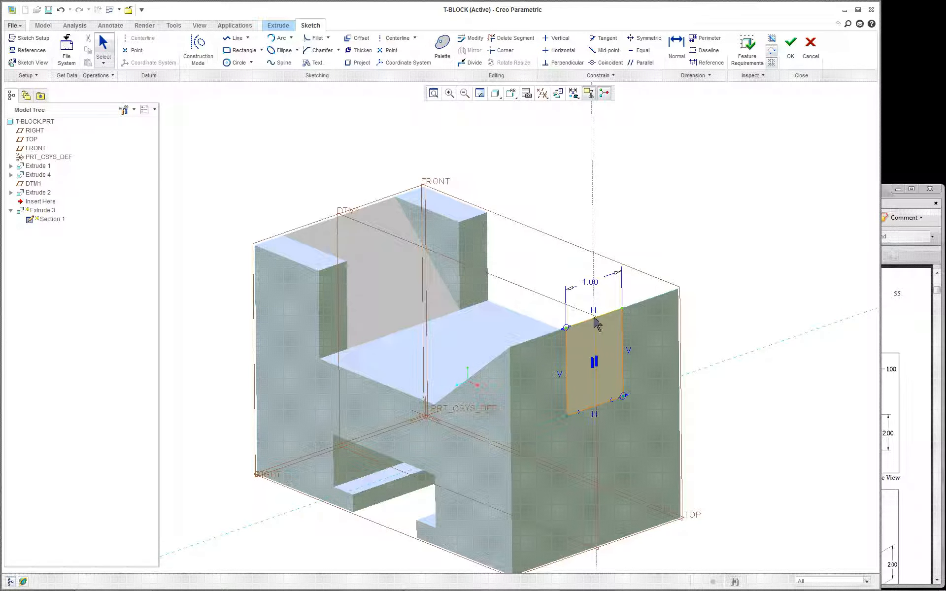
Quit the Extrude 3 sketch without saving changes and complete the feature redefinition.
click(810, 46)
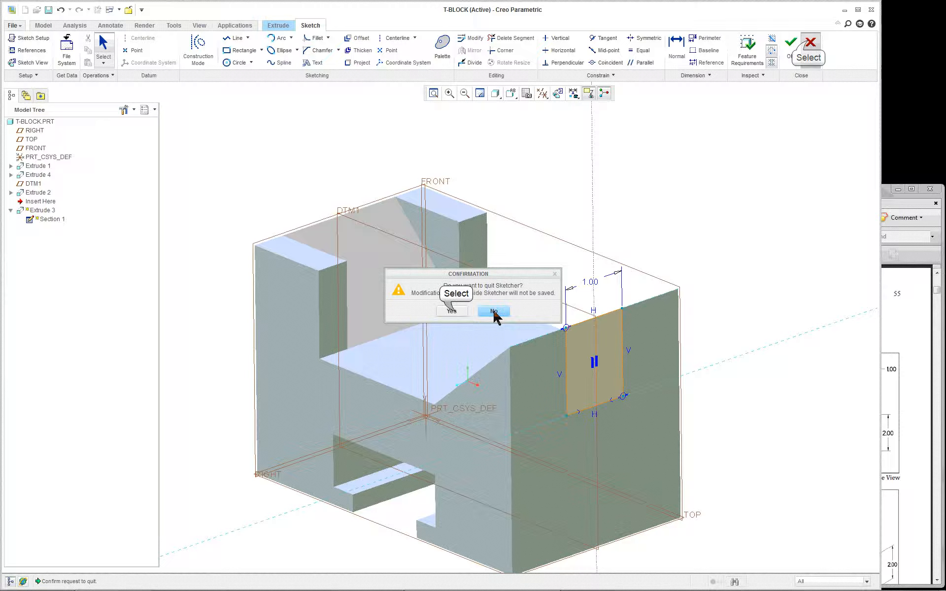
click(452, 312)
middle_click(665, 251)
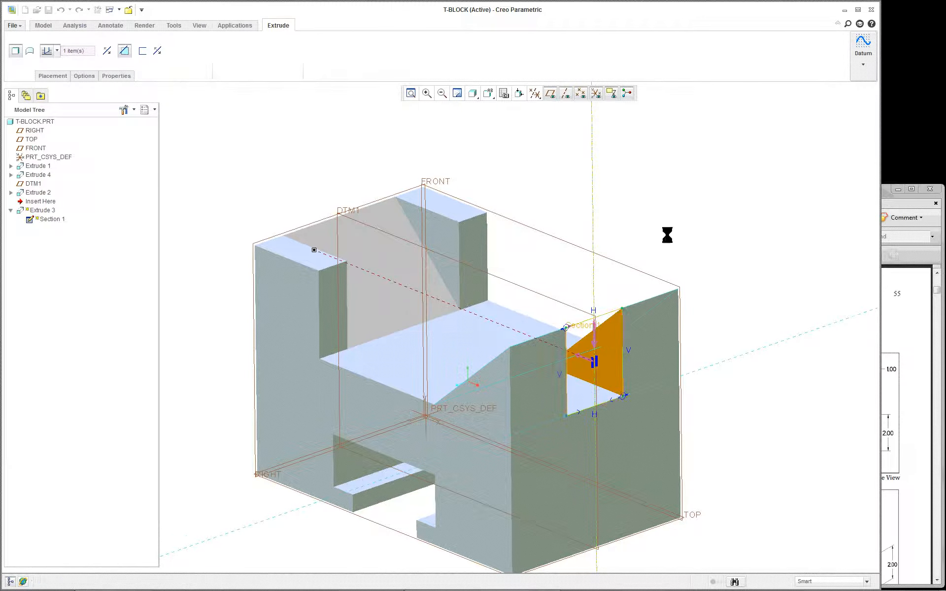
click(191, 298)
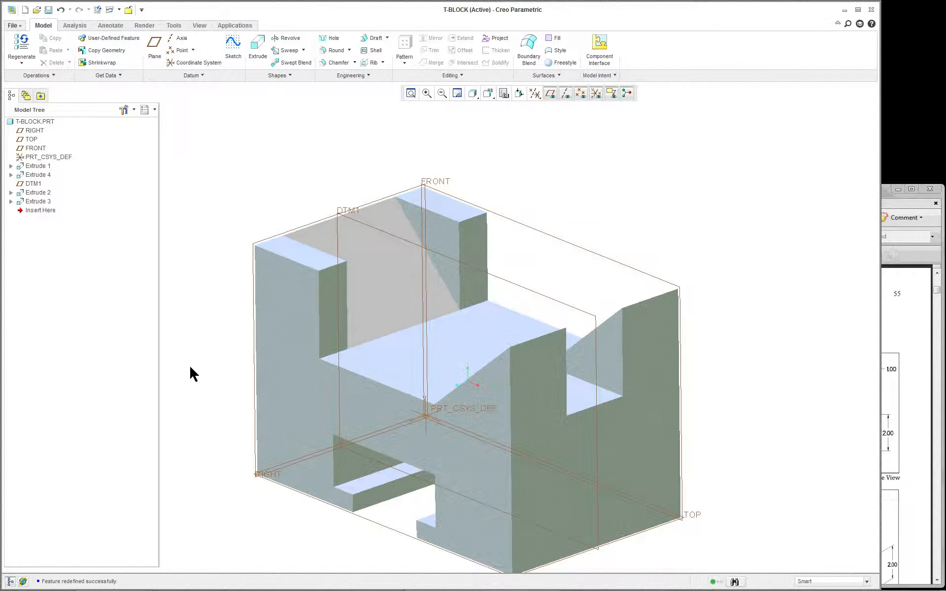
Switch to the project PDF in Adobe Acrobat and examine the ECO instructions and the Figure T-Block 9 ECO dimensions.
click(381, 284)
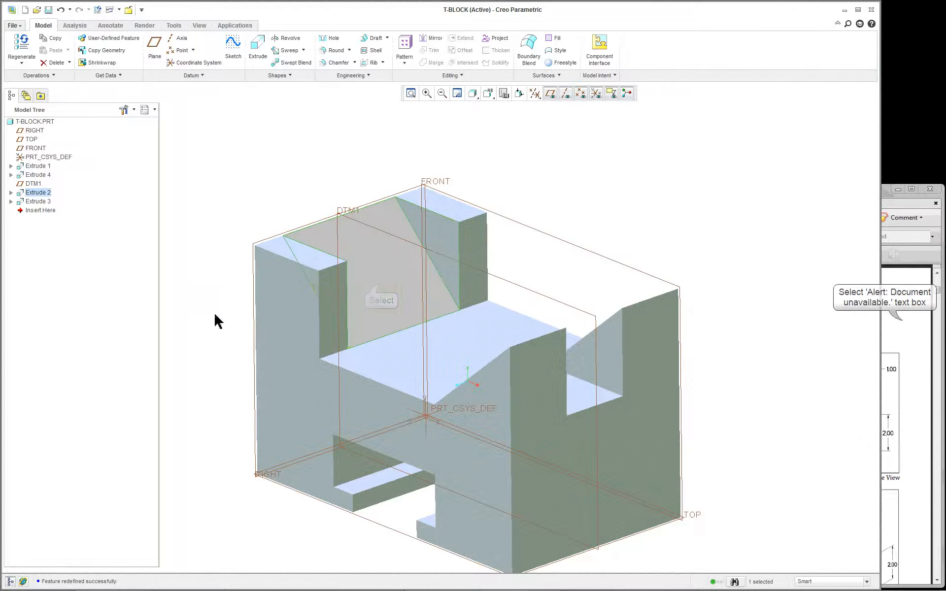
click(886, 345)
scroll(760, 358, down, 3)
scroll(760, 357, down, 8)
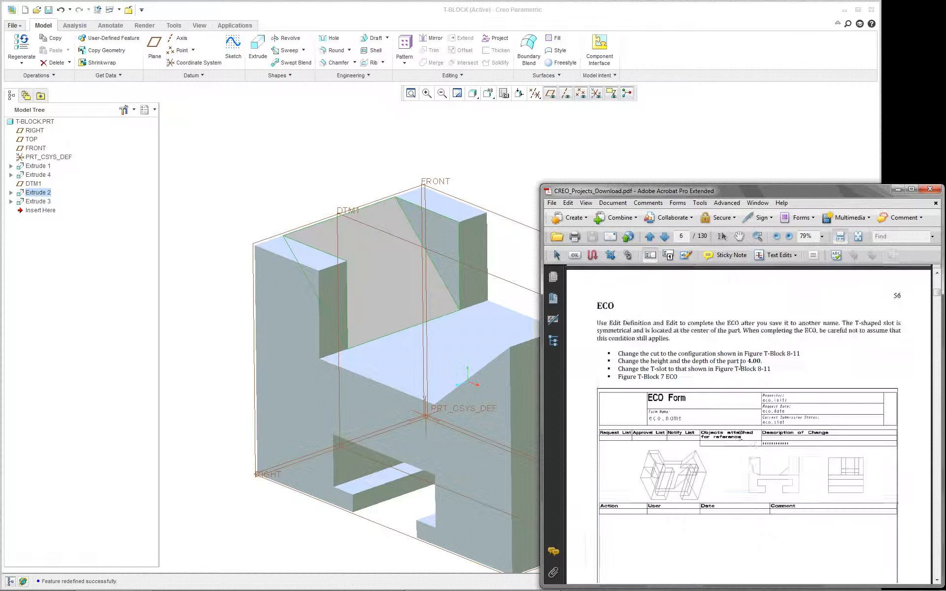
scroll(741, 364, up, 1)
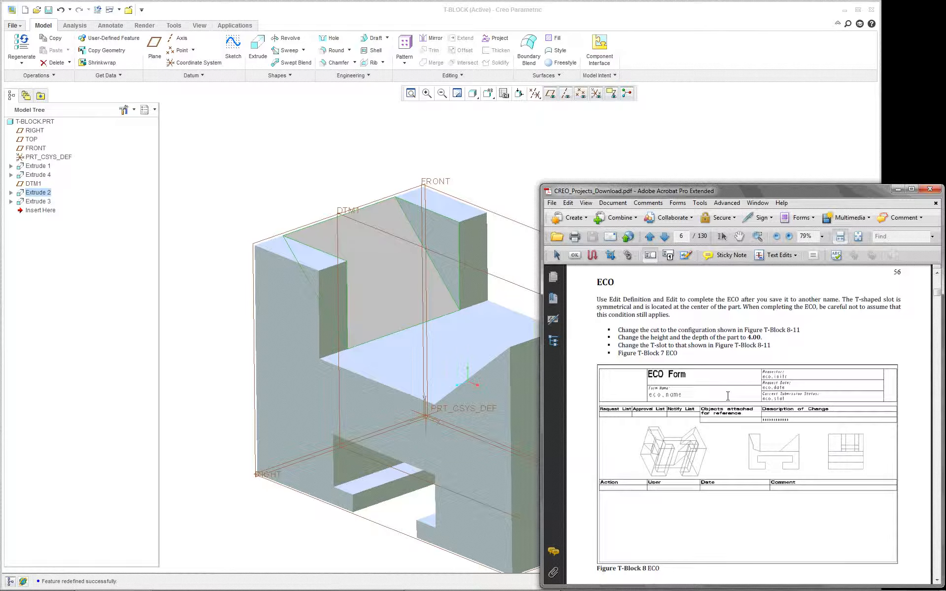
scroll(728, 395, down, 15)
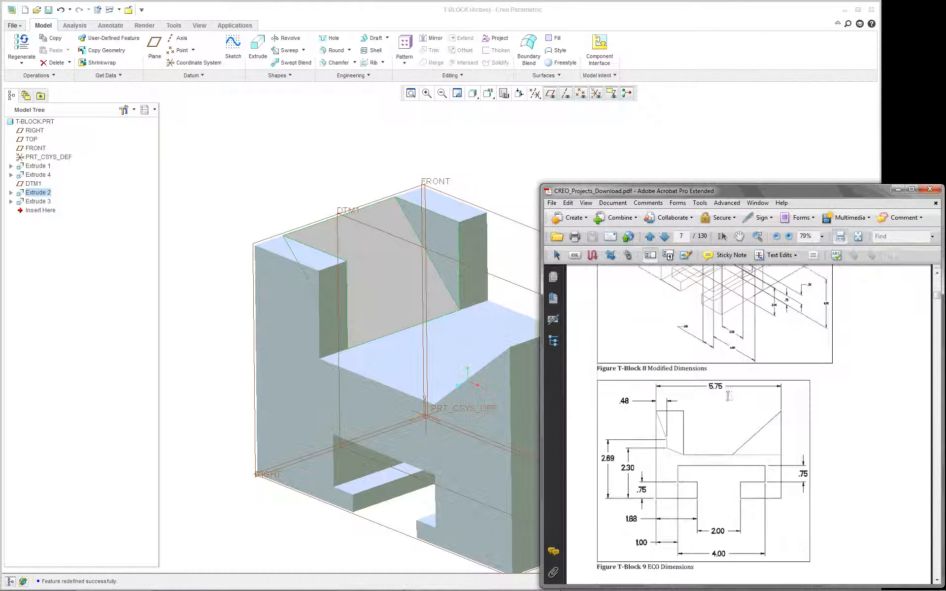
scroll(728, 395, down, 2)
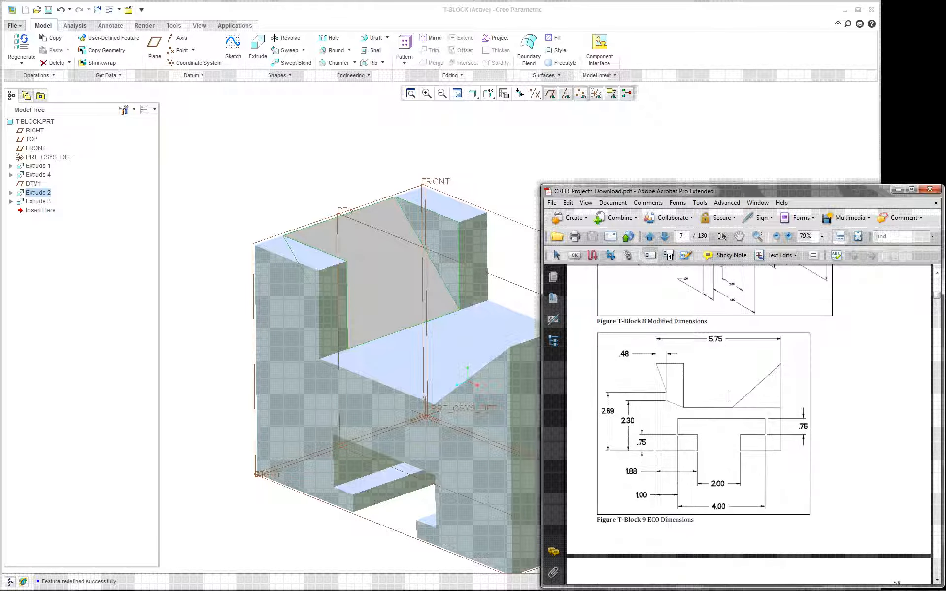
click(501, 162)
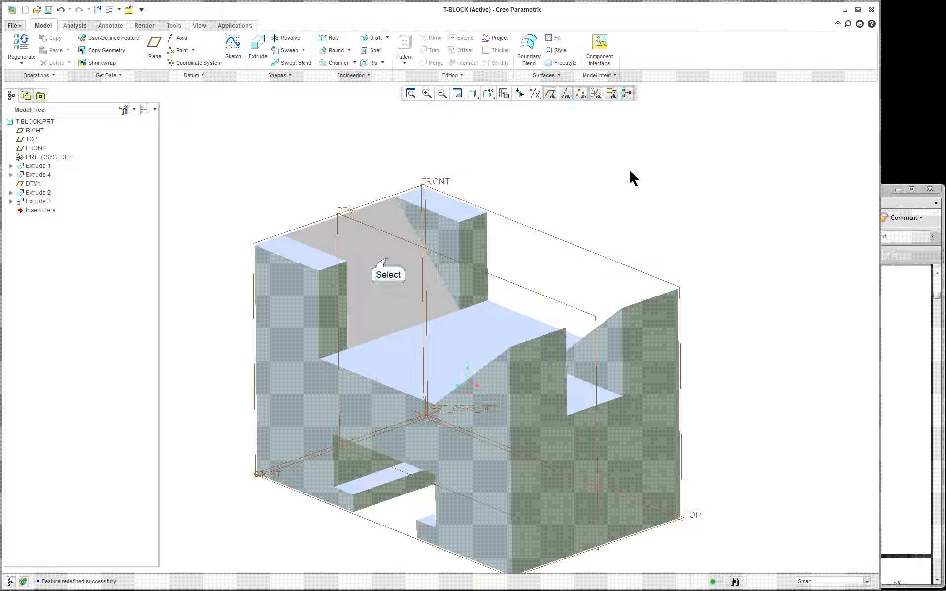
Redefine the Extrude 2 diagonal cut and open its internal sketch oriented flat to the sketch plane.
click(389, 260)
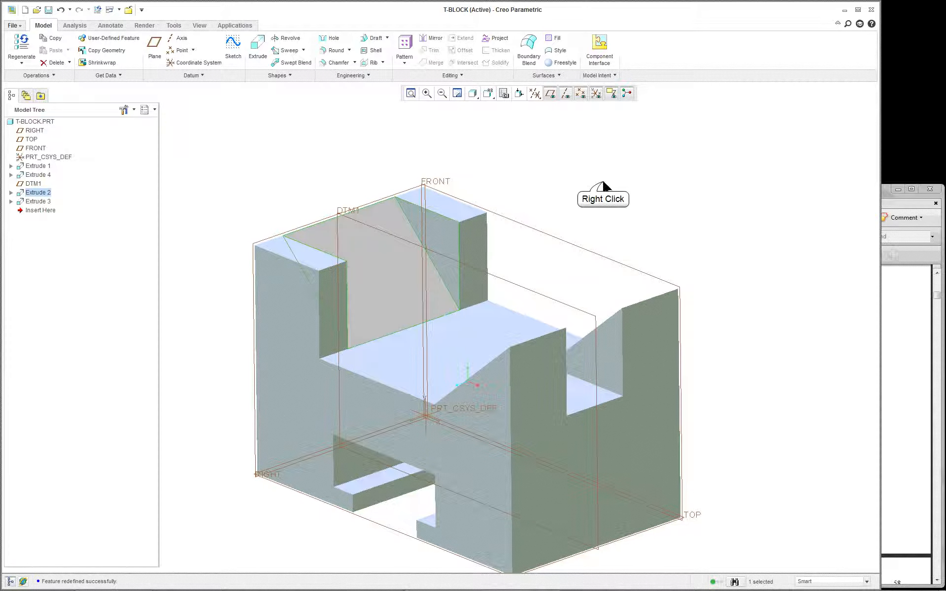
right_click(604, 186)
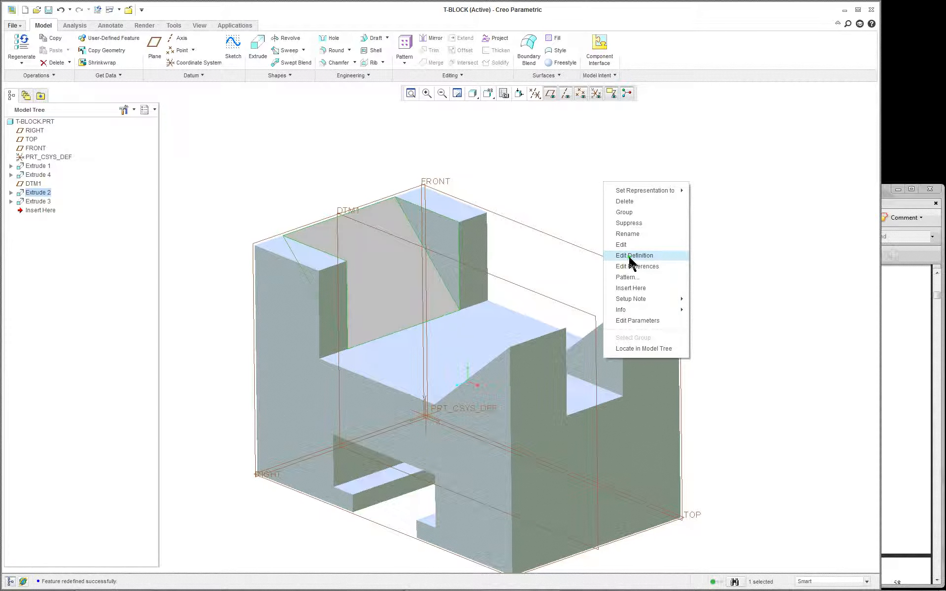
click(633, 256)
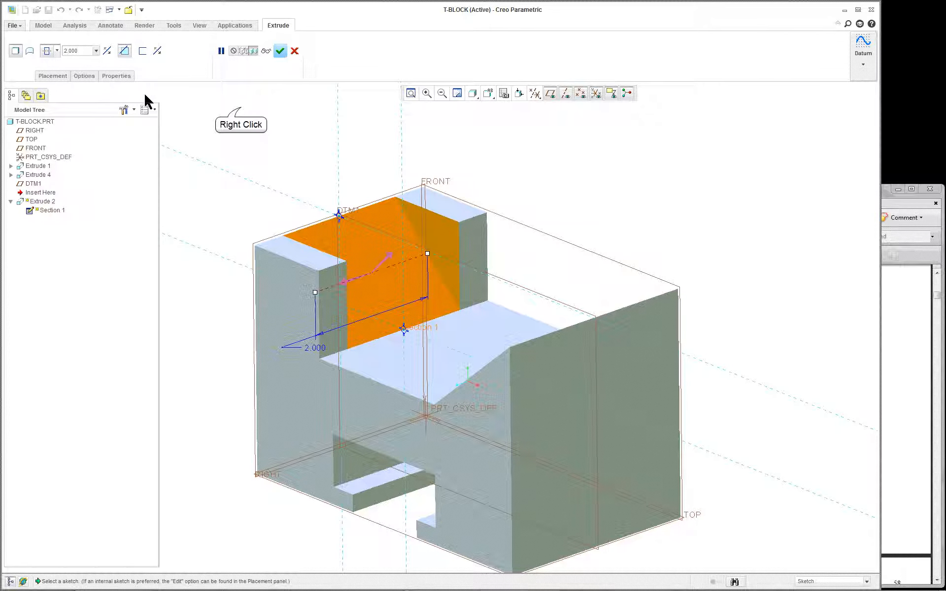
right_click(241, 109)
click(273, 117)
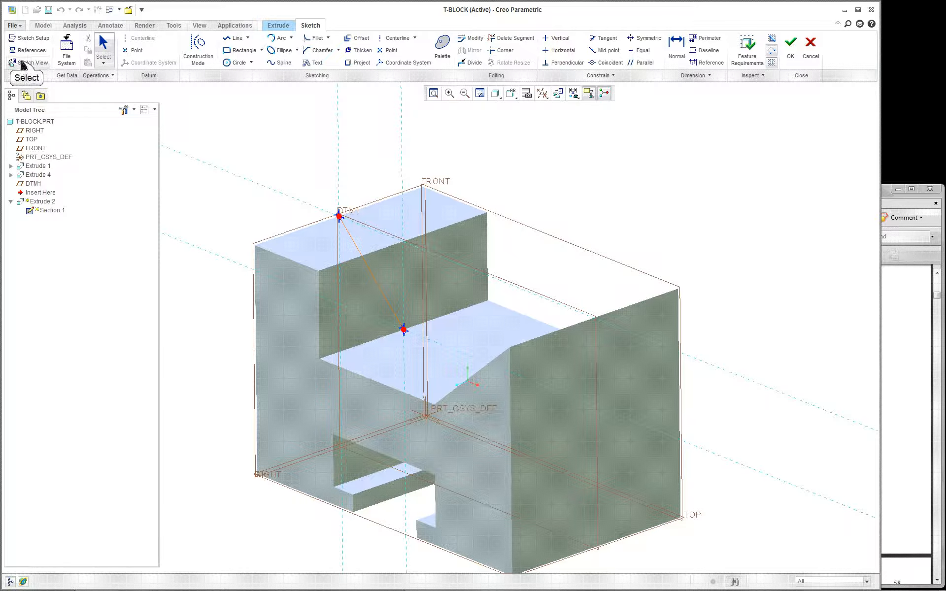
click(22, 63)
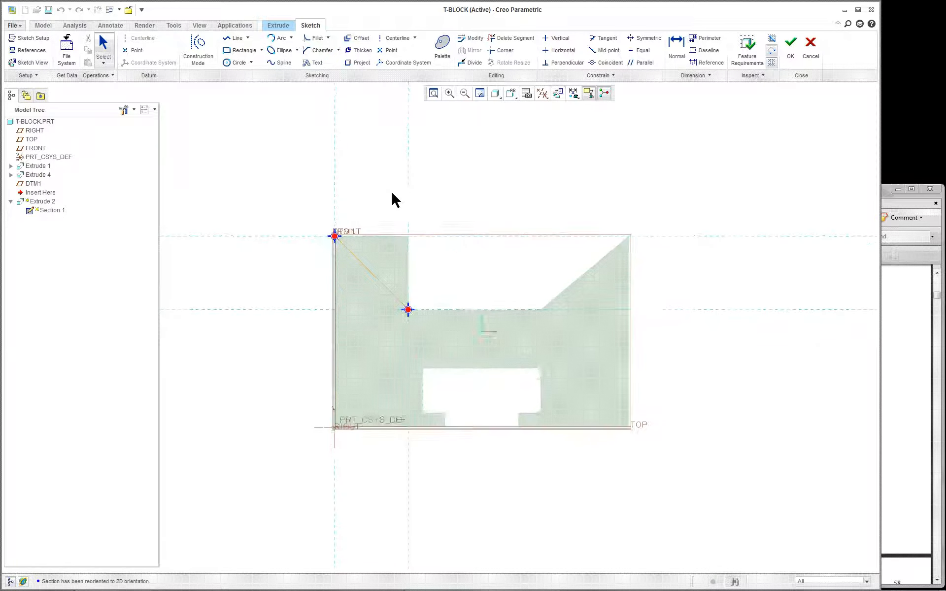
Delete the single diagonal line from the Extrude 2 sketch.
scroll(482, 170, down, 1)
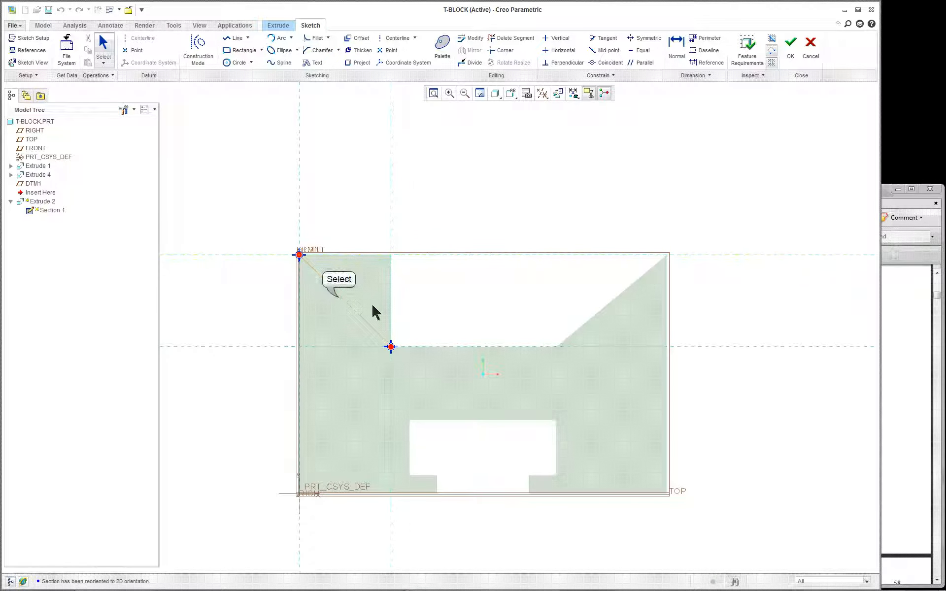
click(342, 299)
right_click(352, 222)
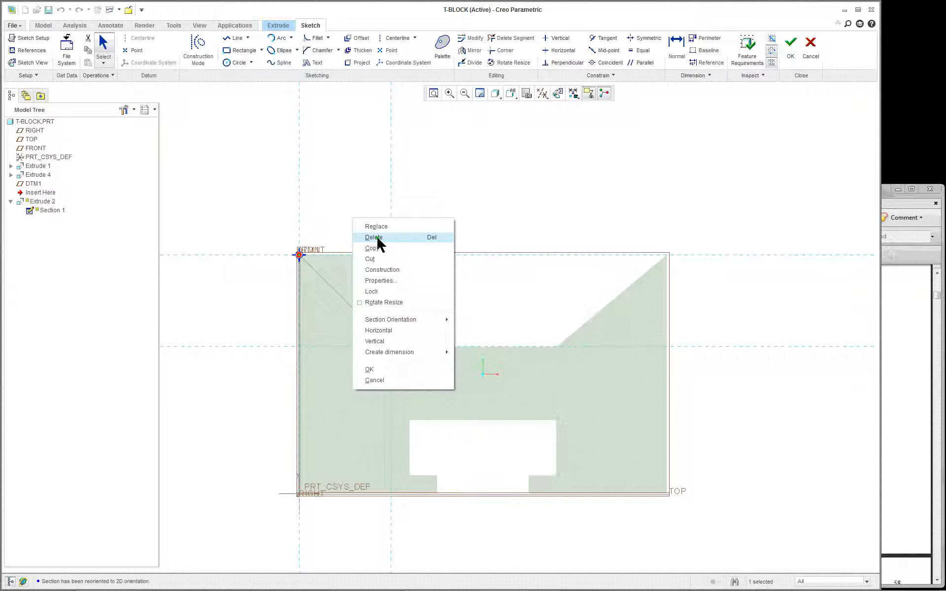
click(377, 237)
Sketch a three-segment line chain from the block's upper-left corner to the step's inner corner, with a vertical middle segment about 0.42 long.
right_click(331, 209)
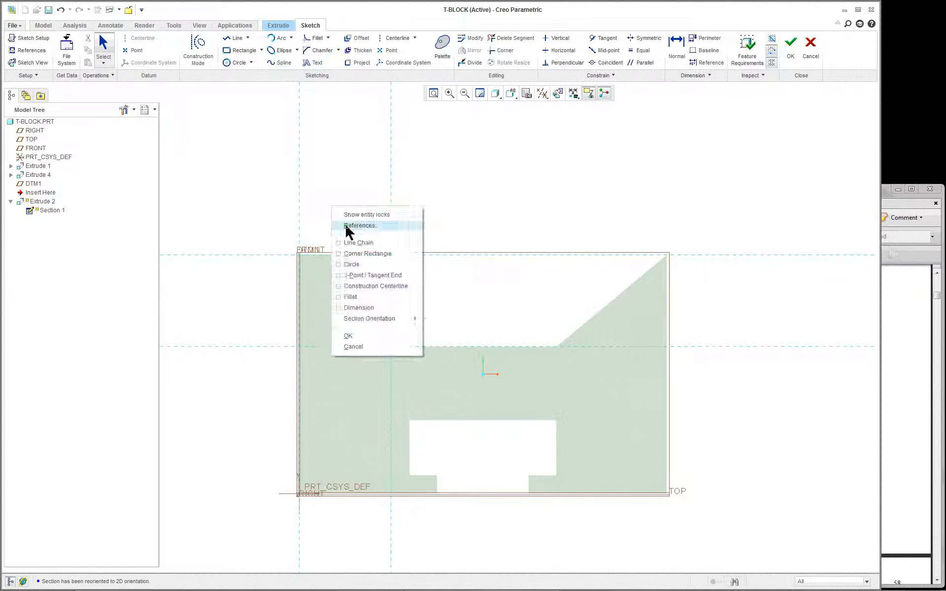
click(351, 226)
click(299, 255)
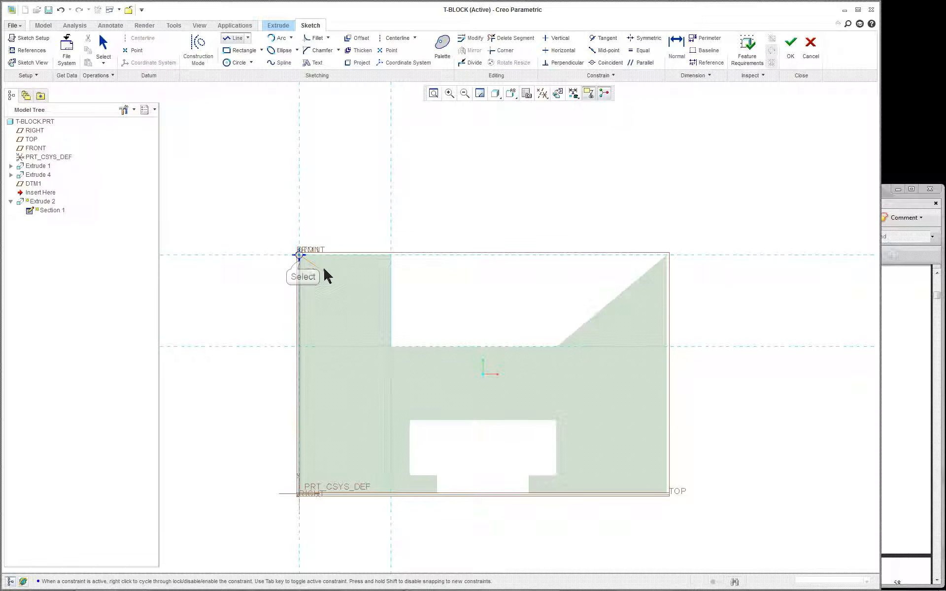
click(346, 289)
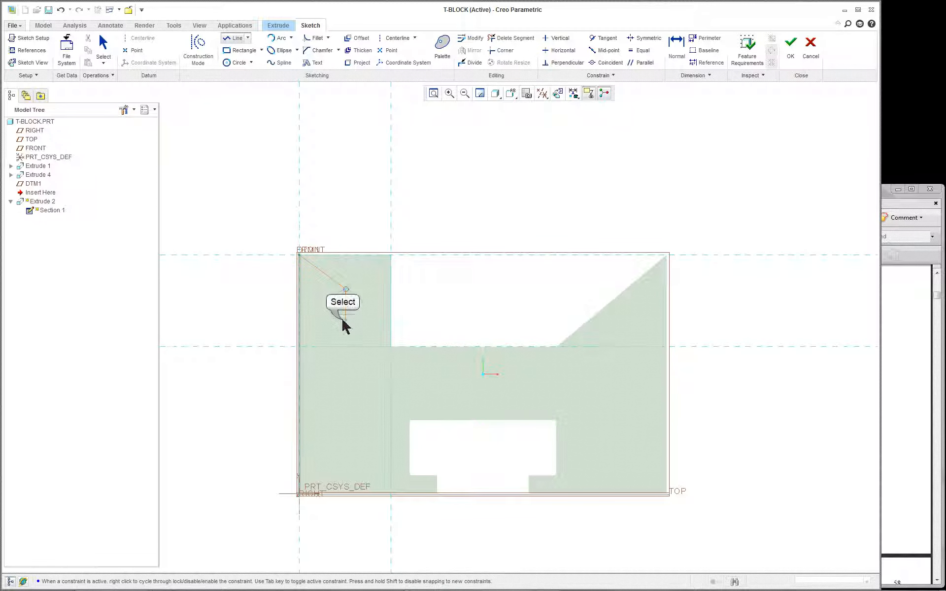
click(346, 321)
click(391, 347)
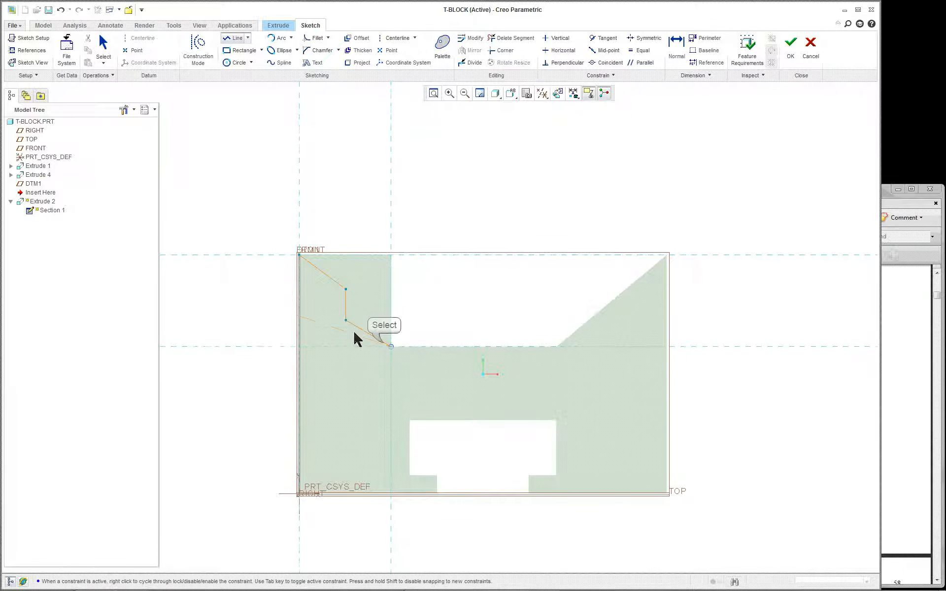
middle_click(260, 306)
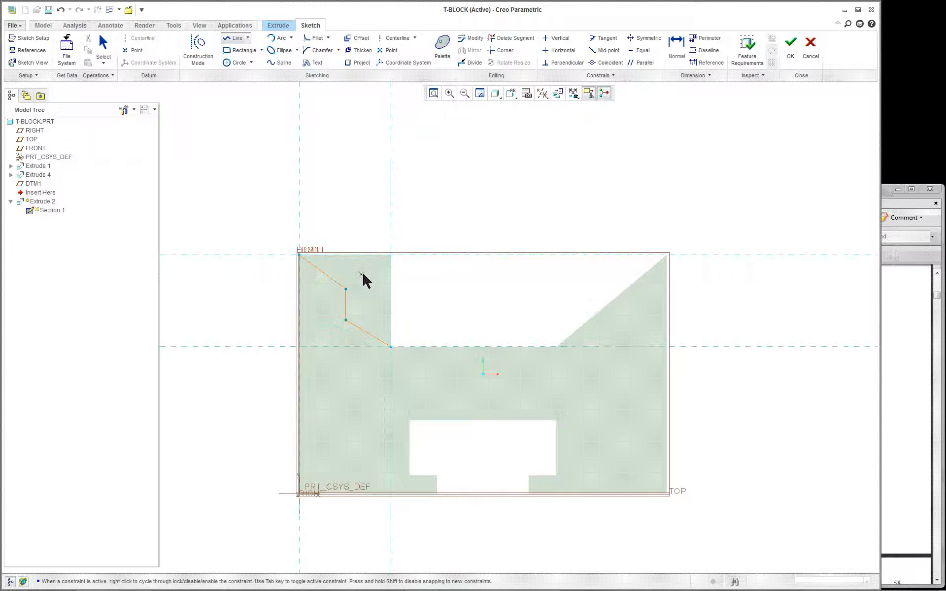
middle_click(409, 286)
Dimension the horizontal distance from the block's left edge to the vertical middle segment of the Extrude 2 profile.
right_click(413, 287)
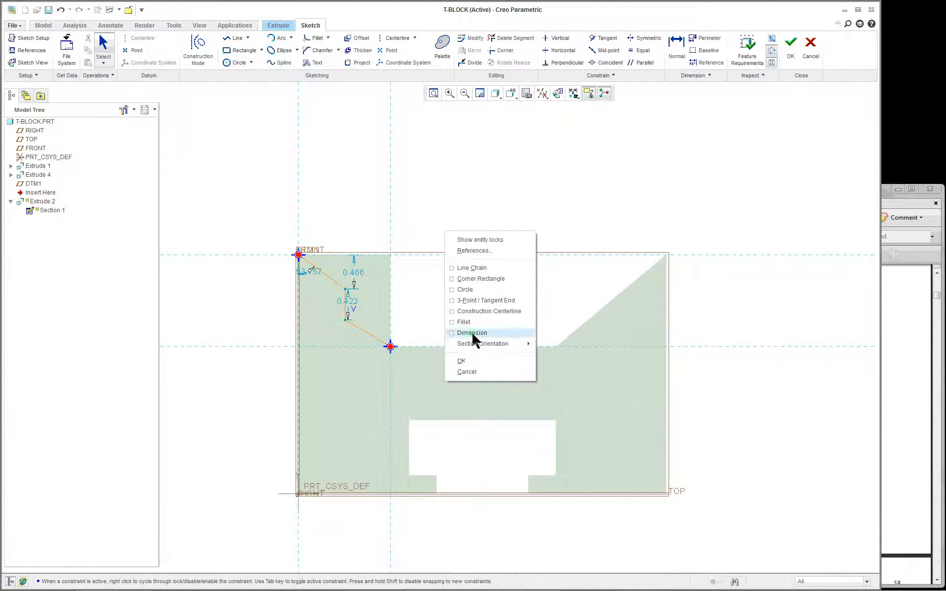
click(473, 334)
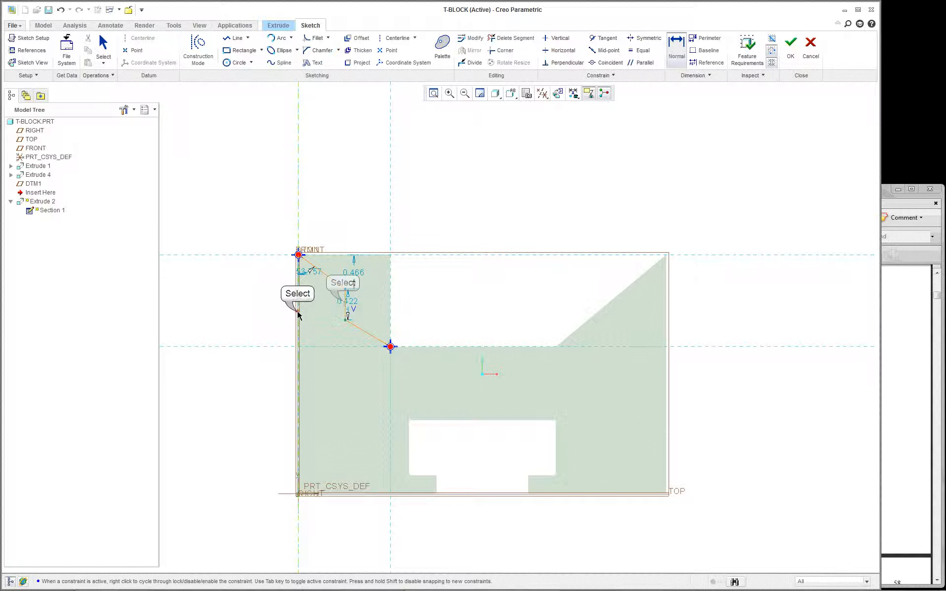
click(338, 307)
scroll(315, 207, down, 1)
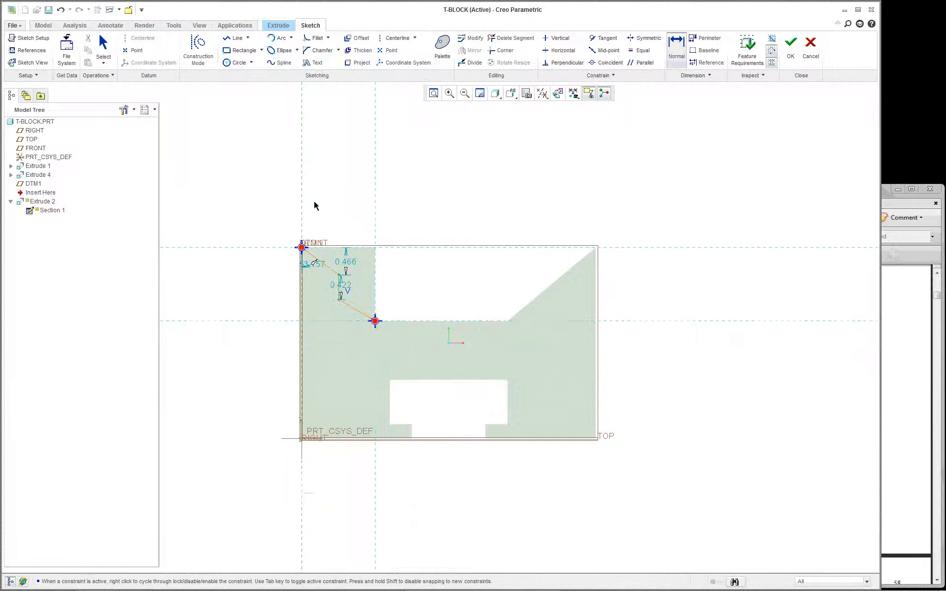
middle_click(342, 199)
scroll(387, 219, up, 3)
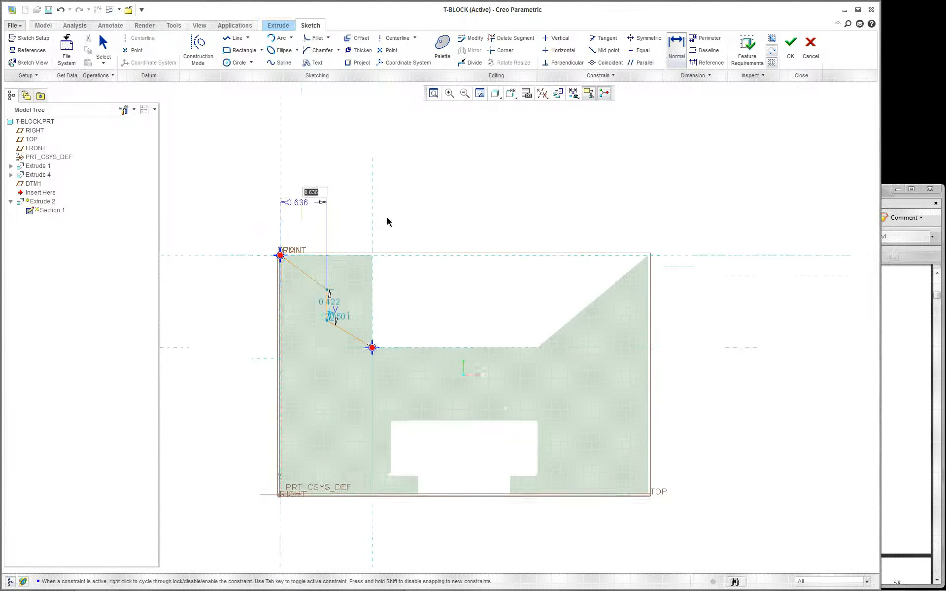
scroll(407, 274, down, 2)
Consult the ECO dimensions in the Adobe Acrobat PDF, and dimension the vertical segment's lower endpoint height from the block's base.
click(909, 290)
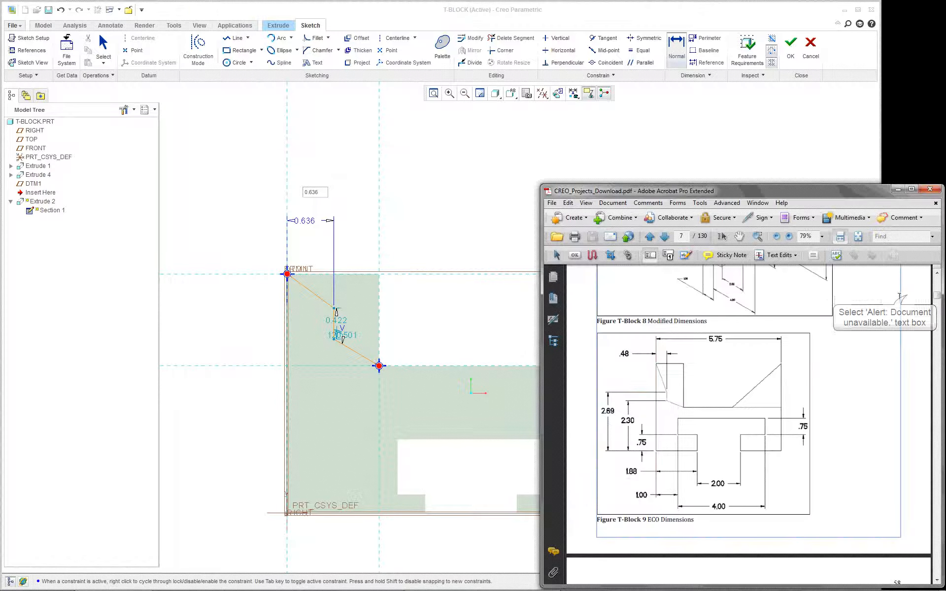
right_click(202, 489)
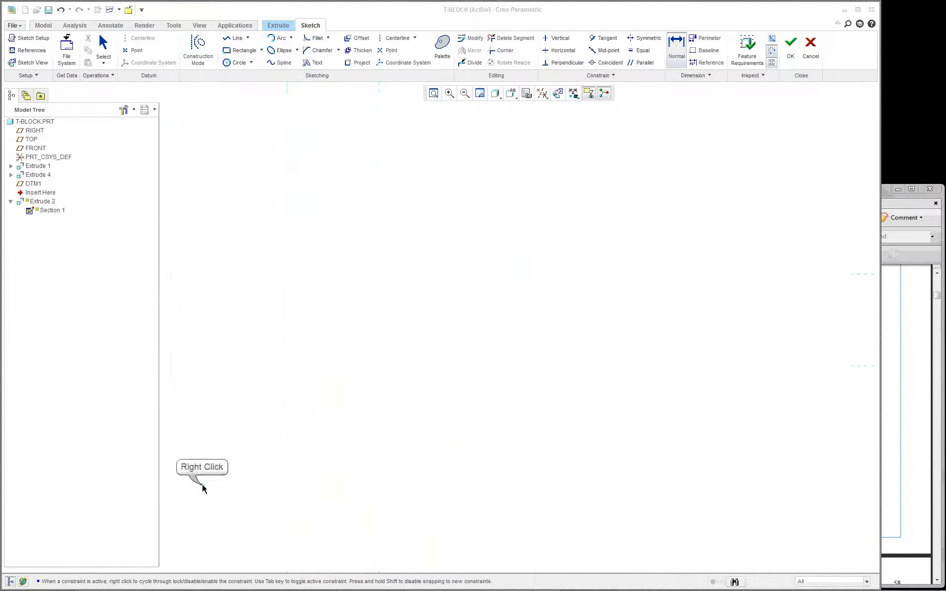
click(272, 535)
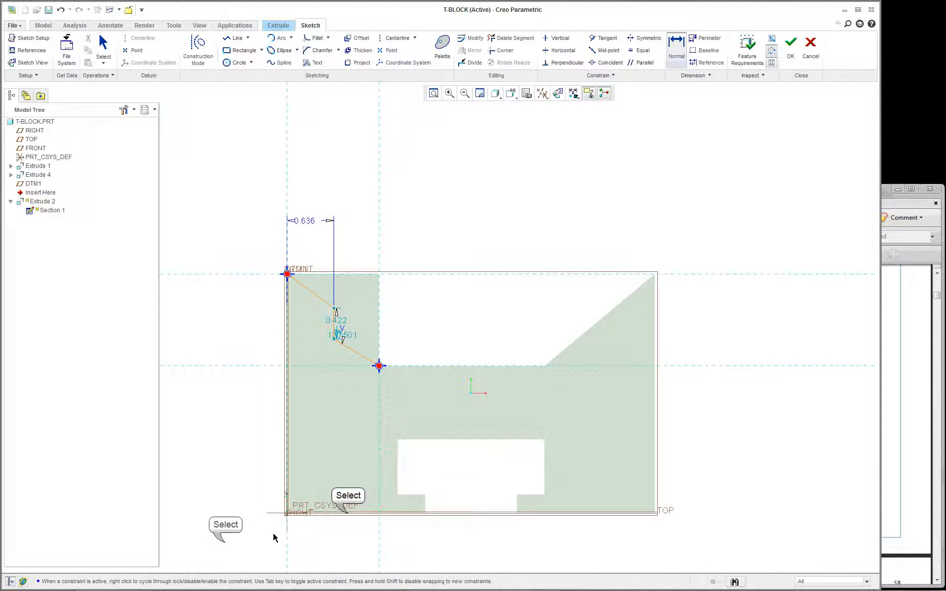
click(348, 513)
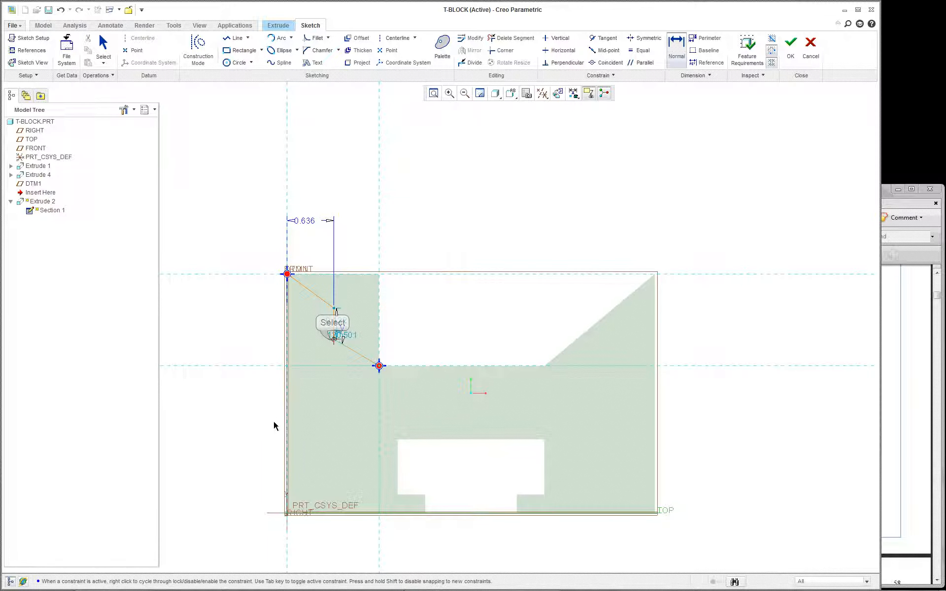
middle_click(252, 437)
scroll(323, 502, down, 1)
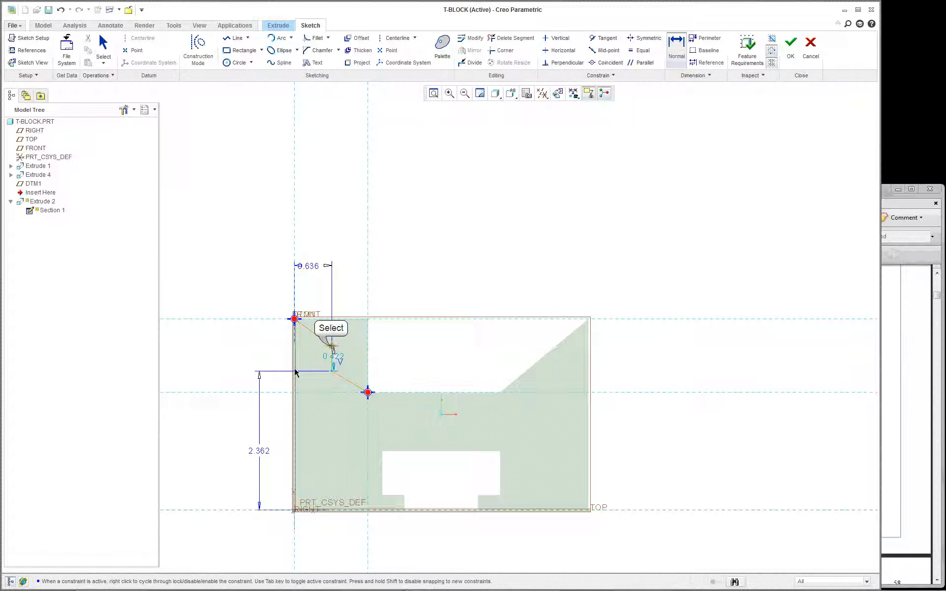
middle_click(223, 415)
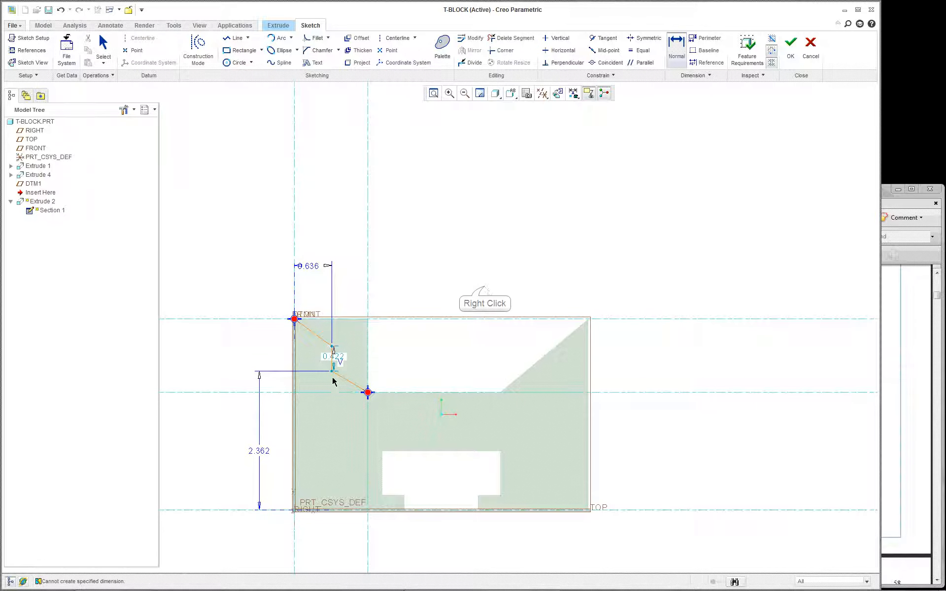
Dimension the height of the vertical segment's upper endpoint from the block's base.
right_click(485, 290)
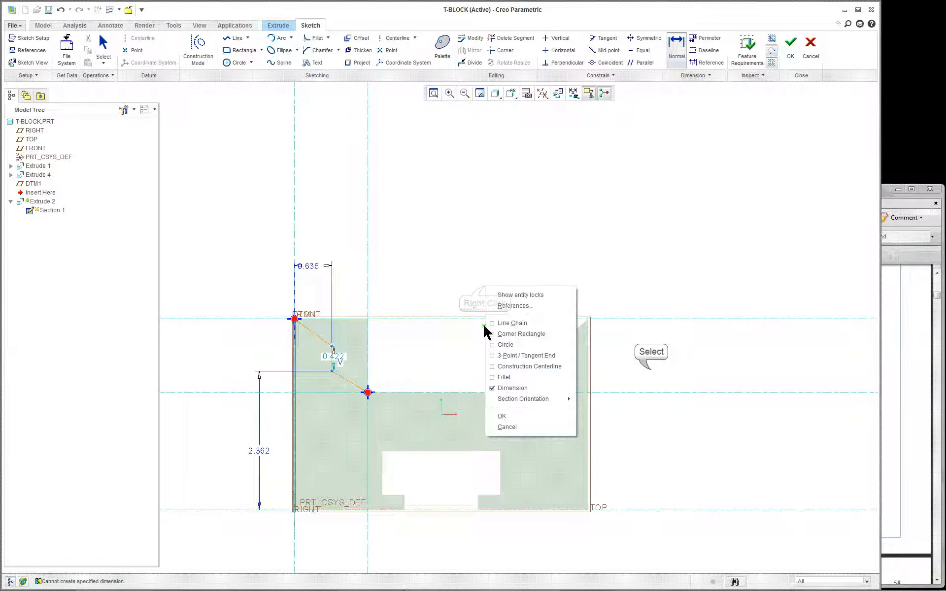
click(570, 388)
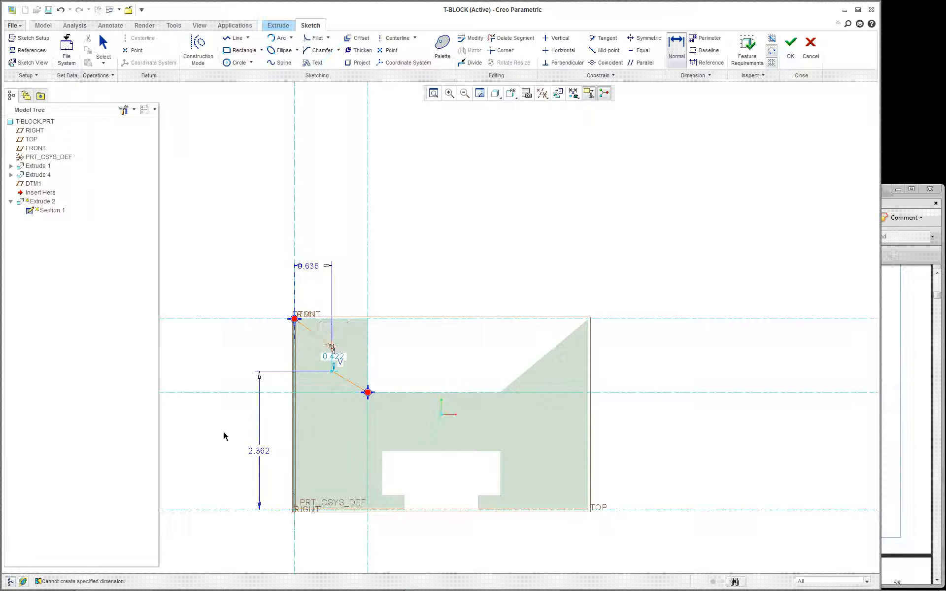
middle_click(210, 413)
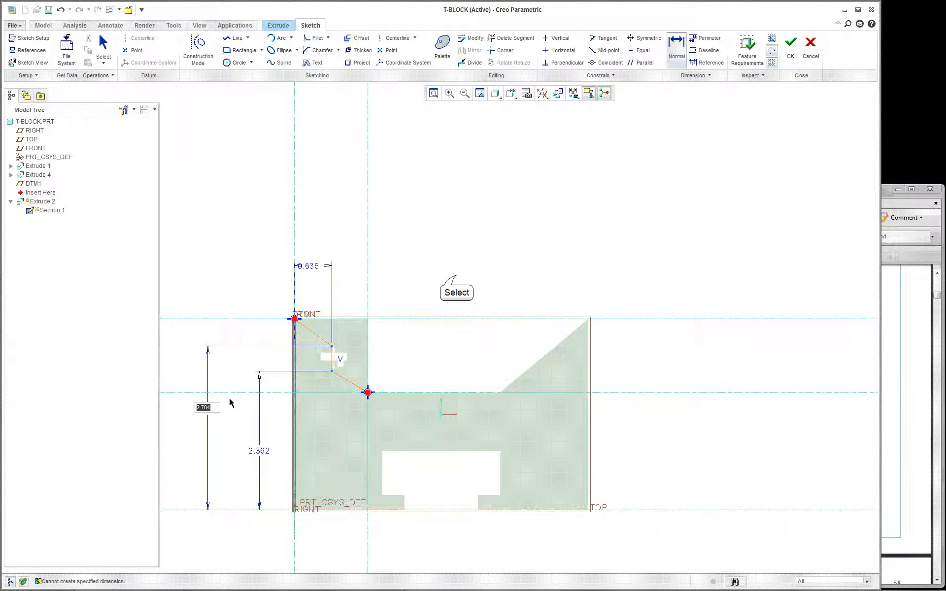
middle_click(456, 280)
scroll(454, 282, down, 2)
scroll(455, 288, up, 1)
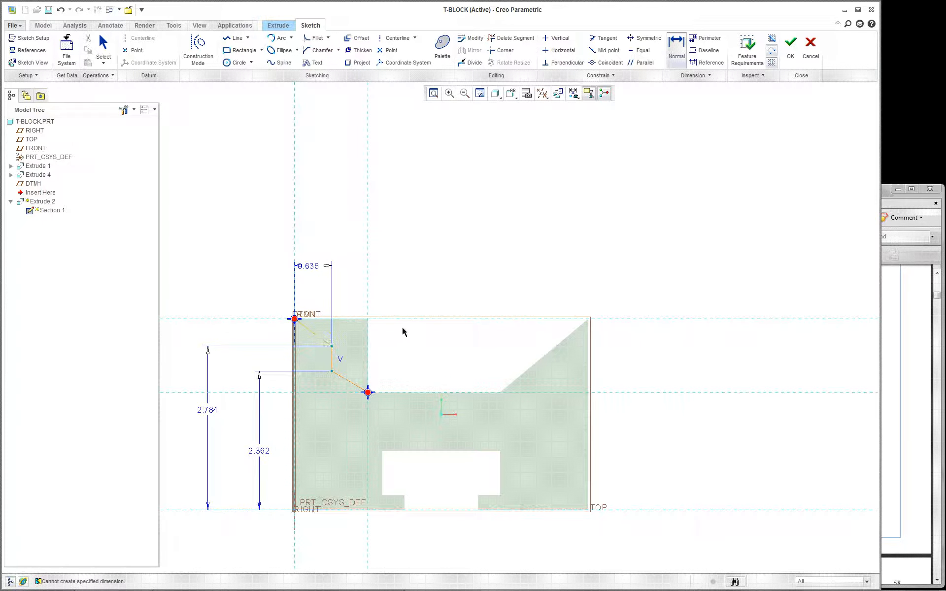
Accept the sketch, reduce the Extrude 2 cut depth to about 1.656 and complete the feature redefinition.
mouse_move(414, 336)
middle_down()
mouse_move(444, 414)
mouse_move(388, 357)
mouse_move(613, 177)
middle_up()
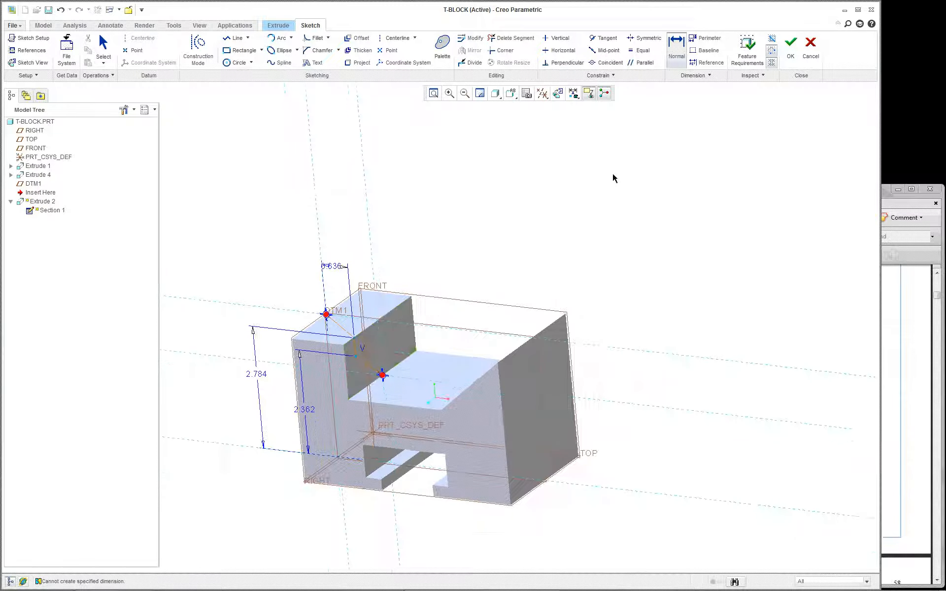
click(791, 43)
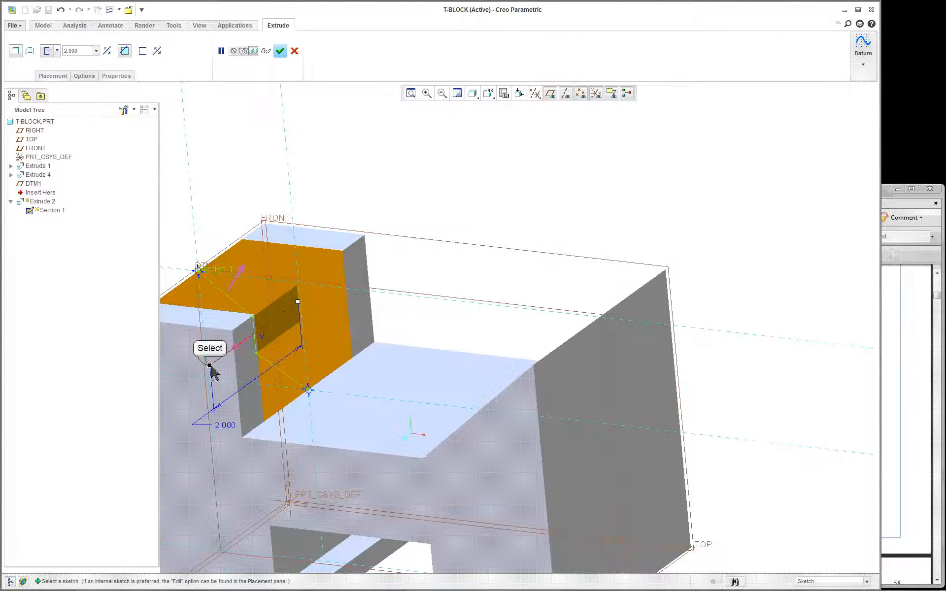
drag(208, 367, 219, 363)
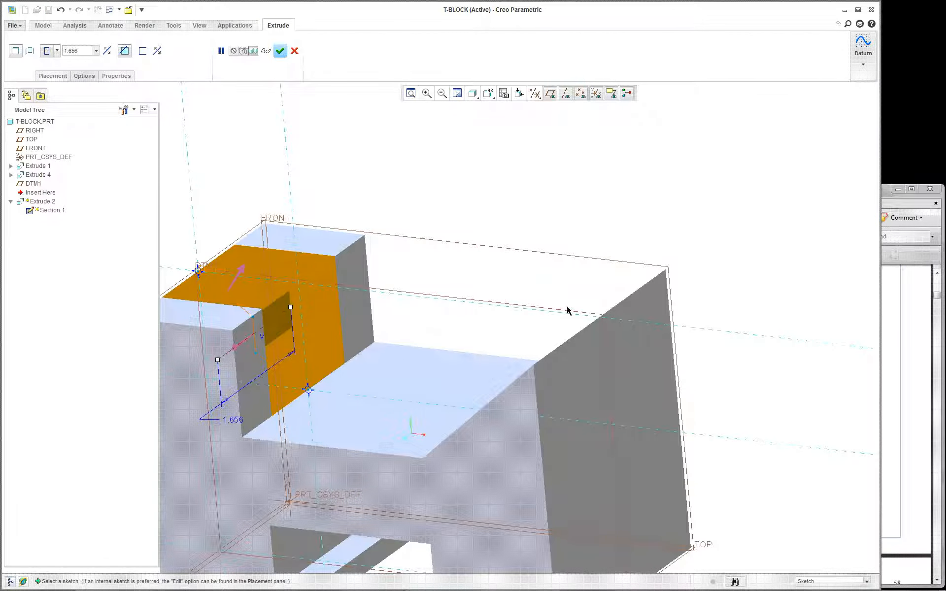
middle_click(741, 309)
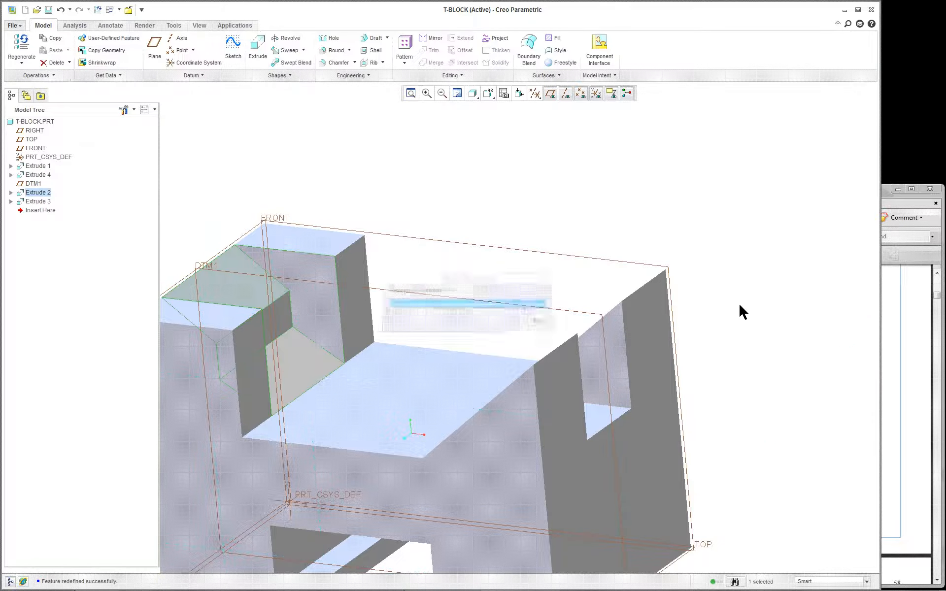
Switch to the project PDF in Adobe Acrobat, examine the Figure T-Block 11 cut dimensions, and return to the T-BLOCK model.
click(892, 289)
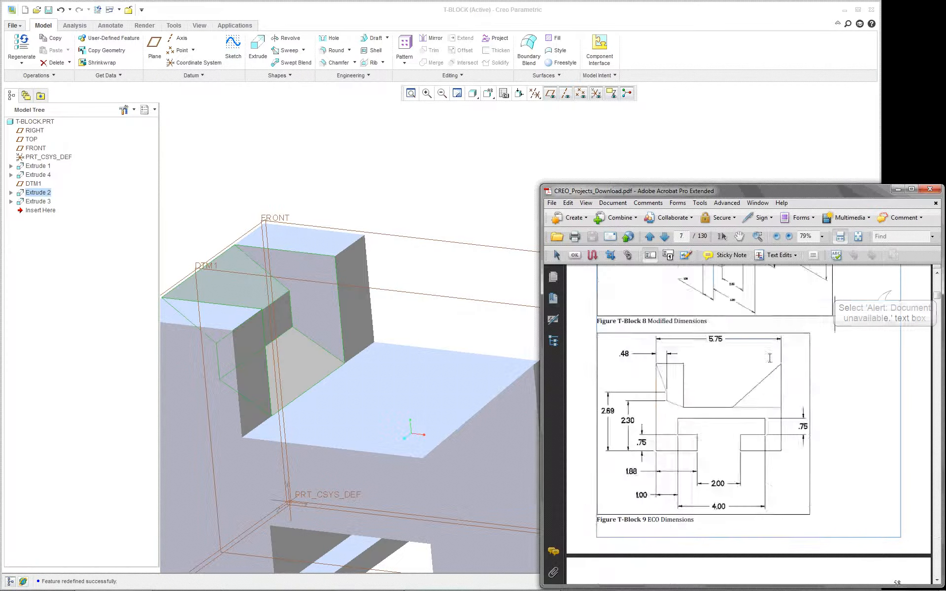
scroll(758, 365, down, 15)
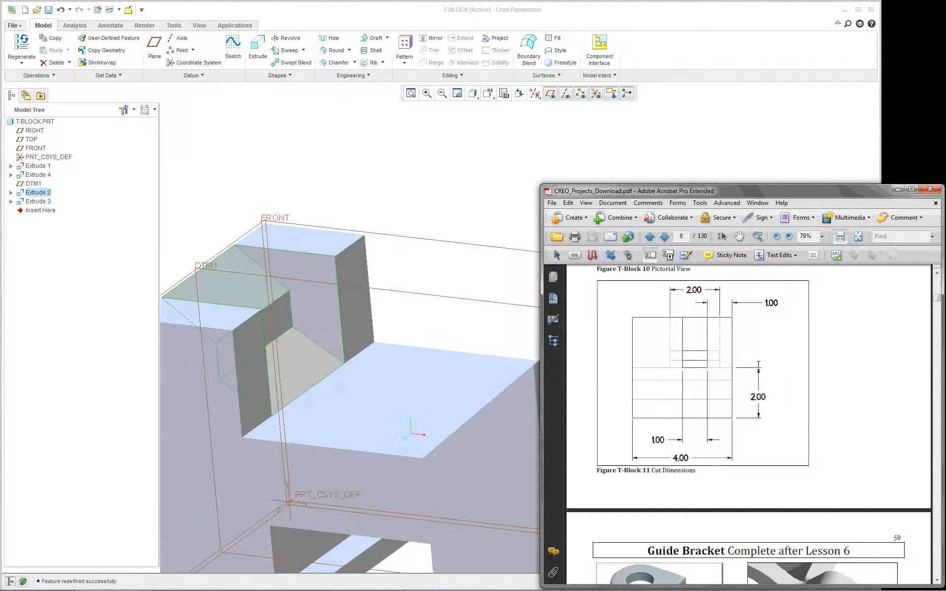
scroll(727, 420, up, 3)
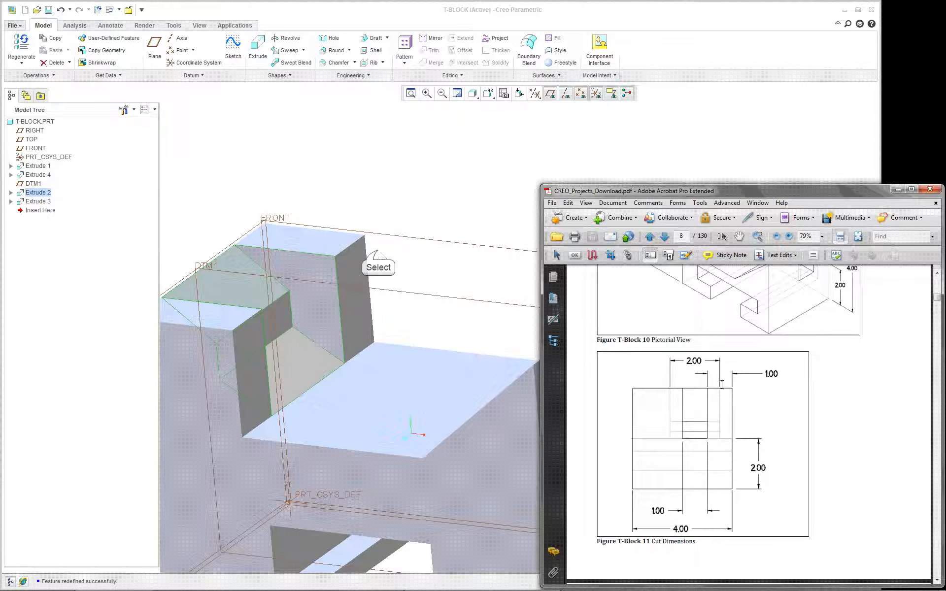
click(451, 240)
scroll(464, 275, up, 2)
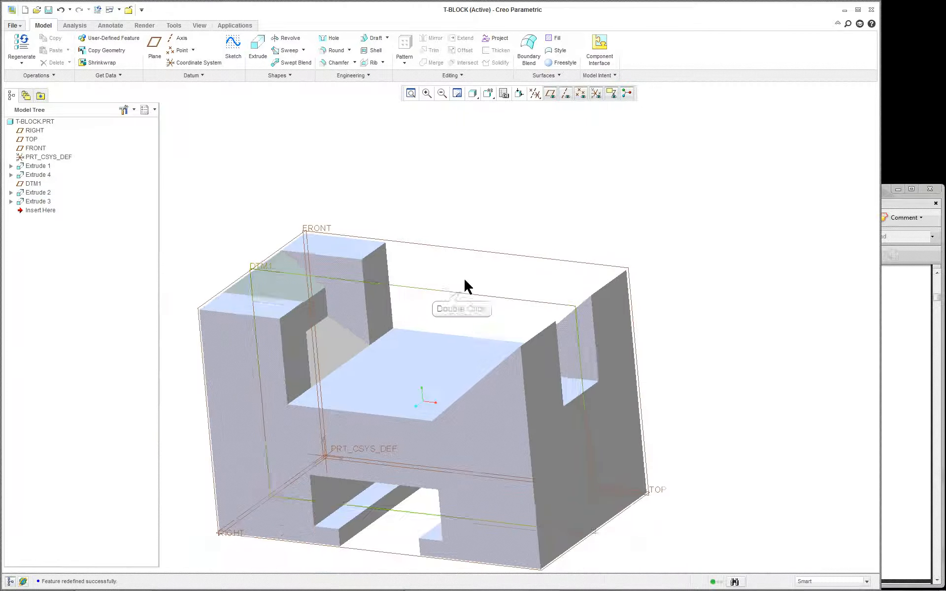
Display the offset dimension of datum plane DTM1 and check the Figure T-Block 11 cut dimensions in Adobe Acrobat.
double_click(462, 296)
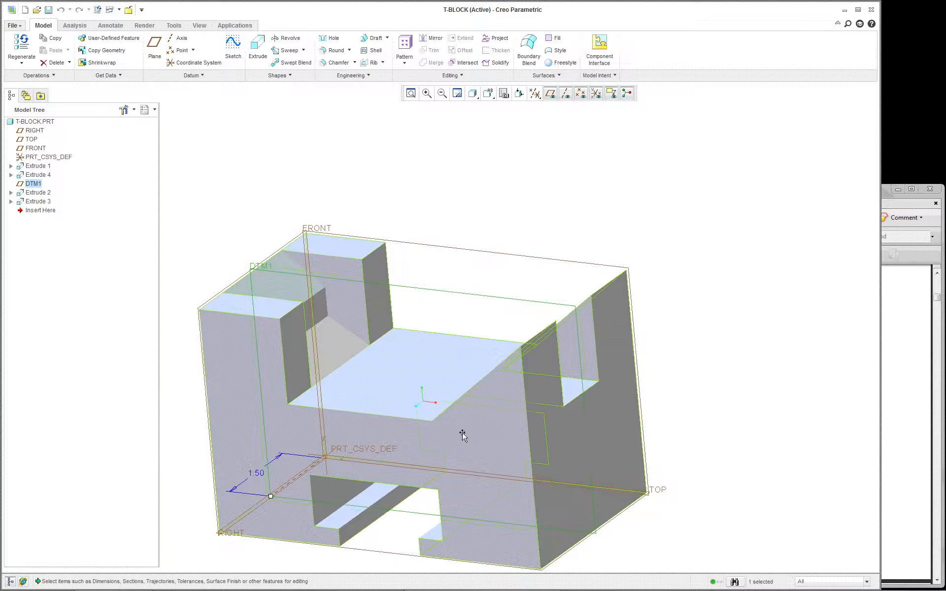
scroll(486, 397, down, 1)
scroll(684, 392, up, 1)
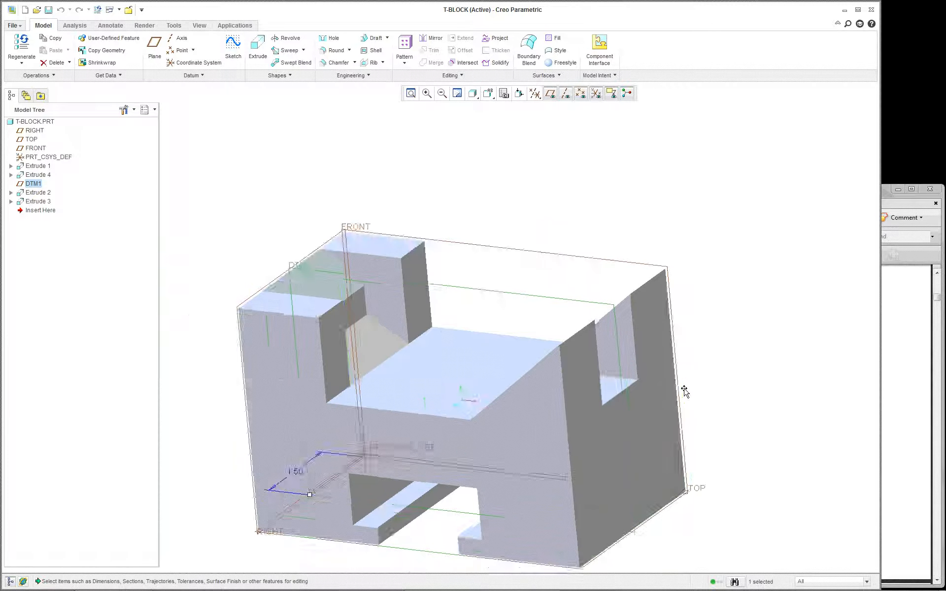
middle_drag(732, 409, 709, 404)
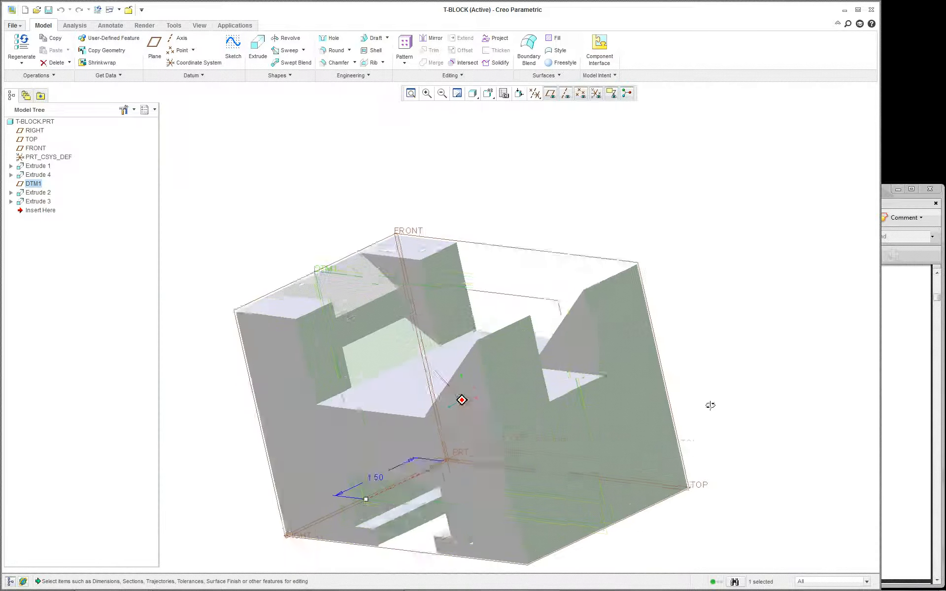
scroll(711, 409, up, 1)
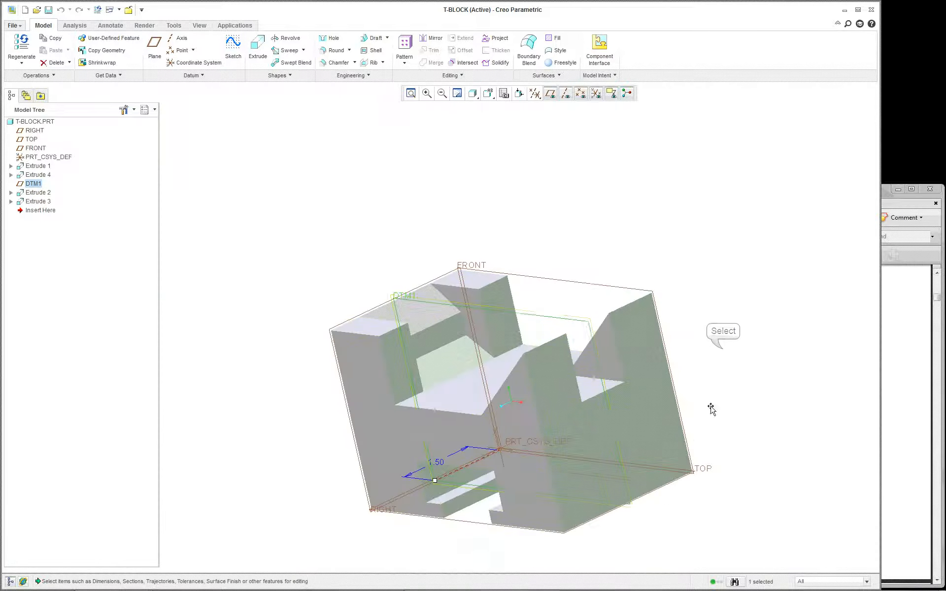
click(897, 363)
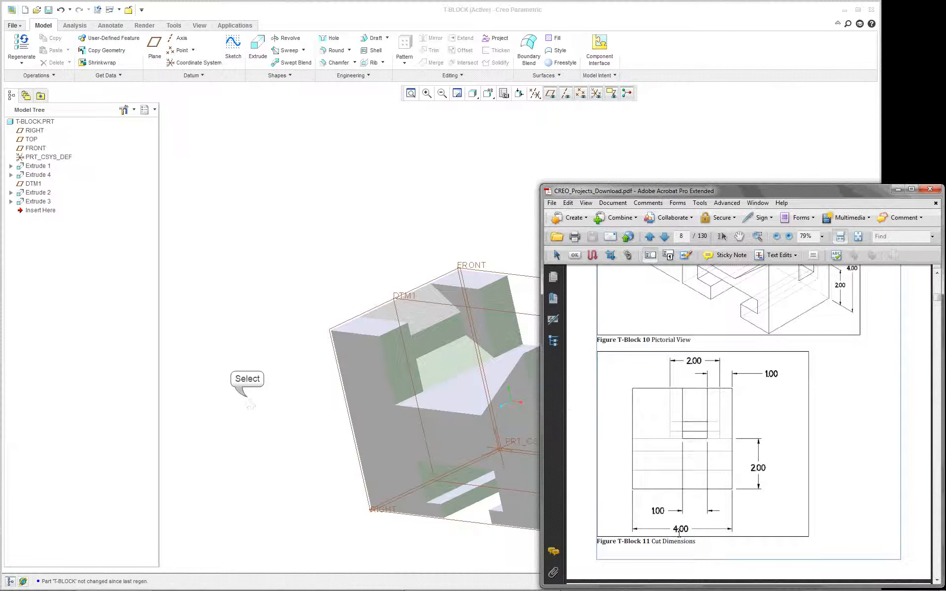
Set the extrusion depth of Extrude 1 to 4.
double_click(536, 420)
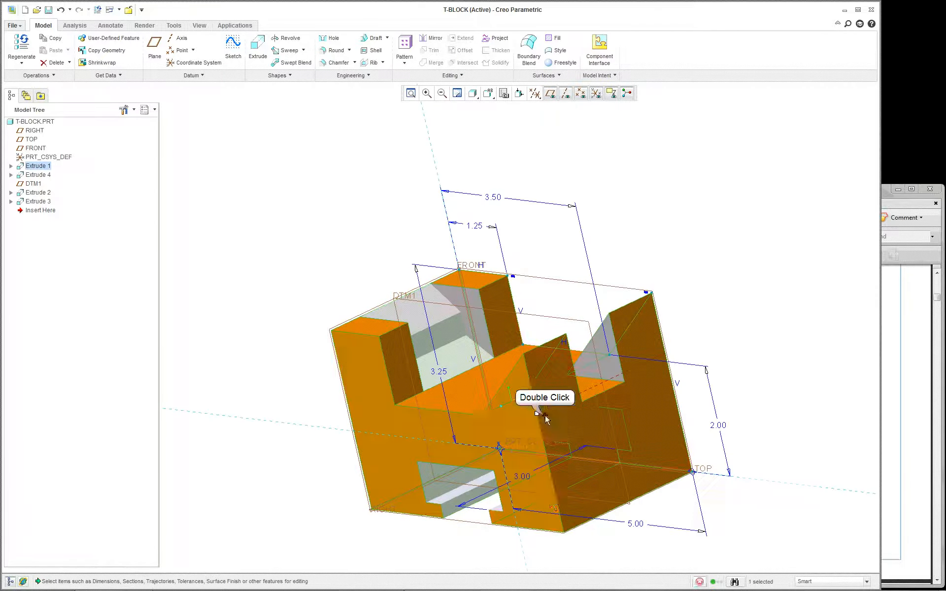
double_click(523, 476)
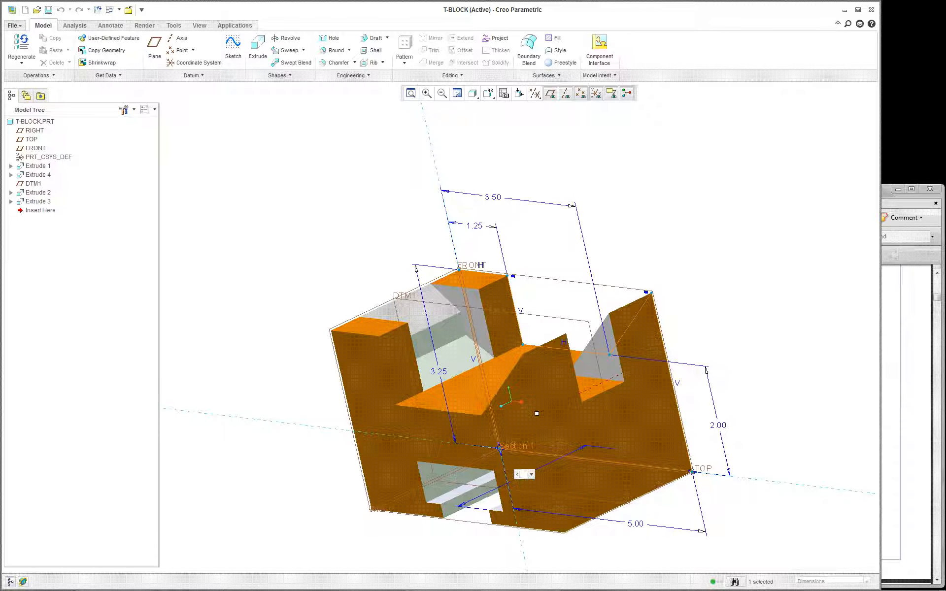
text(4)
key(Return)
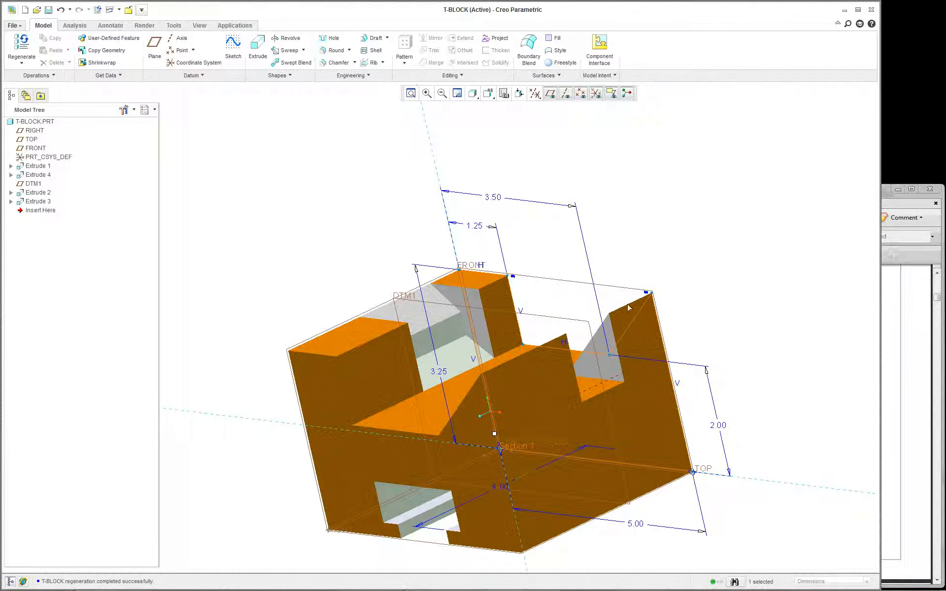
double_click(713, 232)
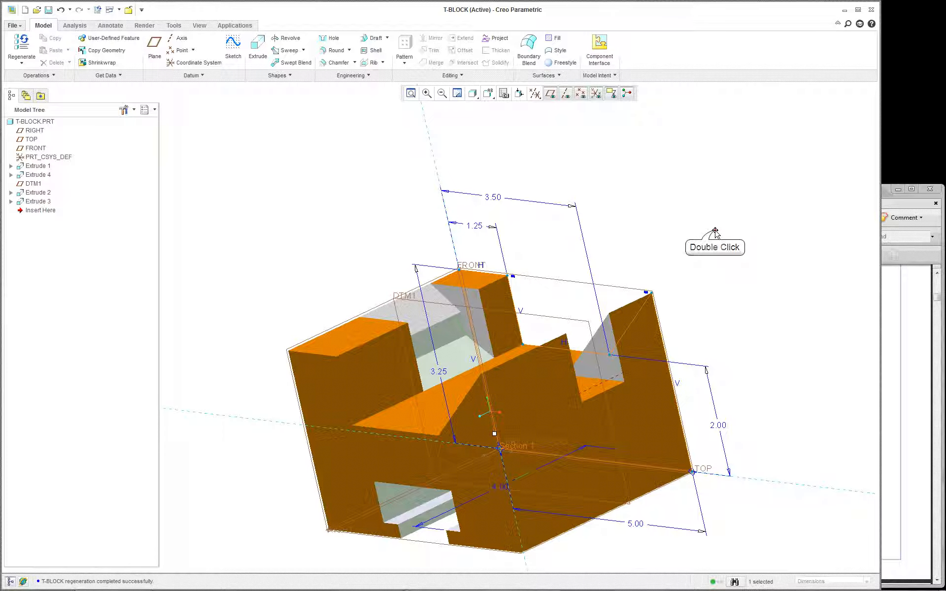
click(716, 232)
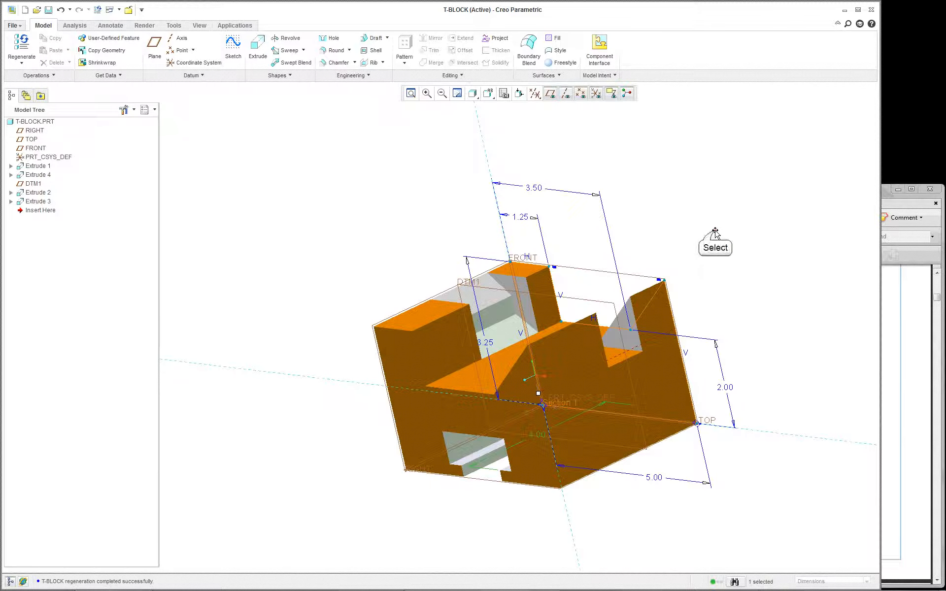
click(712, 234)
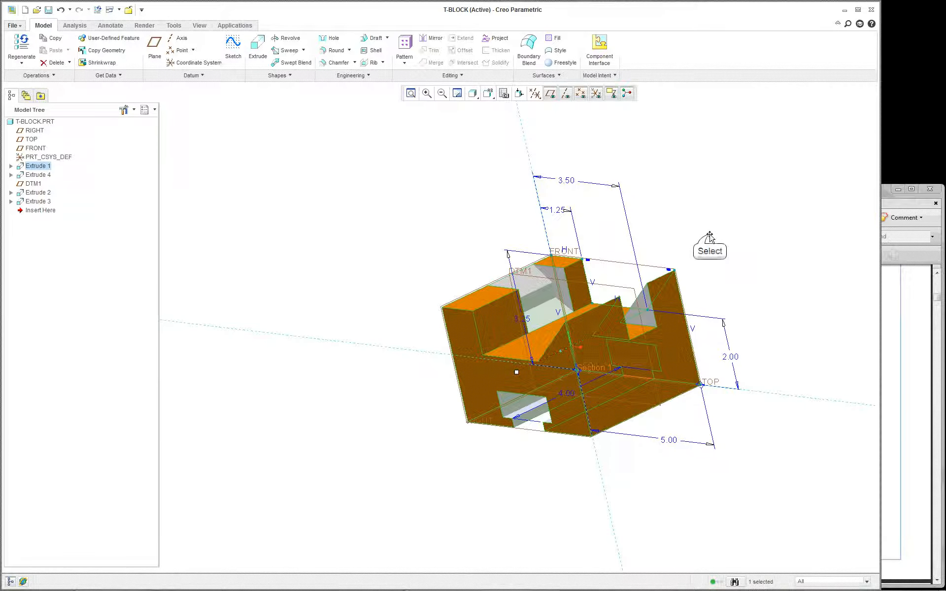
Regenerate the T-BLOCK part.
click(22, 47)
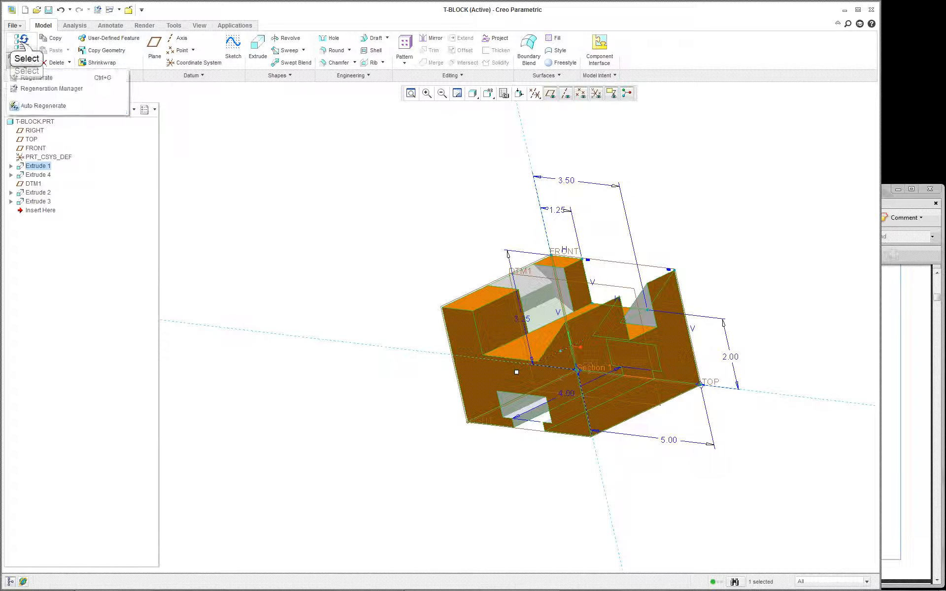
click(34, 78)
scroll(649, 218, up, 3)
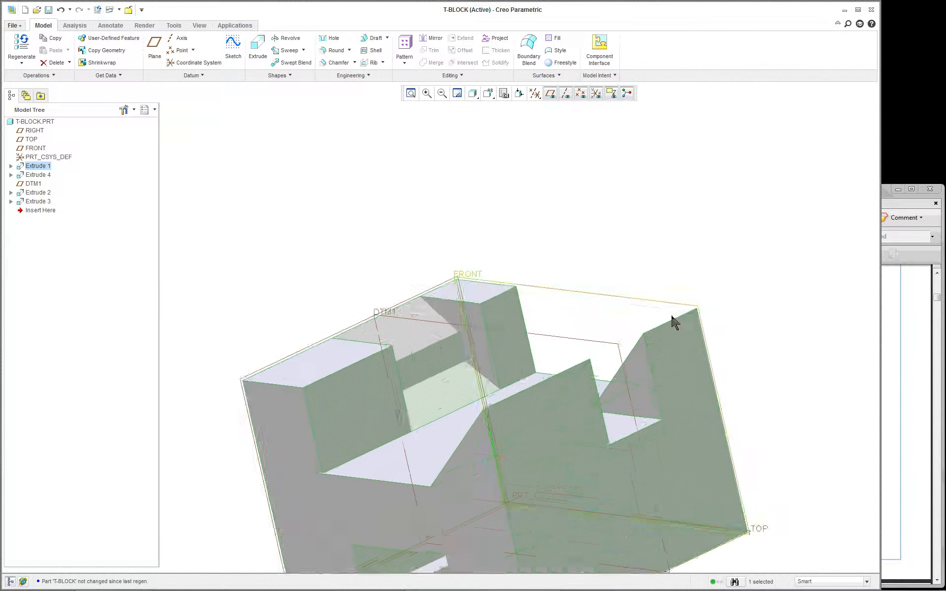
Inspect the T-BLOCK model and check the Figure T-Block 11 cut dimensions in Adobe Acrobat.
scroll(720, 384, down, 2)
scroll(734, 393, down, 2)
mouse_move(733, 393)
middle_down()
mouse_move(722, 434)
mouse_move(739, 422)
mouse_move(725, 386)
middle_up()
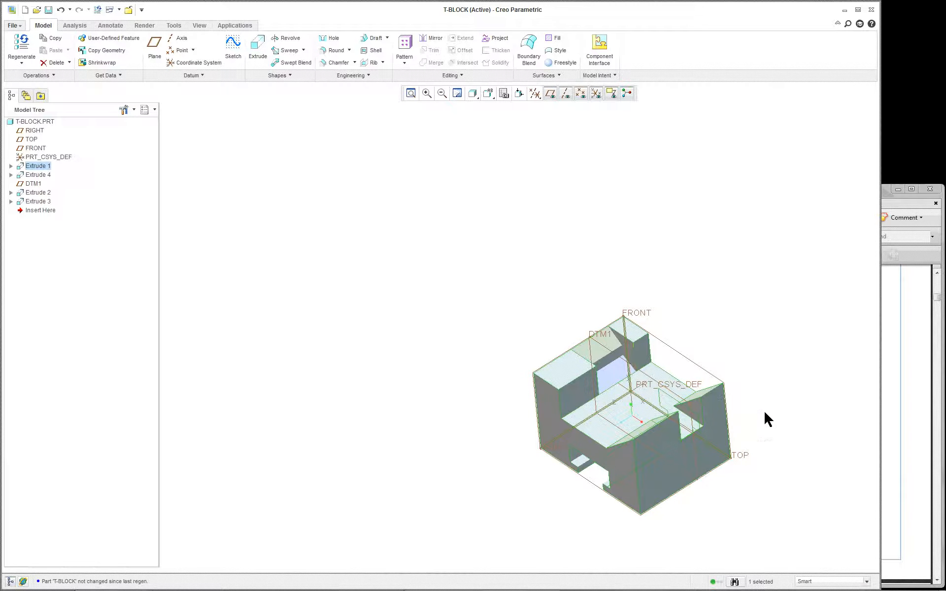
scroll(732, 436, up, 2)
scroll(586, 409, up, 2)
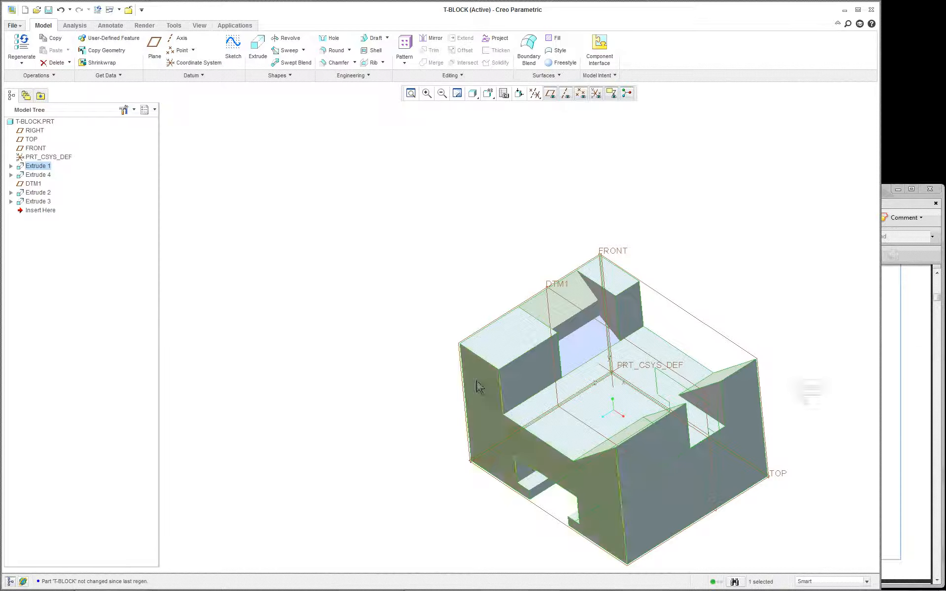
click(808, 403)
click(886, 385)
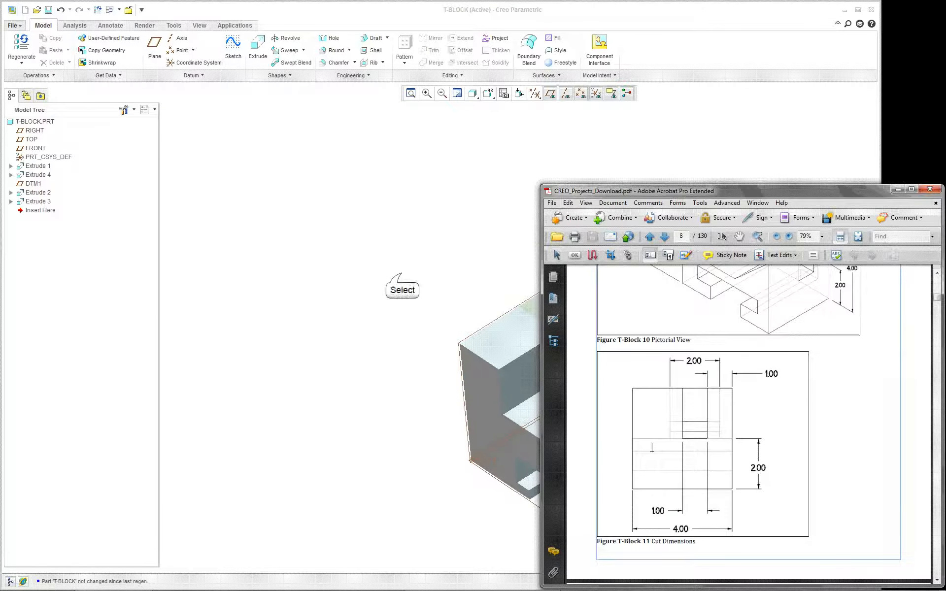
Return to the T-BLOCK model in Creo Parametric and display the dimensions of the Extrude 3 cut.
click(403, 274)
double_click(715, 413)
double_click(717, 416)
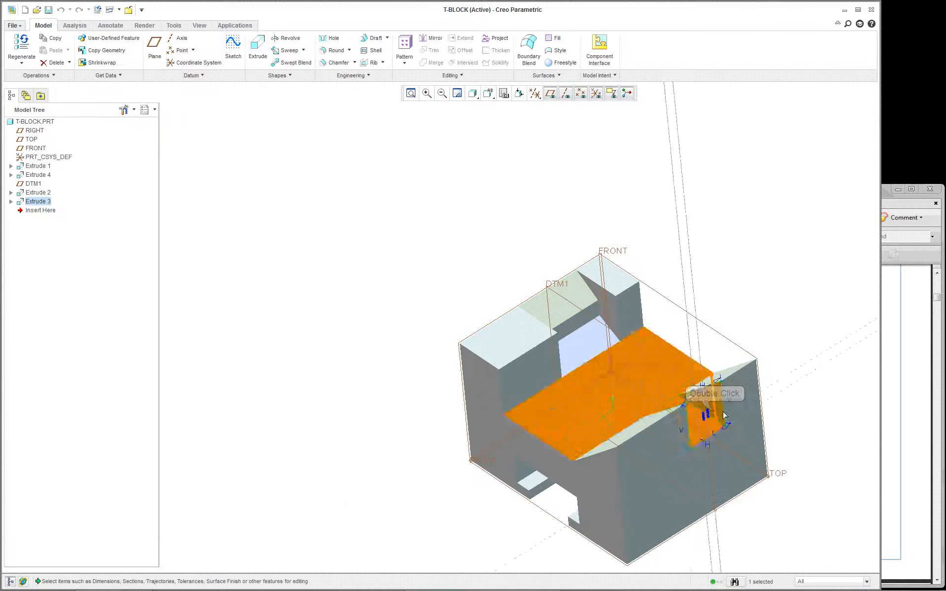
middle_drag(696, 391, 824, 443)
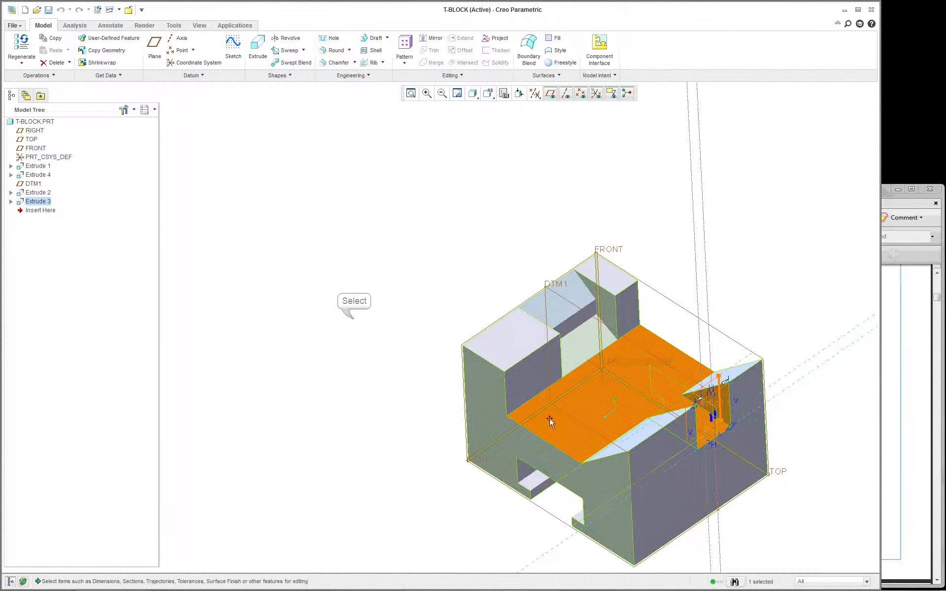
click(536, 504)
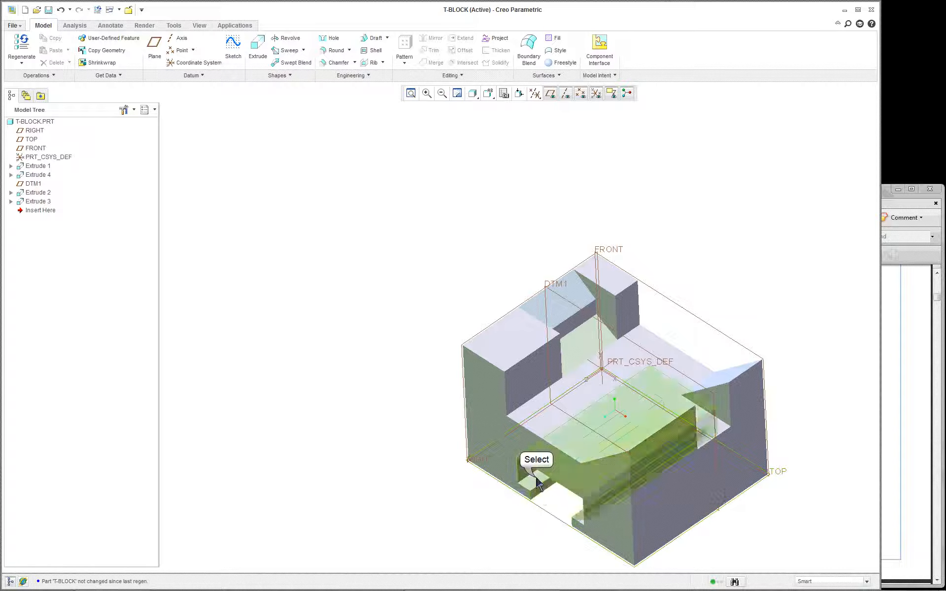
Switch to the project PDF in Adobe Acrobat and examine the Figure T-Block 10 pictorial view and the Figure T-Block 9 ECO dimensions.
click(918, 452)
scroll(787, 446, down, 1)
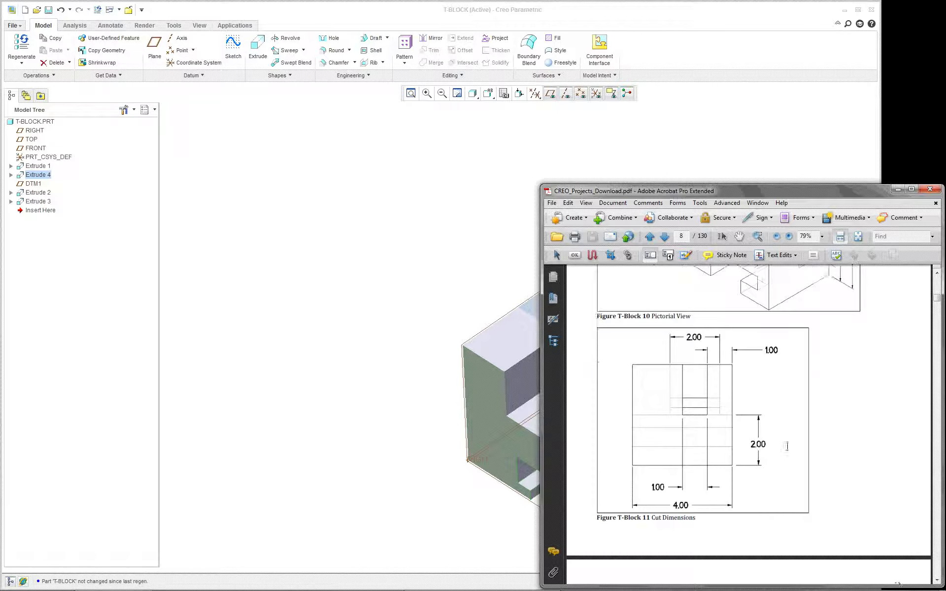
scroll(780, 445, down, 7)
scroll(779, 445, up, 12)
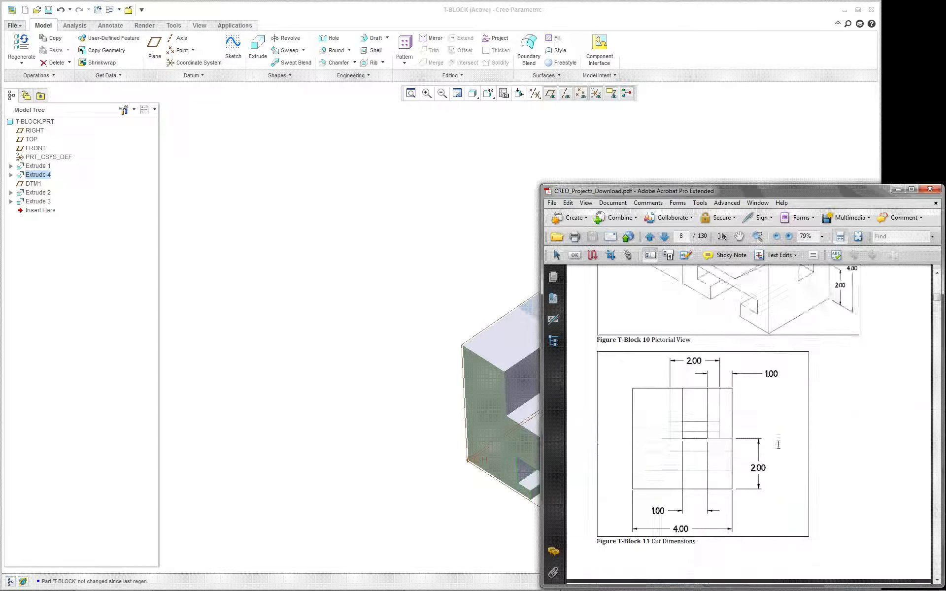
scroll(779, 445, up, 4)
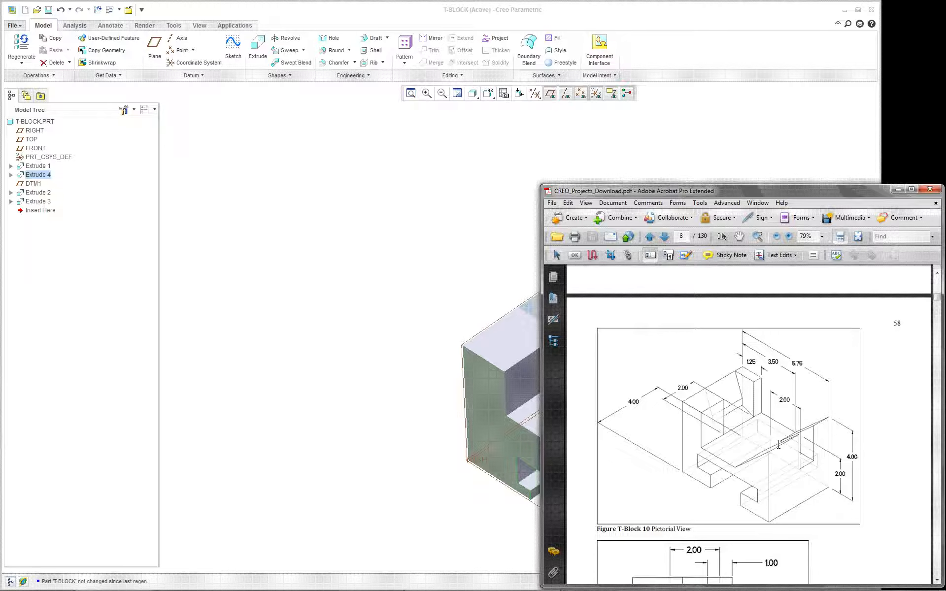
scroll(778, 444, up, 9)
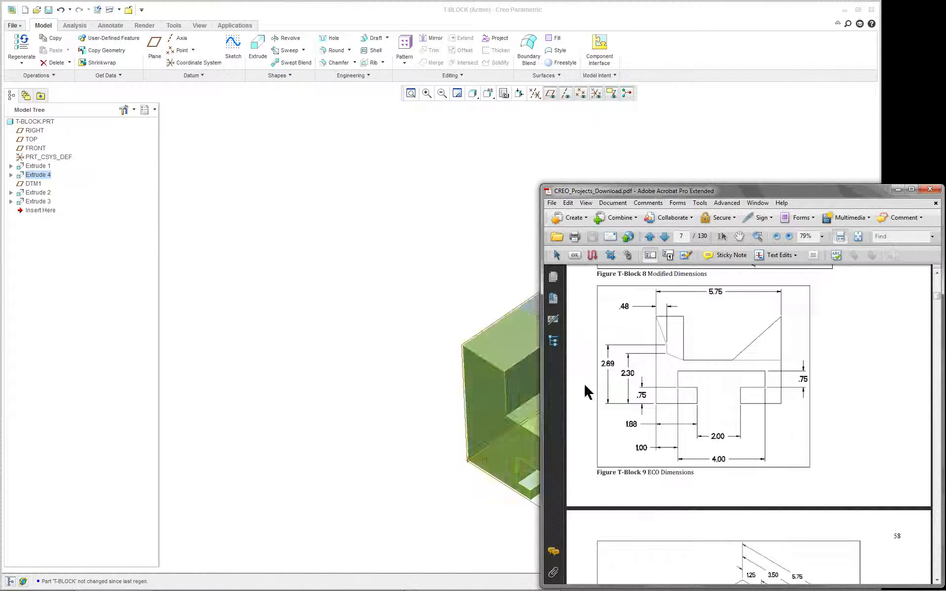
Return to the T-BLOCK model in Creo Parametric and start redefining the Extrude 4 T-slot cut.
click(364, 317)
click(529, 476)
right_click(324, 321)
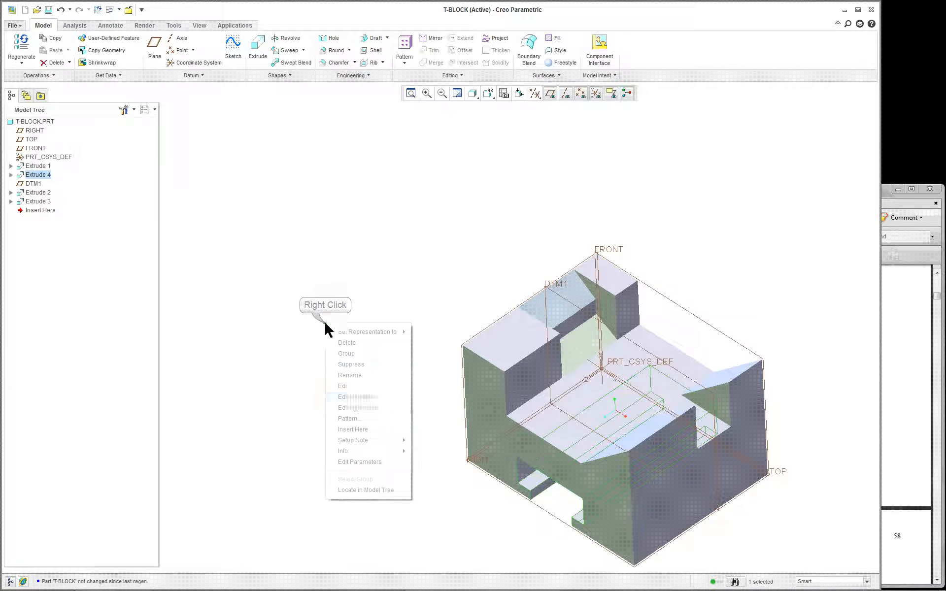
click(351, 397)
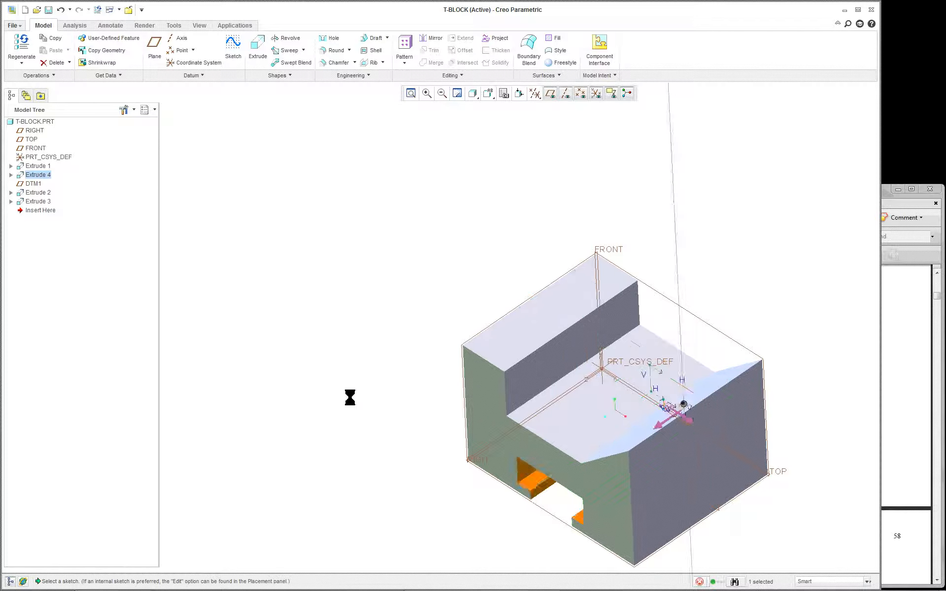
right_click(228, 146)
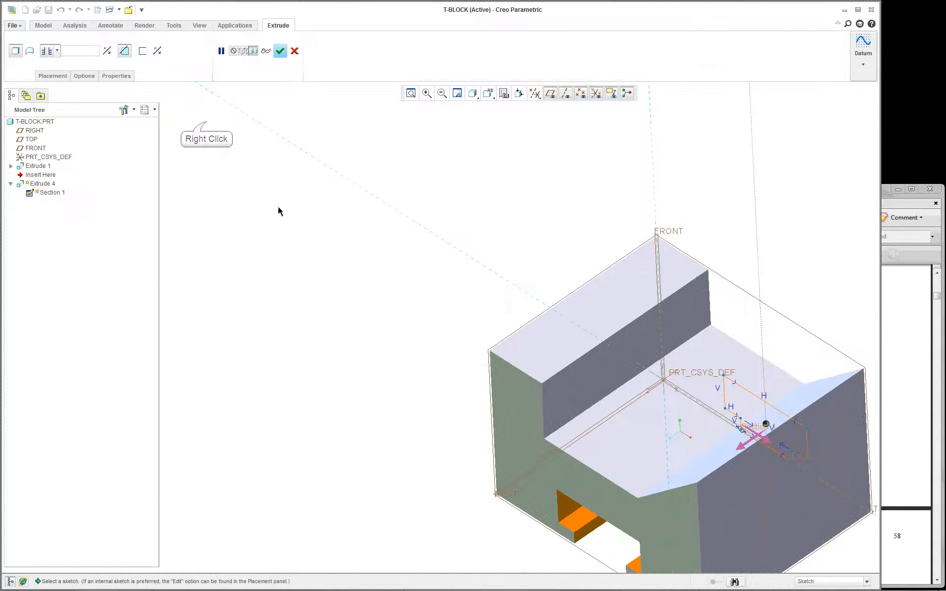
right_click(207, 125)
click(221, 131)
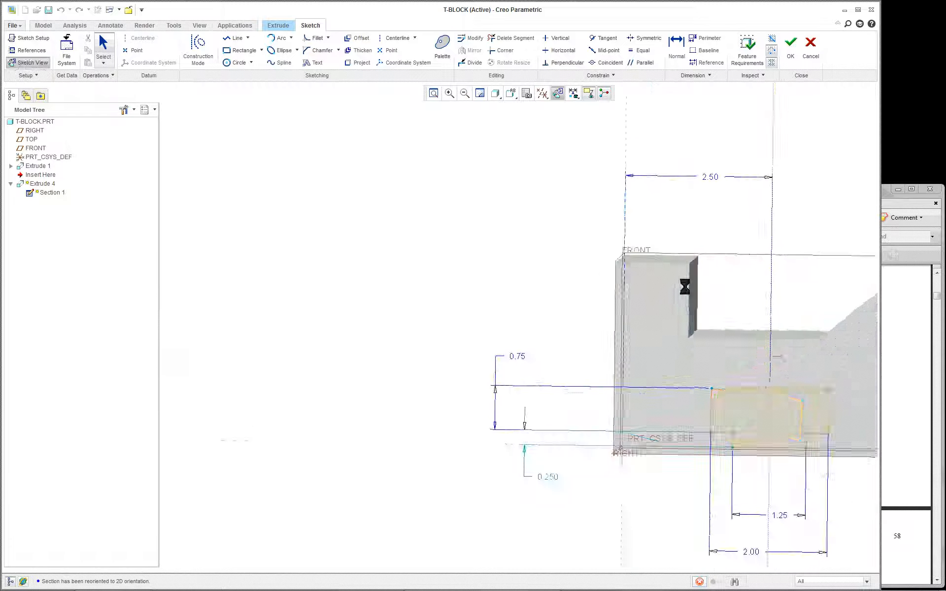
scroll(852, 315, down, 3)
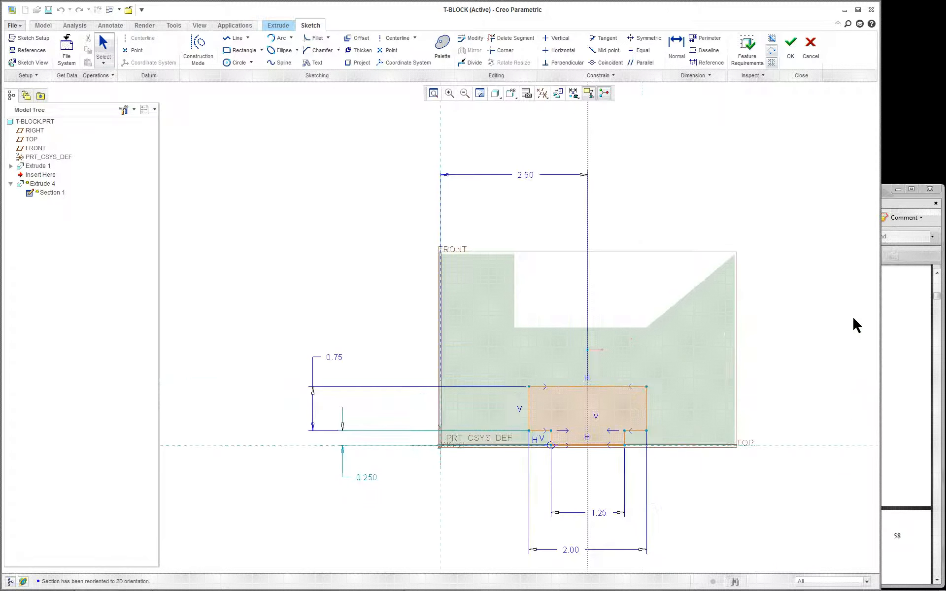
click(810, 47)
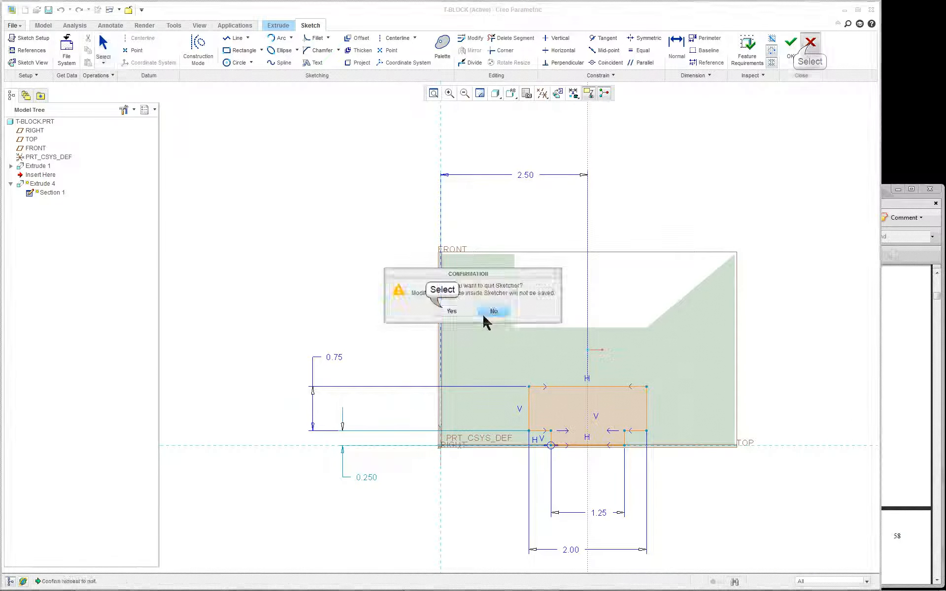
click(444, 314)
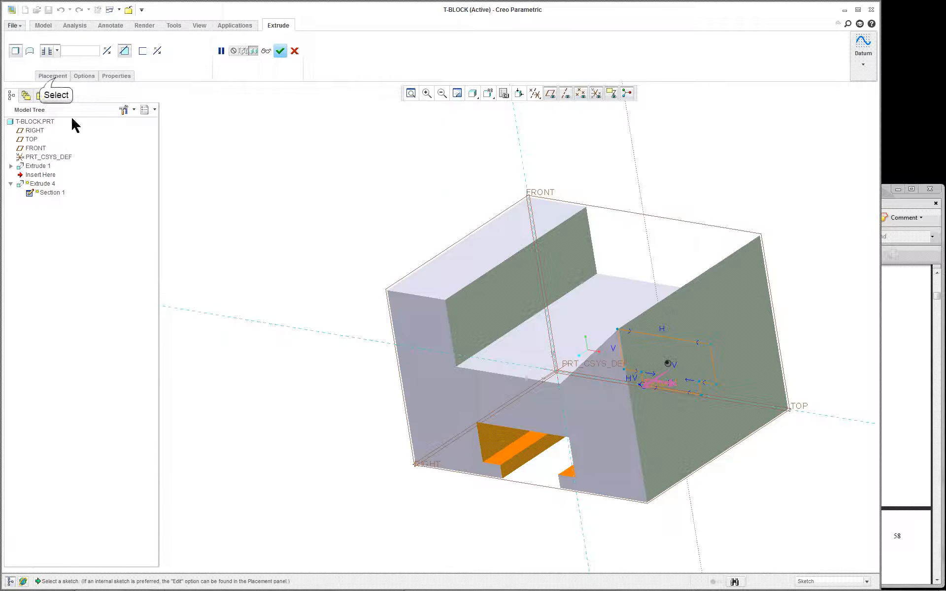
Open the internal section sketch of Extrude 4 for editing.
click(55, 78)
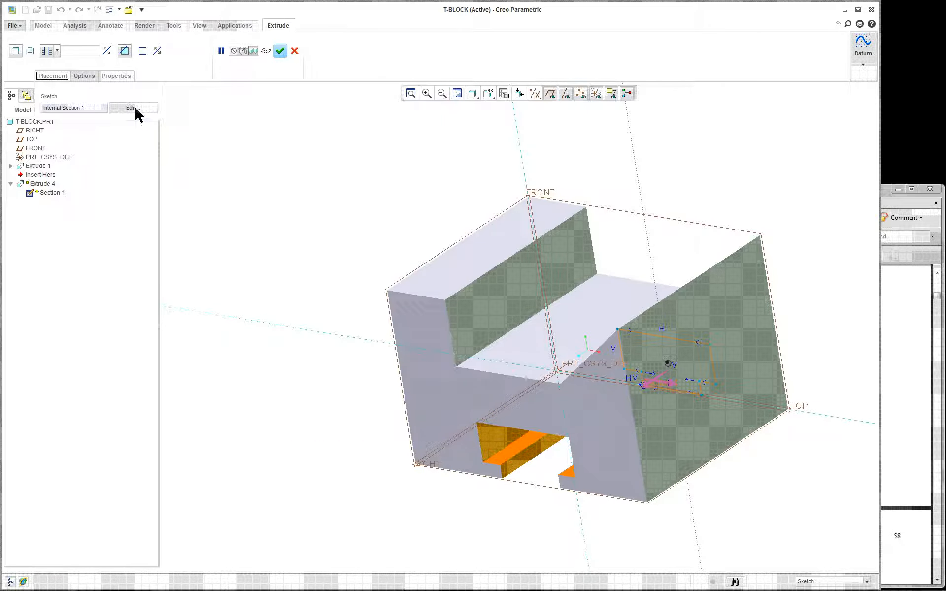
right_click(243, 157)
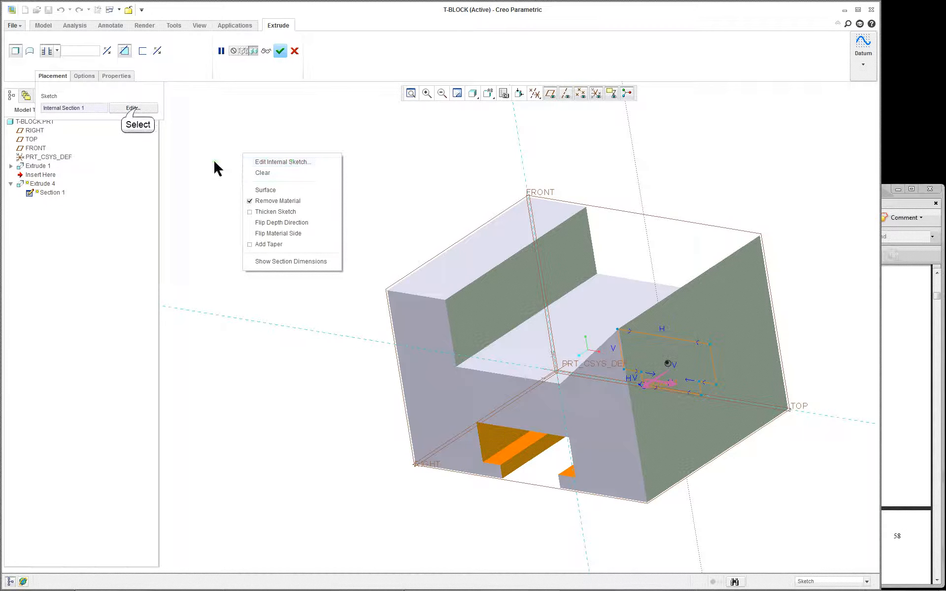
click(138, 108)
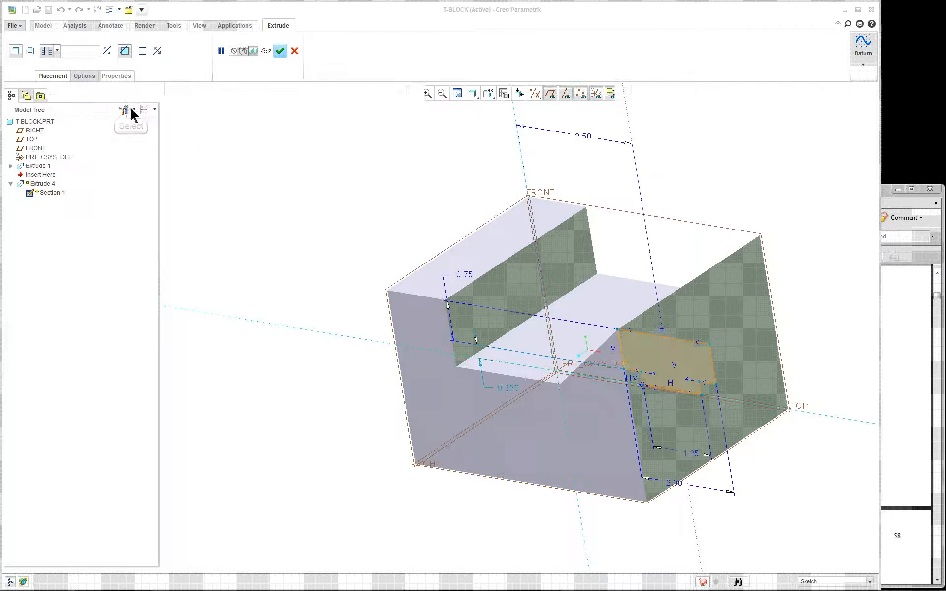
Try to set the TOP plane as the horizontal reference of the sketch's section orientation.
right_click(249, 157)
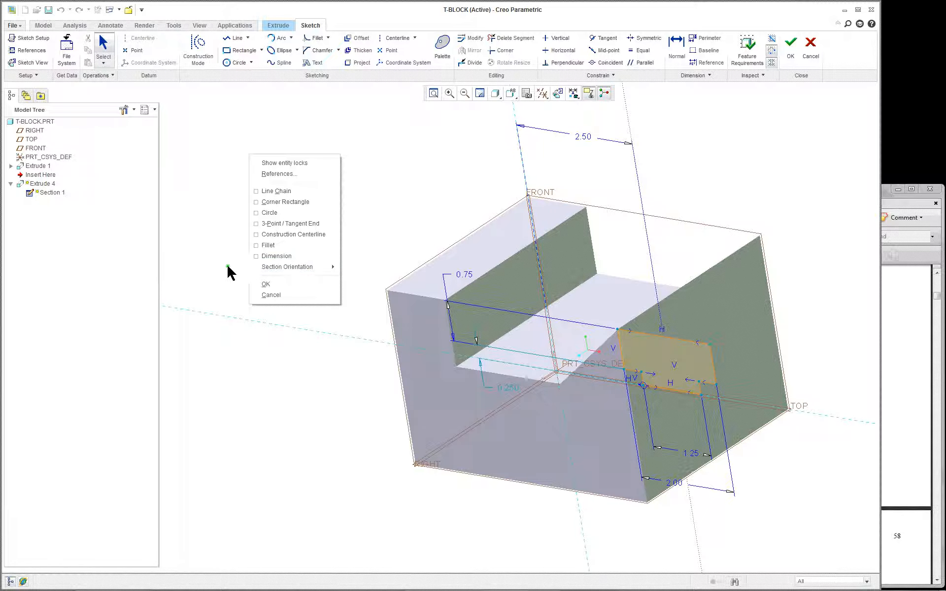
mouse_move(293, 266)
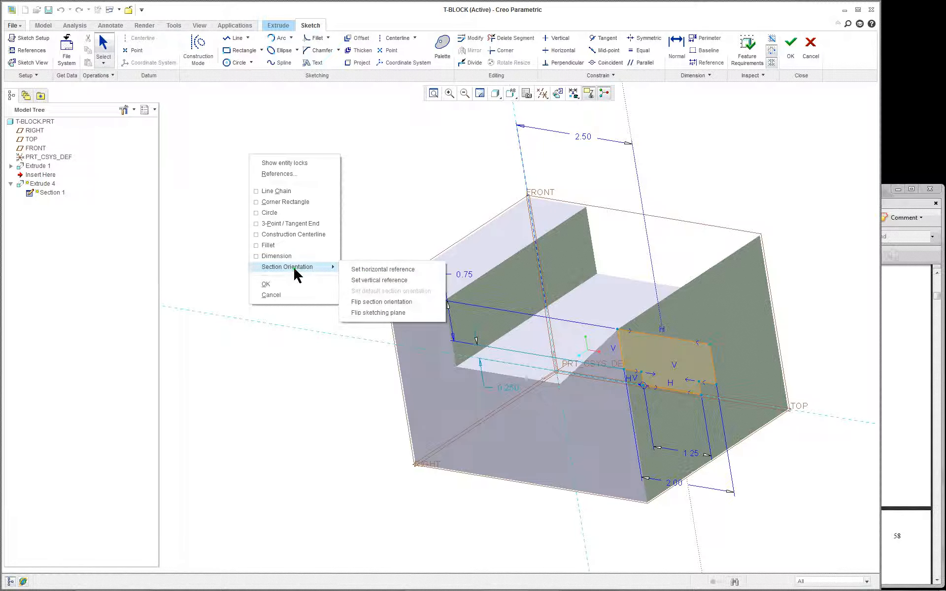
click(377, 271)
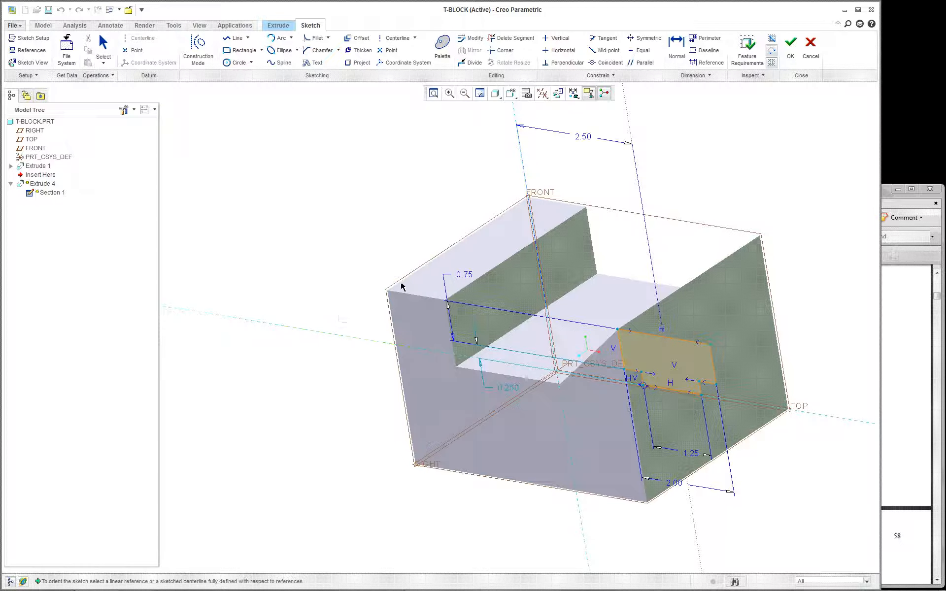
click(800, 407)
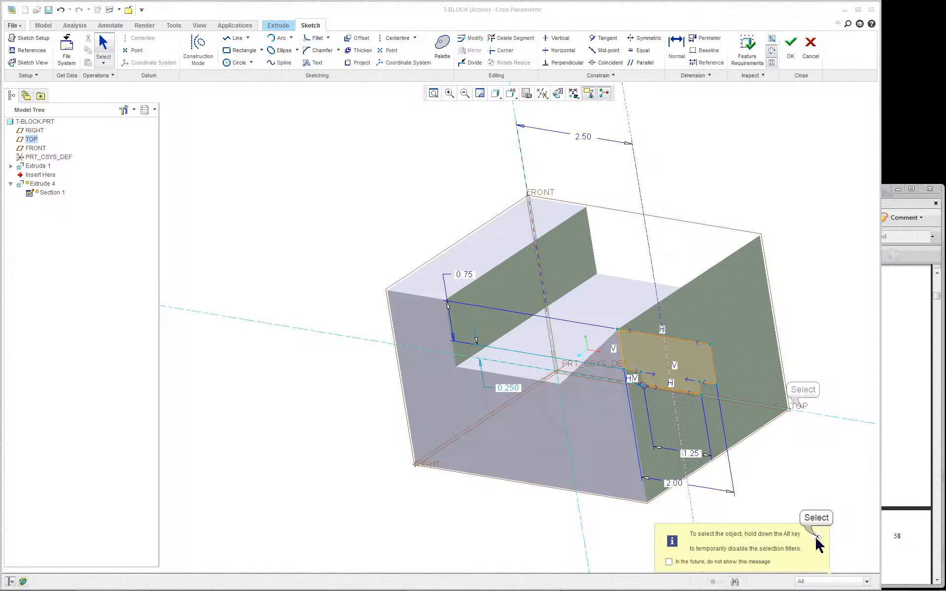
click(816, 536)
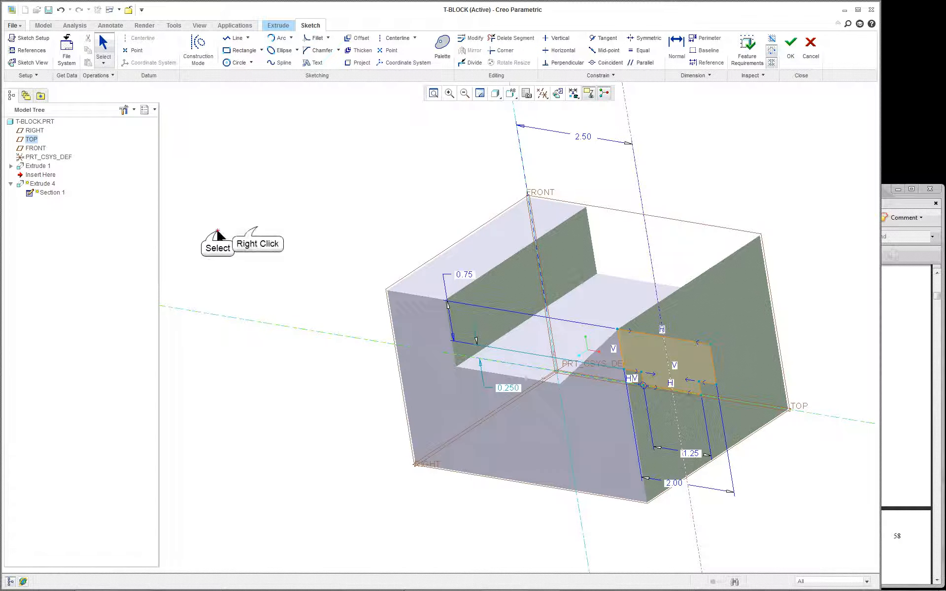
Set a vertical reference for the section orientation at the outer side of the block beside the T-slot sketch.
right_click(254, 247)
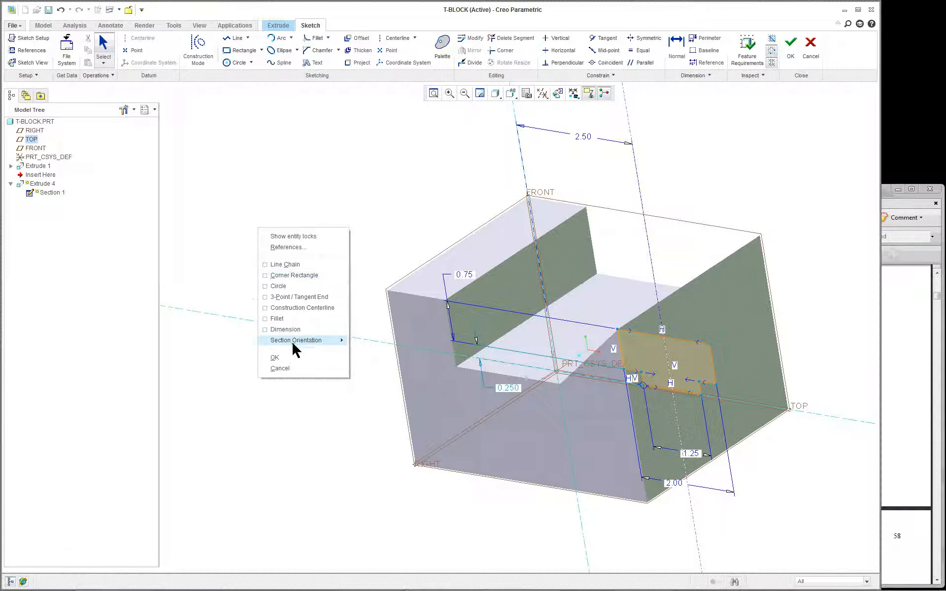
mouse_move(309, 341)
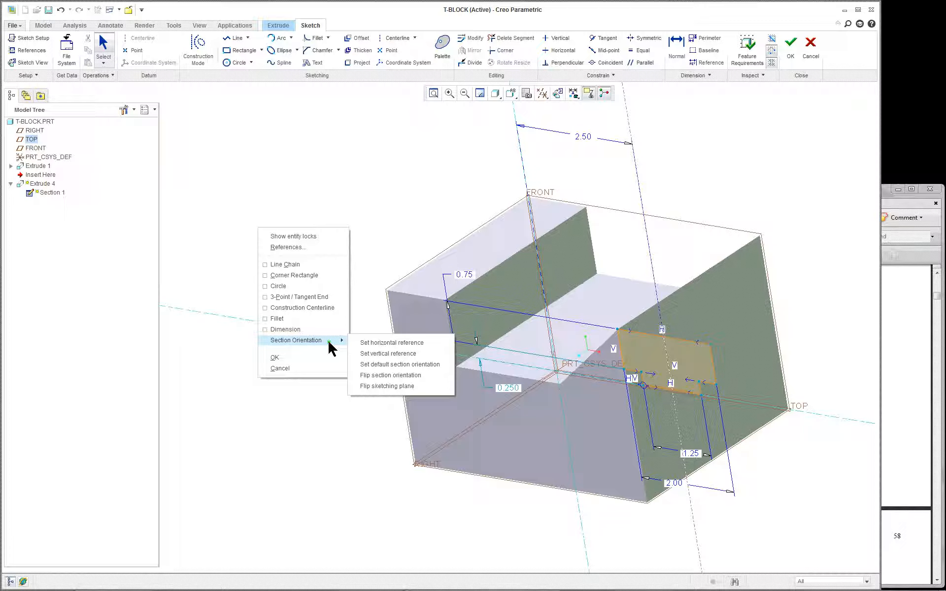
click(400, 353)
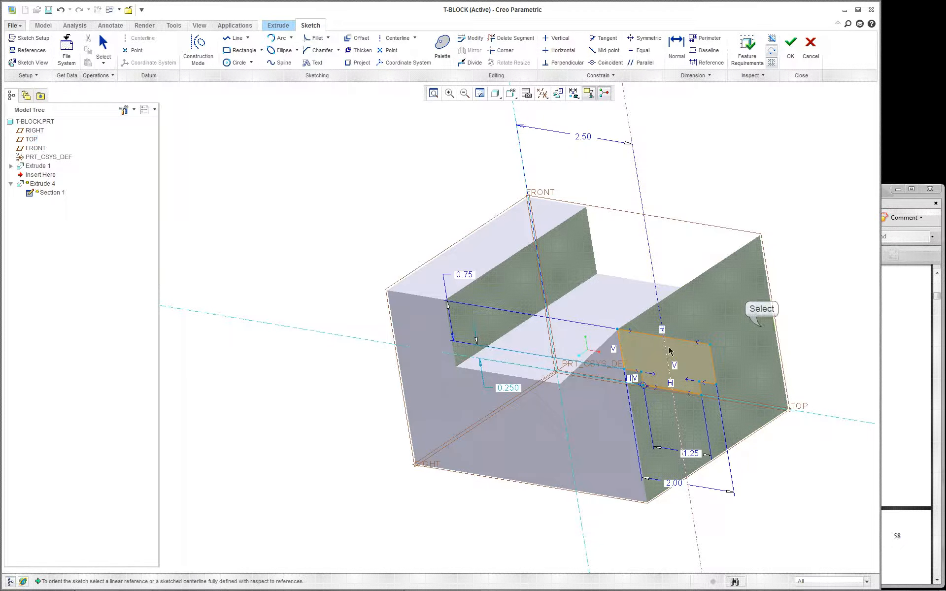
click(761, 328)
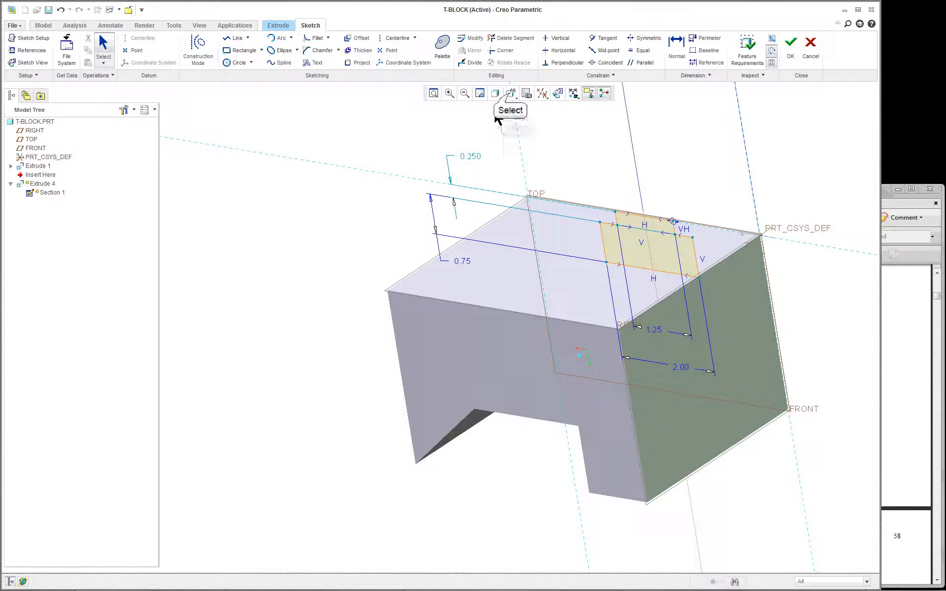
Examine the Extrude 4 sketch's orientation relative to the block in the default view, the 2D sketch view and from an angle.
click(511, 93)
click(516, 109)
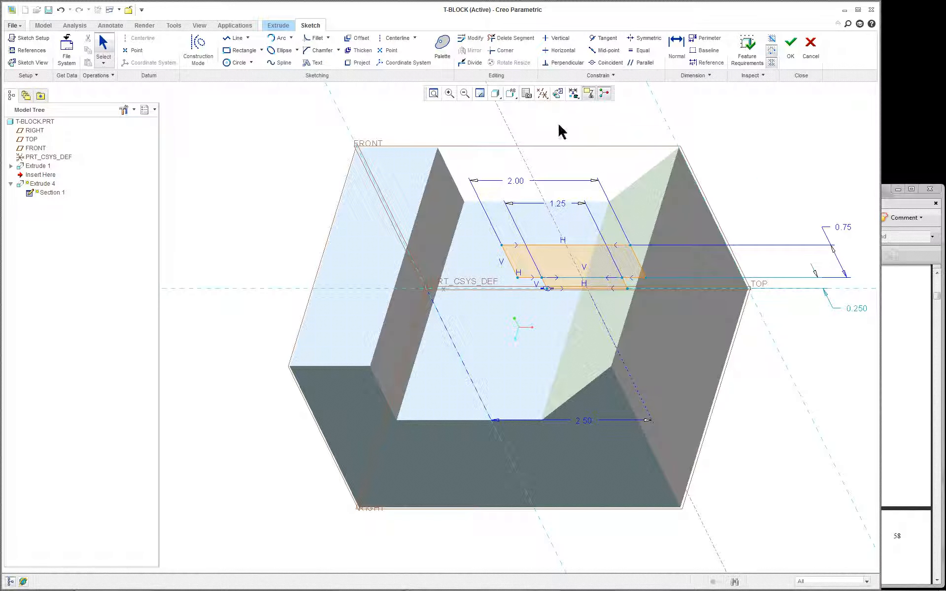
click(33, 63)
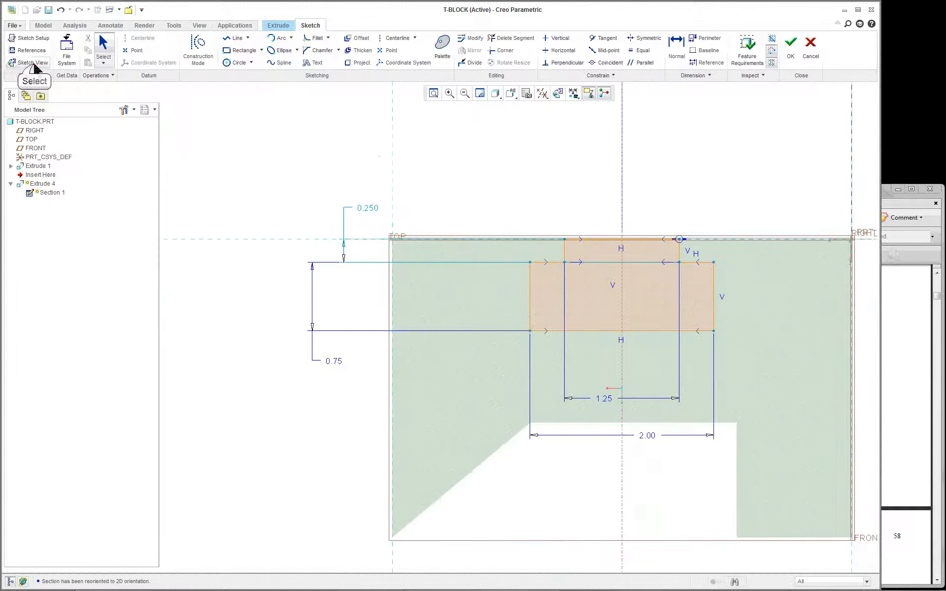
scroll(652, 268, up, 4)
scroll(809, 271, down, 3)
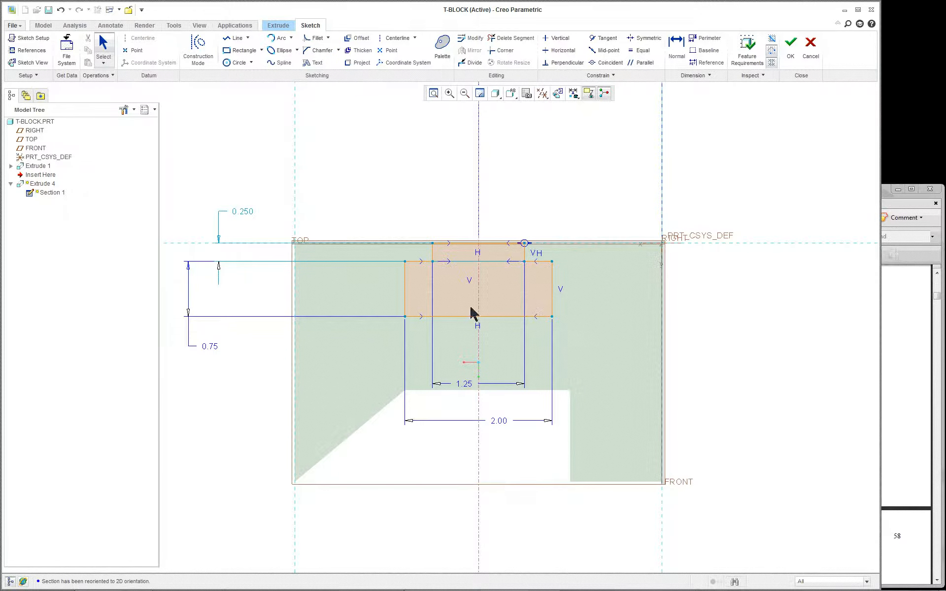
mouse_move(478, 318)
middle_down()
mouse_move(468, 197)
mouse_move(480, 189)
middle_up()
mouse_move(515, 377)
middle_down()
mouse_move(522, 355)
mouse_move(672, 309)
mouse_move(708, 354)
mouse_move(682, 338)
mouse_move(696, 323)
mouse_move(616, 290)
mouse_move(484, 273)
mouse_move(486, 212)
mouse_move(434, 251)
mouse_move(455, 347)
middle_up()
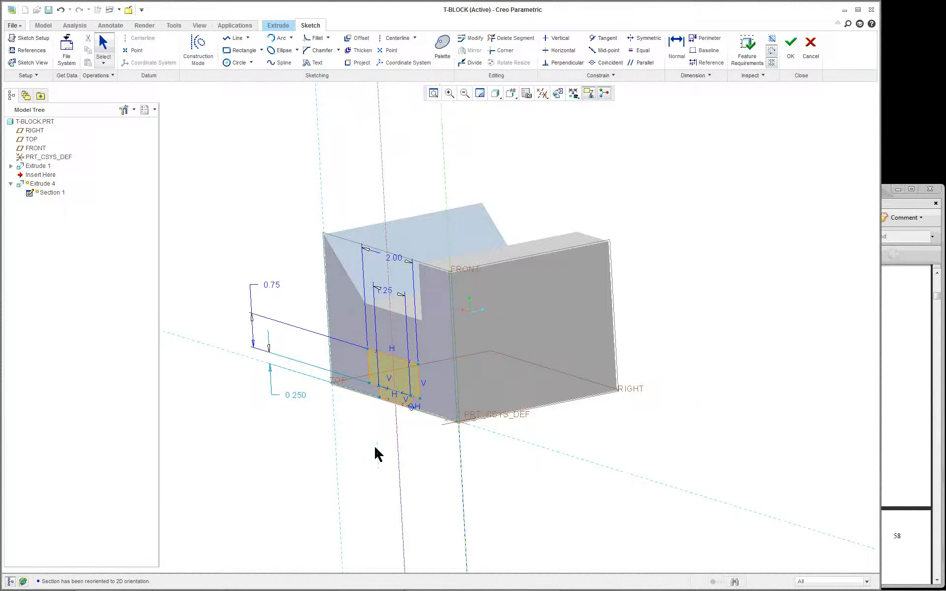
Compare the T-slot sketch with the Figure T-Block 9 ECO dimensions in Adobe Acrobat.
scroll(335, 461, up, 5)
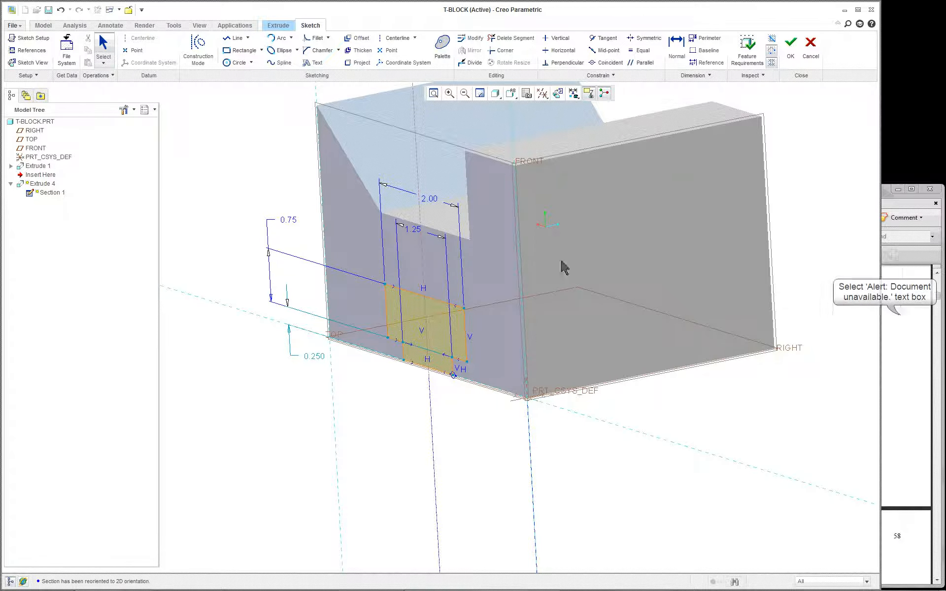
click(886, 497)
scroll(740, 441, down, 4)
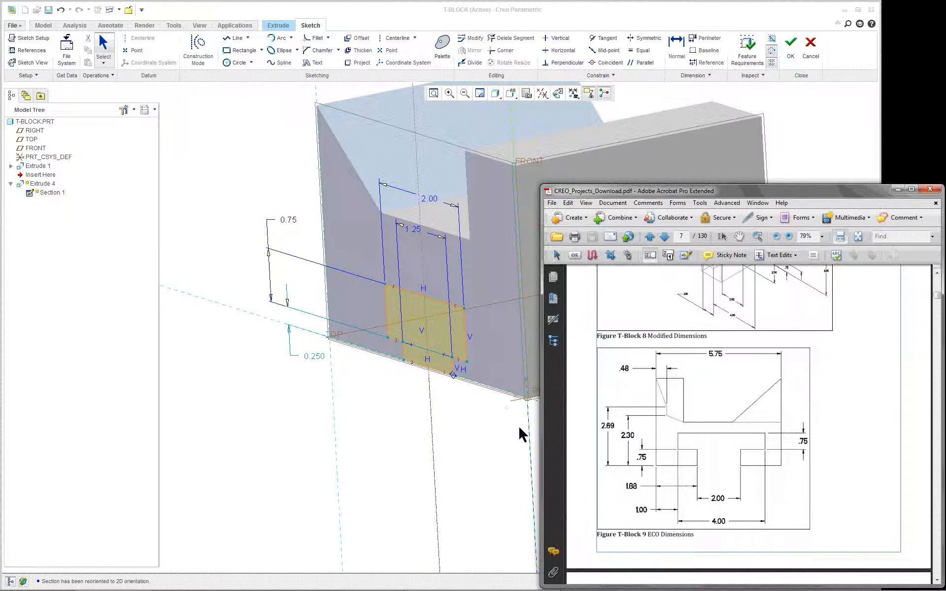
Flip the section orientation of the T-slot sketch in Extrude 4 to match the ECO drawing.
scroll(518, 424, down, 2)
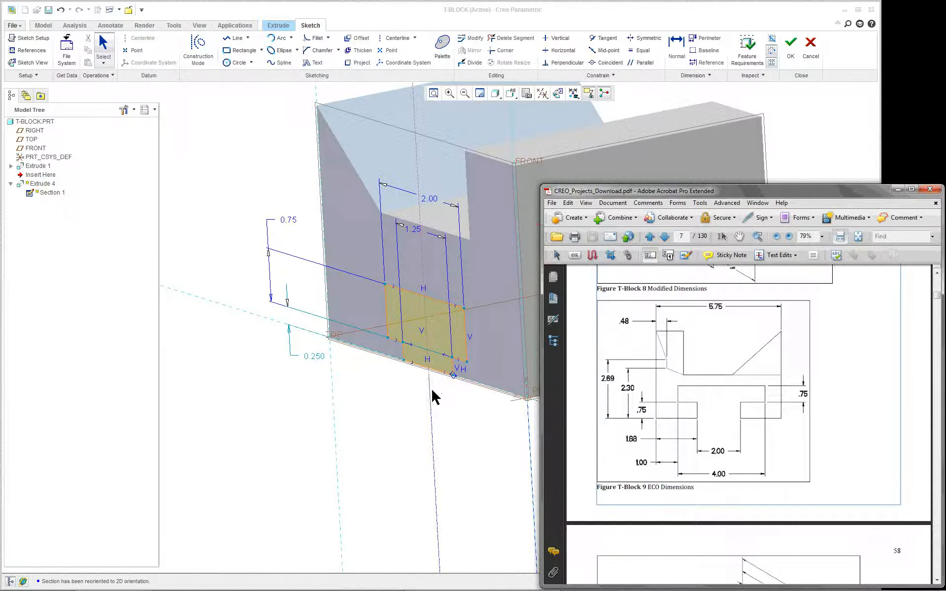
scroll(436, 387, up, 3)
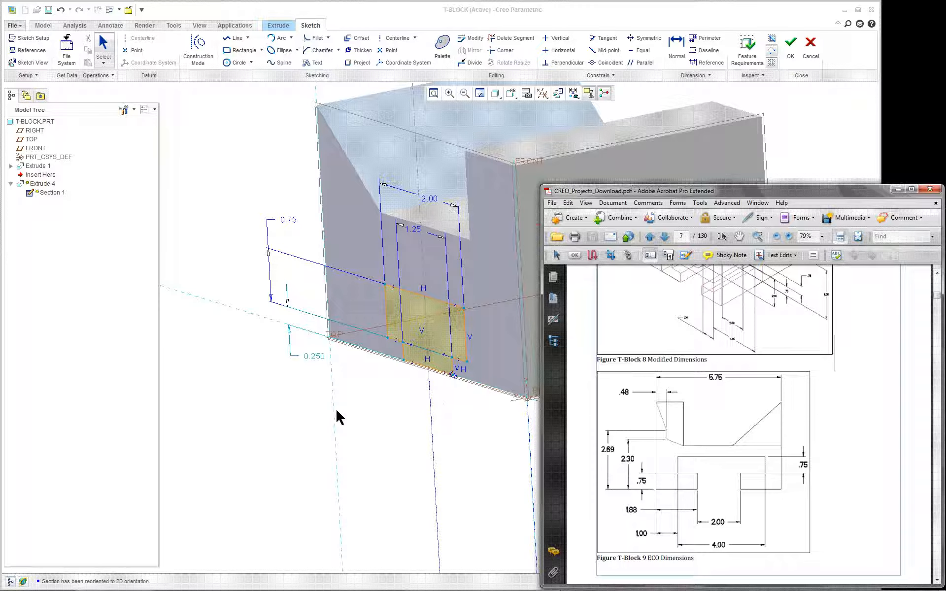
click(28, 62)
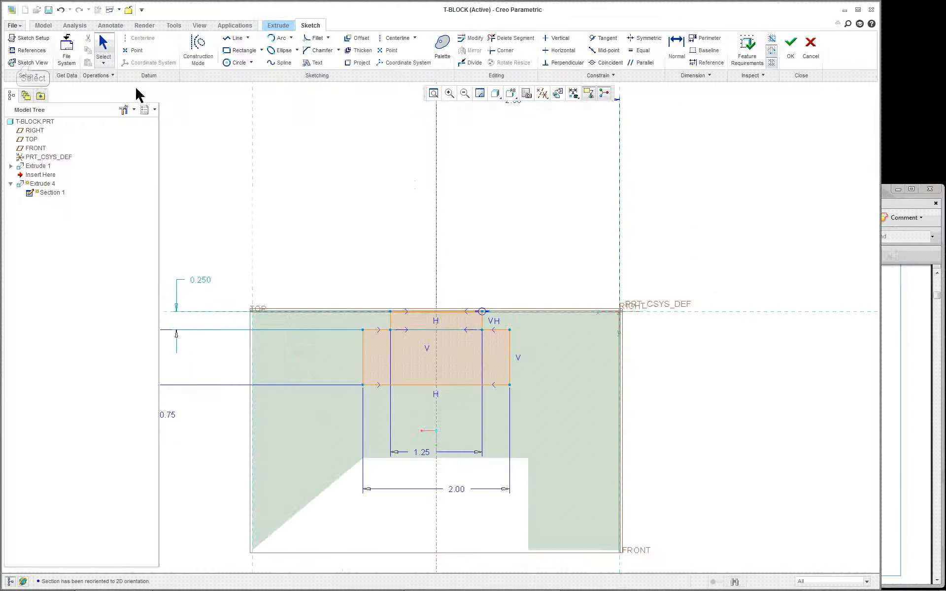
right_click(300, 172)
mouse_move(333, 283)
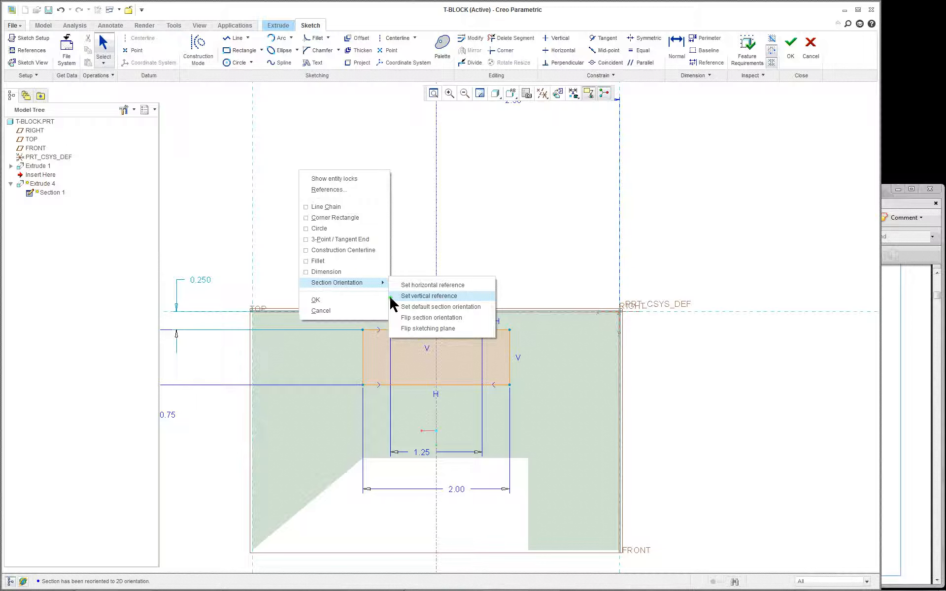
click(443, 320)
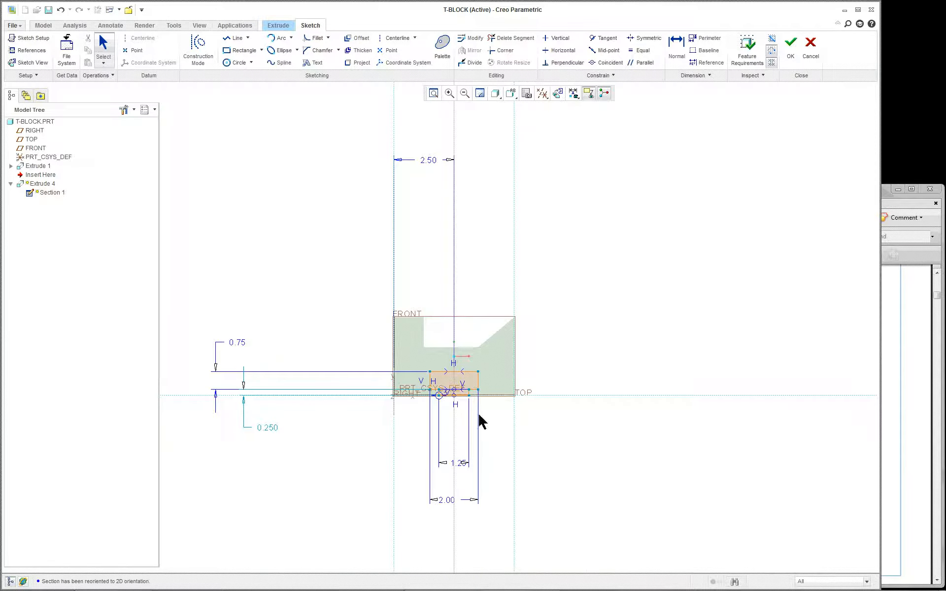
Delete the 2.50 dimension that locates the T-slot sketch from the side of the block.
scroll(438, 431, up, 4)
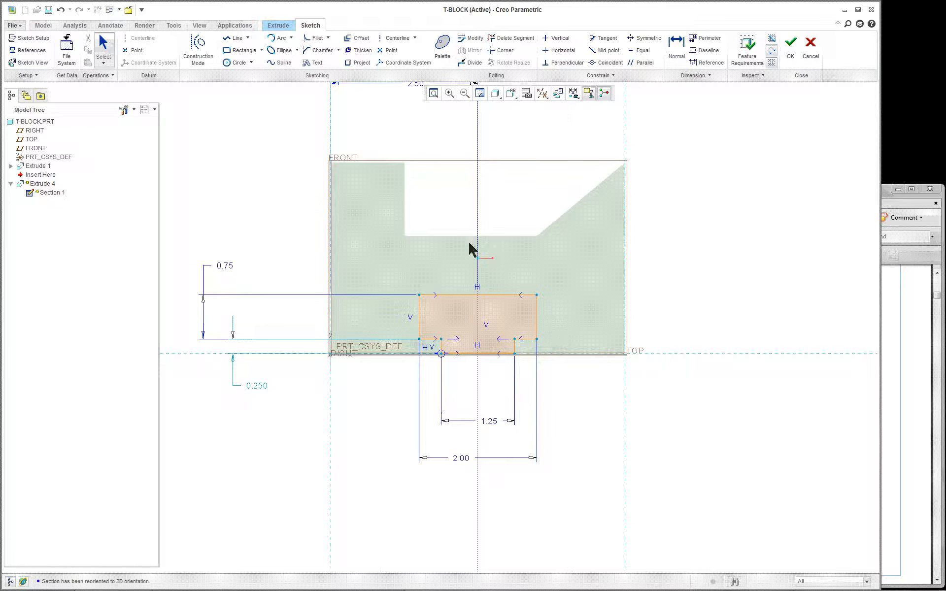
scroll(468, 241, down, 4)
scroll(461, 170, up, 4)
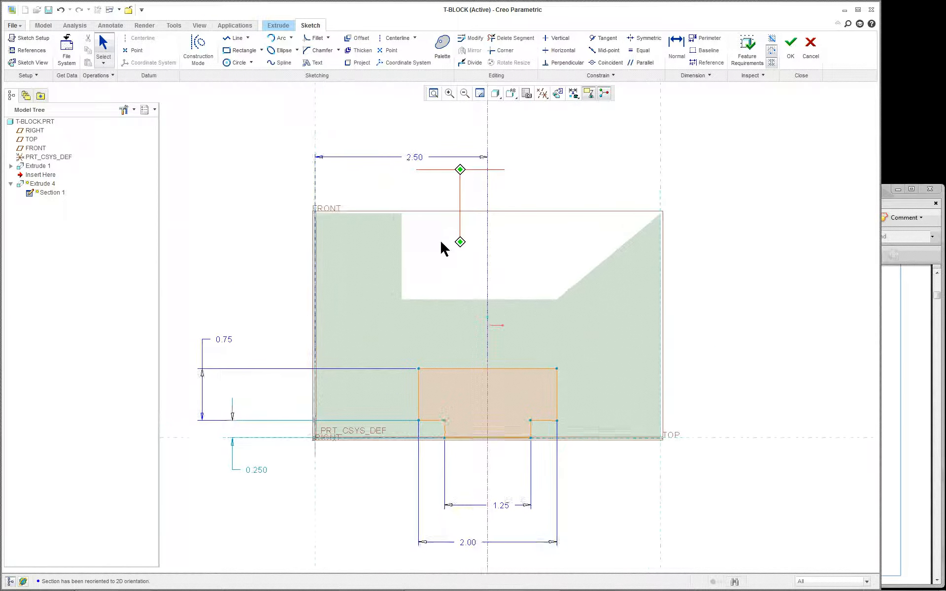
scroll(439, 241, down, 3)
scroll(440, 232, up, 1)
scroll(439, 226, down, 3)
scroll(439, 226, up, 6)
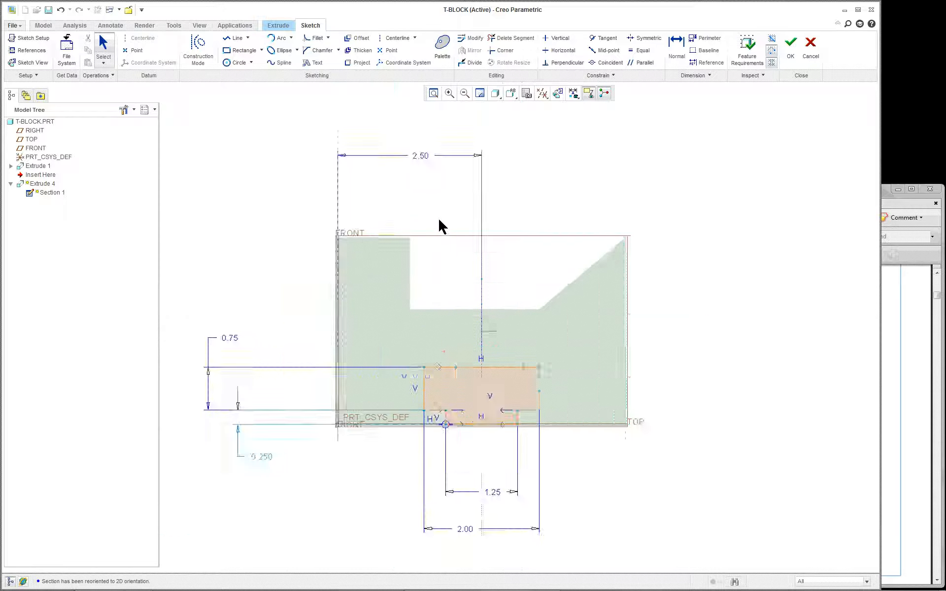
scroll(439, 217, down, 2)
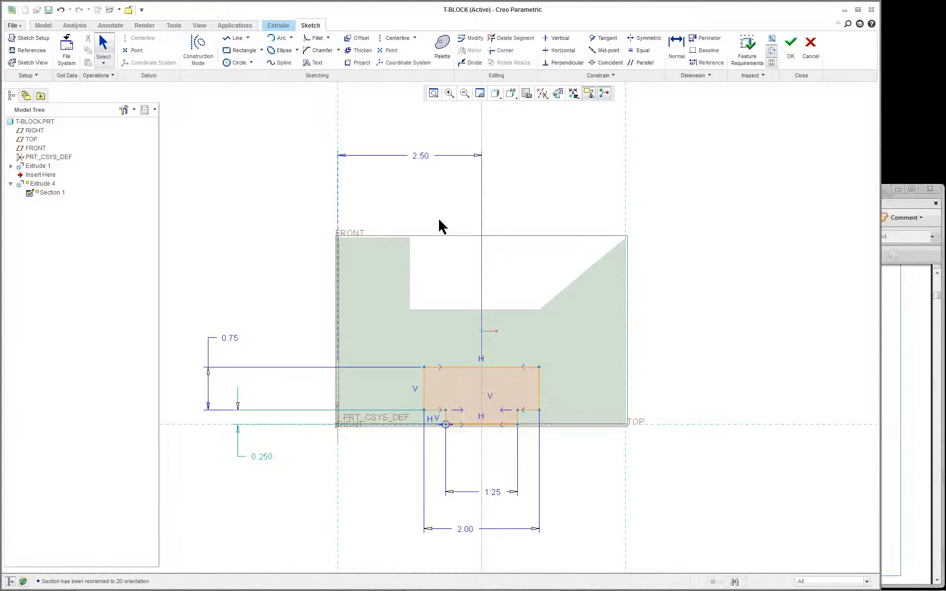
click(421, 158)
click(420, 158)
right_click(424, 183)
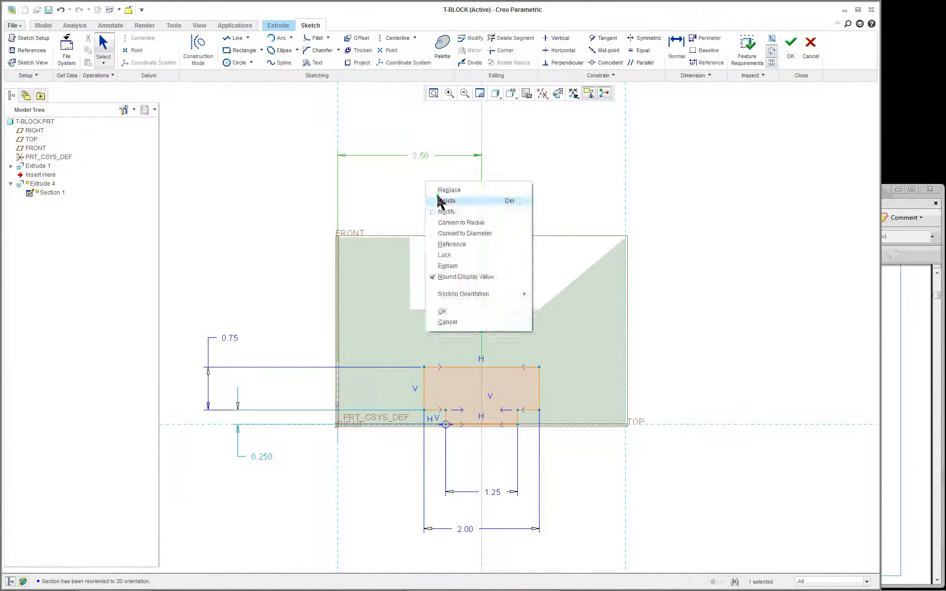
click(447, 199)
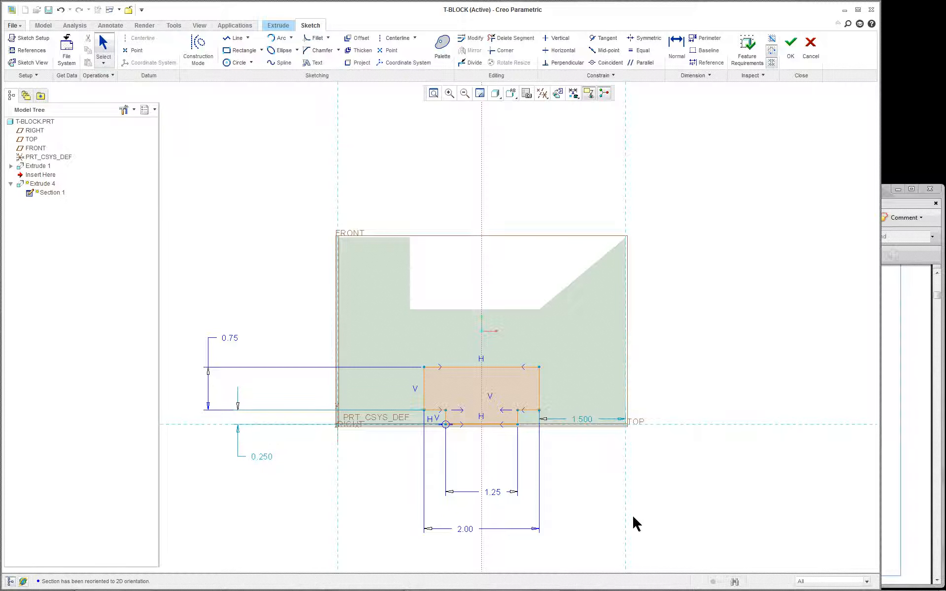
Move the dimension between the T-slot's wide part and the block's side to below the block outline.
click(588, 427)
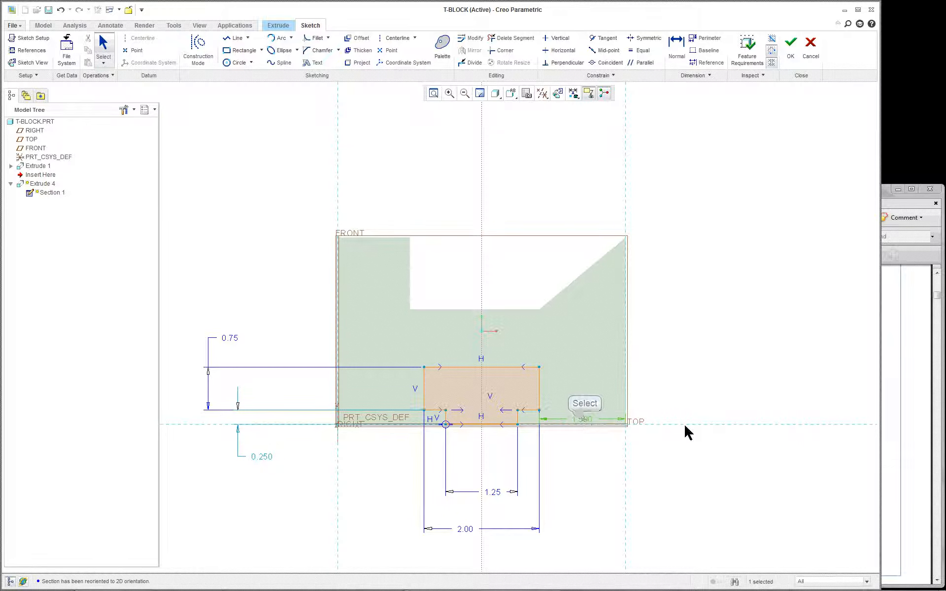
drag(585, 423, 687, 470)
click(696, 521)
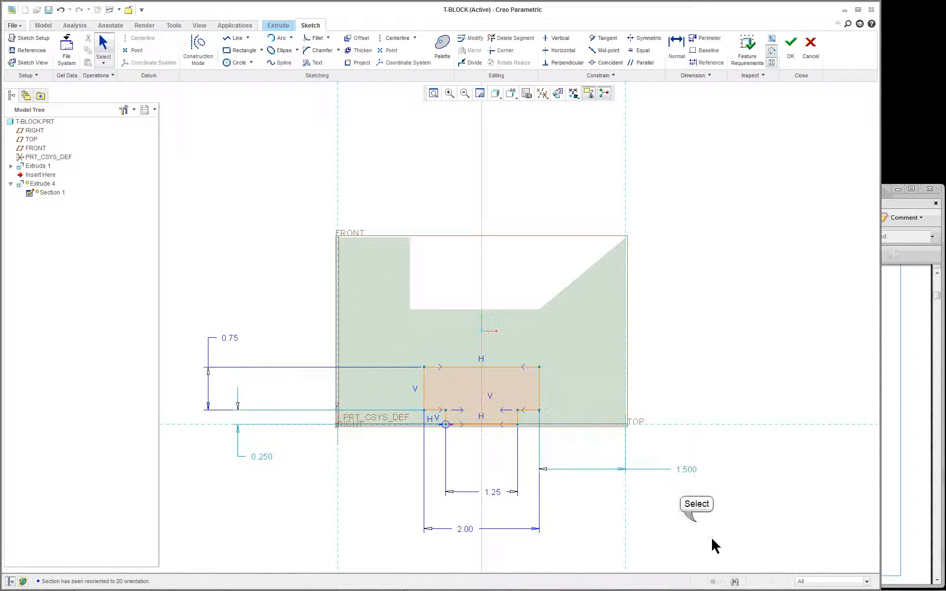
Dimension the horizontal distance from the block's side to the nearer edge of the T-slot's narrow neck.
right_click(270, 285)
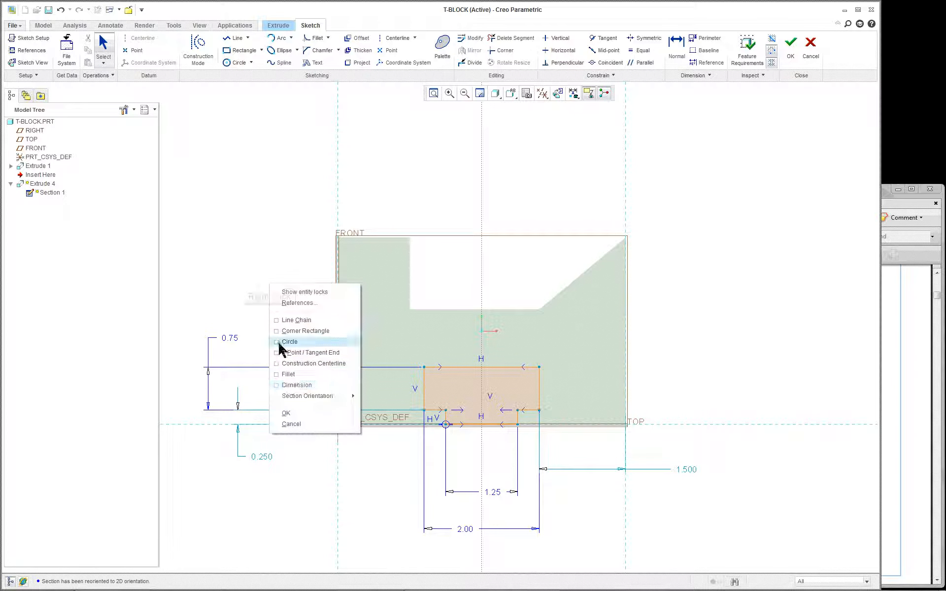
click(296, 385)
click(338, 358)
click(446, 418)
middle_click(387, 470)
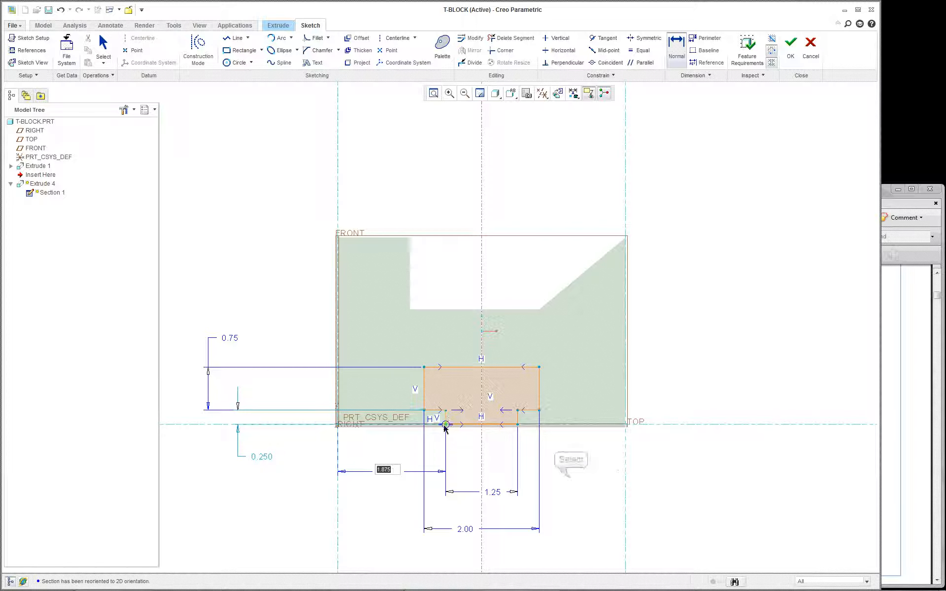
key(Return)
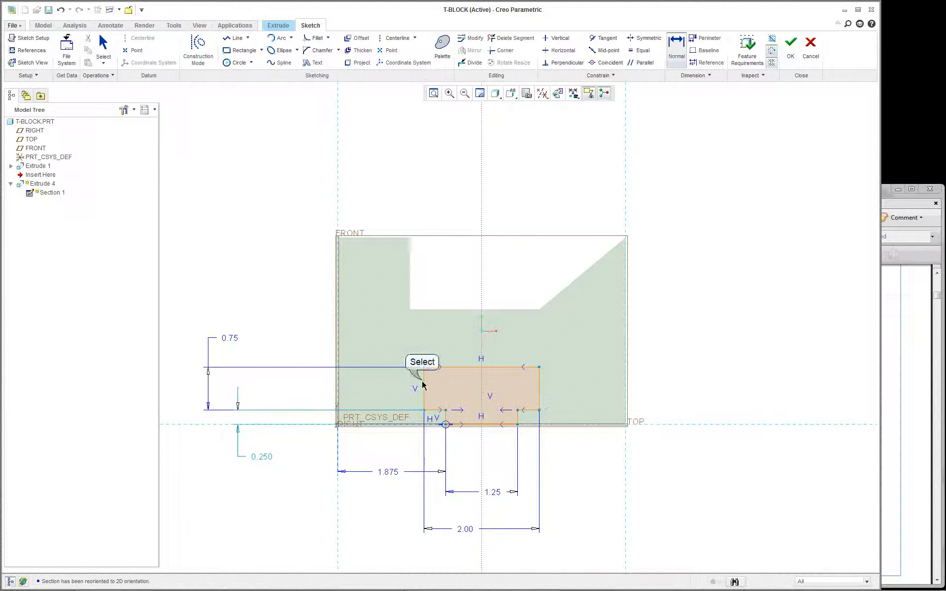
right_click(675, 392)
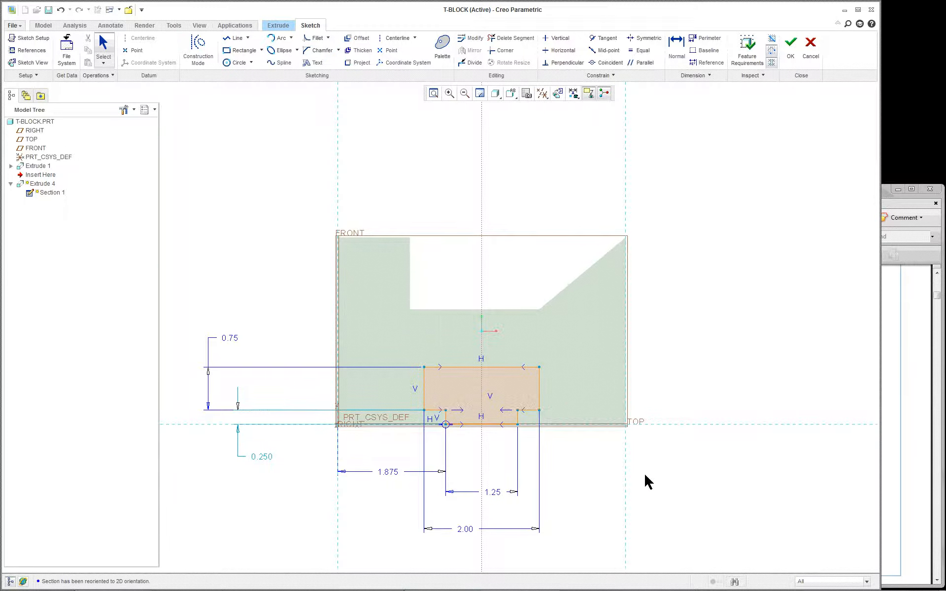
Stretch the T-slot profile freehand to about 2.54 wide, with a neck about 1.52 wide and 0.42 high.
scroll(644, 472, down, 1)
scroll(361, 537, up, 2)
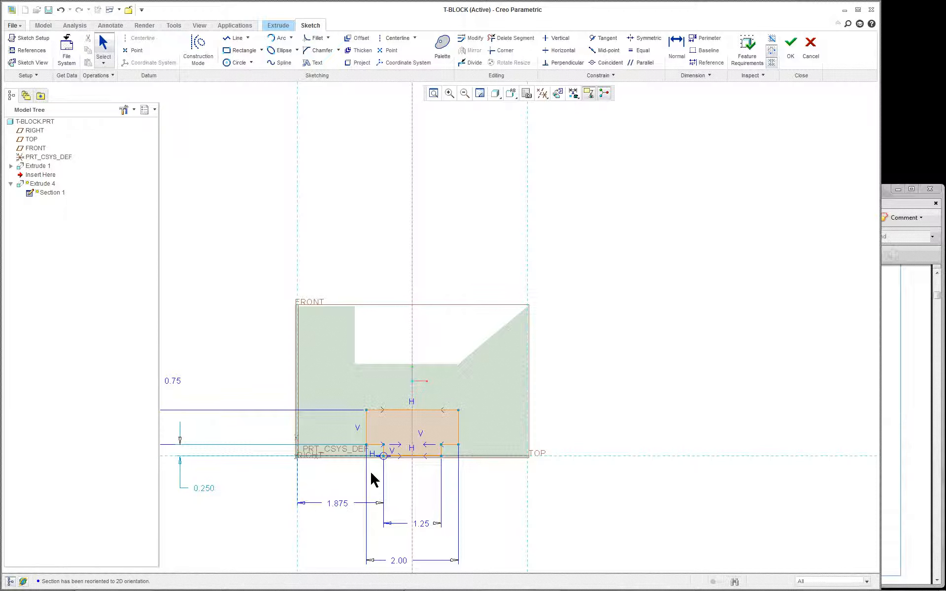
click(379, 461)
mouse_move(366, 427)
mouse_down()
mouse_move(345, 429)
mouse_move(366, 426)
mouse_move(355, 428)
mouse_move(379, 450)
mouse_up()
scroll(442, 466, up, 3)
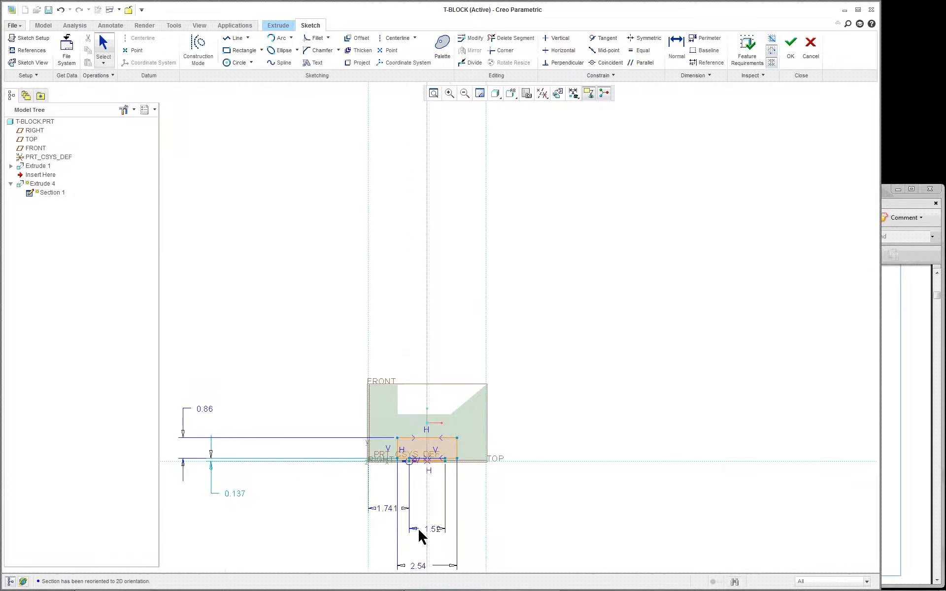
scroll(418, 528, down, 9)
scroll(417, 525, up, 6)
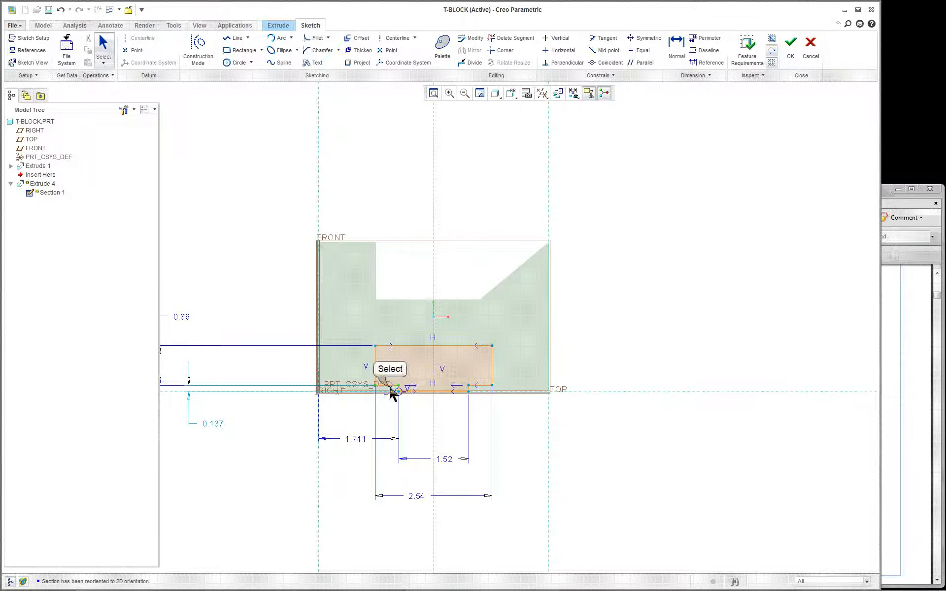
drag(389, 386, 393, 374)
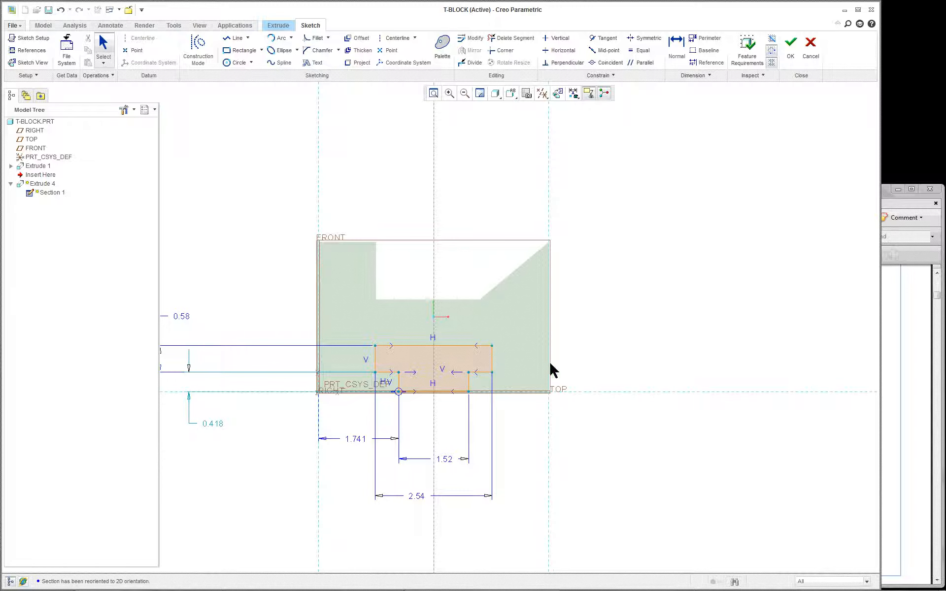
Stretch the wide part of the T-slot freehand to about 4.07 wide and 0.96 high.
drag(493, 361, 527, 361)
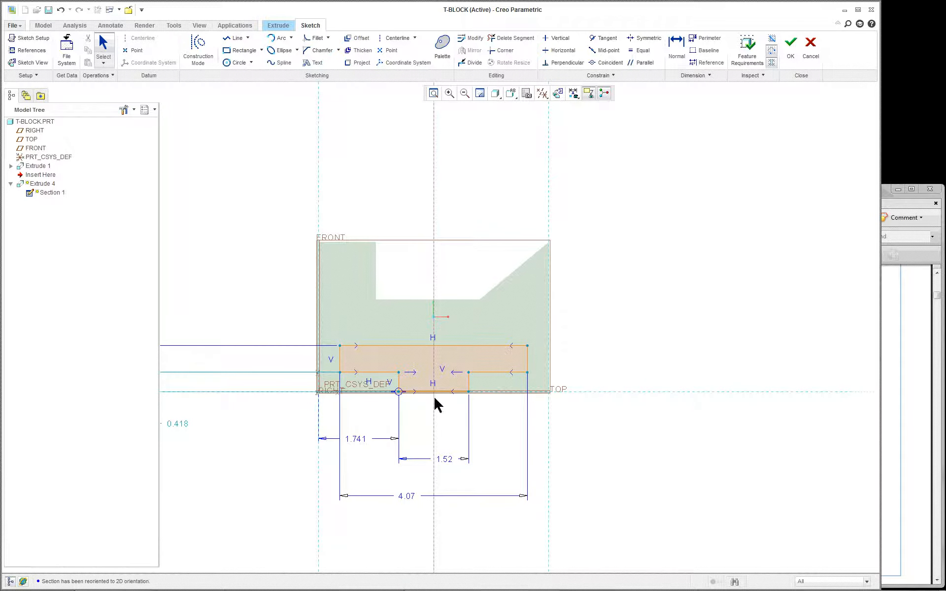
scroll(441, 407, up, 2)
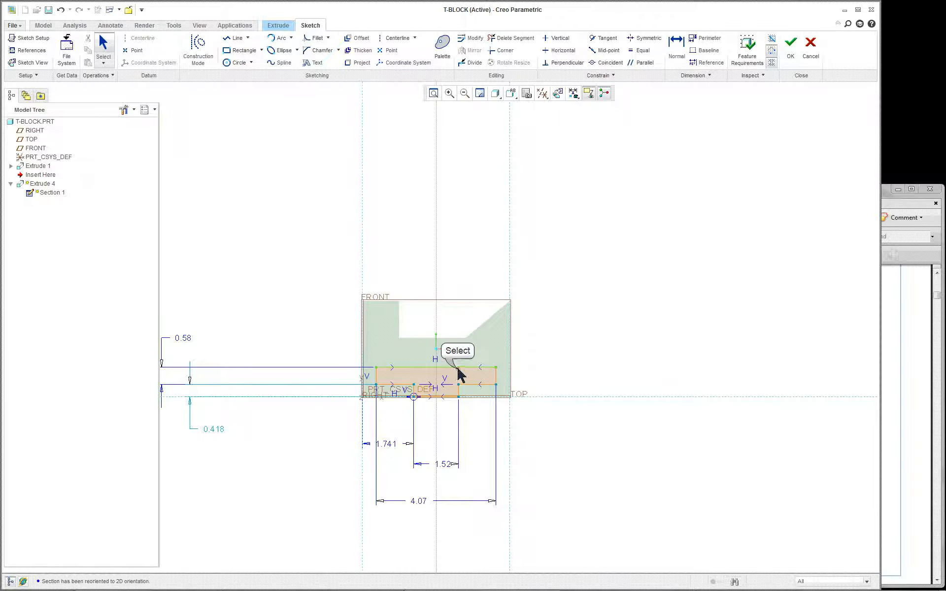
drag(457, 373, 461, 357)
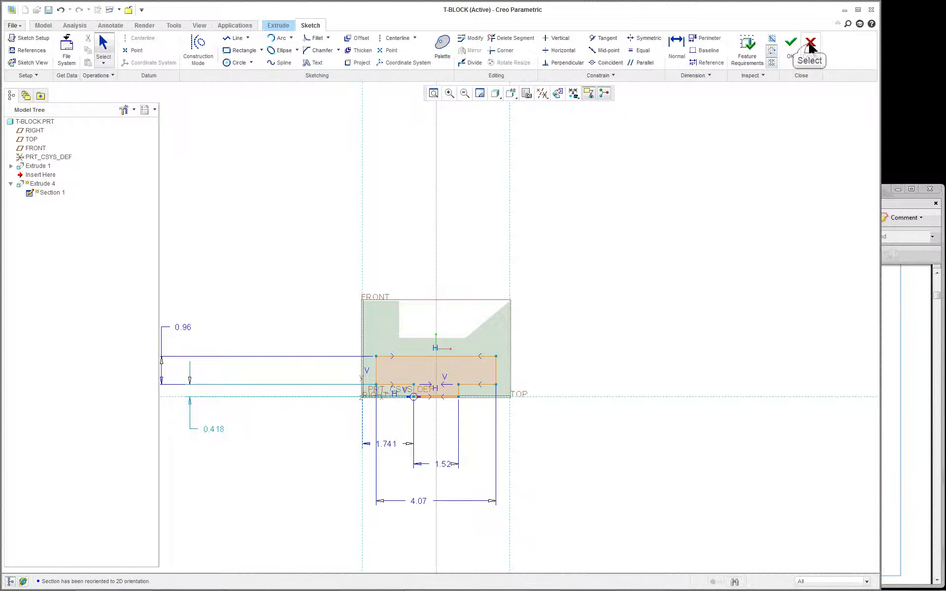
Leave the T-slot sketch without keeping its changes and complete the redefinition of Extrude 4.
click(808, 44)
click(452, 312)
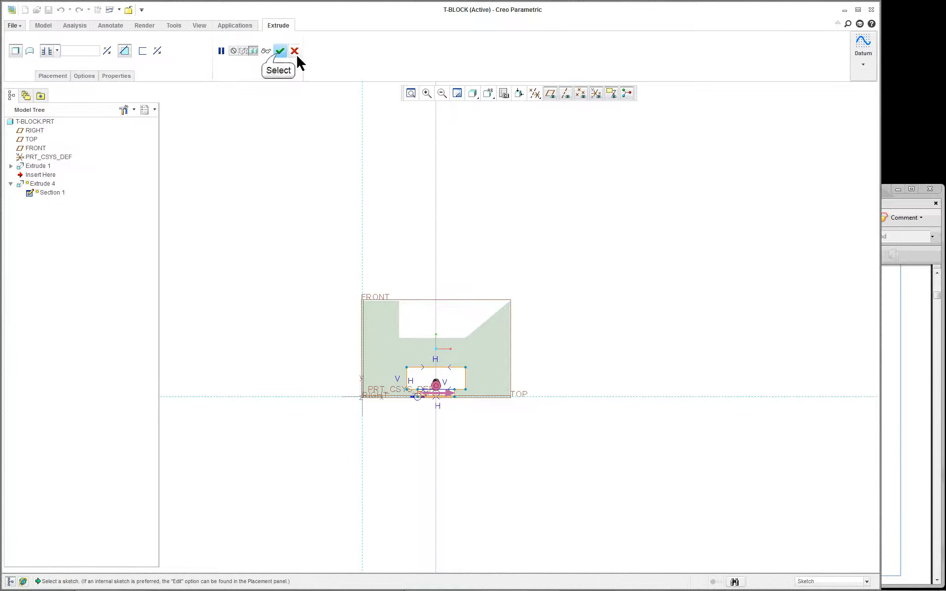
click(280, 51)
middle_drag(578, 285, 545, 308)
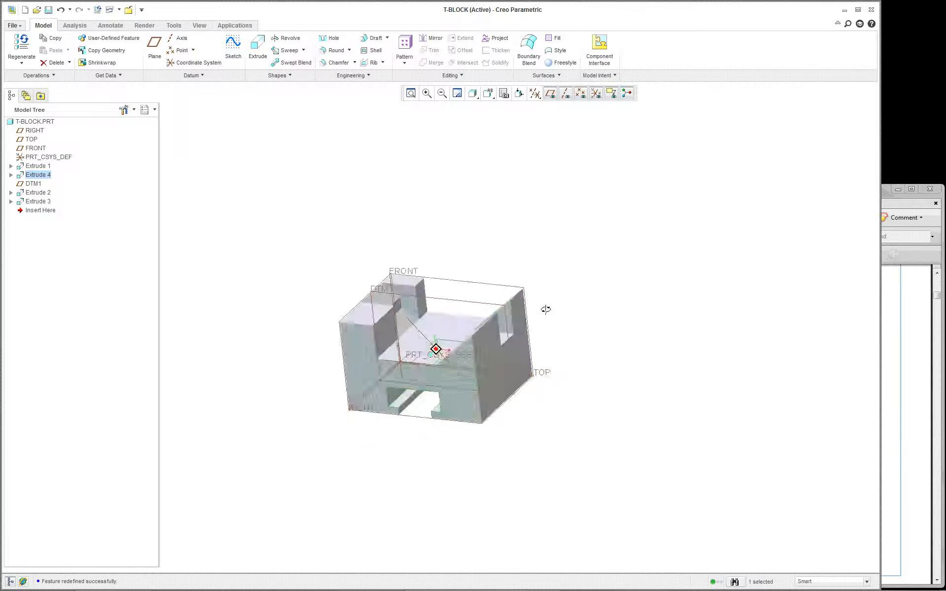
scroll(775, 340, down, 4)
scroll(818, 342, down, 6)
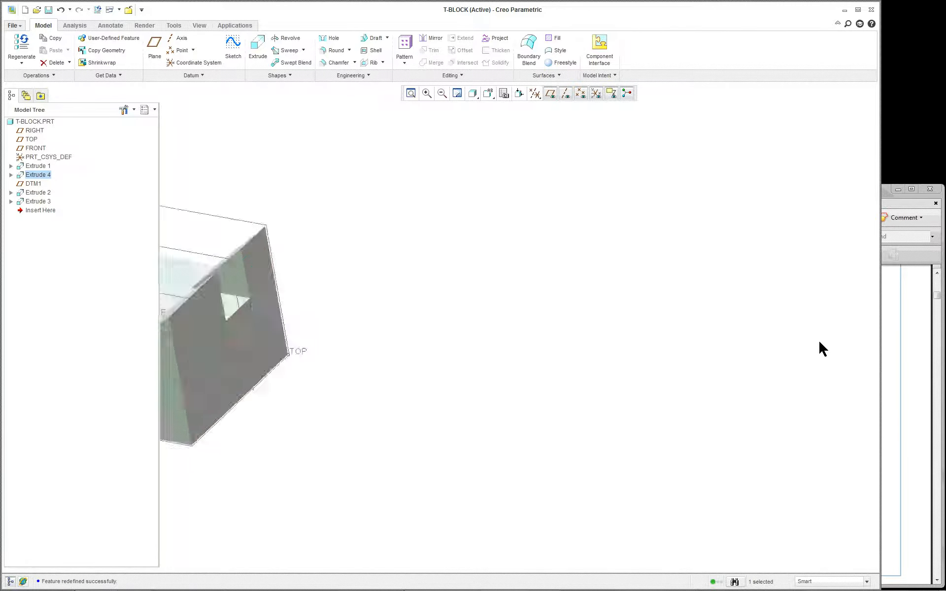
scroll(819, 342, up, 3)
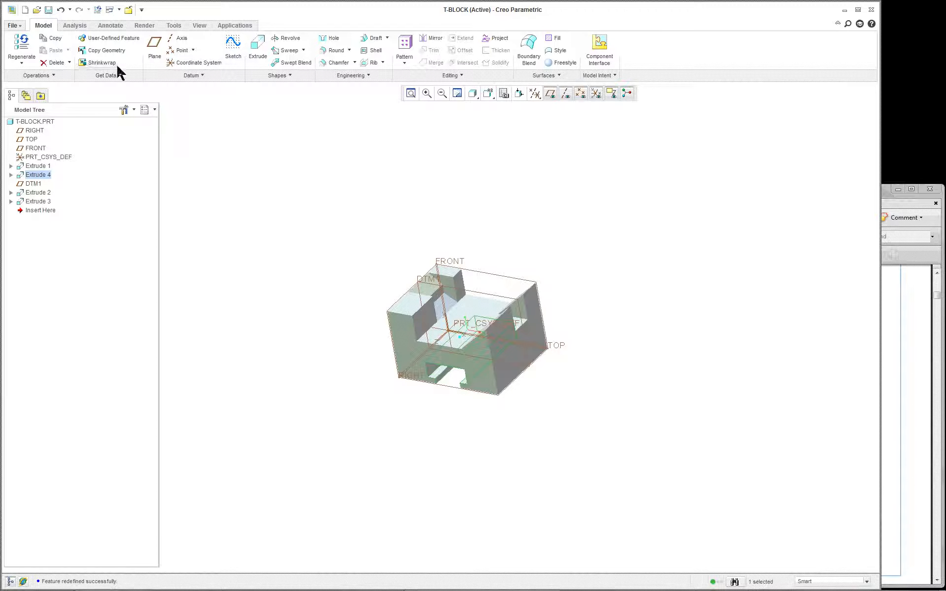
click(11, 26)
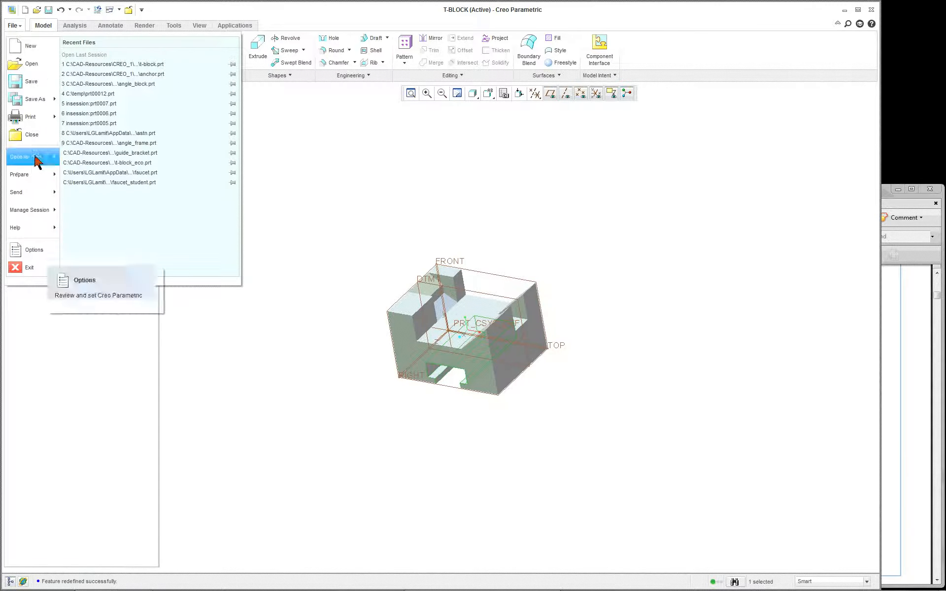
mouse_move(34, 102)
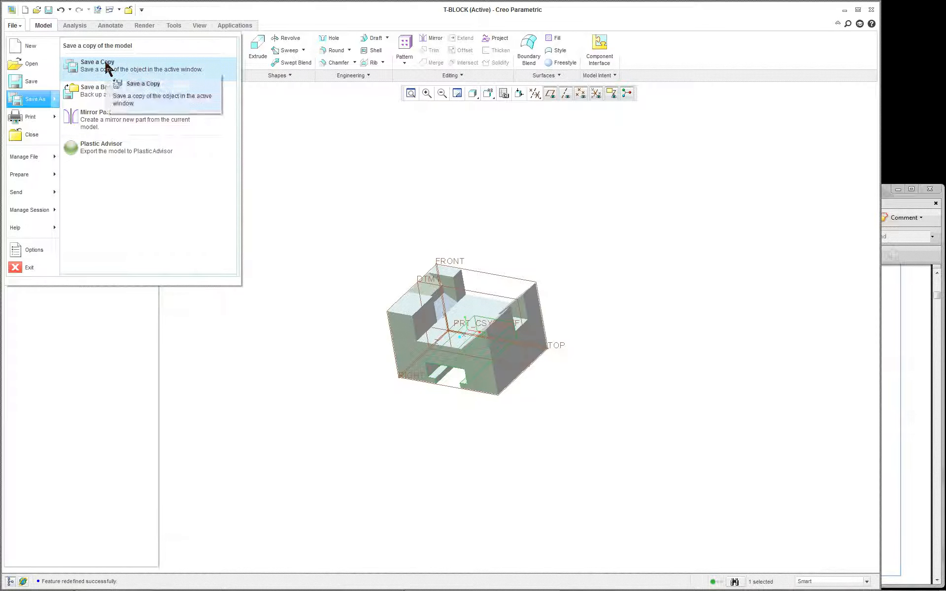
click(29, 82)
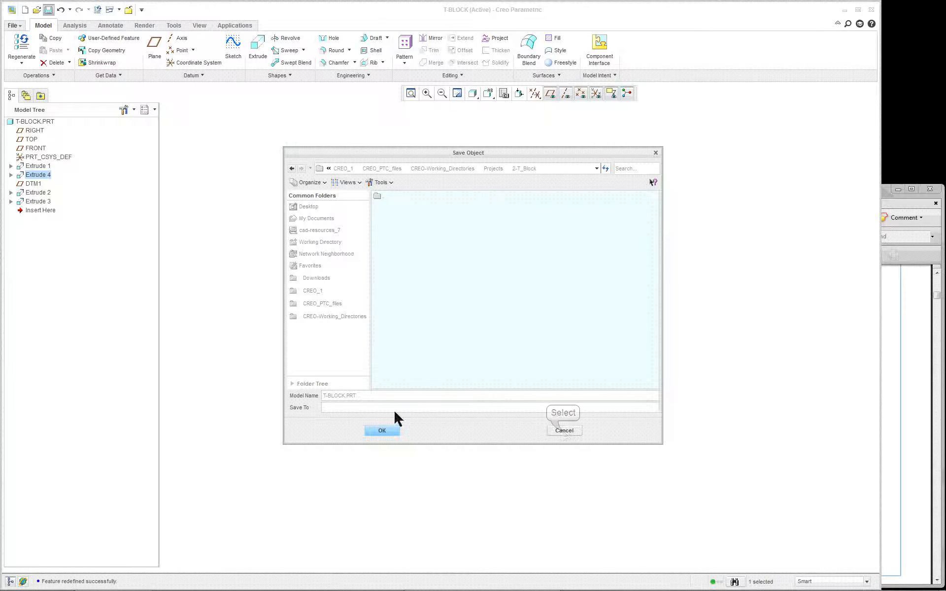
click(564, 431)
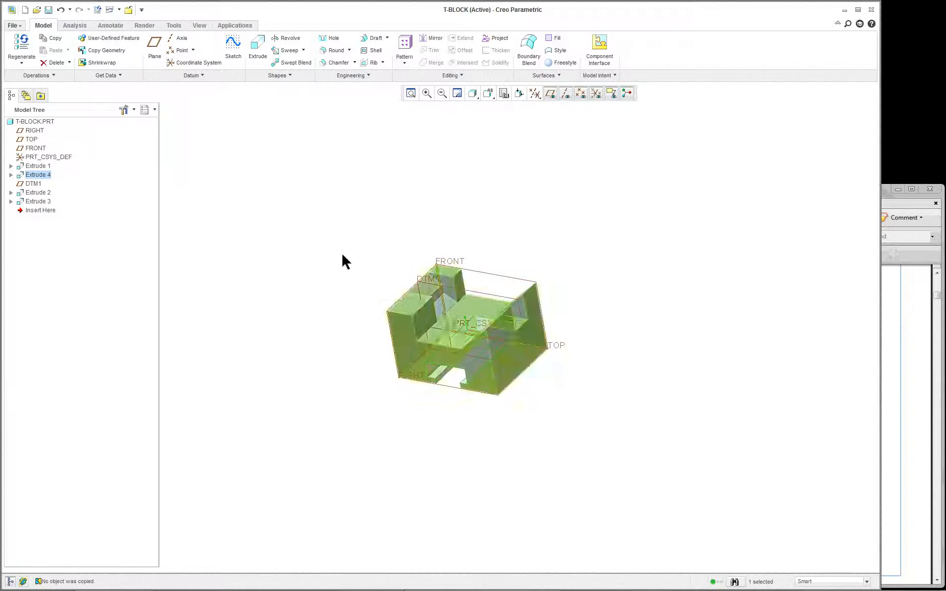
Save a copy of the part as a PDF U3D file named t-block, accepting the default export settings.
click(12, 27)
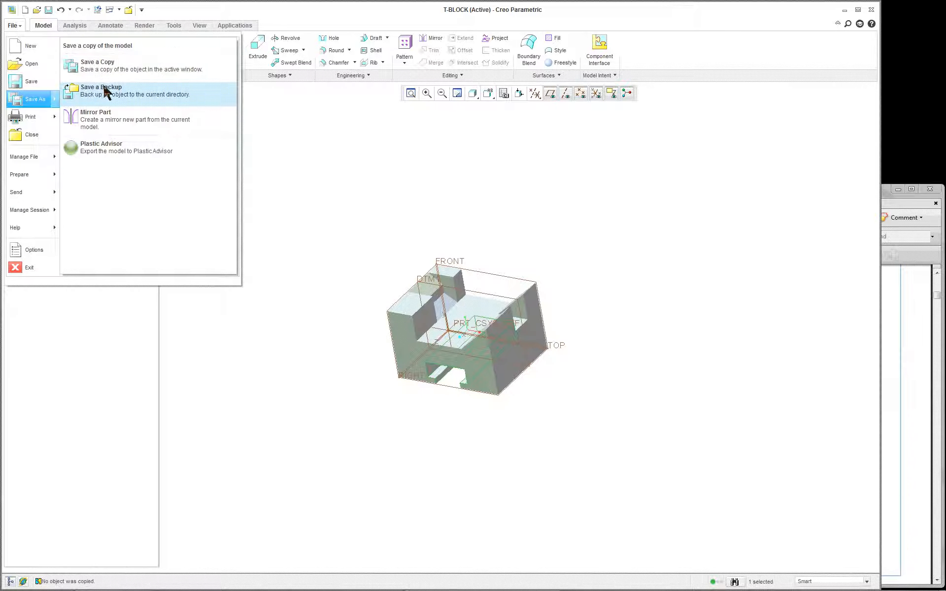
click(116, 74)
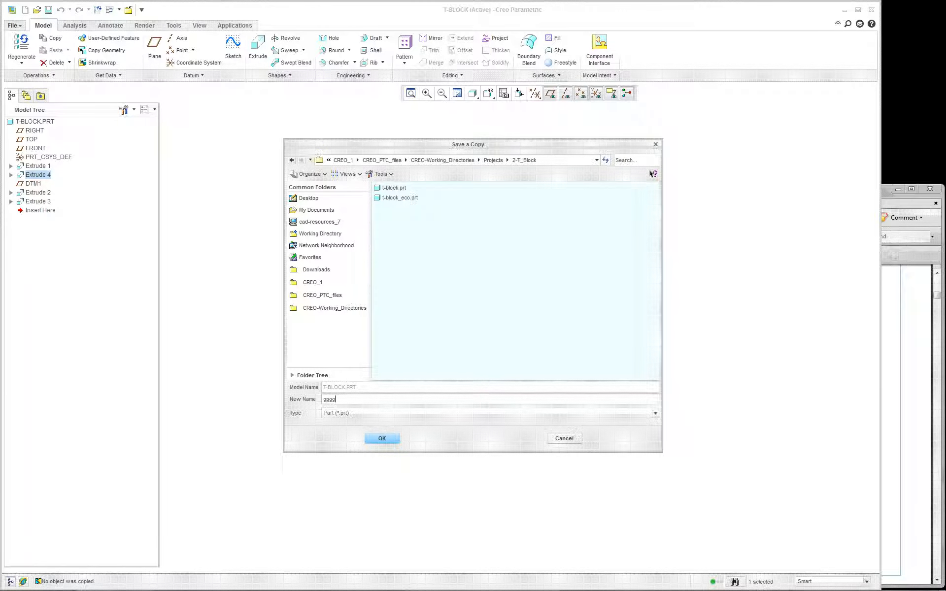
click(425, 415)
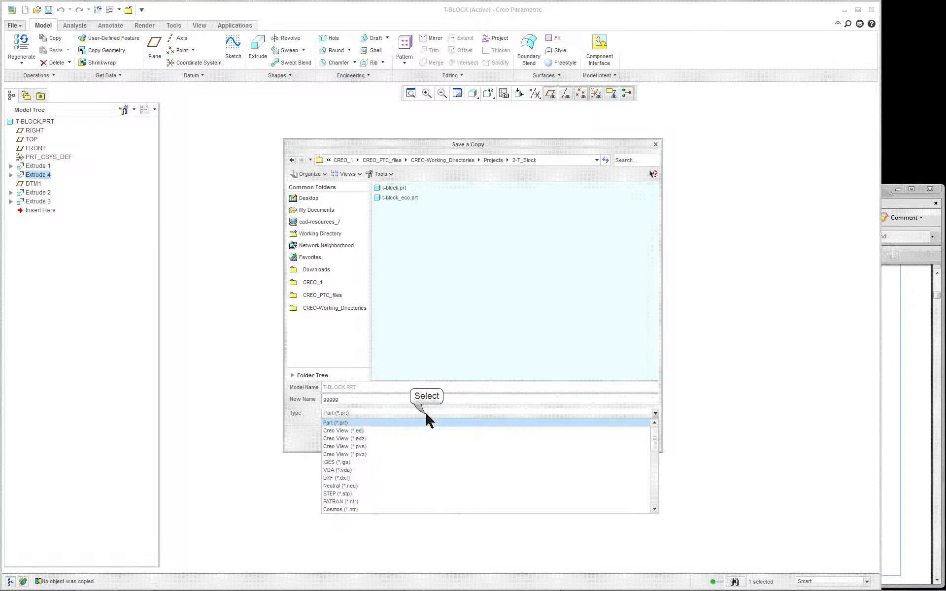
scroll(444, 442, down, 7)
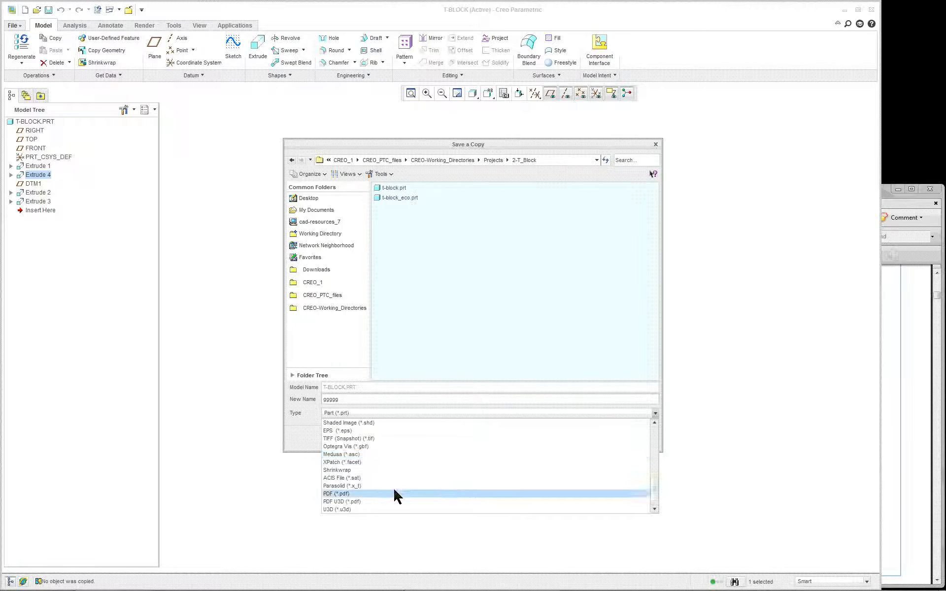
click(347, 502)
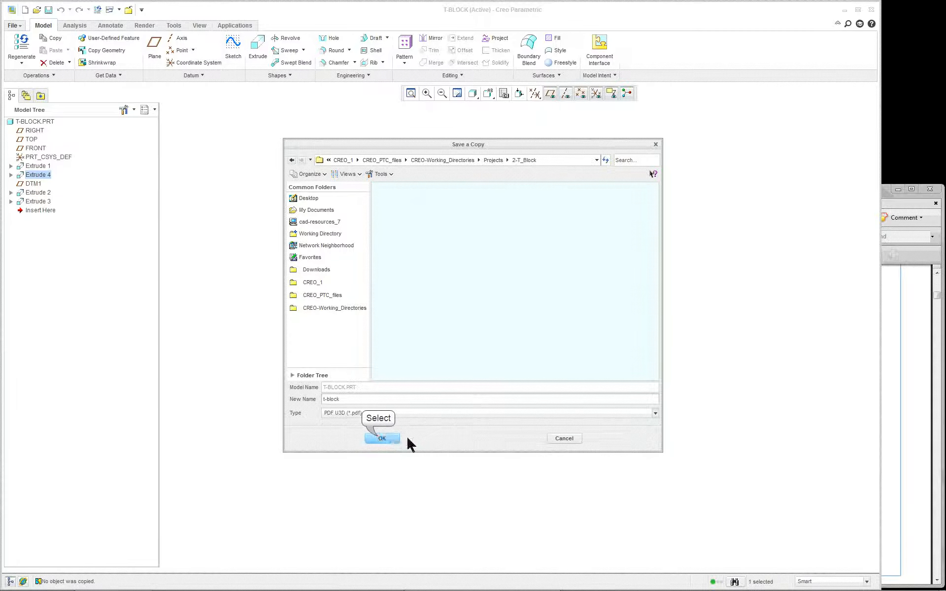
click(378, 436)
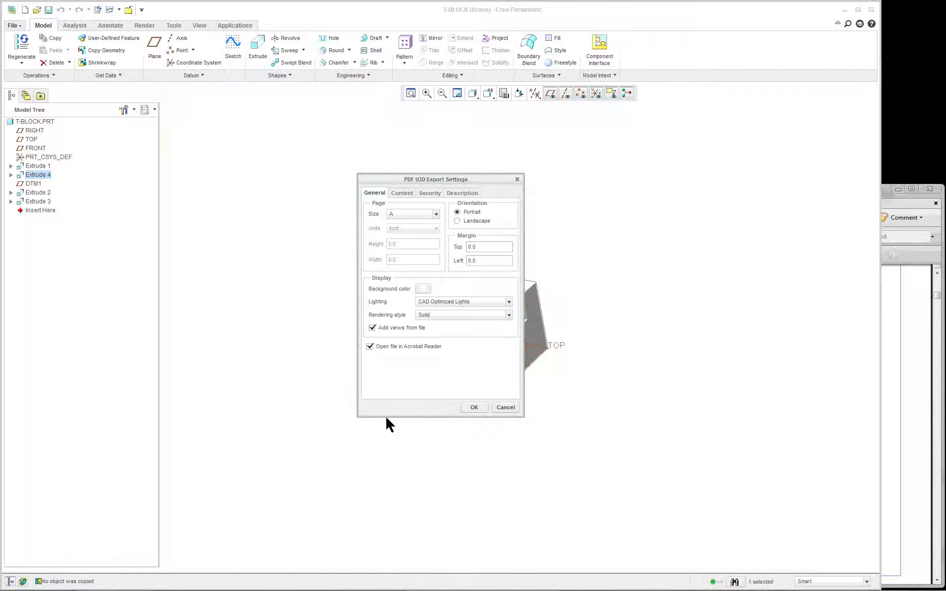
click(477, 407)
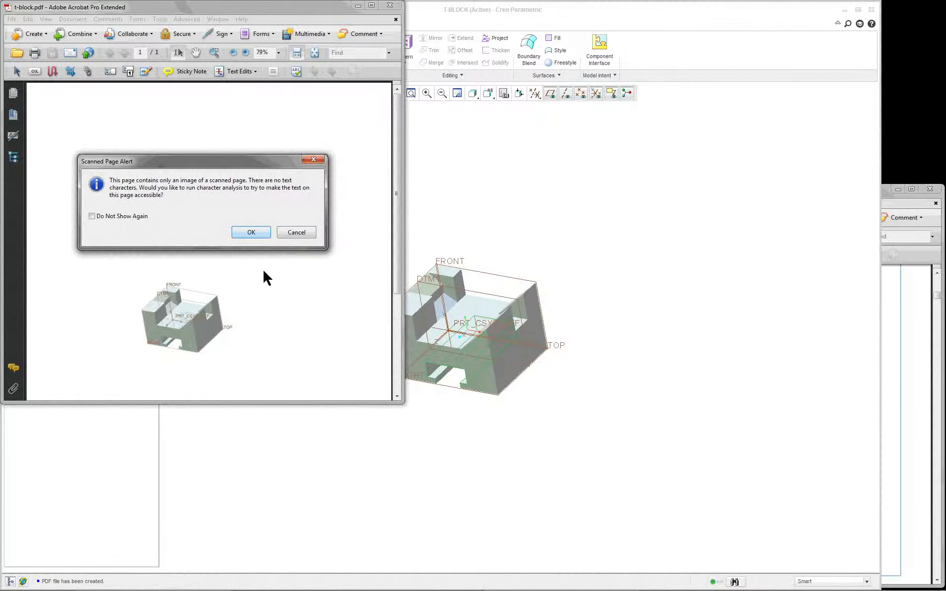
In Adobe Acrobat, run text recognition on the current page of t-block.pdf and cancel the reading-order setup.
click(253, 232)
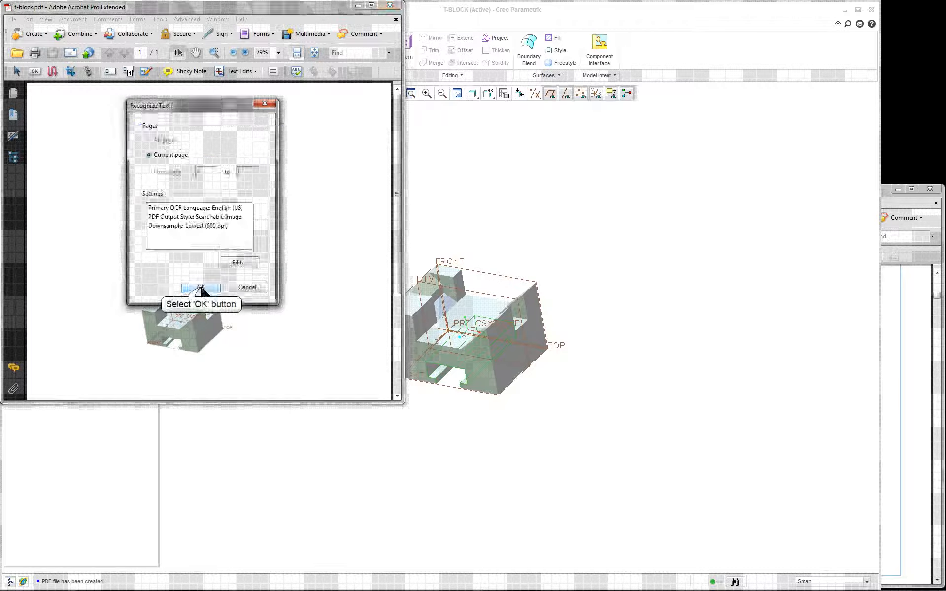
click(199, 286)
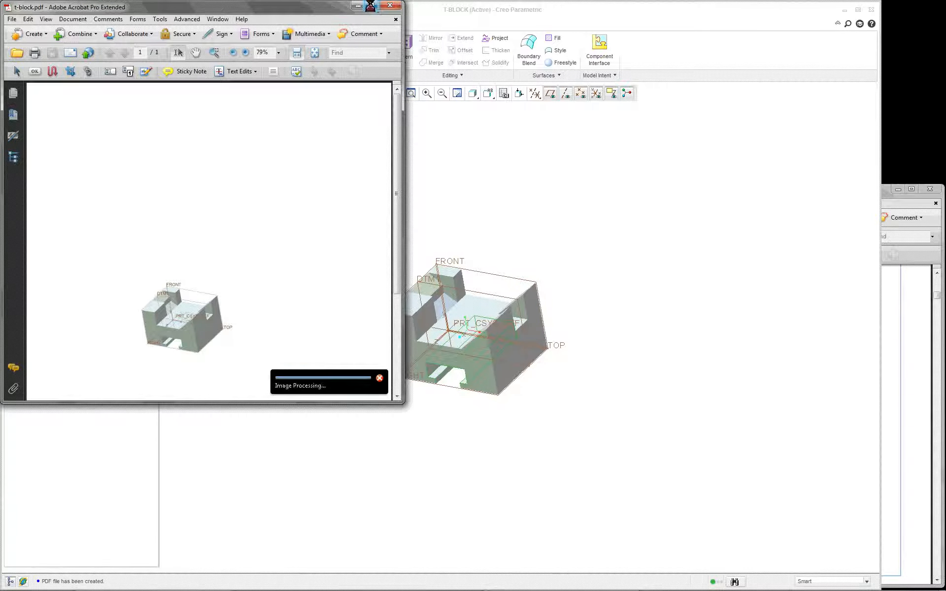
click(474, 303)
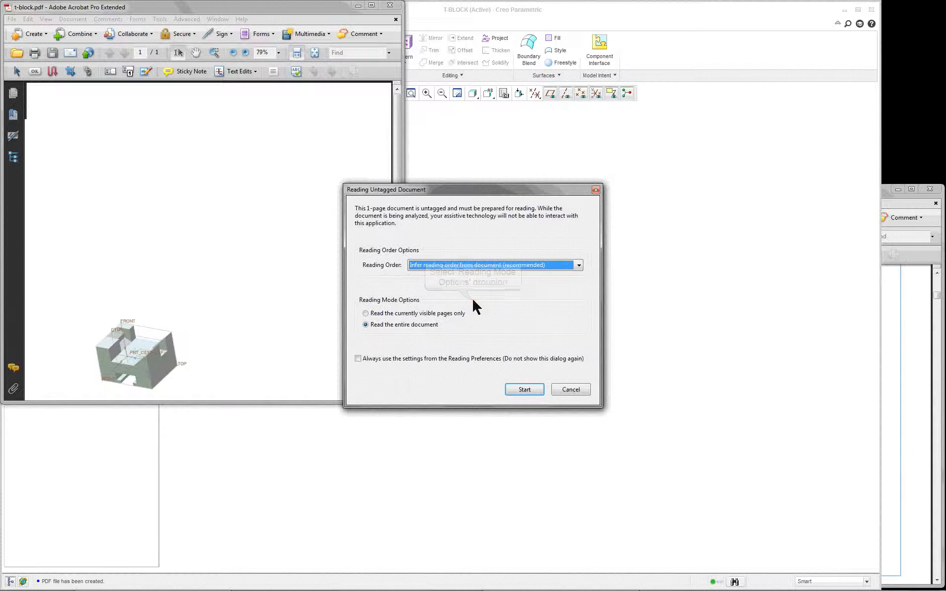
click(552, 390)
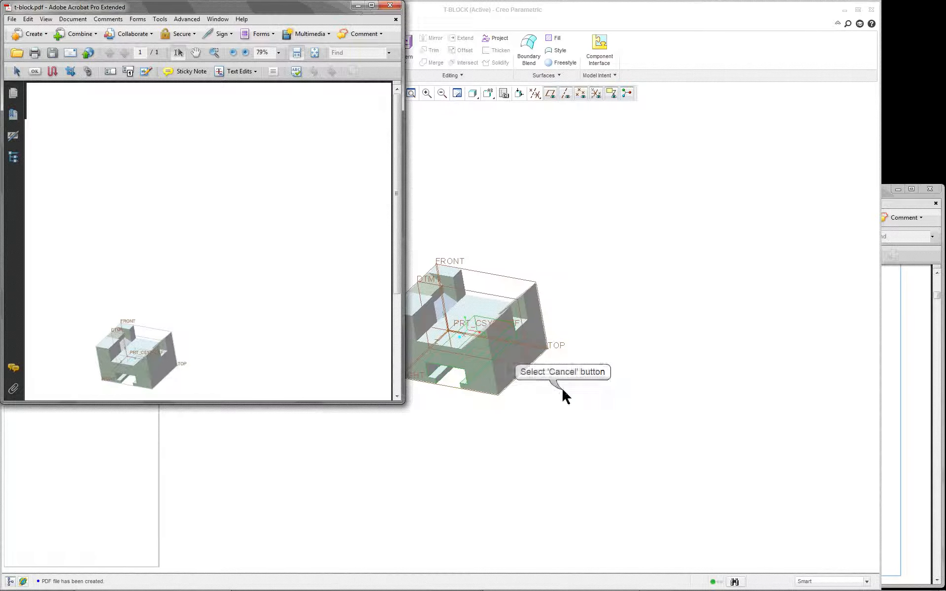
Maximize the t-block.pdf window, fit the full page in it and activate the embedded 3D model.
click(372, 5)
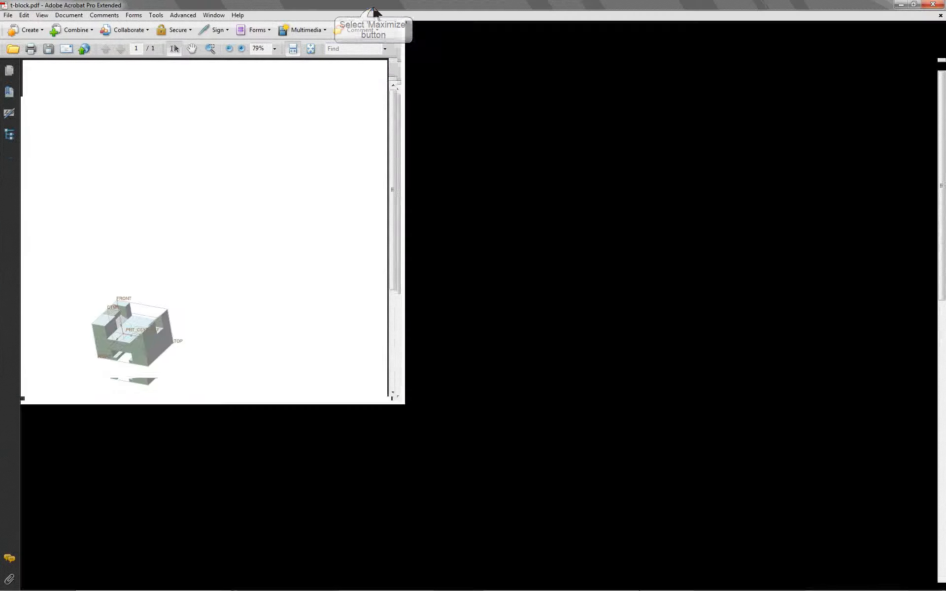
click(310, 49)
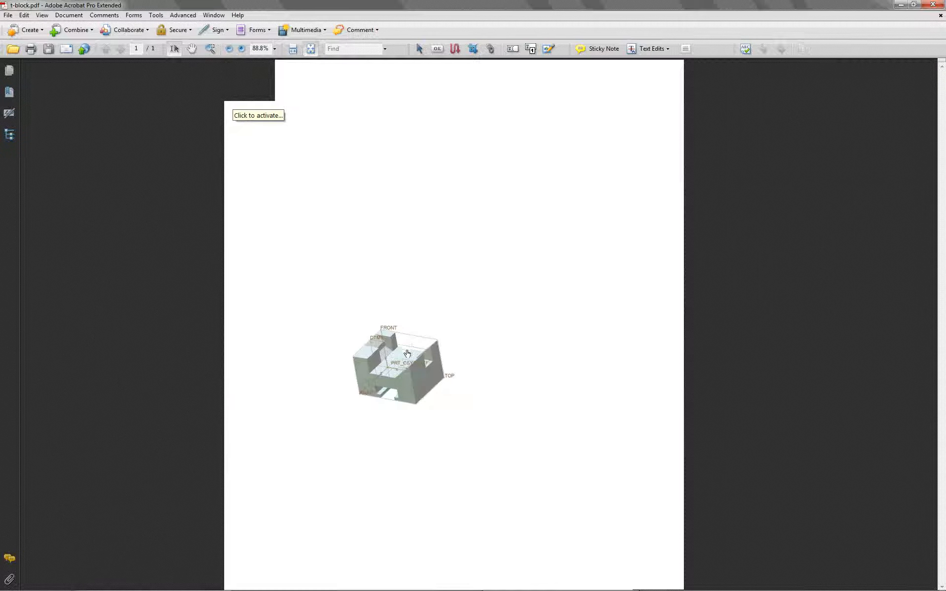
click(407, 354)
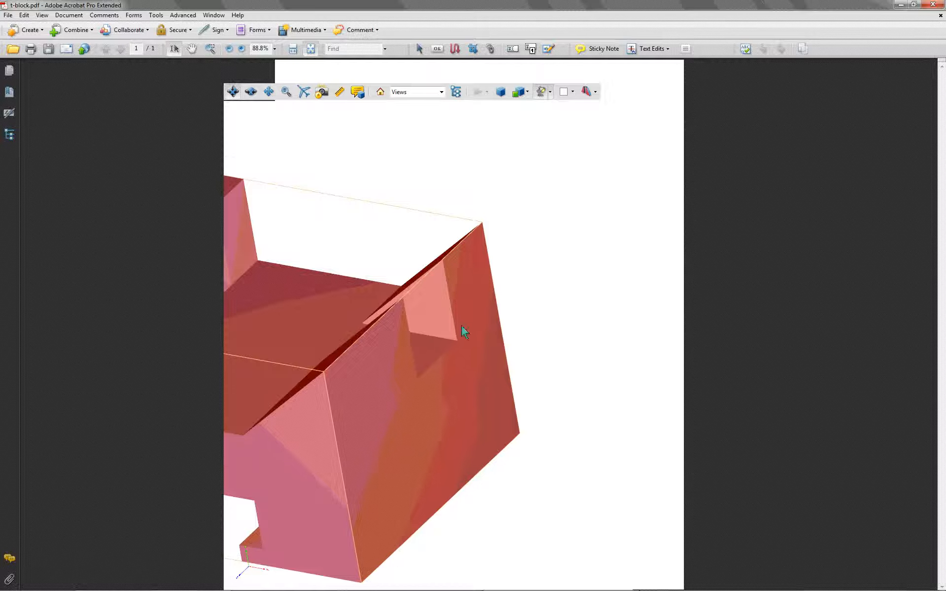
Examine the block's 3D model in the PDF from different angles and distances, including its underside and cuts.
drag(461, 325, 452, 282)
click(381, 92)
scroll(333, 234, up, 2)
scroll(333, 234, down, 3)
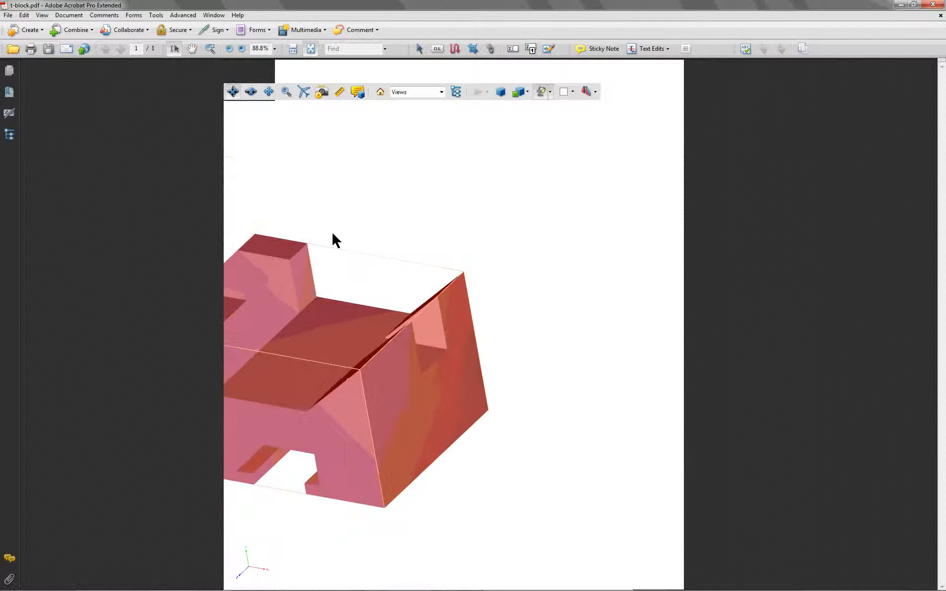
scroll(325, 330, down, 1)
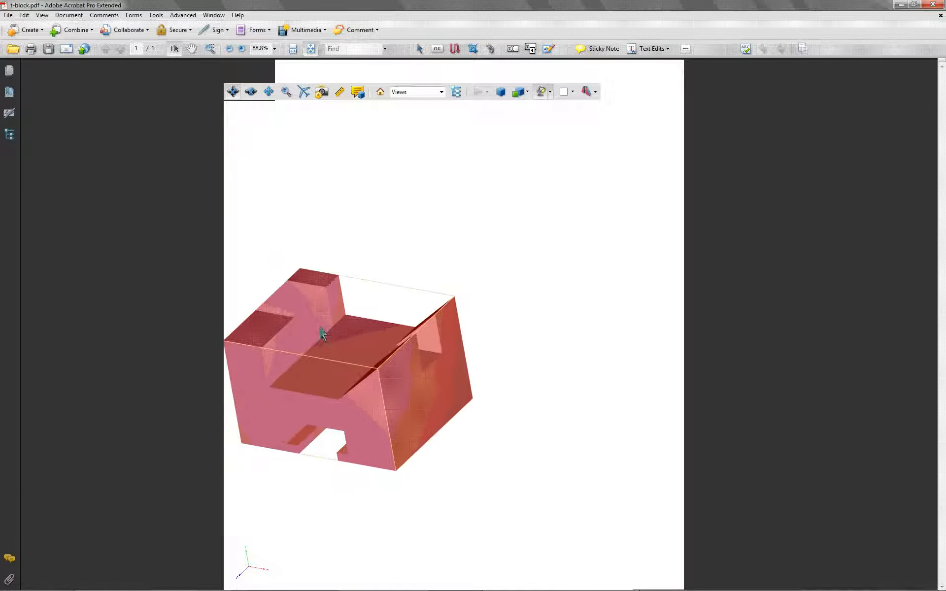
scroll(330, 337, up, 2)
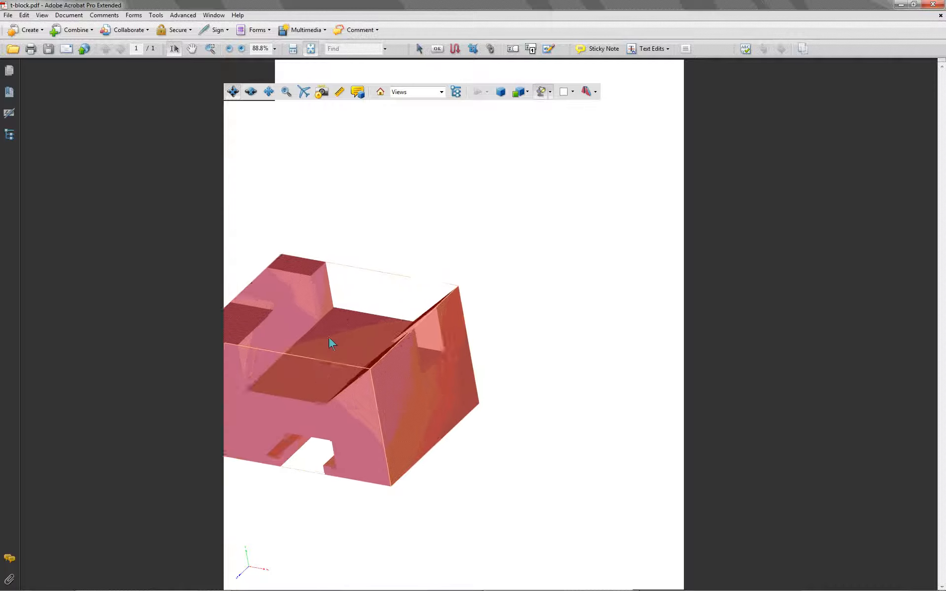
scroll(335, 305, up, 2)
scroll(345, 301, down, 1)
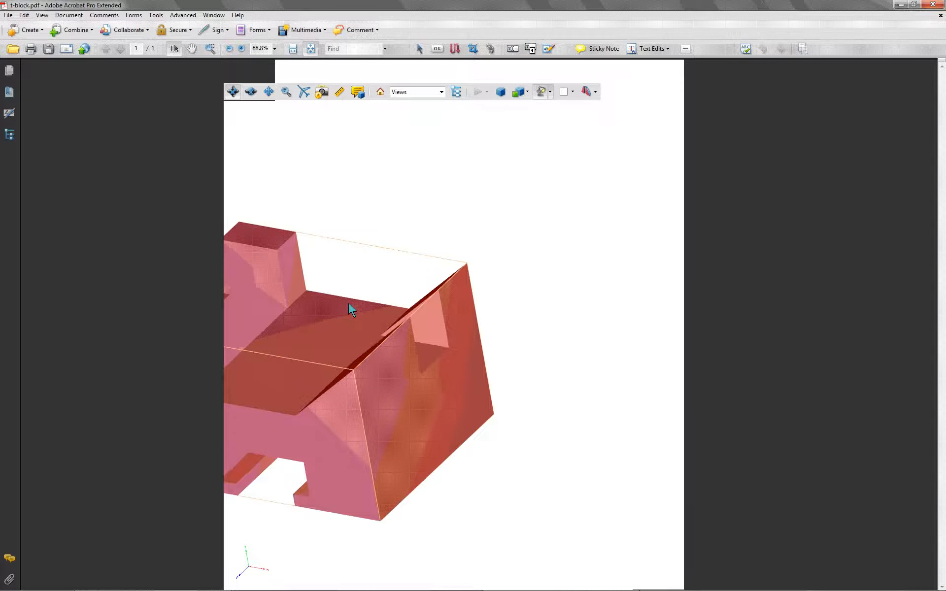
drag(348, 304, 486, 231)
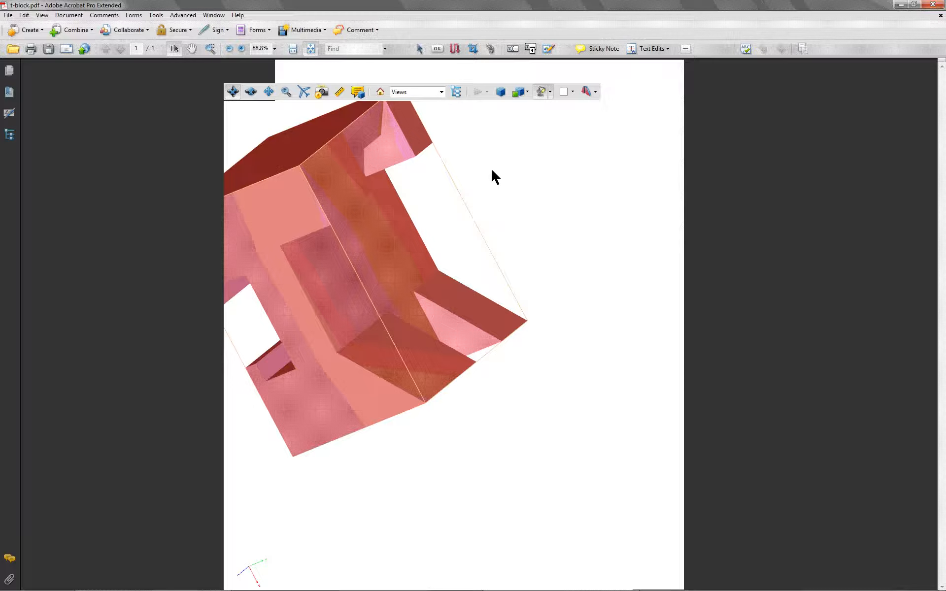
Try the Transparent render mode on the 3D model and switch it to Shaded Illustration.
click(518, 94)
click(527, 128)
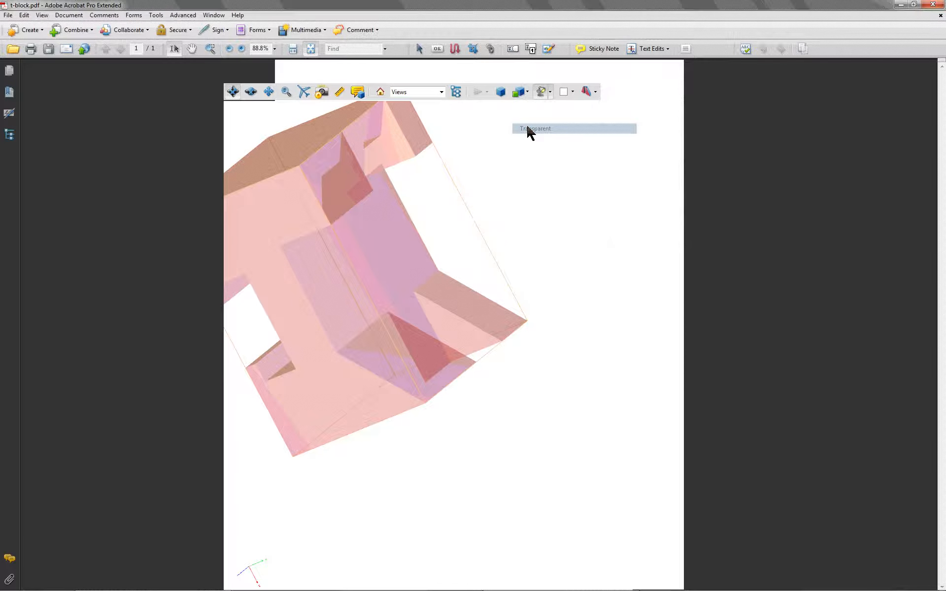
click(527, 93)
click(531, 173)
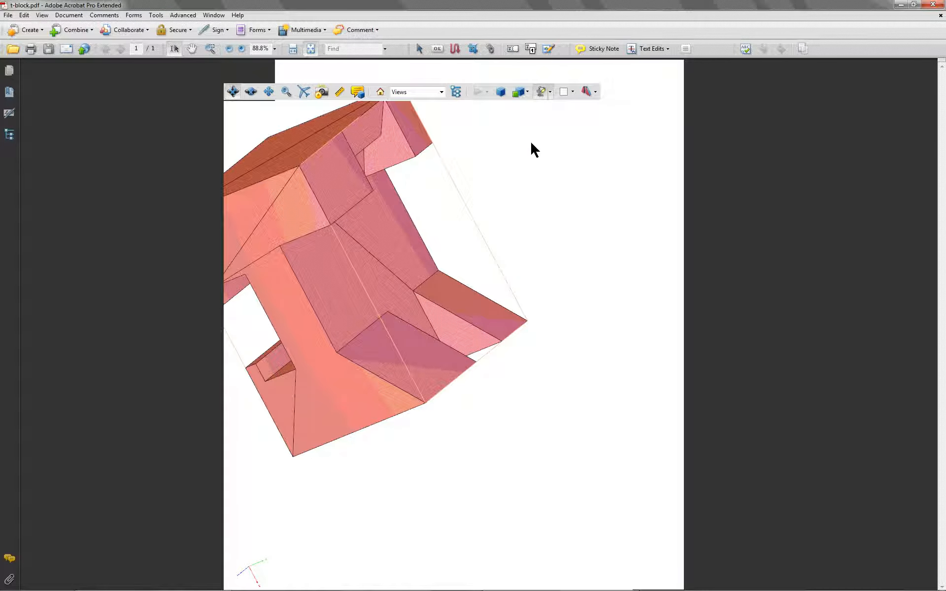
click(526, 93)
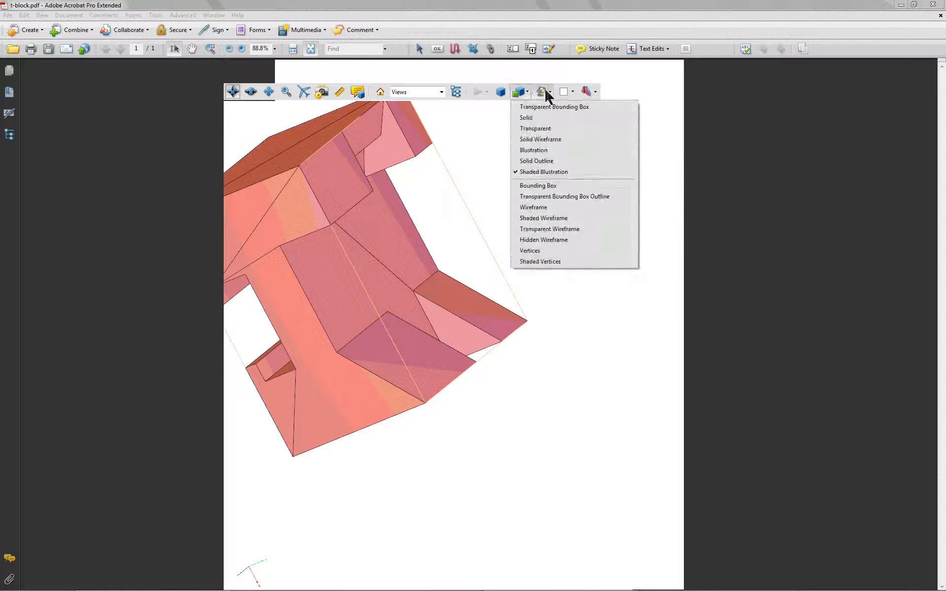
Change the 3D model's lighting to Primary Color Lights.
click(543, 93)
click(551, 92)
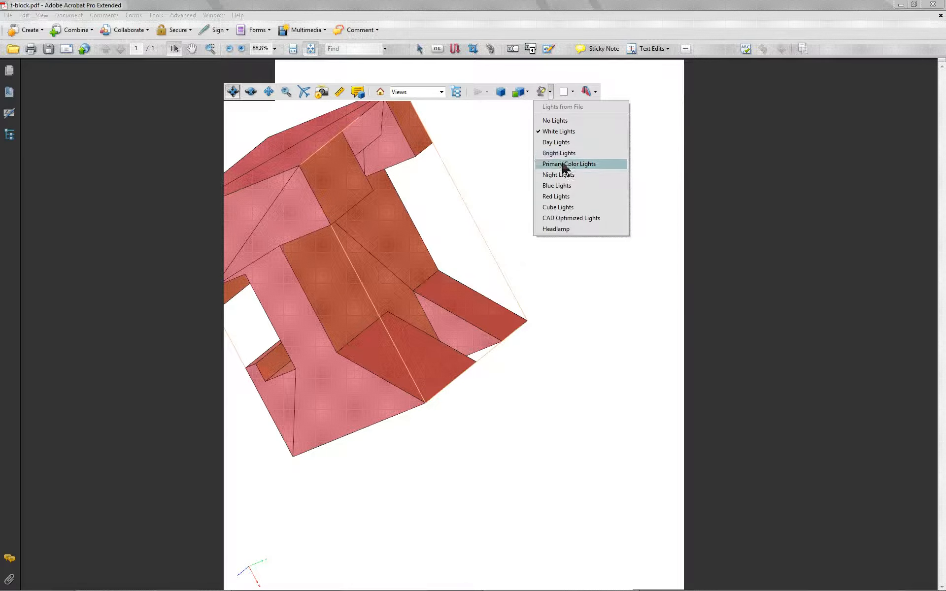
click(565, 165)
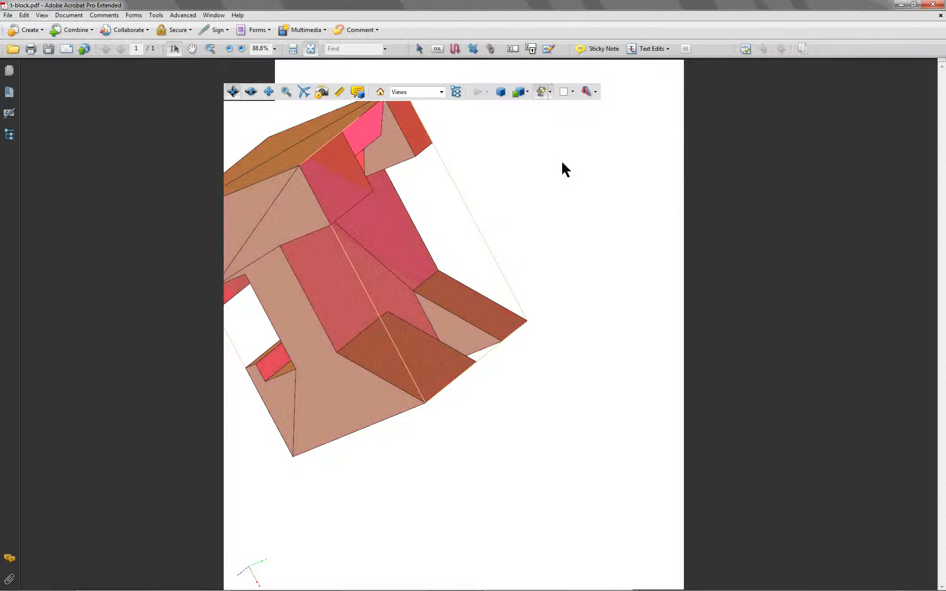
Show a cross section through the 3D block and inspect the cutting plane at different zoom levels.
click(596, 92)
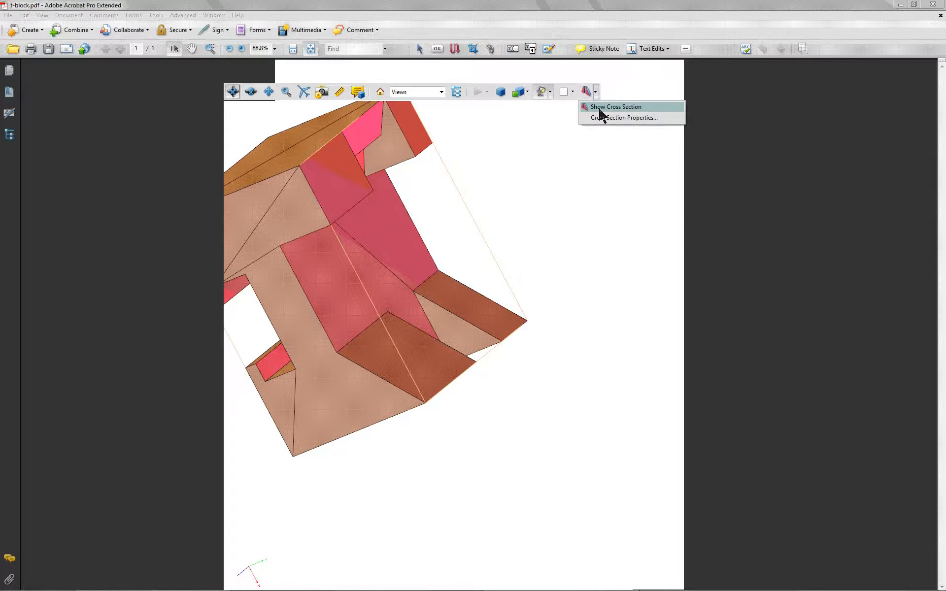
click(599, 109)
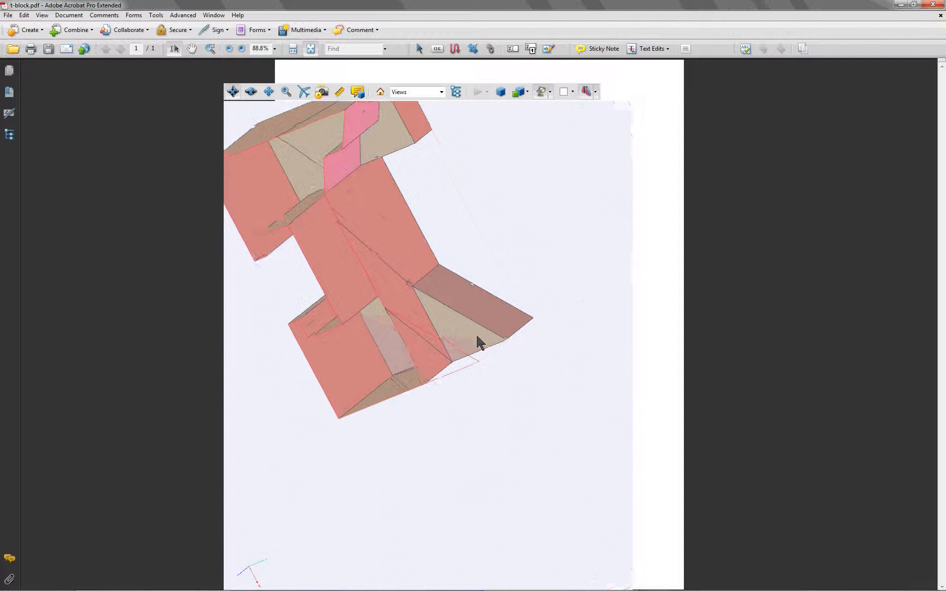
scroll(477, 337, down, 5)
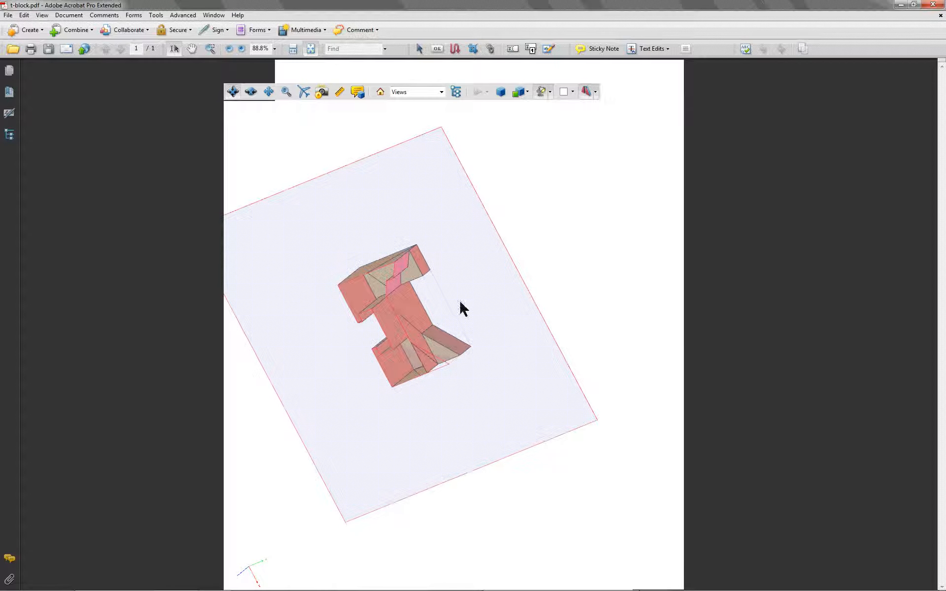
scroll(461, 302, up, 5)
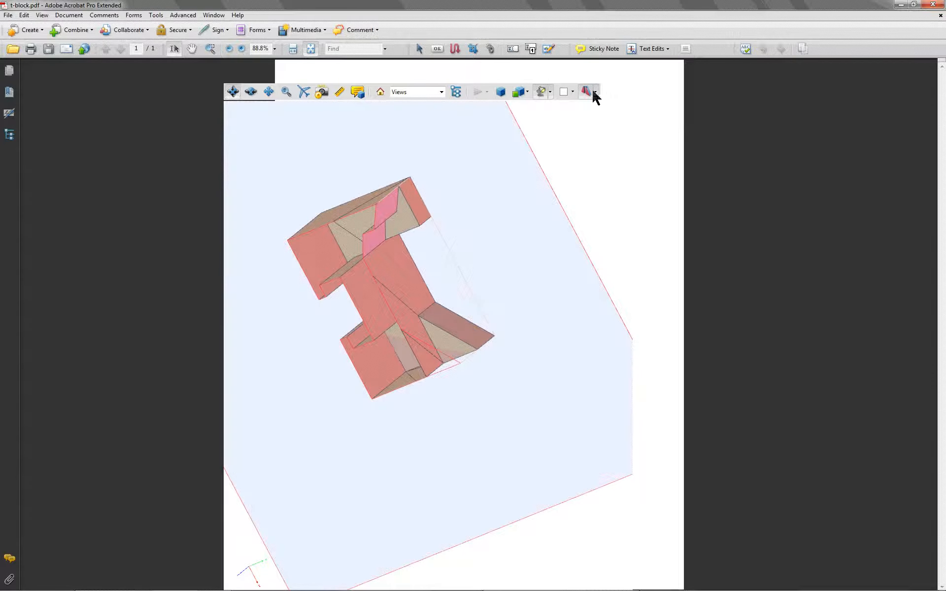
Align the cross section to the Z-axis with a -37% offset and save it as a section view with all display settings.
click(594, 93)
click(623, 118)
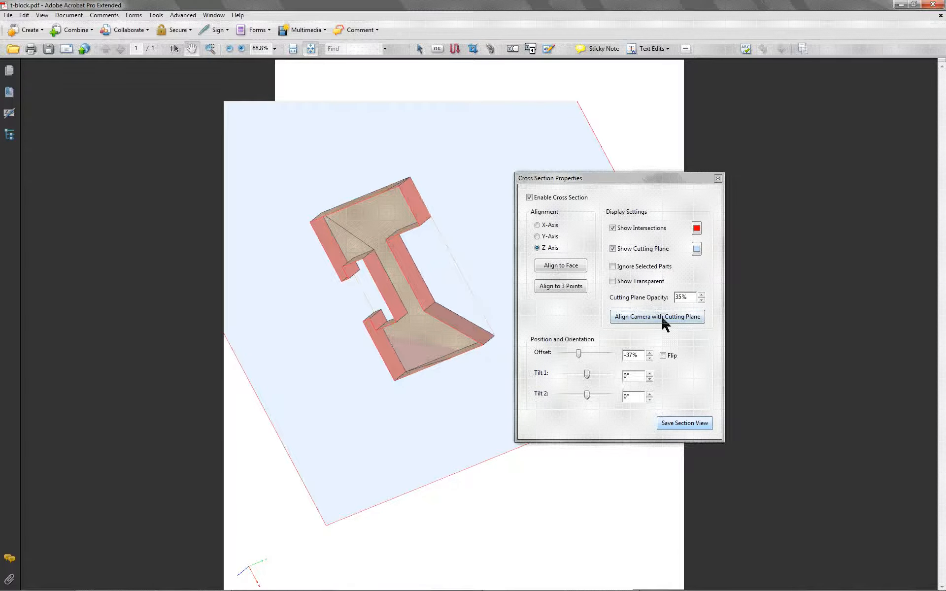
click(678, 424)
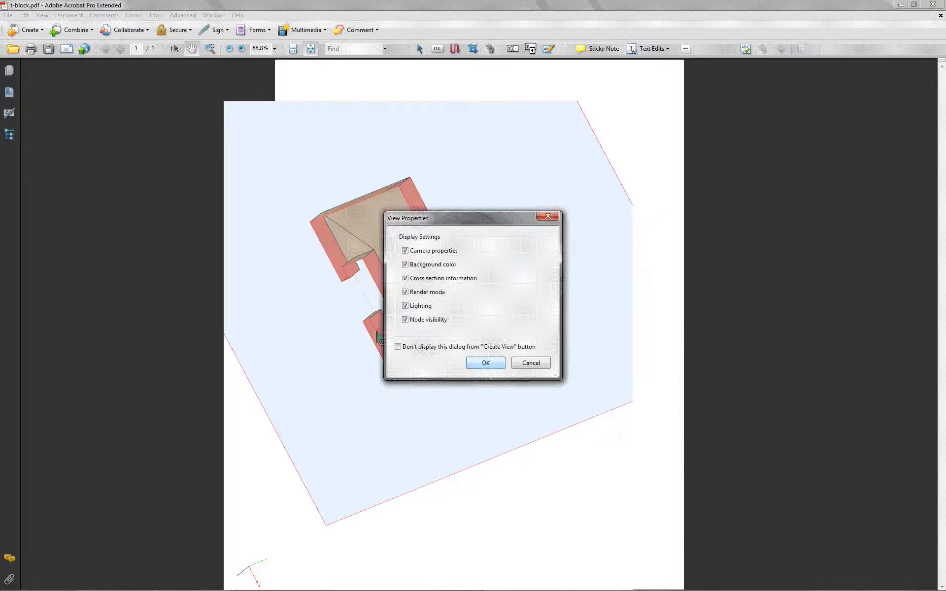
click(483, 365)
click(678, 423)
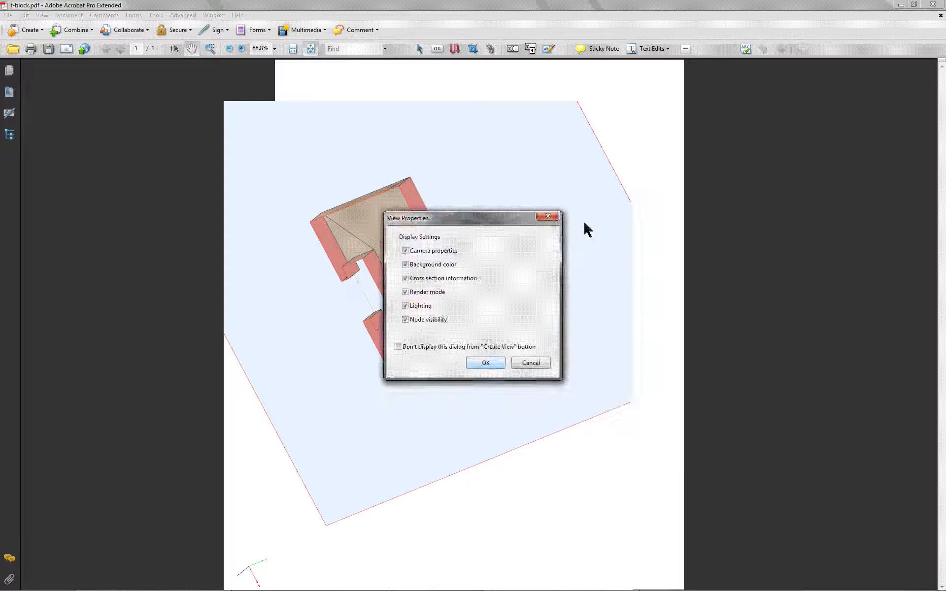
click(549, 215)
click(718, 179)
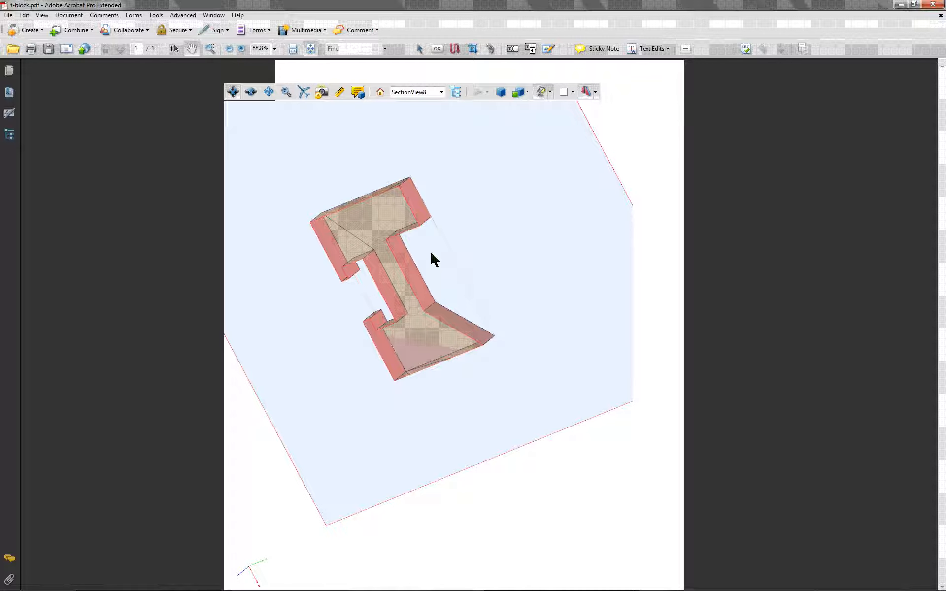
Return the 3D model to its default view and close t-block.pdf without saving the changes.
click(380, 91)
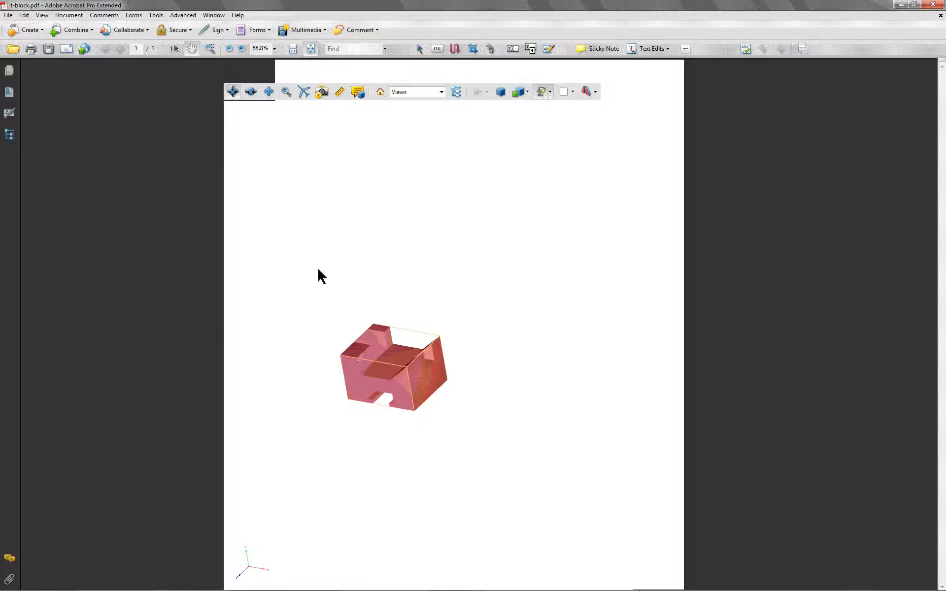
click(940, 15)
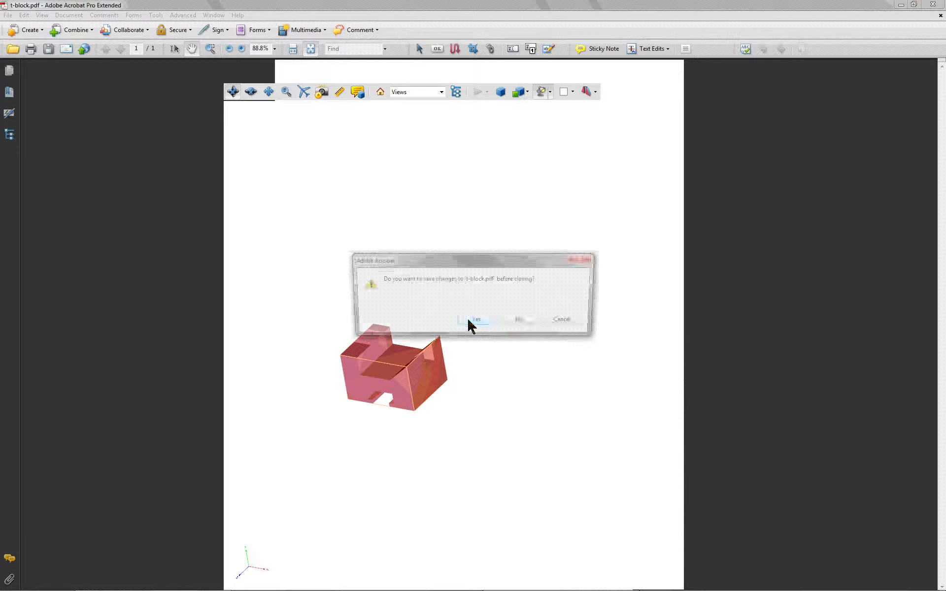
click(515, 321)
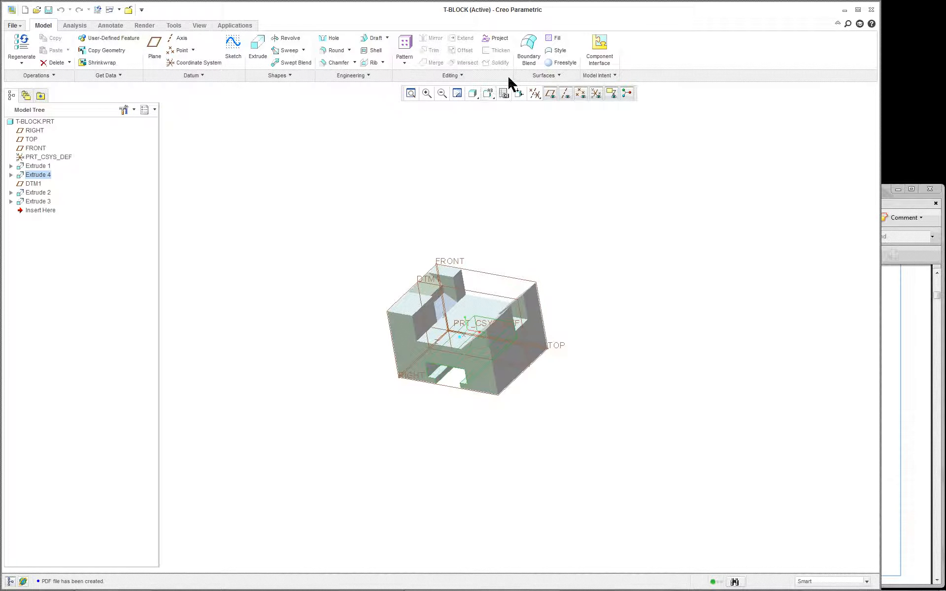
Reorient the T-BLOCK part in Creo Parametric to a saved view orientation.
click(489, 94)
click(494, 115)
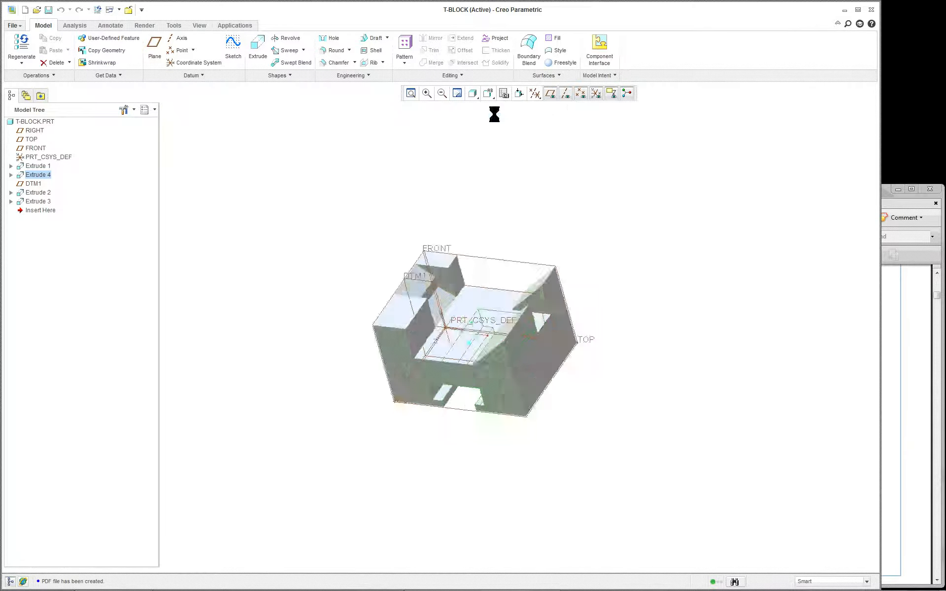